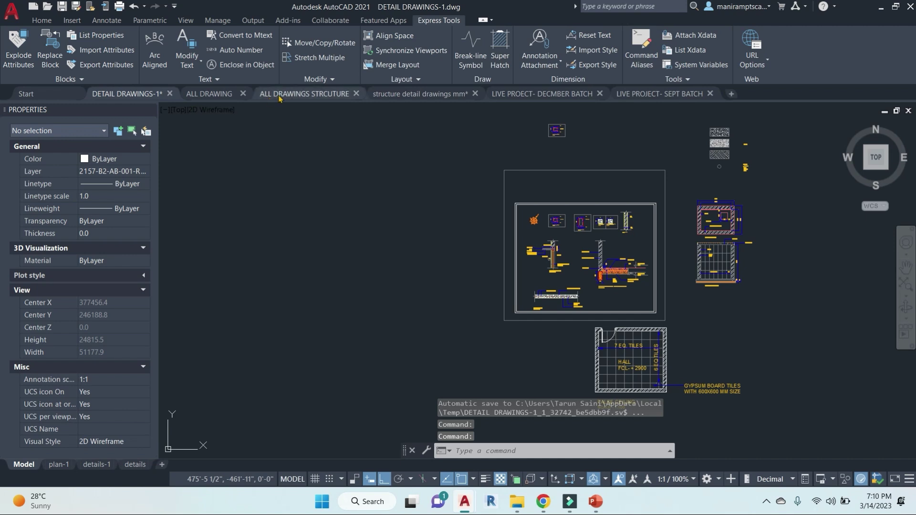
Switch to the ALL DRAWING file and examine the ground floor working plan with its room sizes and door and window tags.
left_click(306, 97)
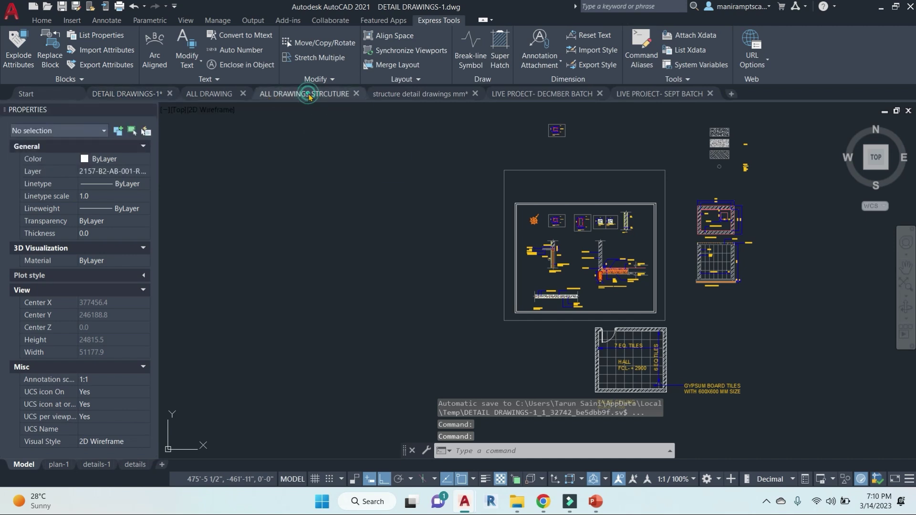
left_click(210, 94)
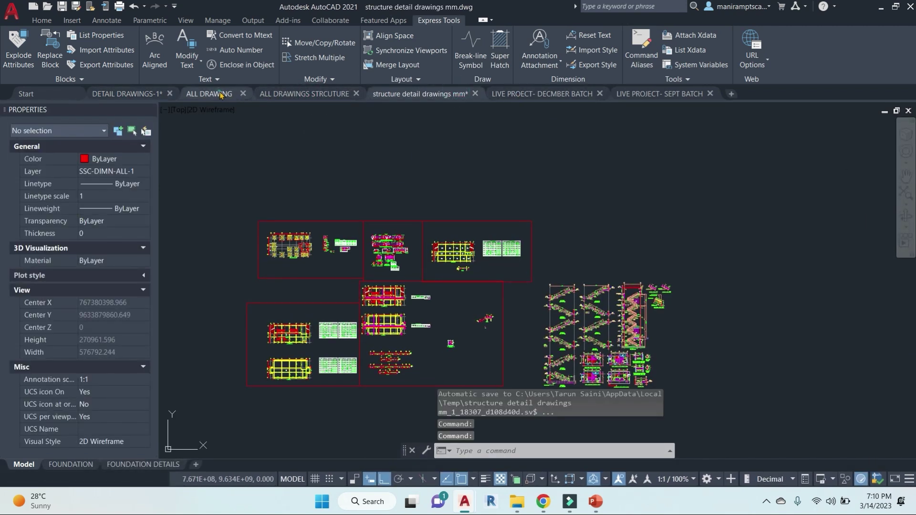
scroll(443, 233, "up", 6)
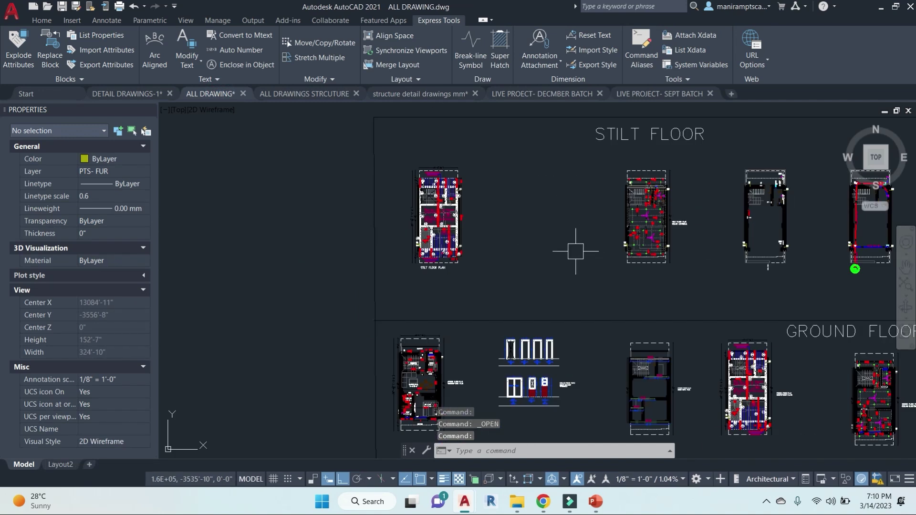
middle_click_drag(575, 251, 537, 190)
scroll(519, 333, "up", 5)
scroll(519, 333, "down", 2)
scroll(530, 322, "up", 3)
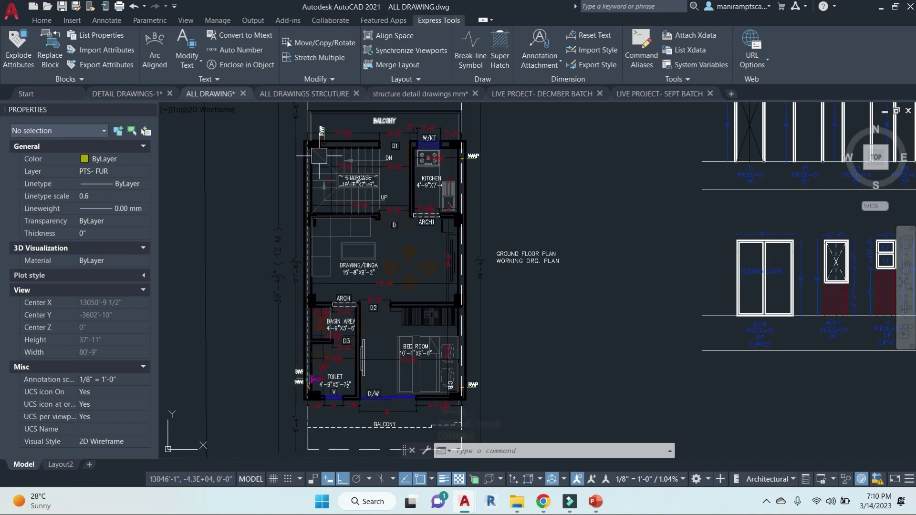
scroll(534, 334, "up", 3)
scroll(534, 334, "down", 3)
middle_click_drag(549, 329, 521, 330)
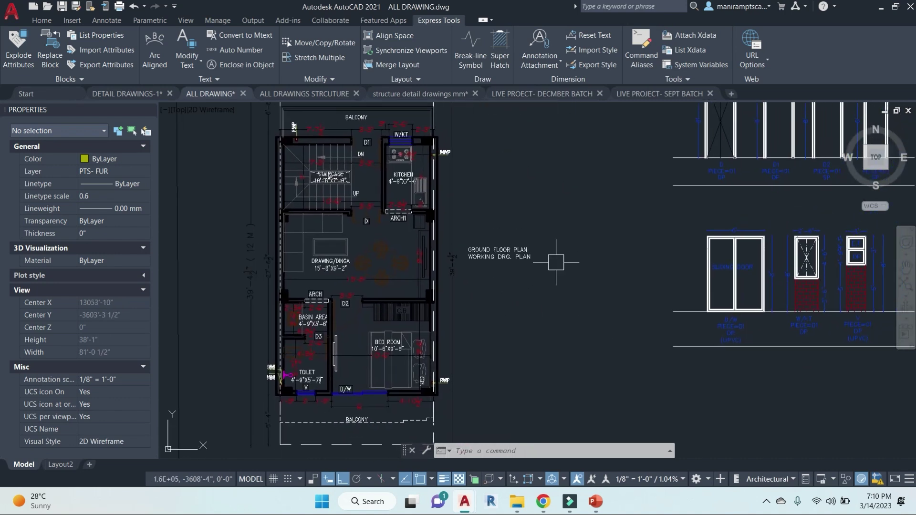
Switch to the LIVE PROECT- DECMBER BATCH drawing and look over the ground floor, first floor and terrace plans in the main plan sheet.
left_click(556, 92)
scroll(353, 451, "down", 3)
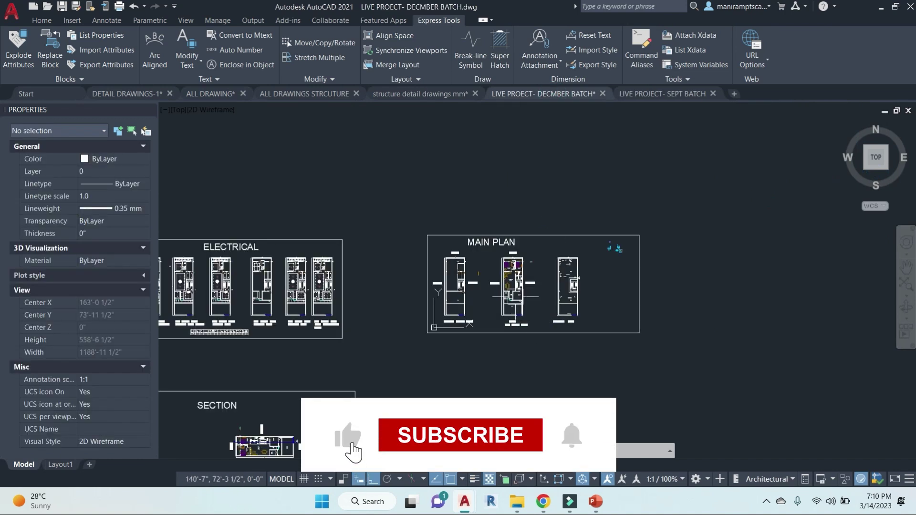
scroll(518, 297, "up", 8)
scroll(518, 297, "down", 3)
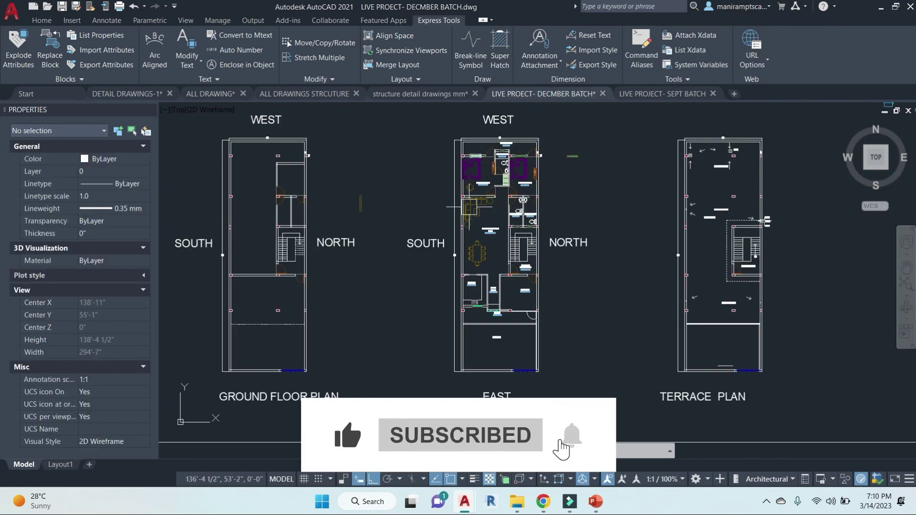
Switch to the Google Meet call in Chrome to check the participants, and minimise it to return to AutoCAD.
mouse_move(543, 501)
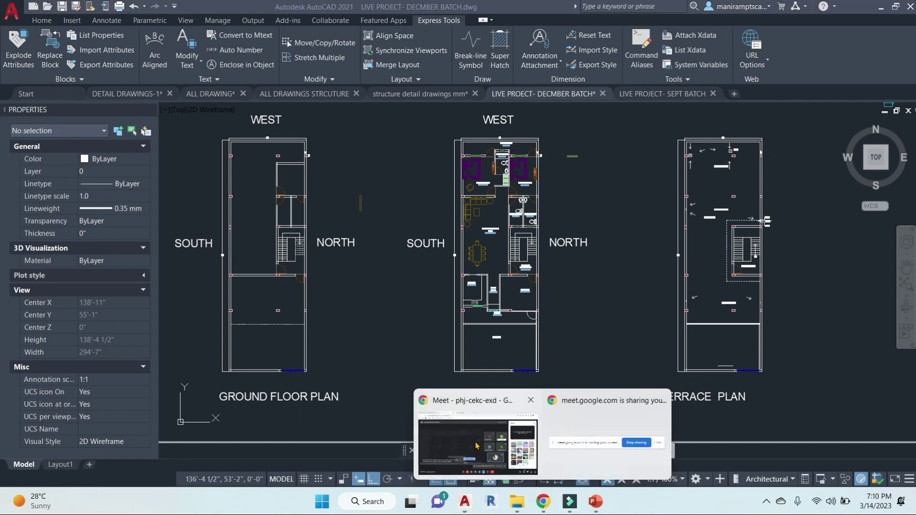
left_click(476, 444)
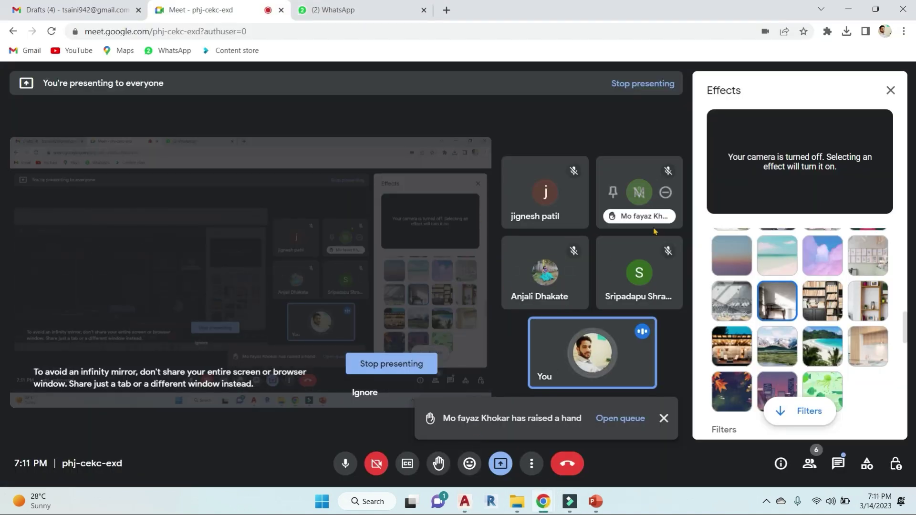
left_click(848, 8)
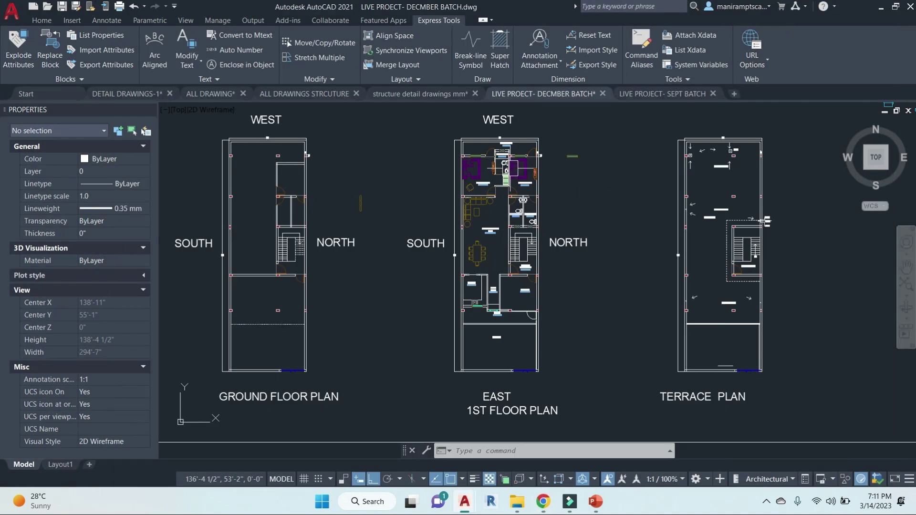
Examine the first floor plan's room layout, including the living and dining area, kitchen, pooja room, bedroom, bathrooms and staircase.
scroll(459, 250, "up", 4)
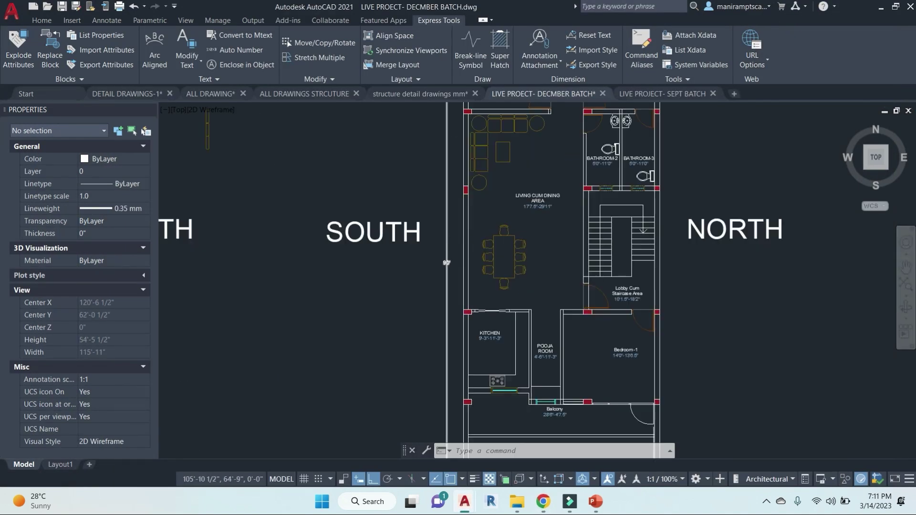
scroll(446, 262, "up", 3)
scroll(454, 277, "down", 2)
scroll(490, 296, "down", 1)
scroll(491, 296, "down", 3)
scroll(640, 318, "up", 1)
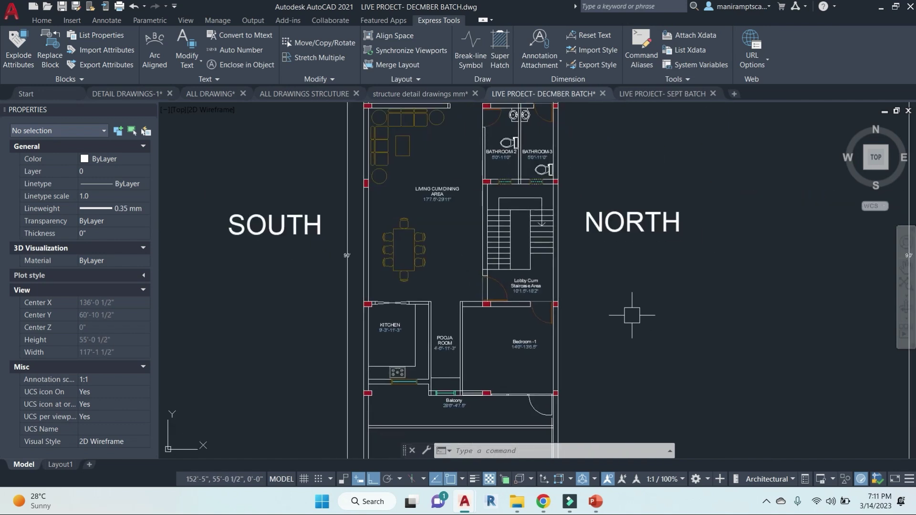
Examine the terrace plan's slope arrows, level marks, staircase and the RWP, WWP and SWP pipe labels.
scroll(600, 319, "down", 6)
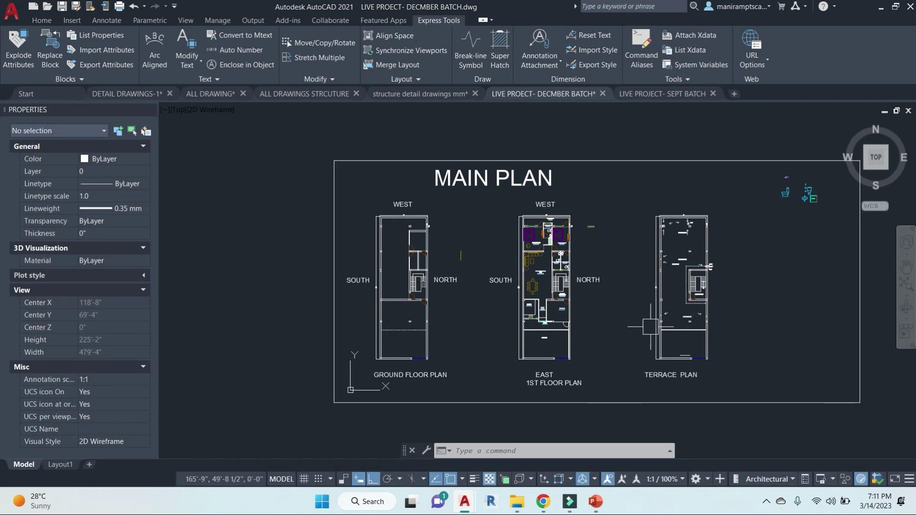
scroll(672, 386, "up", 6)
middle_click_drag(726, 143, 572, 313)
scroll(573, 313, "up", 4)
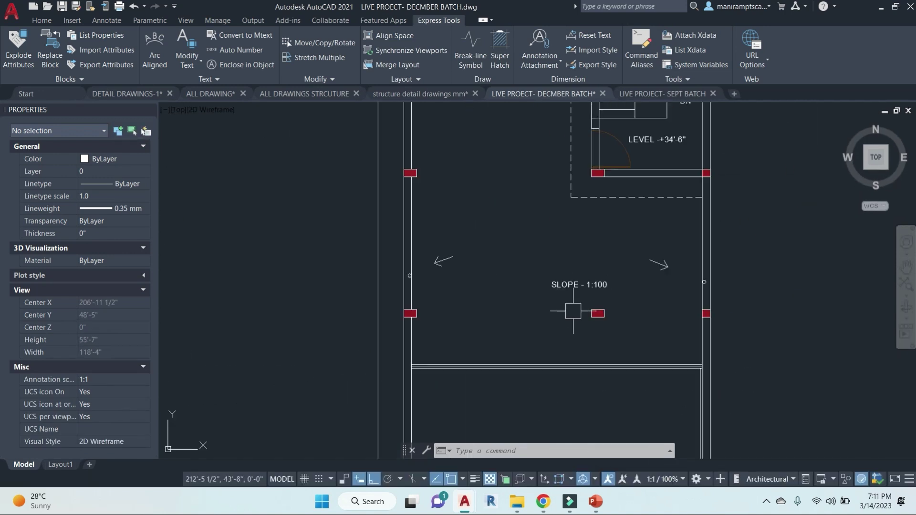
scroll(413, 260, "down", 2)
scroll(353, 255, "up", 2)
scroll(372, 253, "down", 4)
middle_click_drag(421, 244, 407, 376)
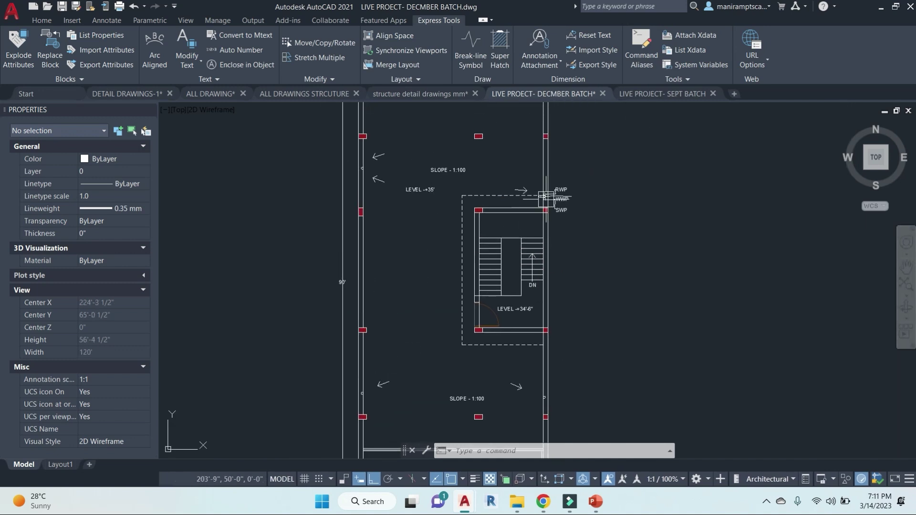
scroll(419, 237, "up", 4)
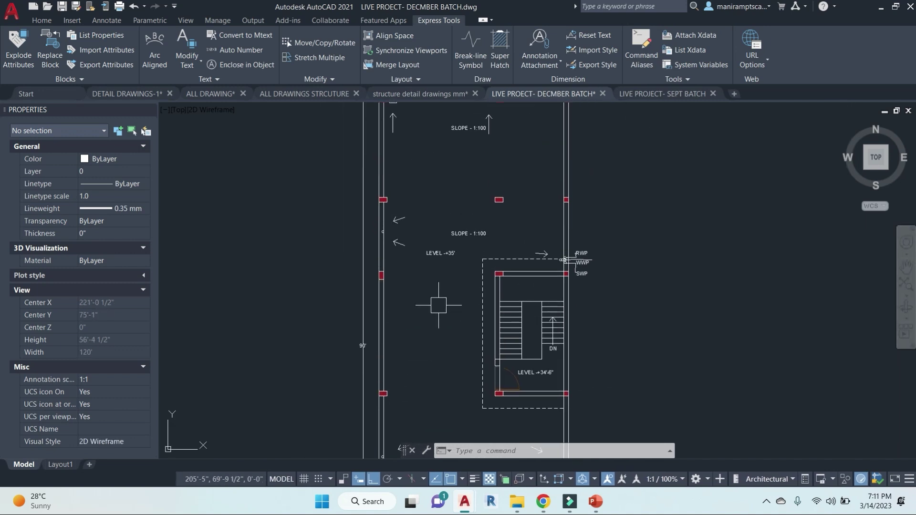
scroll(503, 299, "down", 2)
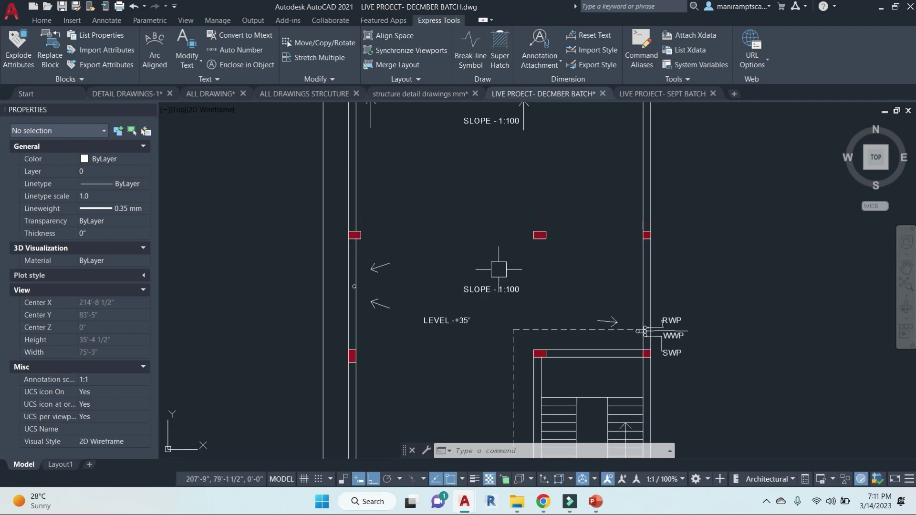
scroll(498, 248, "down", 6)
scroll(538, 270, "up", 10)
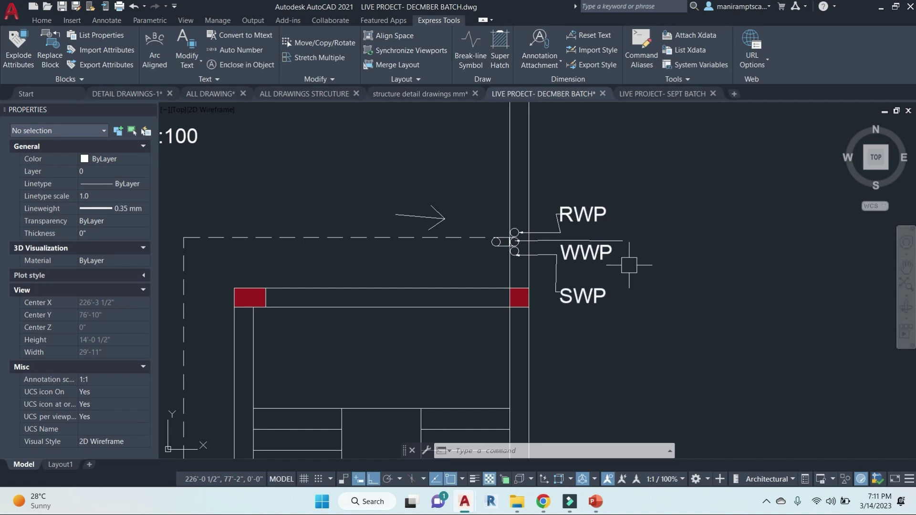
scroll(613, 257, "down", 1)
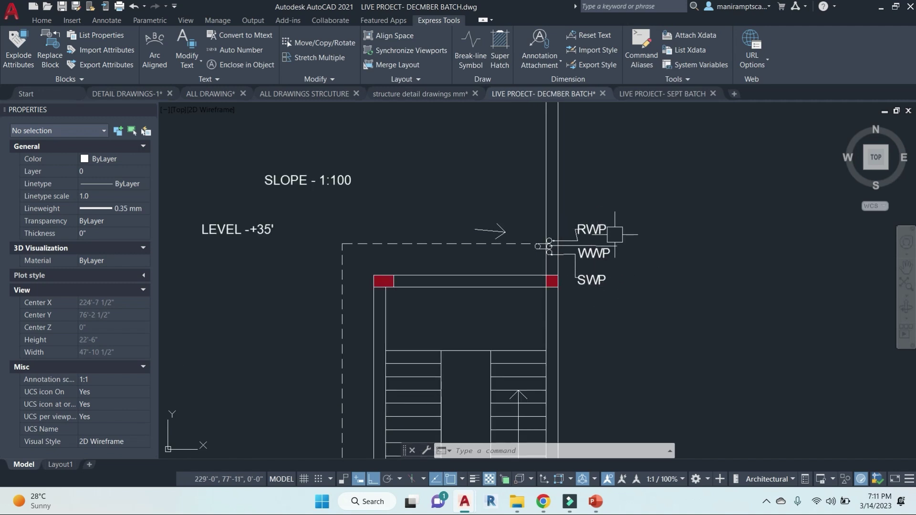
scroll(623, 229, "down", 3)
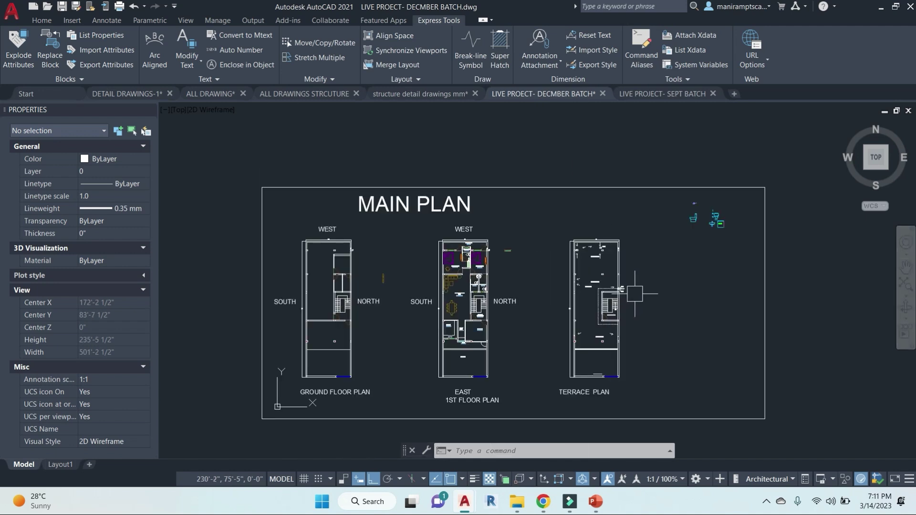
Find the TV cabinet elevation among the drawing sheets and examine its dimensions and level marks.
middle_click_drag(588, 297, 641, 262)
scroll(573, 282, "down", 3)
middle_click_drag(446, 327, 546, 300)
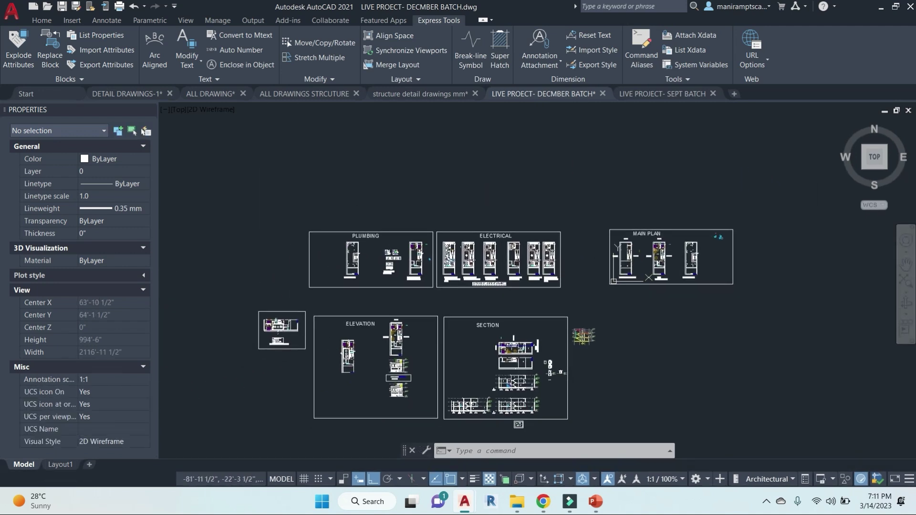
scroll(272, 350, "up", 10)
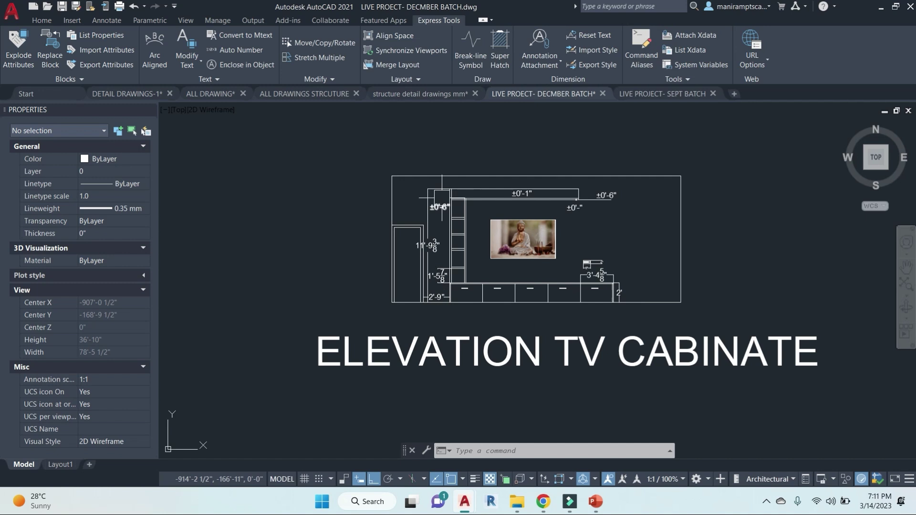
Survey how the elevation, section, plumbing, electrical and main plan sheets are arranged in the drawing.
scroll(620, 270, "down", 5)
scroll(682, 295, "down", 1)
middle_click_drag(461, 311, 364, 311)
middle_click_drag(708, 286, 333, 304)
scroll(564, 231, "down", 2)
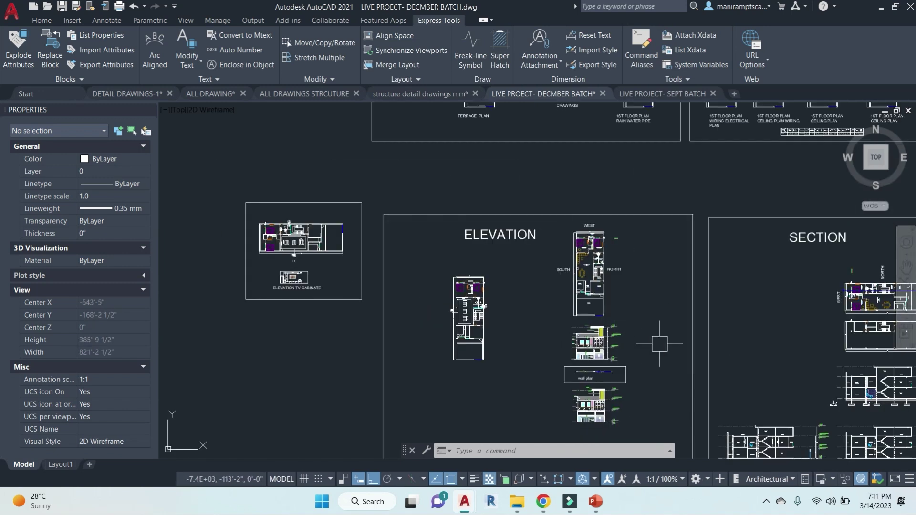
middle_click_drag(640, 362, 425, 366)
scroll(665, 218, "down", 2)
middle_click_drag(668, 213, 617, 294)
middle_click_drag(810, 235, 663, 247)
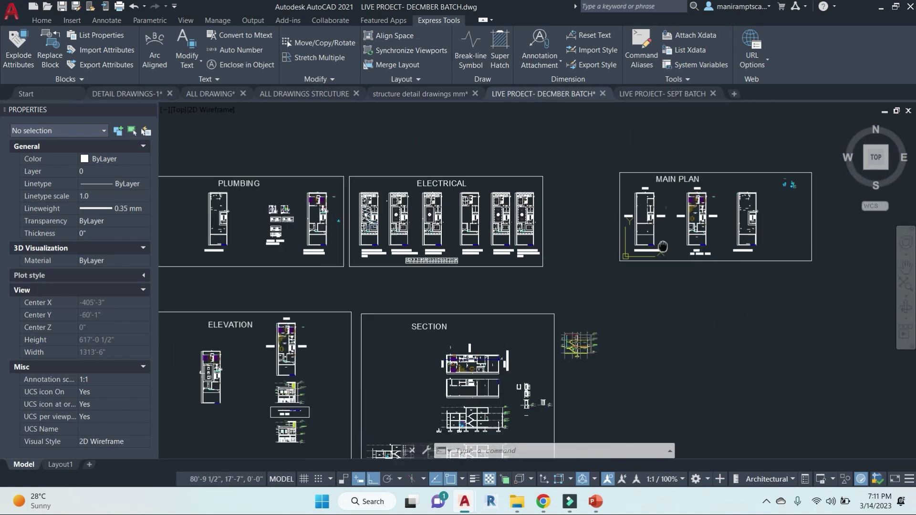
scroll(662, 247, "up", 5)
scroll(668, 243, "down", 5)
Examine the front elevation in the elevation sheet, including its floor levels, windows, railing, boundary wall and gate.
middle_click_drag(545, 269, 749, 177)
scroll(452, 288, "up", 8)
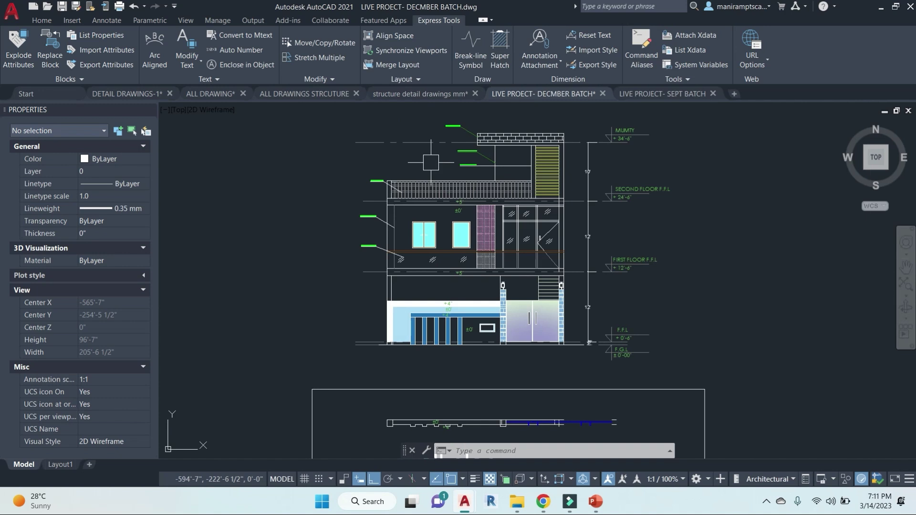
middle_click_drag(709, 232, 706, 261)
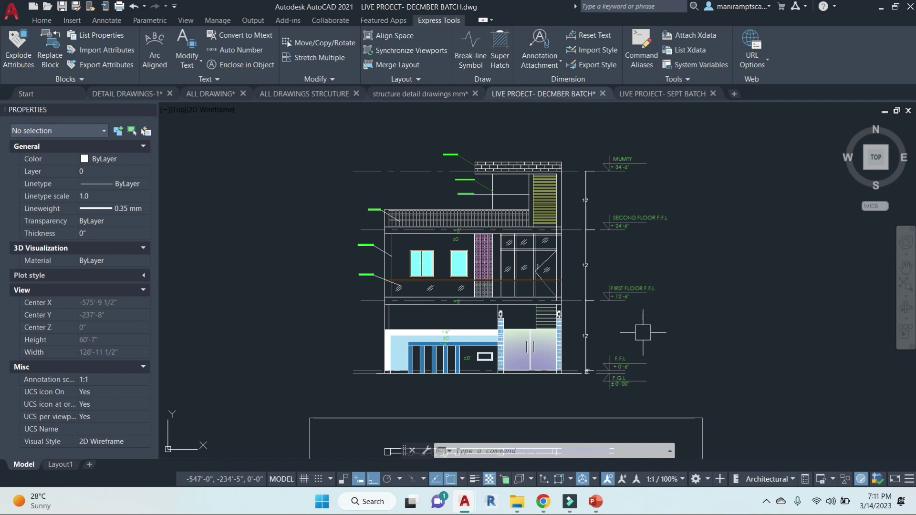
scroll(601, 275, "up", 4)
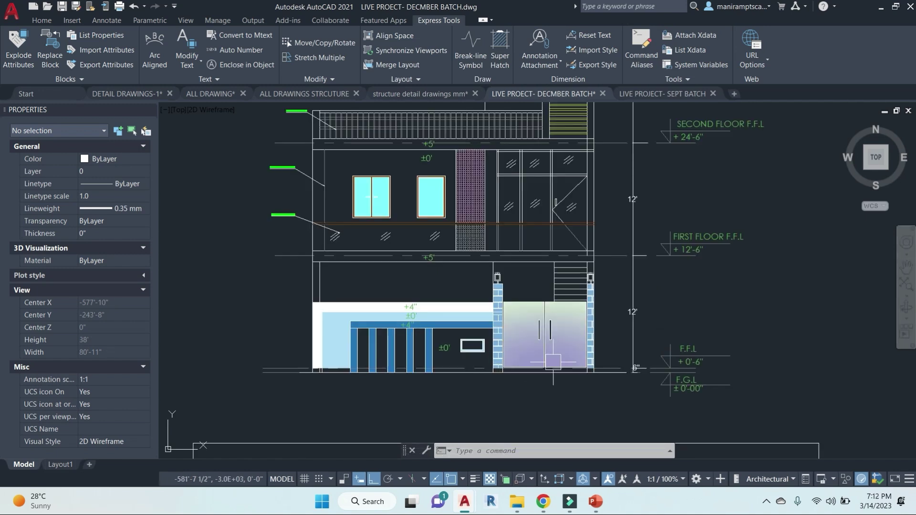
scroll(650, 214, "down", 6)
scroll(643, 303, "up", 2)
middle_click_drag(643, 313, 656, 302)
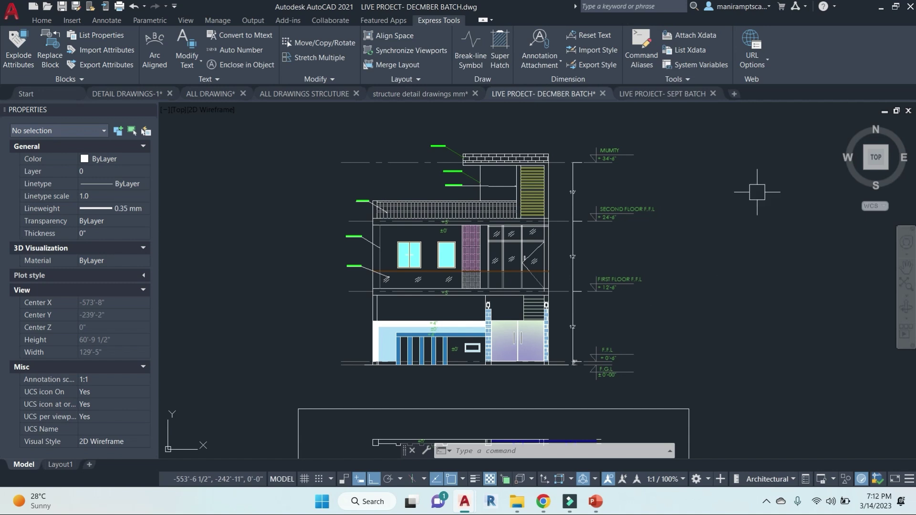
key("Escape")
key("Escape")
key("Escape")
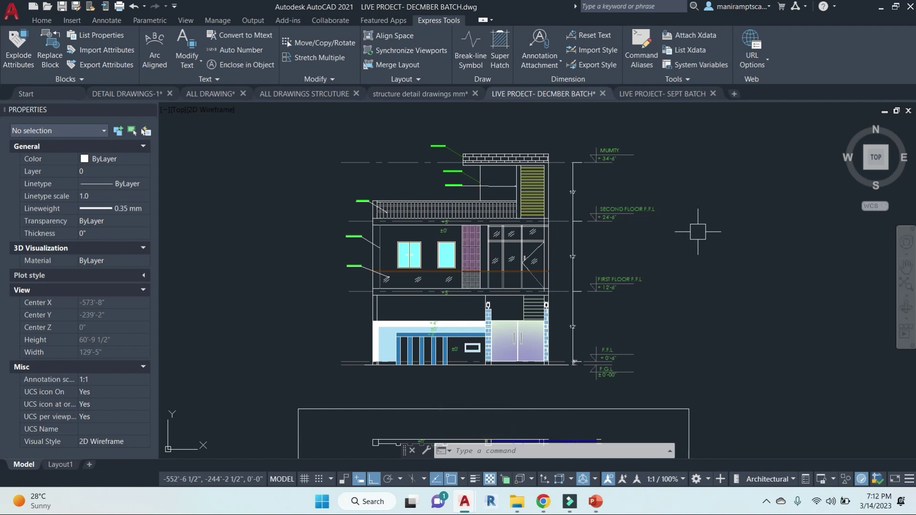
Examine the wall plan below the front elevation, including its projections and level marks.
scroll(687, 245, "down", 4)
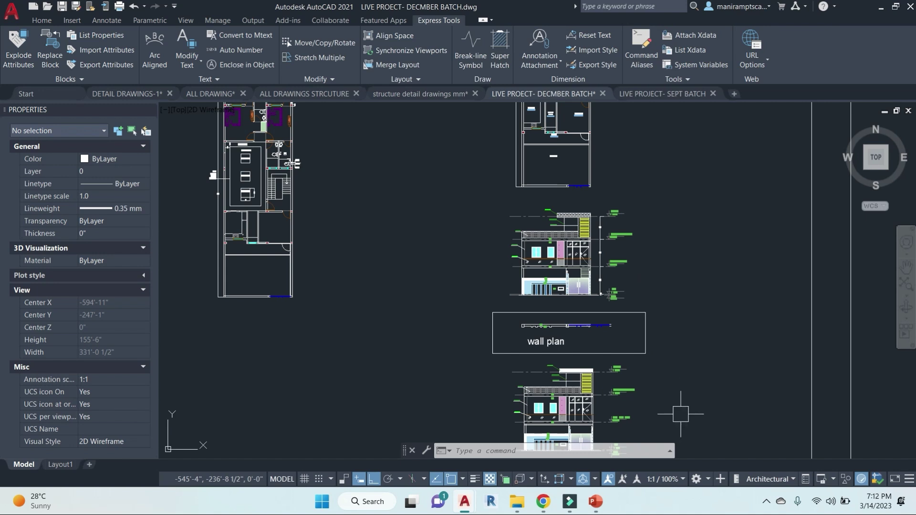
scroll(349, 298, "up", 8)
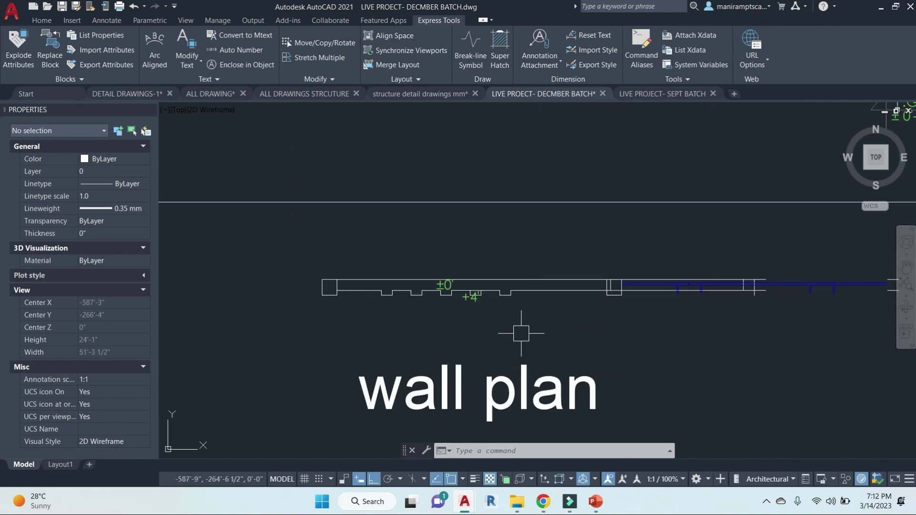
middle_click_drag(521, 333, 457, 307)
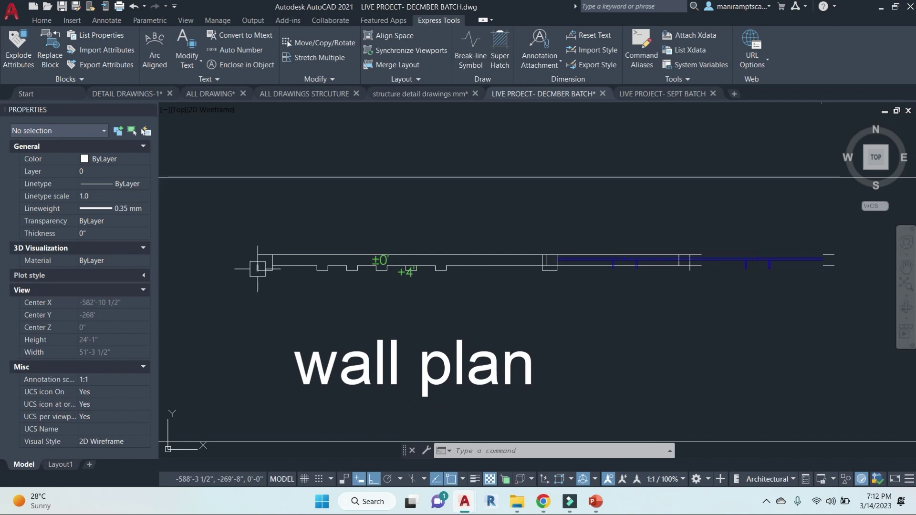
scroll(319, 276, "up", 2)
scroll(464, 276, "up", 1)
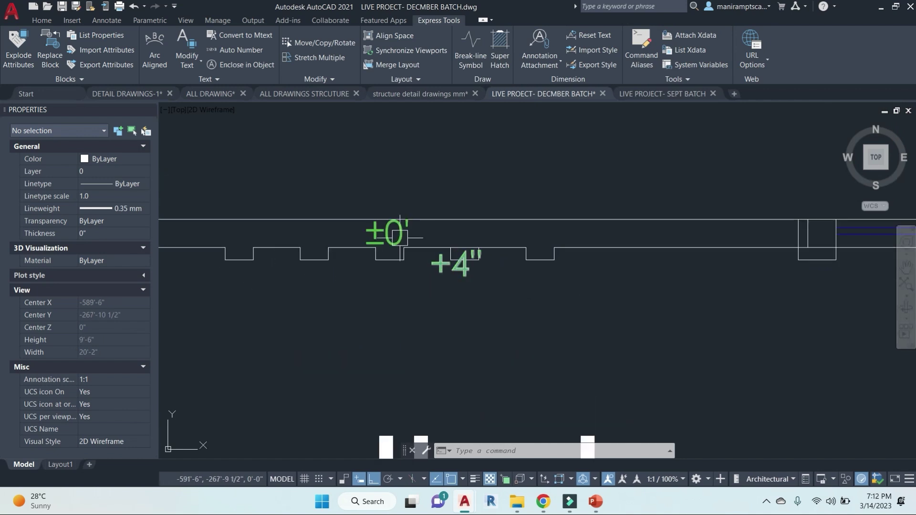
Examine the building section in the section sheet, including its staircase, room labels, bathroom fittings and column footings.
scroll(450, 260, "down", 6)
middle_click_drag(495, 239, 497, 358)
middle_click_drag(523, 205, 454, 263)
scroll(528, 330, "down", 1)
middle_click_drag(655, 389, 538, 265)
scroll(792, 267, "up", 5)
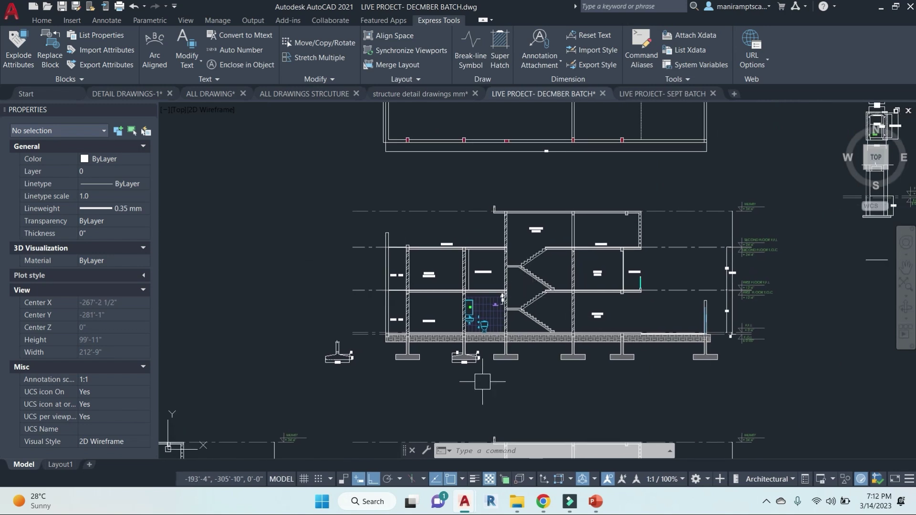
scroll(477, 374, "up", 5)
scroll(443, 353, "down", 4)
mouse_move(418, 384)
middle_mouse_down()
mouse_move(444, 372)
mouse_move(379, 409)
middle_mouse_up()
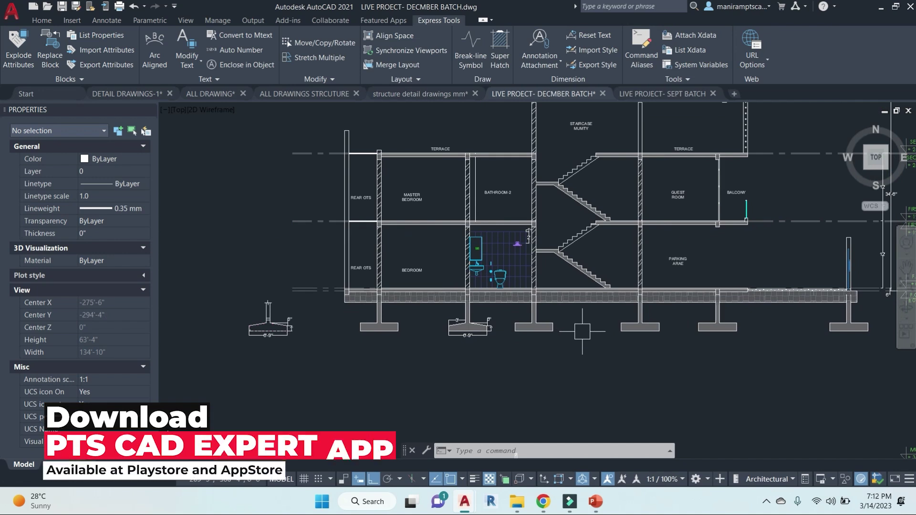
Examine the section sheet's level marks, roof plan and small detail drawings, and its place beside the elevation, plumbing and electrical sheets.
scroll(593, 315, "down", 2)
middle_click_drag(767, 324, 631, 321)
scroll(632, 327, "up", 4)
middle_click_drag(622, 235, 592, 362)
scroll(565, 265, "down", 6)
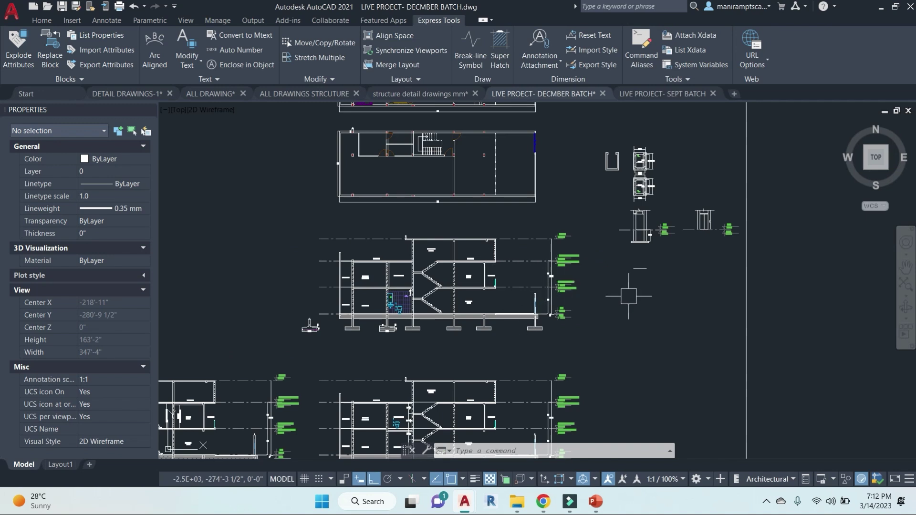
middle_click_drag(628, 295, 565, 325)
middle_click_drag(460, 219, 528, 327)
scroll(500, 234, "down", 4)
middle_click_drag(515, 206, 582, 304)
middle_click_drag(479, 226, 588, 314)
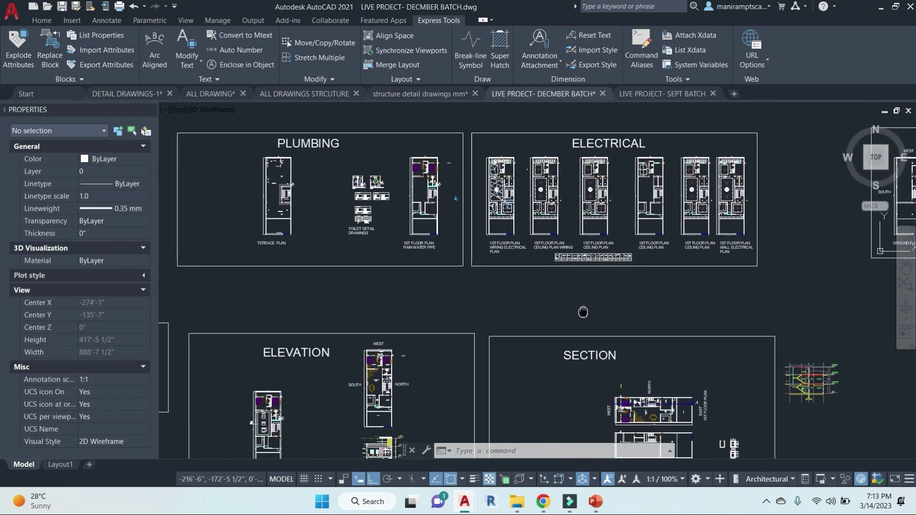
Erase the stray WC label on the outer wall of the first floor toilet detail plumbing layout.
scroll(354, 171, "up", 10)
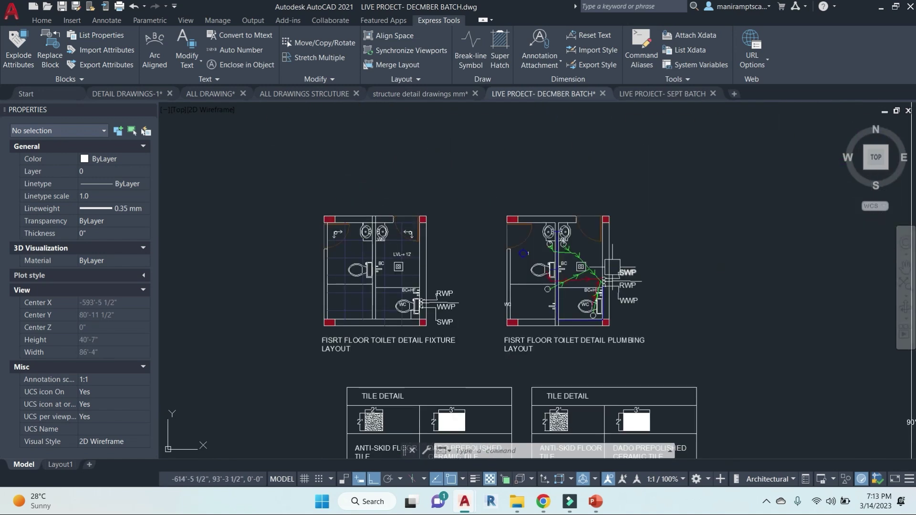
scroll(605, 275, "up", 2)
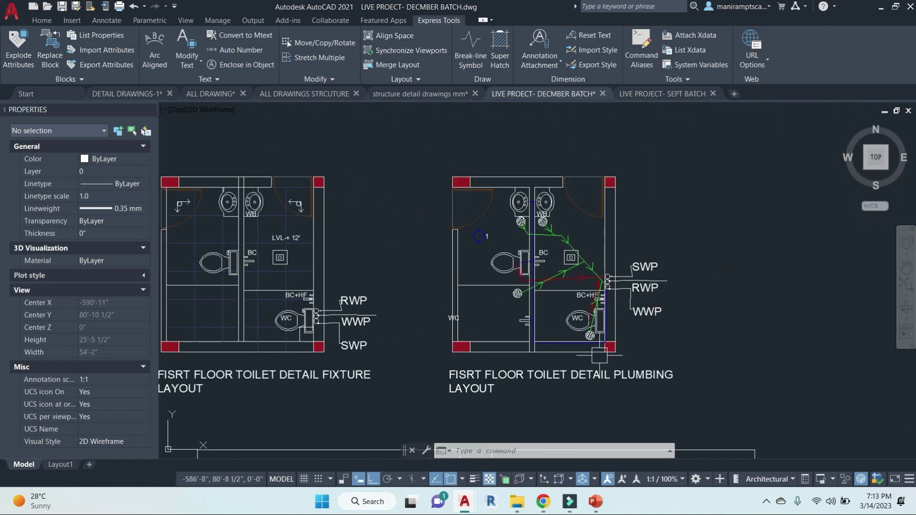
scroll(447, 322, "up", 2)
left_click(454, 319)
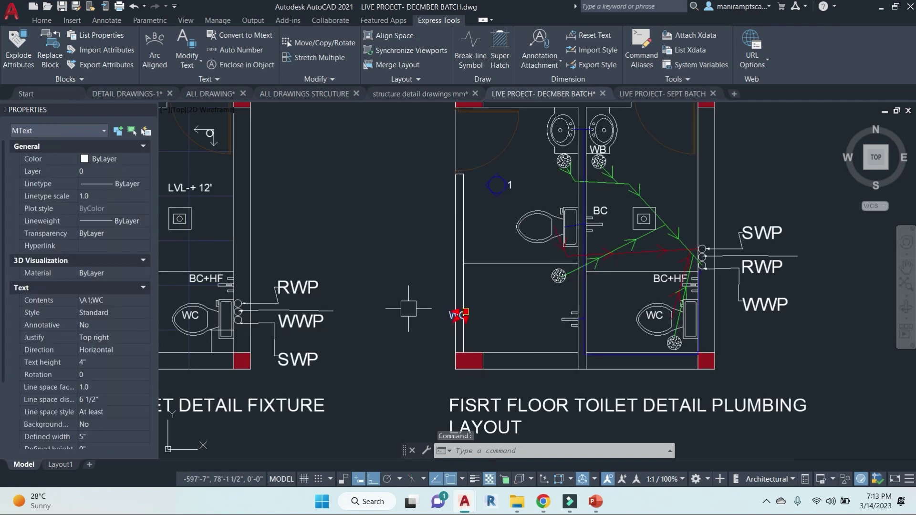
type("e")
key("Return")
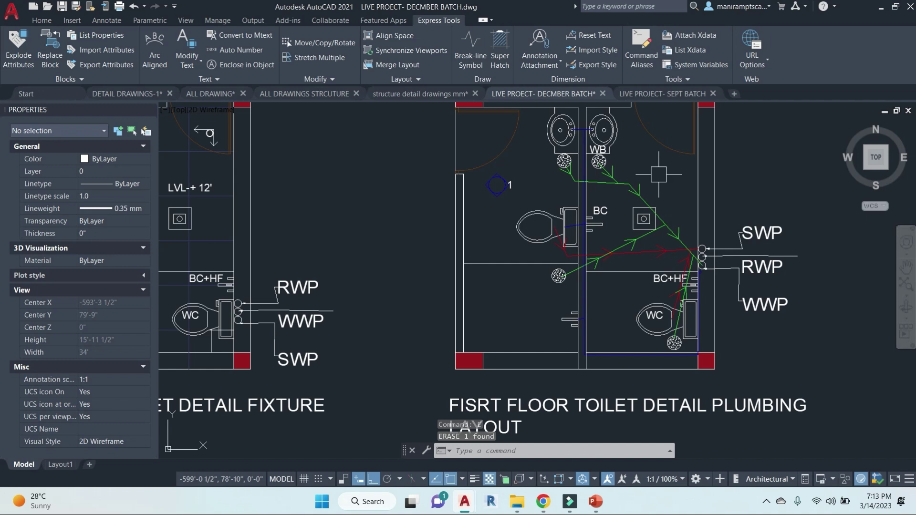
Examine the first floor toilet detail fixture layout, including its washbasins, WCs, floor level and RWP, WWP and SWP pipe labels.
scroll(446, 273, "down", 2)
middle_click_drag(407, 328, 608, 286)
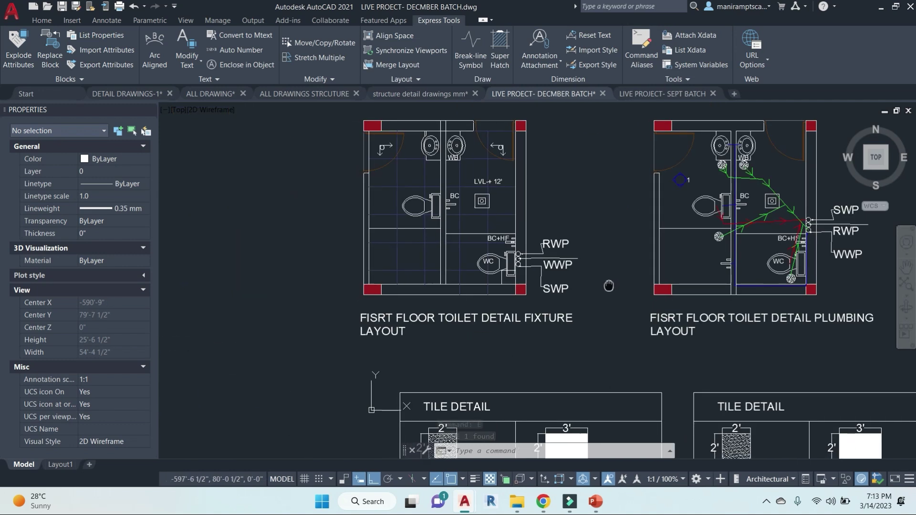
middle_click_drag(530, 350, 585, 319)
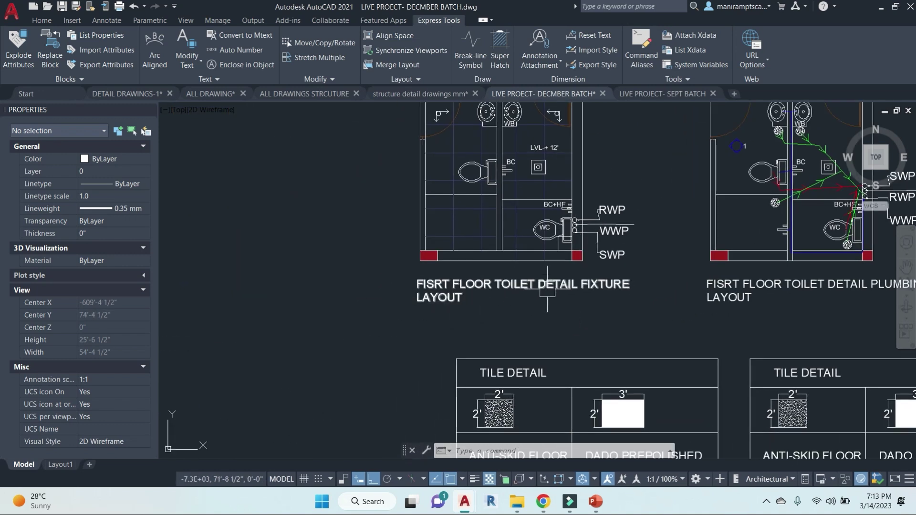
scroll(586, 329, "down", 1)
scroll(423, 275, "up", 3)
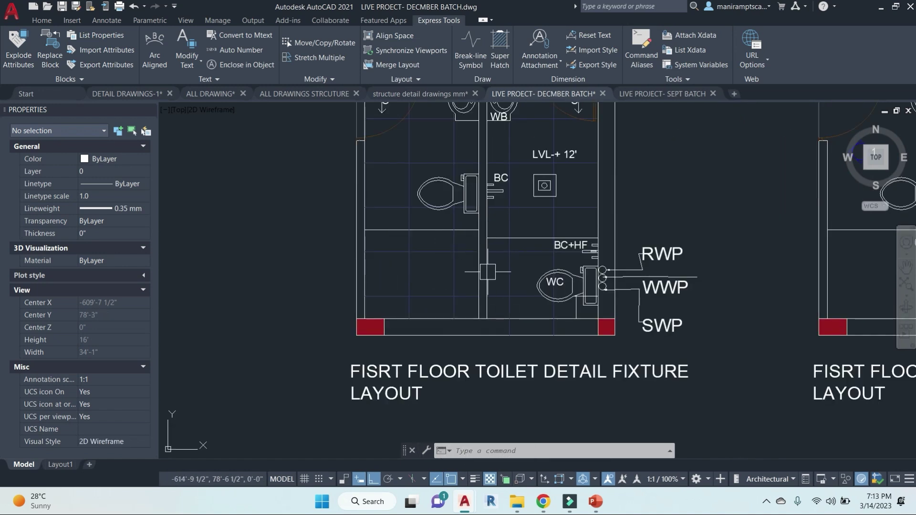
scroll(509, 289, "down", 2)
scroll(501, 177, "up", 2)
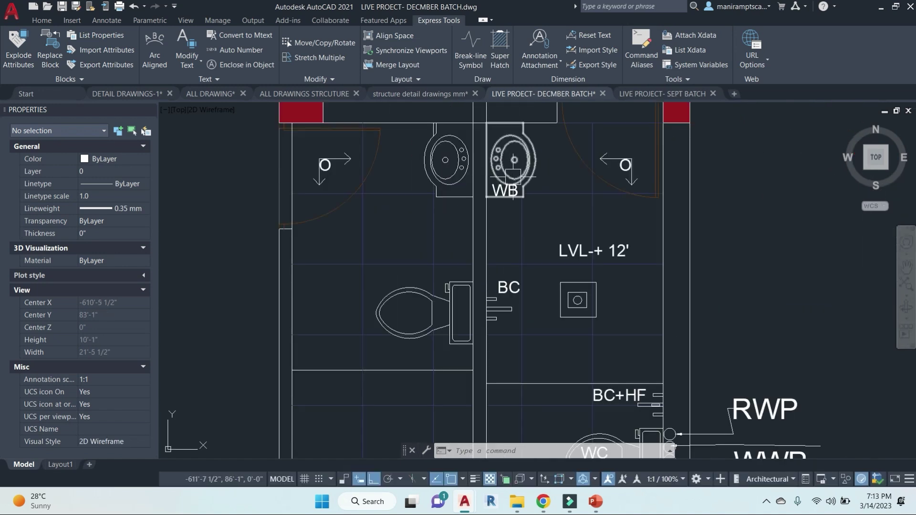
scroll(567, 293, "down", 1)
scroll(567, 291, "down", 1)
Examine the first floor toilet plumbing layout, including its floor traps and the green, red and blue pipe runs.
middle_click_drag(688, 329, 491, 288)
mouse_move(624, 335)
middle_mouse_down()
mouse_move(474, 313)
mouse_move(506, 330)
middle_mouse_up()
scroll(514, 259, "up", 3)
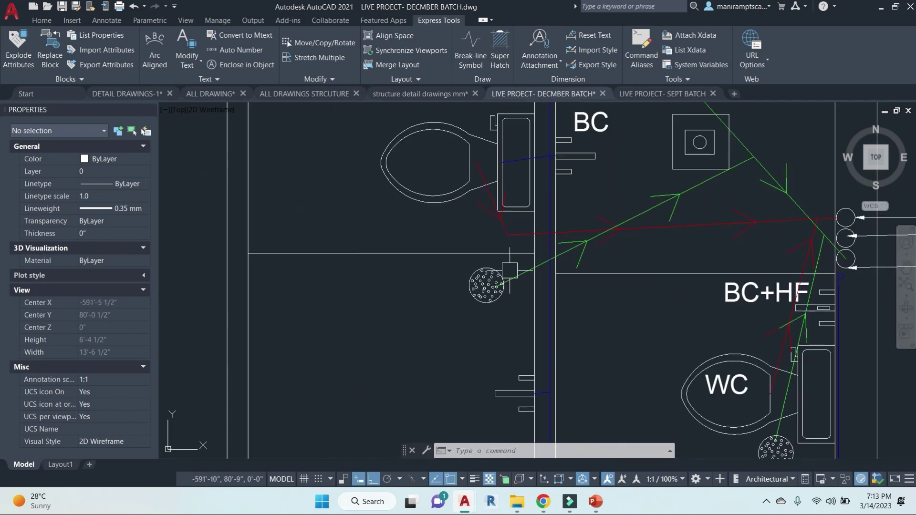
scroll(477, 291, "down", 5)
mouse_move(477, 291)
middle_mouse_down()
mouse_move(504, 323)
mouse_move(620, 255)
middle_mouse_up()
scroll(505, 323, "down", 5)
scroll(604, 272, "down", 2)
middle_click_drag(486, 315, 549, 307)
scroll(457, 211, "up", 2)
scroll(478, 267, "down", 4)
Regenerate the model display while viewing the first floor ceiling plans in the electrical sheet.
middle_click_drag(651, 330, 530, 311)
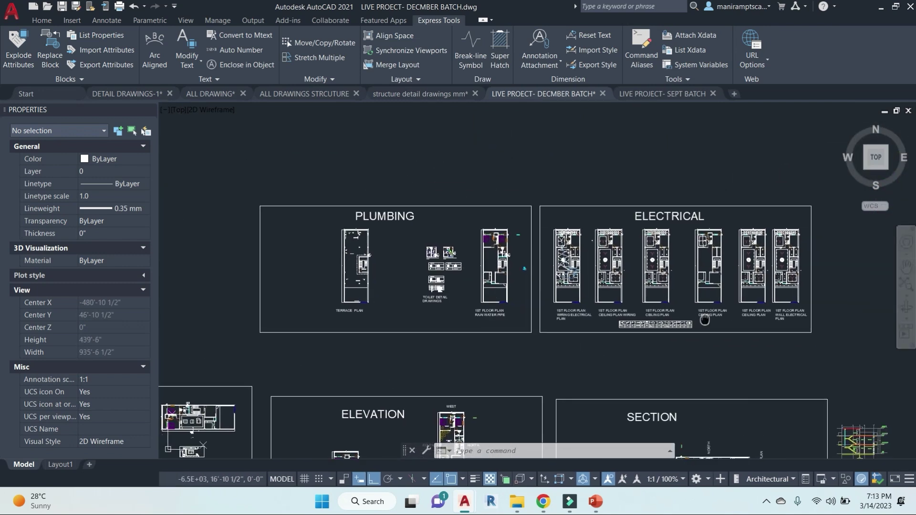
middle_click_drag(711, 237, 587, 237)
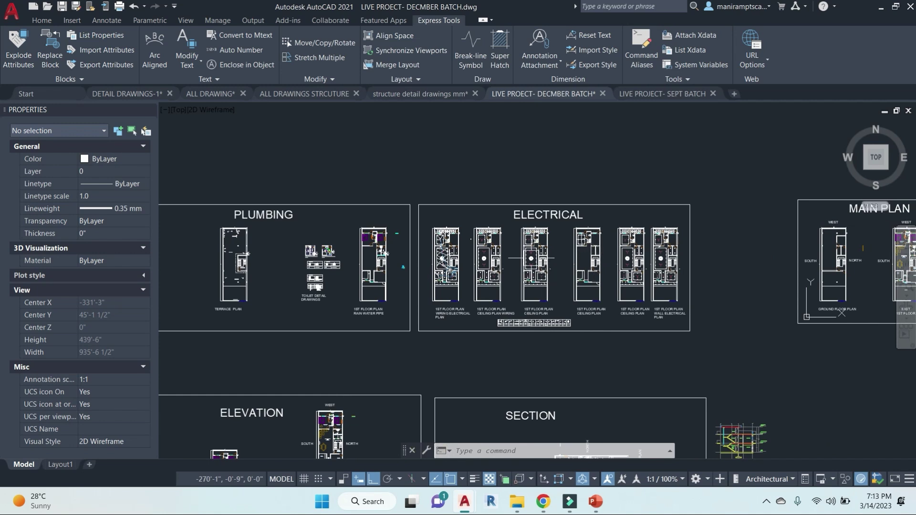
scroll(524, 258, "up", 5)
scroll(494, 310, "up", 3)
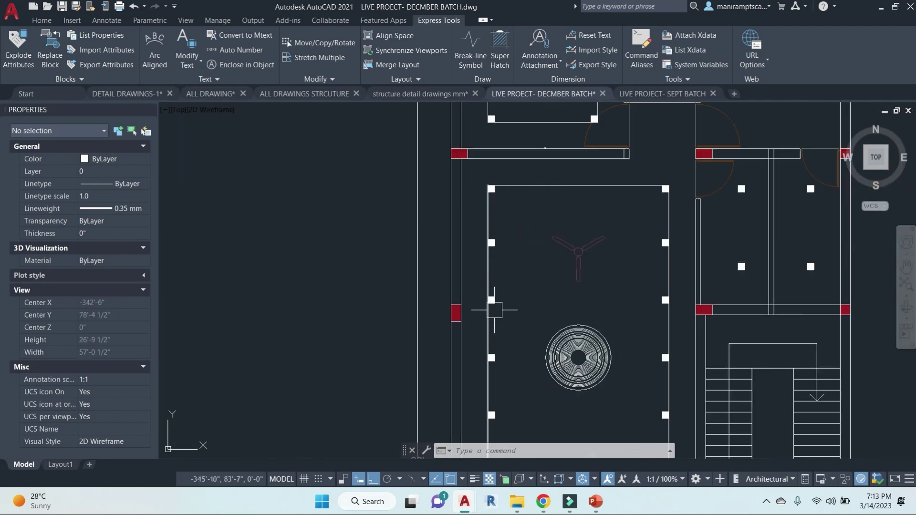
scroll(494, 311, "down", 4)
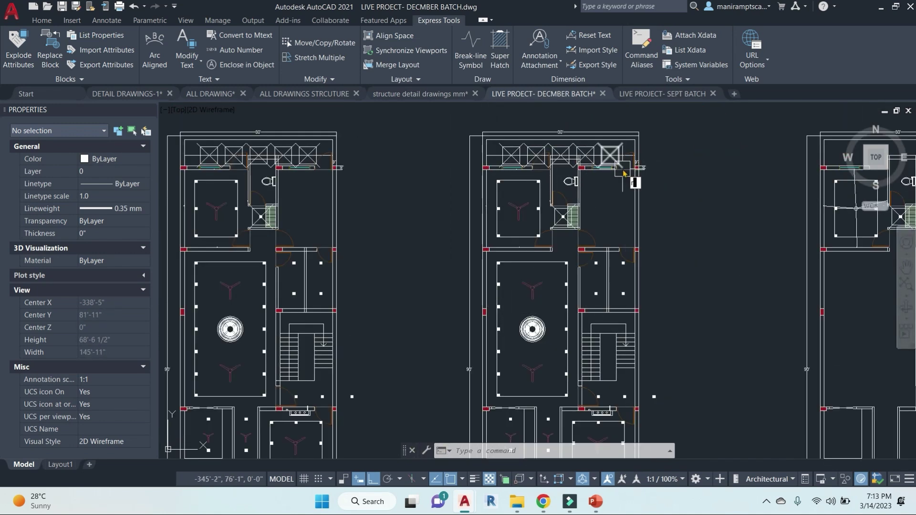
type("RE")
key("Return")
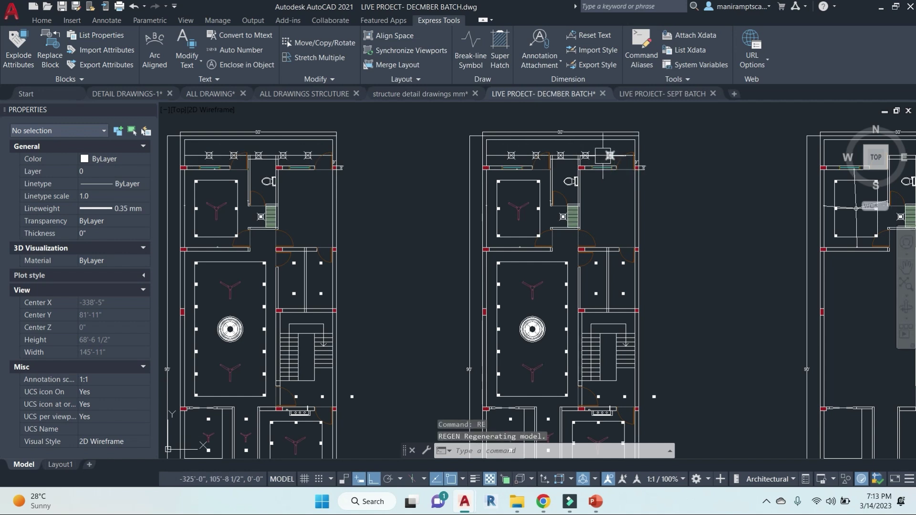
Examine the lights, fans and switchboard in the first floor ceiling plans and the circuits in the wiring electrical plan.
scroll(609, 155, "up", 3)
scroll(595, 250, "down", 4)
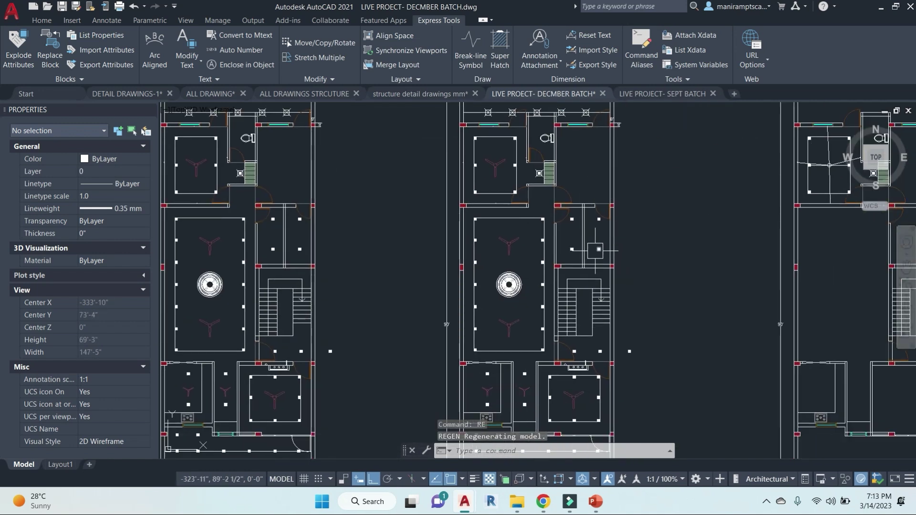
scroll(674, 223, "up", 8)
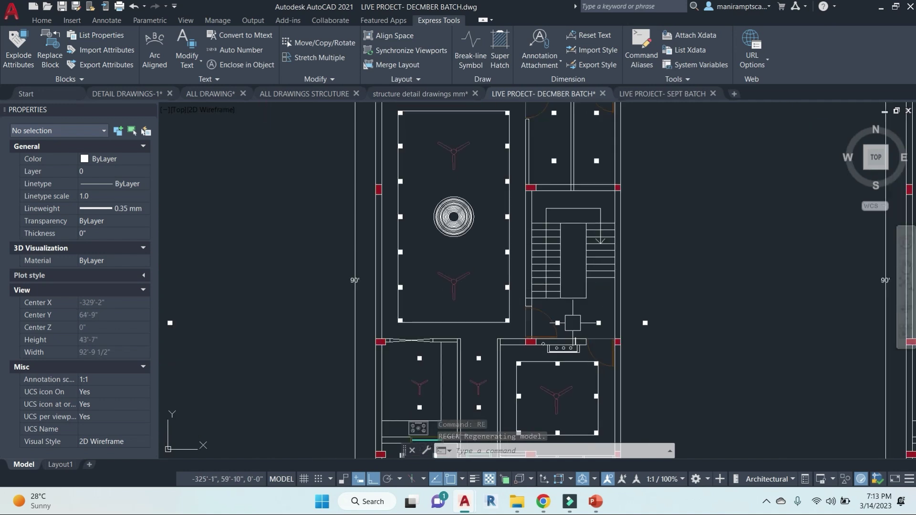
scroll(674, 223, "down", 8)
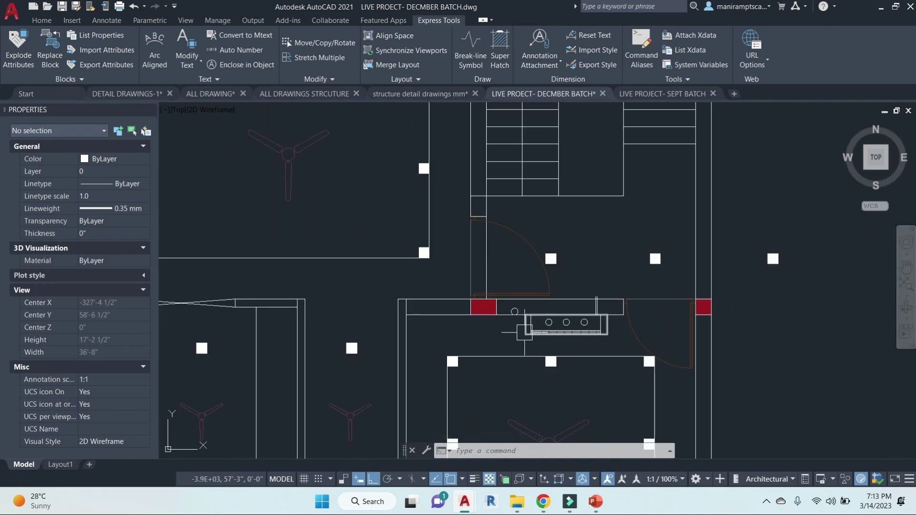
scroll(644, 268, "down", 2)
middle_click_drag(554, 299, 612, 301)
scroll(557, 278, "up", 2)
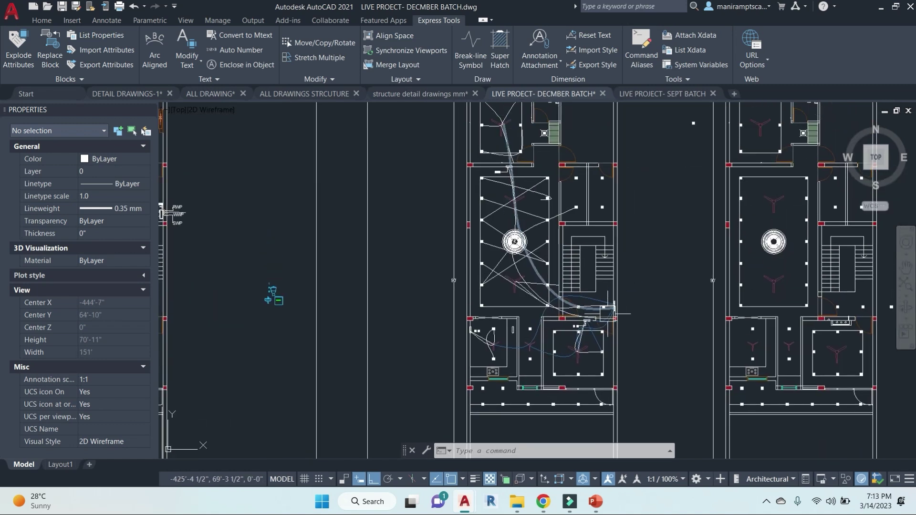
scroll(603, 253, "up", 8)
scroll(545, 239, "down", 5)
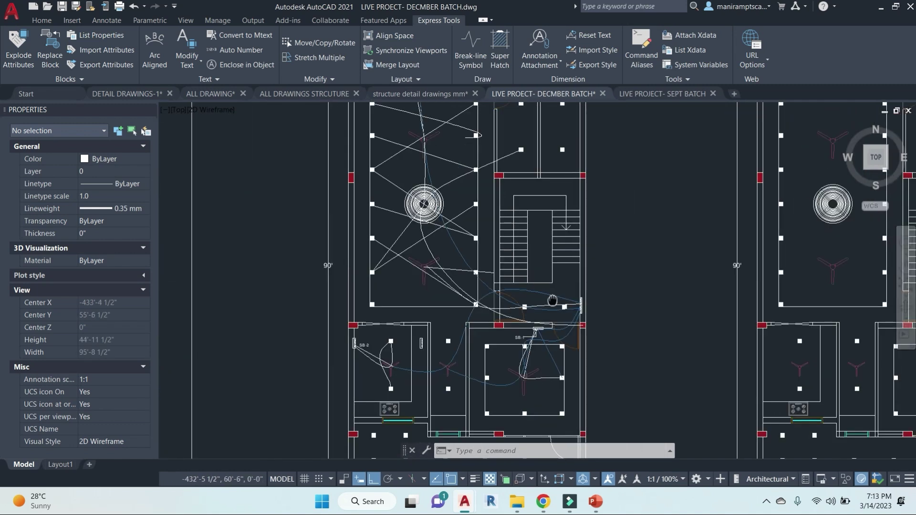
middle_click_drag(539, 192, 552, 349)
scroll(525, 249, "down", 8)
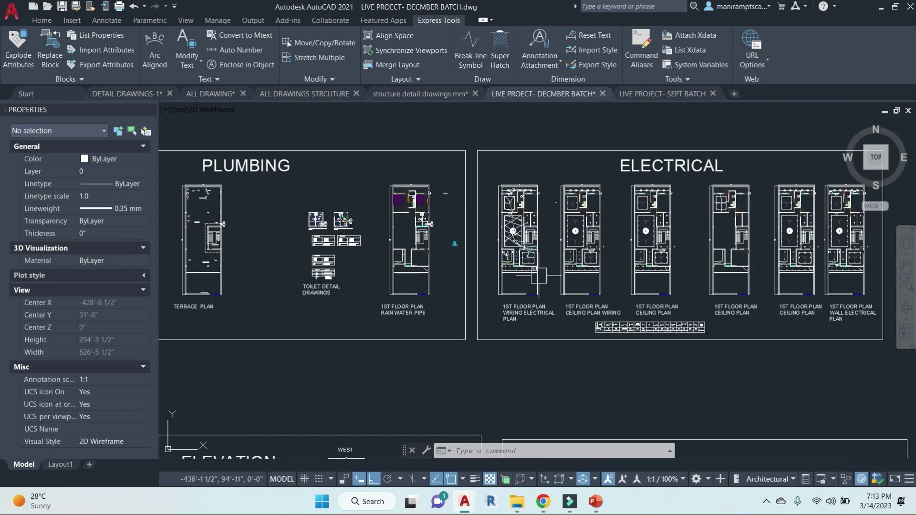
Switch to the structure detail drawings mm file and examine the foundation layout's column footings and their FC4 and FC1 labels.
scroll(641, 339, "down", 2)
middle_click_drag(726, 334, 620, 224)
middle_click_drag(657, 315, 625, 276)
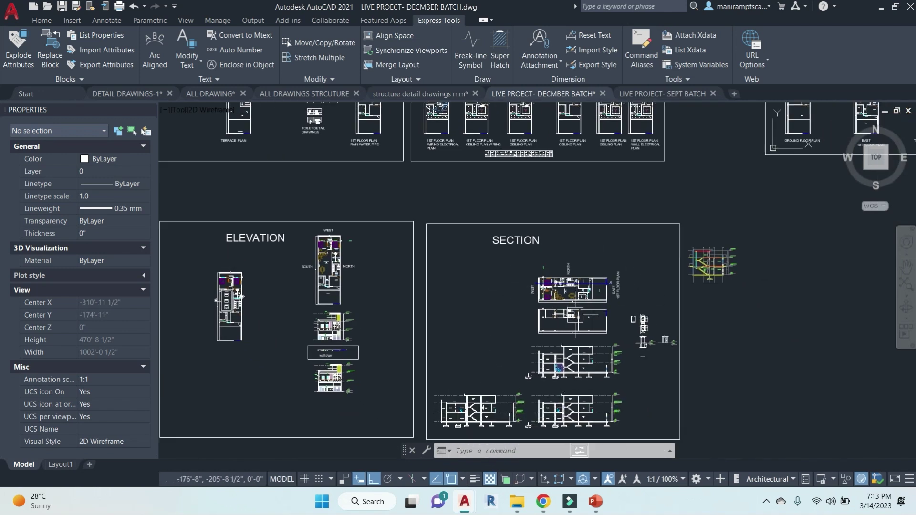
scroll(584, 353, "down", 2)
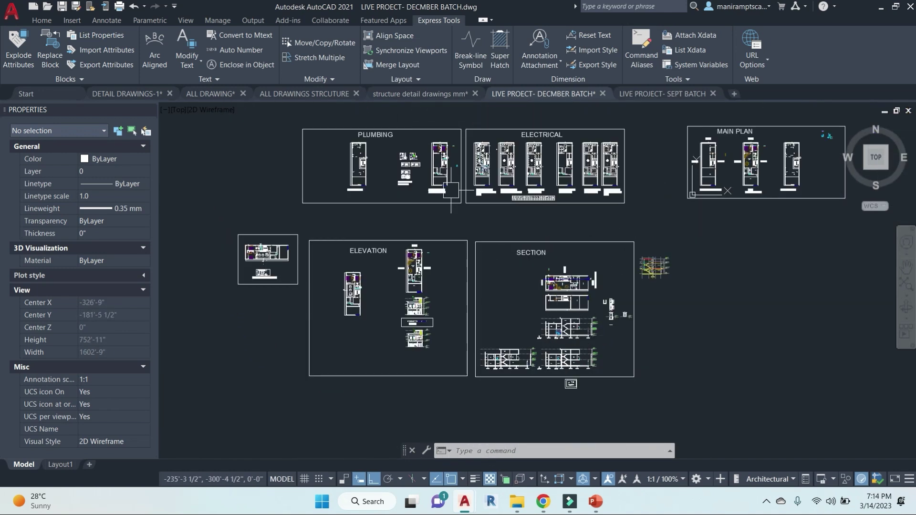
left_click(424, 93)
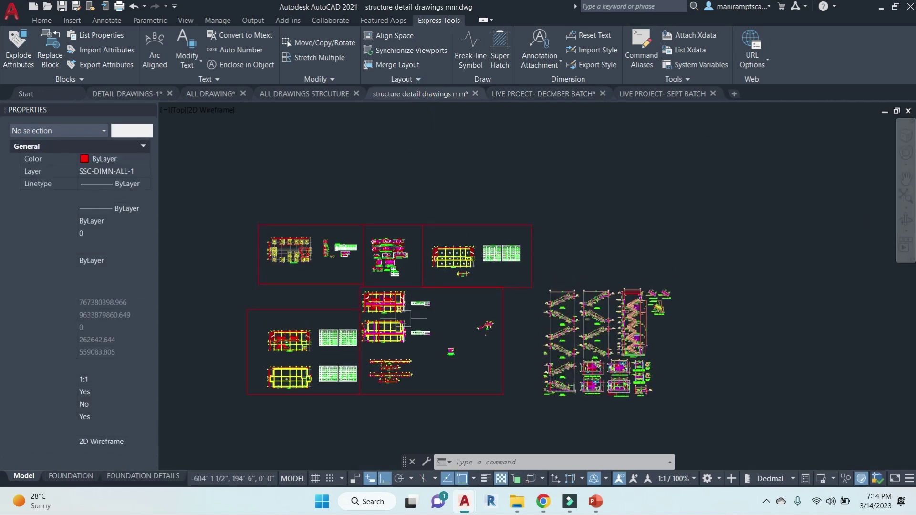
scroll(341, 285, "up", 8)
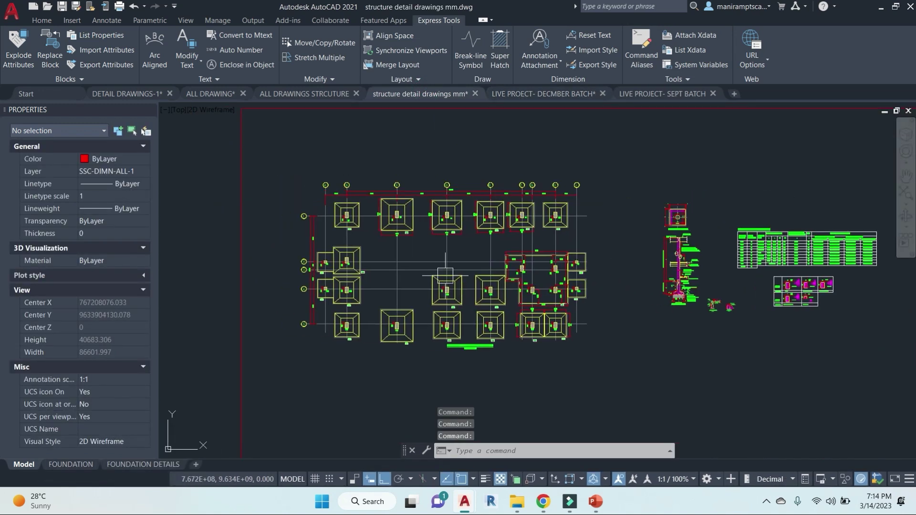
scroll(352, 218, "up", 8)
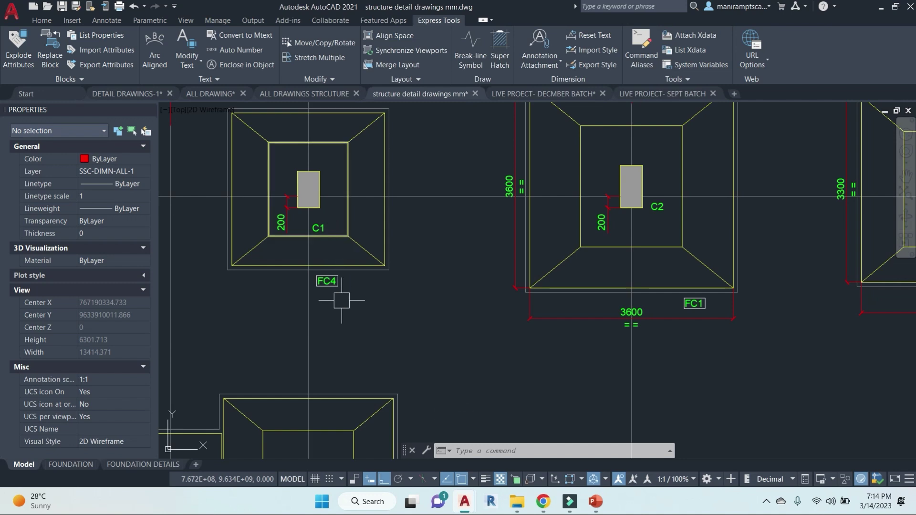
scroll(321, 293, "up", 6)
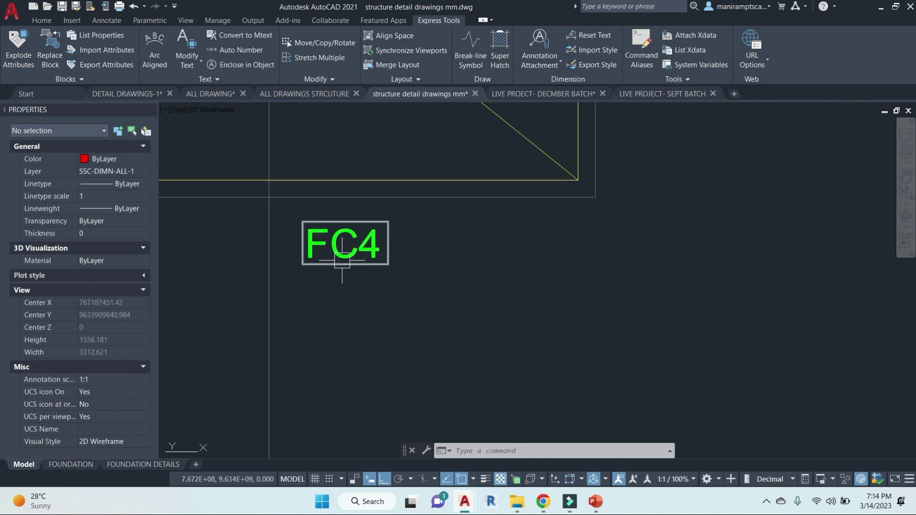
scroll(420, 259, "down", 8)
scroll(476, 262, "down", 5)
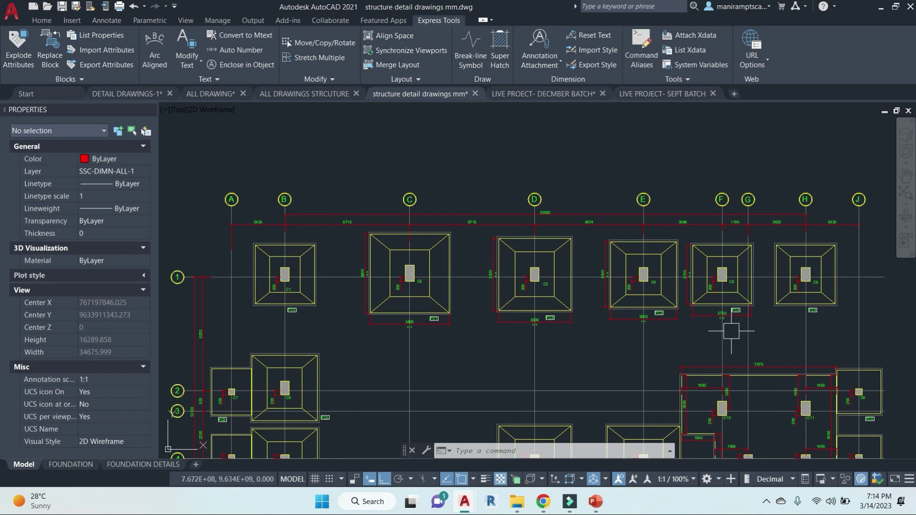
Switch to the Google Meet call to check the participants, and return to the structural drawing in AutoCAD.
mouse_move(542, 503)
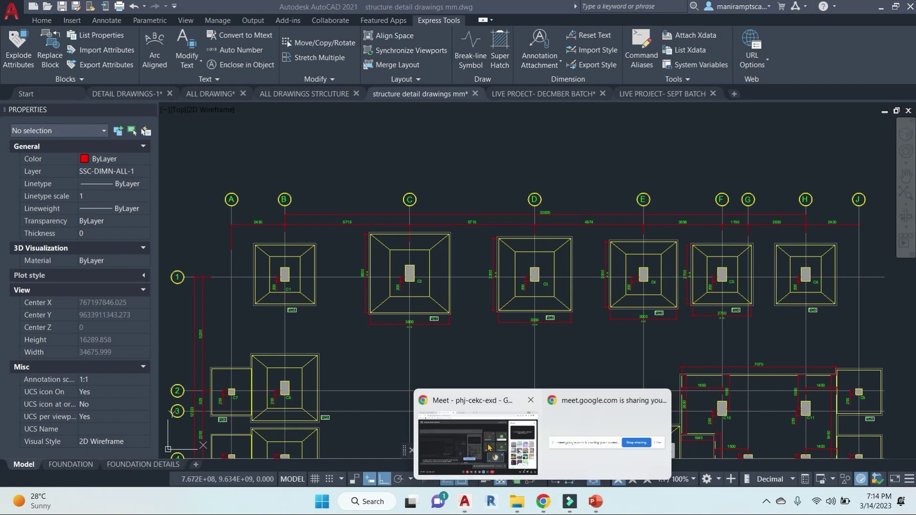
left_click(486, 432)
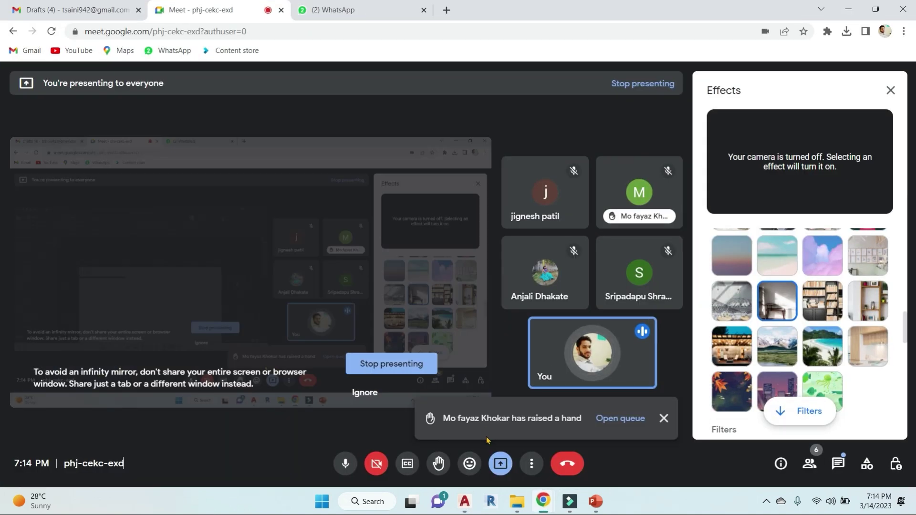
left_click(848, 9)
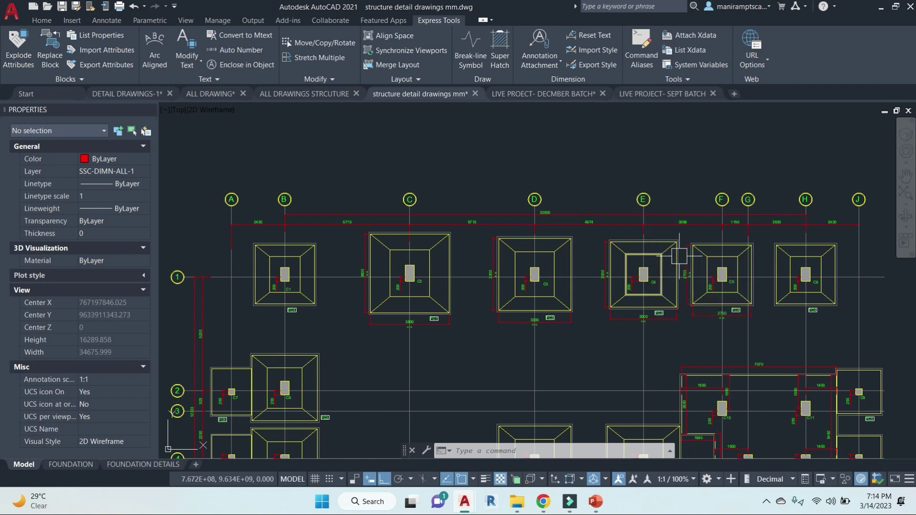
Examine the foundation layout's grid spacings and the C1 and C2 column footings, selecting grid line B for reference.
scroll(602, 233, "down", 4)
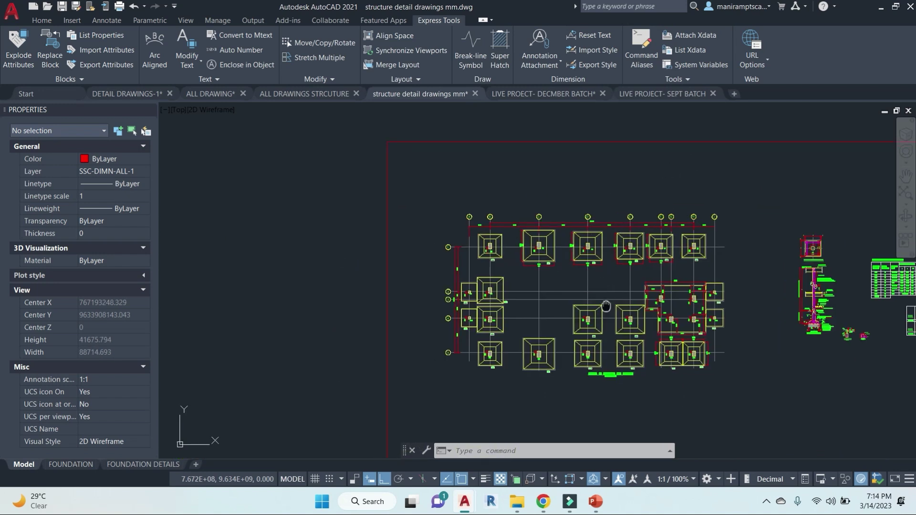
scroll(498, 211, "up", 5)
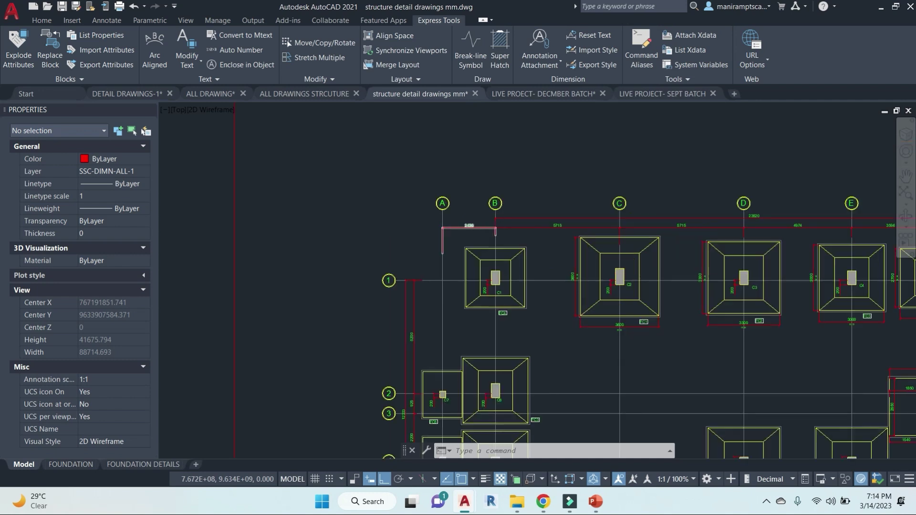
scroll(493, 248, "up", 5)
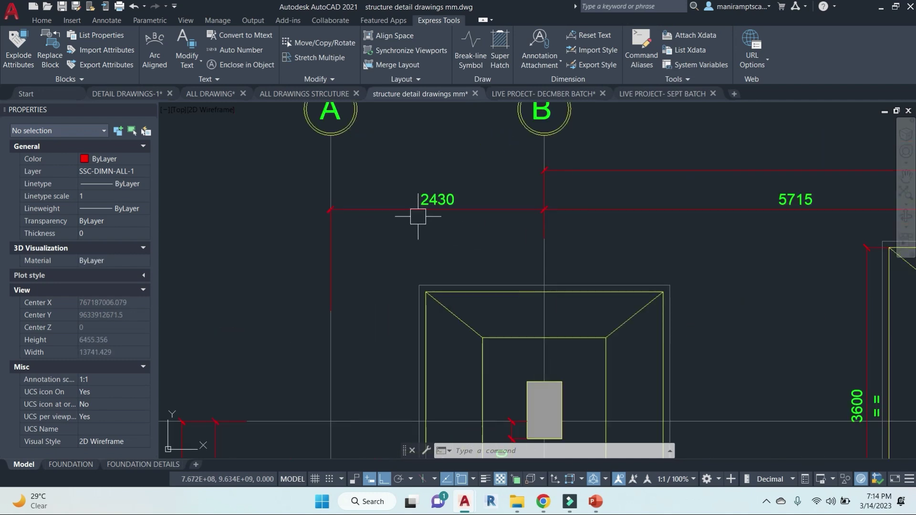
scroll(593, 295, "down", 2)
middle_click_drag(601, 395, 594, 327)
left_click(604, 234)
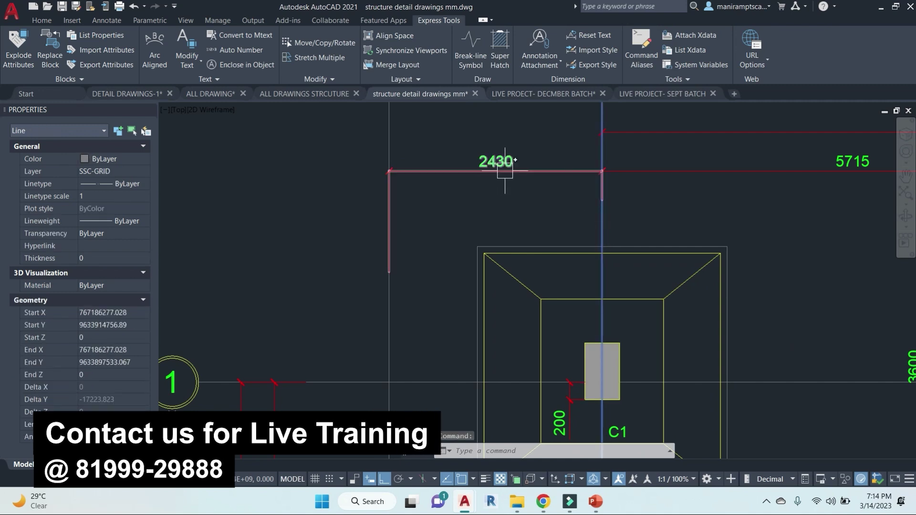
scroll(501, 224, "down", 2)
scroll(532, 252, "down", 3)
scroll(563, 334, "up", 3)
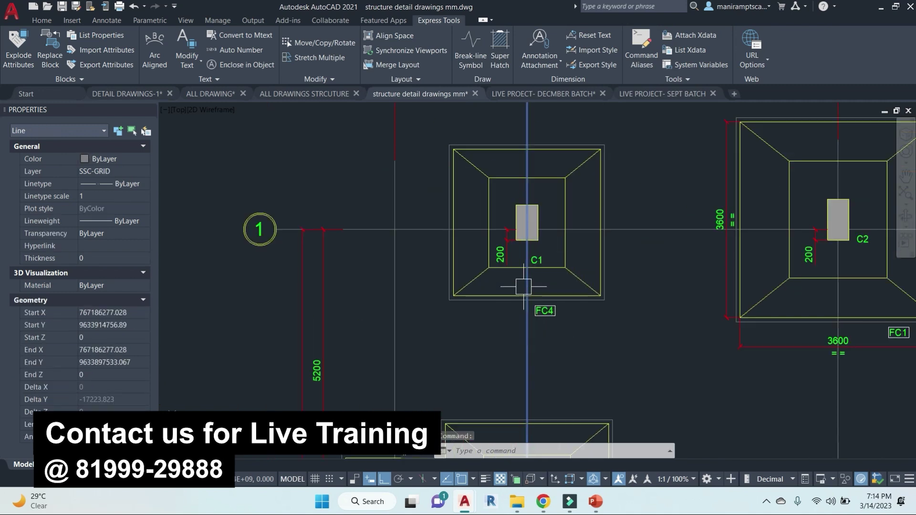
scroll(567, 340, "down", 5)
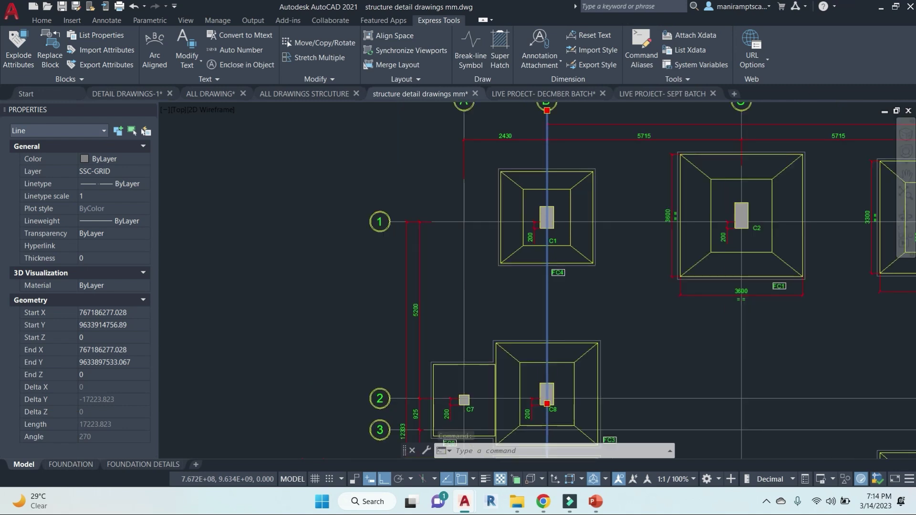
middle_click_drag(725, 257, 562, 234)
Examine the typical column and foundation plan and the reinforcement, beams and slabs in the Section A-A column elevation.
scroll(615, 191, "up", 8)
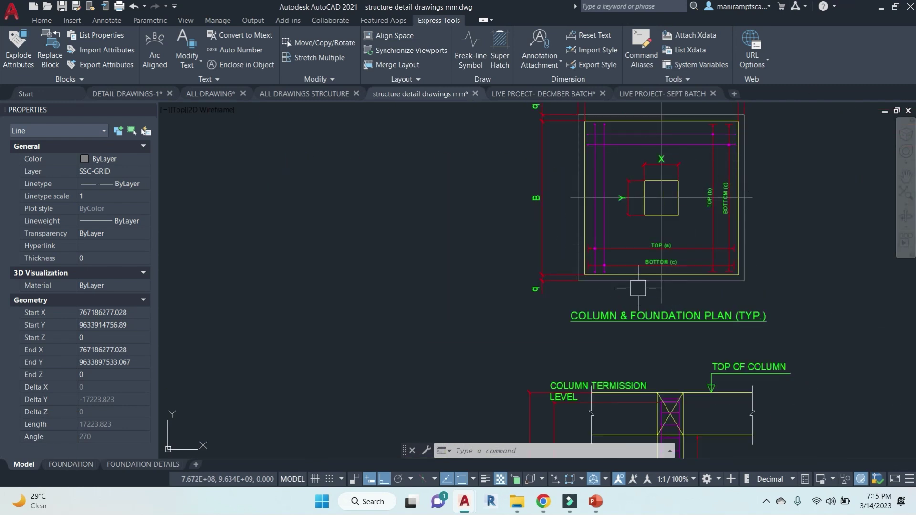
scroll(624, 223, "down", 5)
scroll(606, 375, "up", 6)
scroll(606, 376, "down", 2)
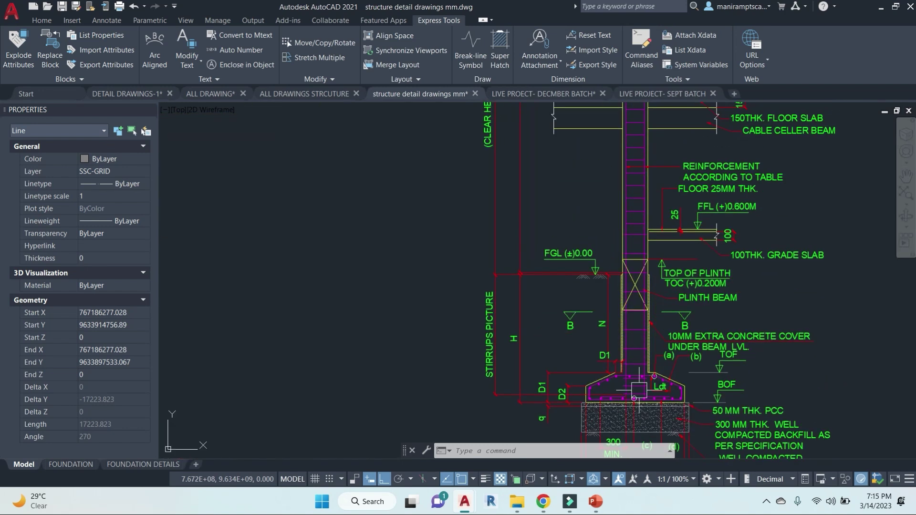
scroll(606, 375, "down", 1)
scroll(625, 214, "down", 2)
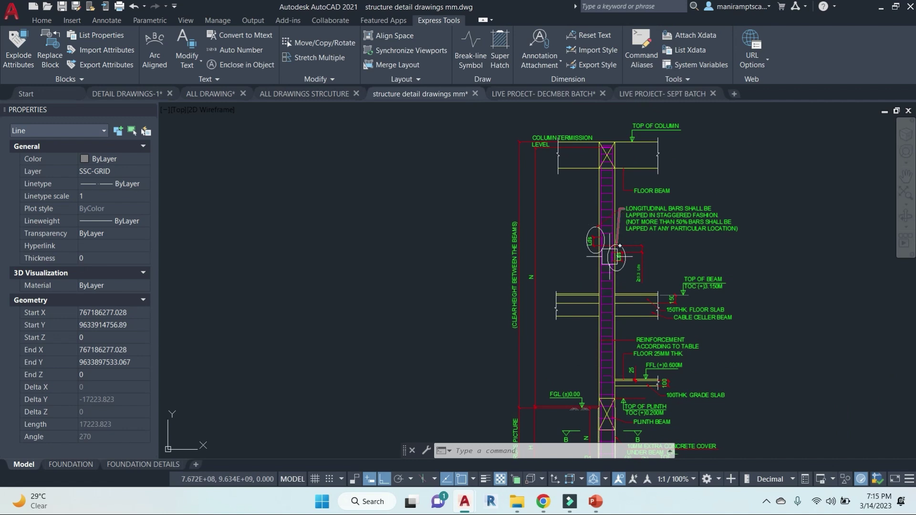
Examine the typical floor slab details and the links and main reinforcement in the Section B-B column detail.
scroll(596, 286, "down", 4)
scroll(562, 333, "up", 3)
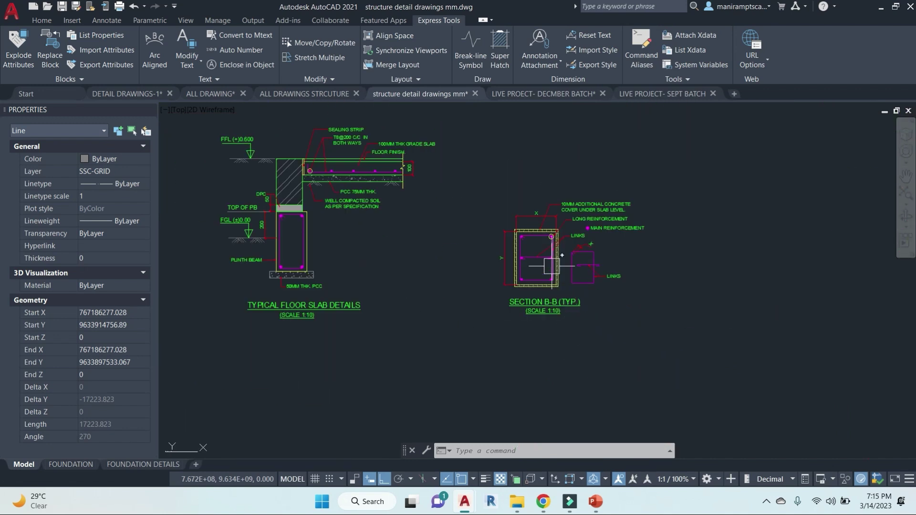
scroll(549, 260, "up", 1)
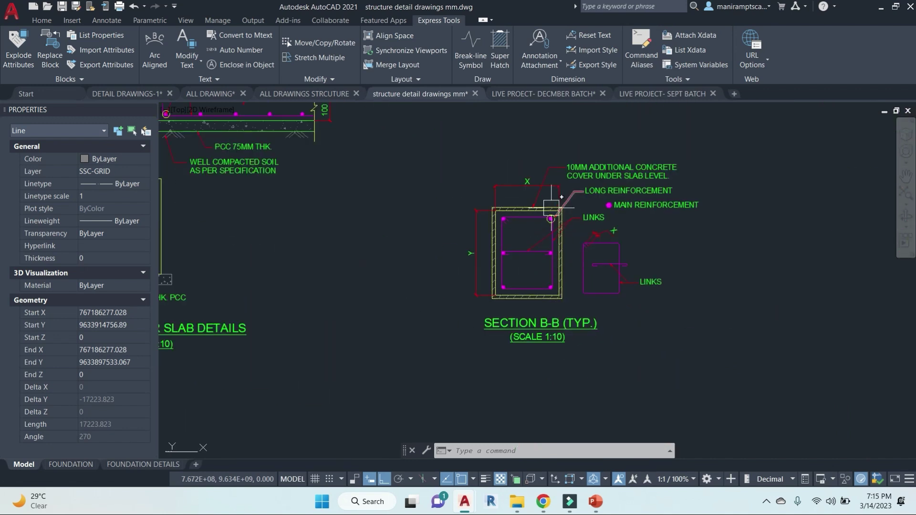
scroll(548, 238, "down", 4)
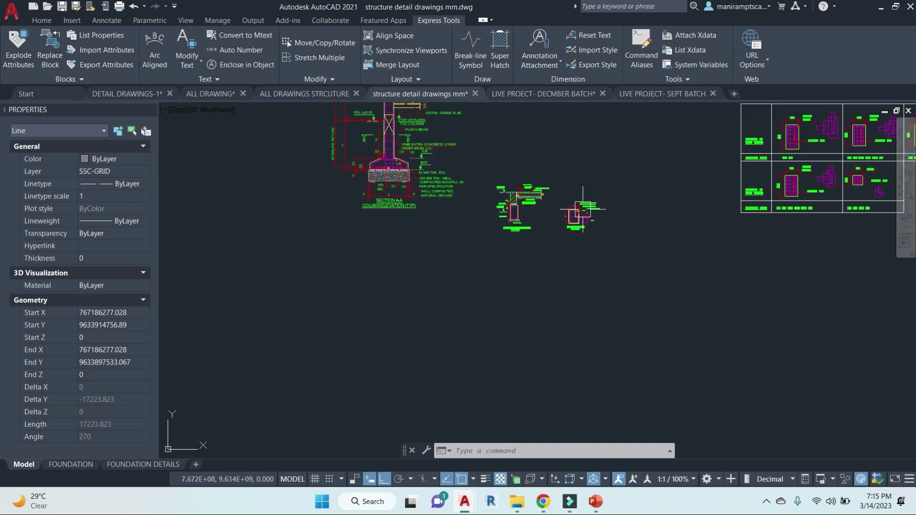
Show the full extents of the structural drawings and examine the roof slab layout, clearing any selection.
middle_click_drag(625, 286, 576, 183)
middle_click(576, 183)
middle_click(576, 183)
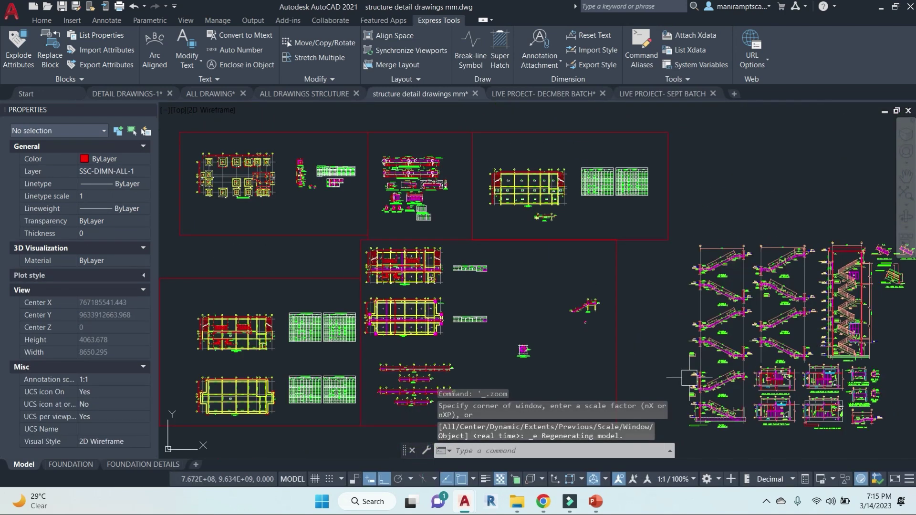
scroll(536, 298, "up", 8)
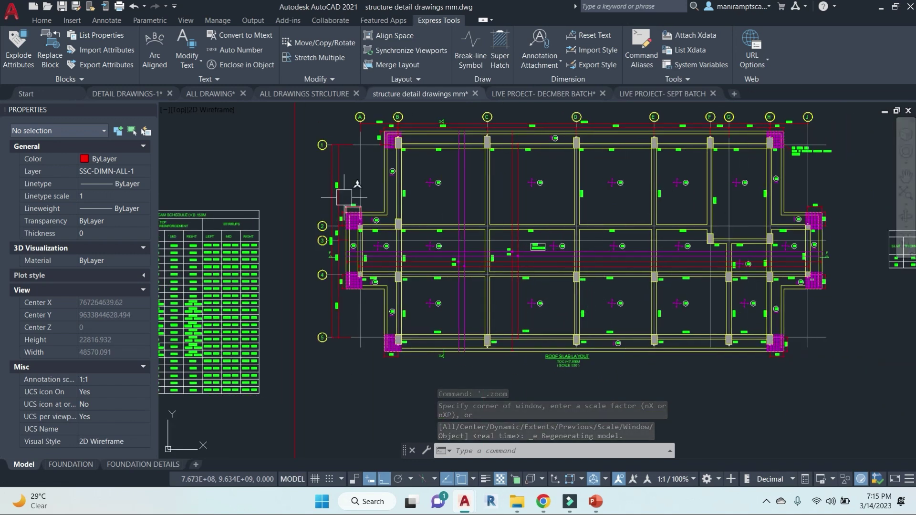
key("Escape")
Switch to the DETAIL DRAWINGS-1 file and examine the 300X300 column section's bars and stirrups.
left_click(151, 99)
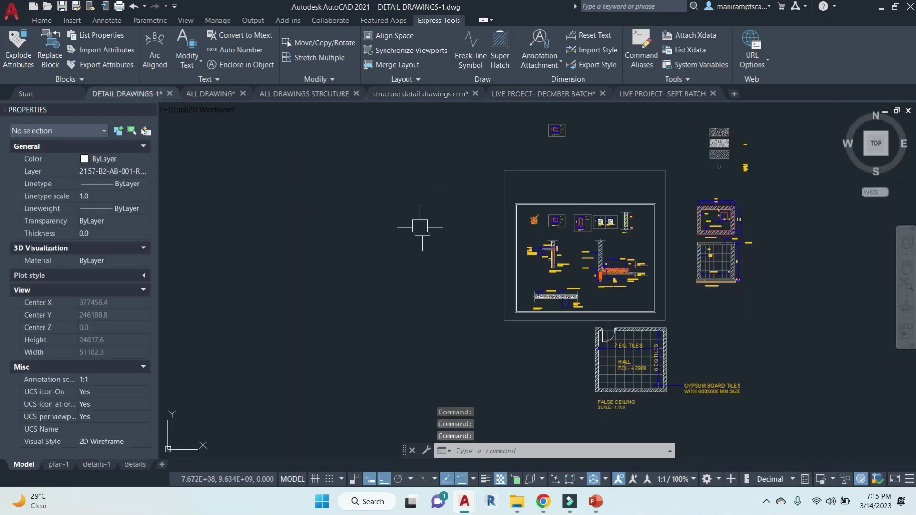
middle_click_drag(710, 271, 687, 290)
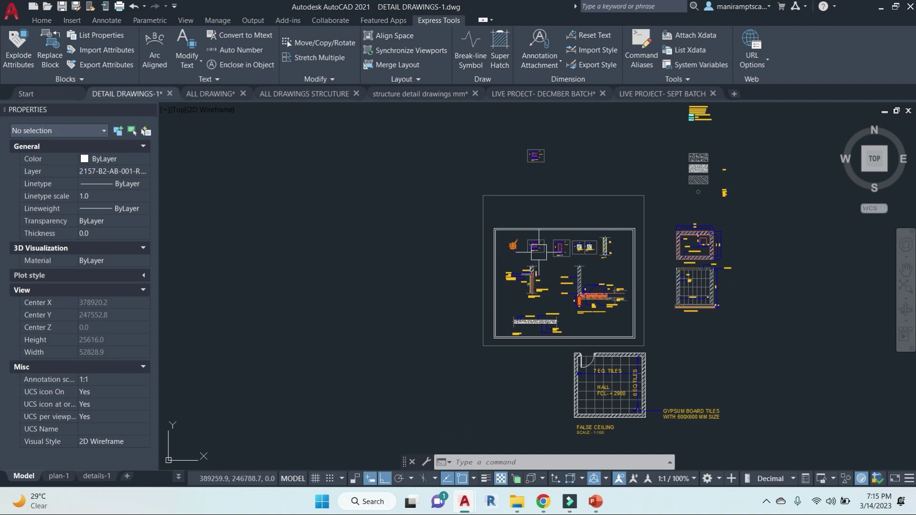
scroll(539, 252, "up", 5)
scroll(493, 186, "up", 4)
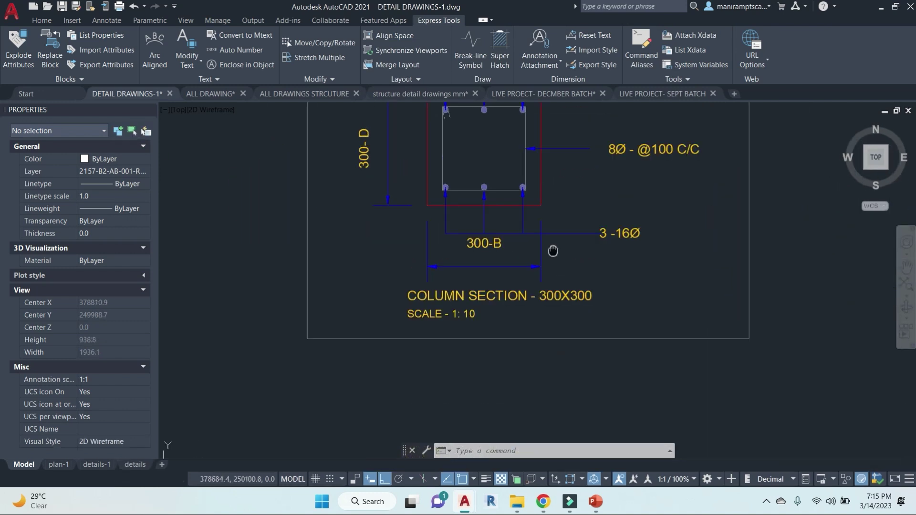
key("Escape")
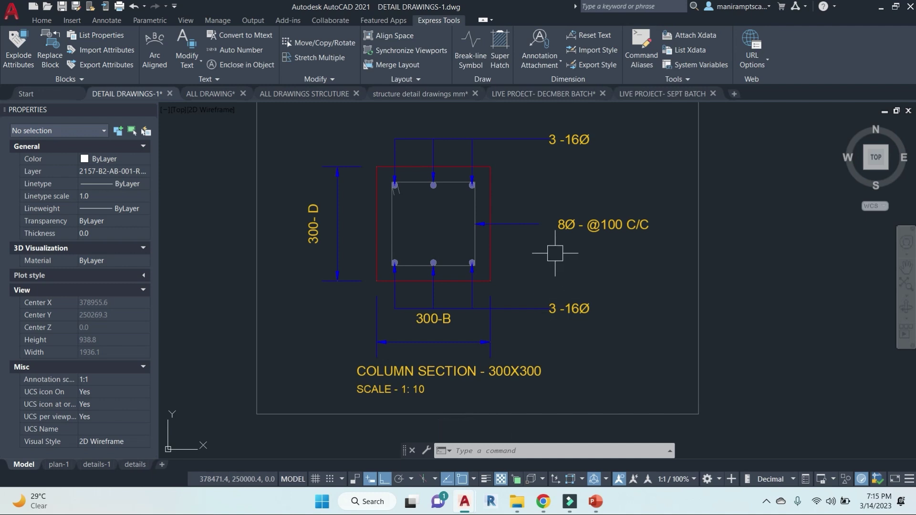
Switch to the Google Meet call, turn the camera on, and return to the detail drawings in AutoCAD.
mouse_move(544, 501)
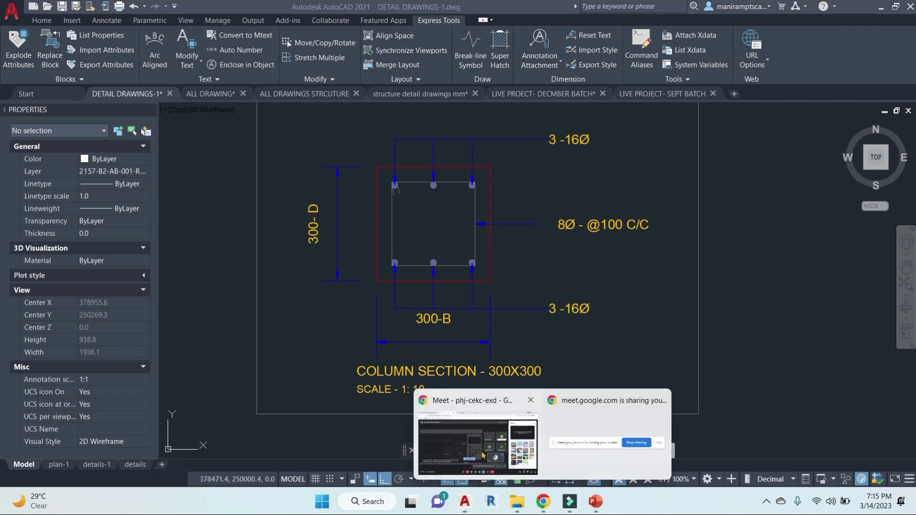
left_click(479, 450)
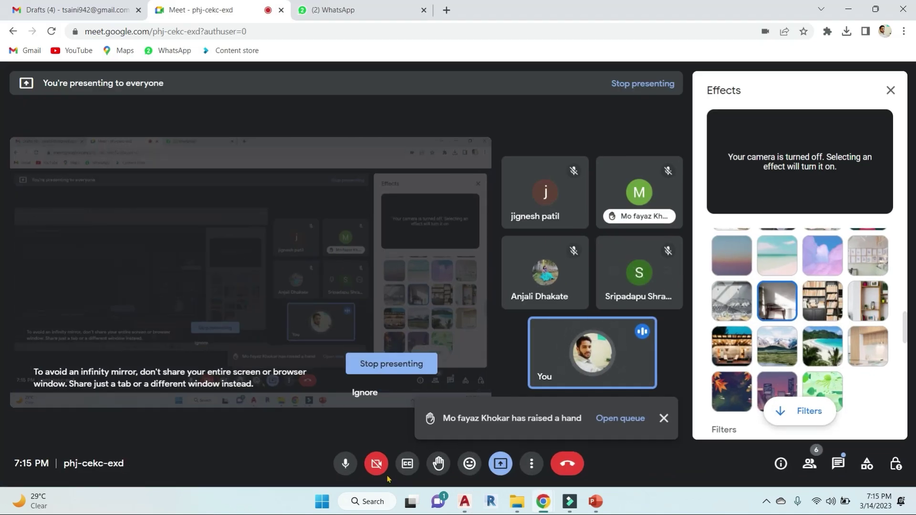
left_click(379, 464)
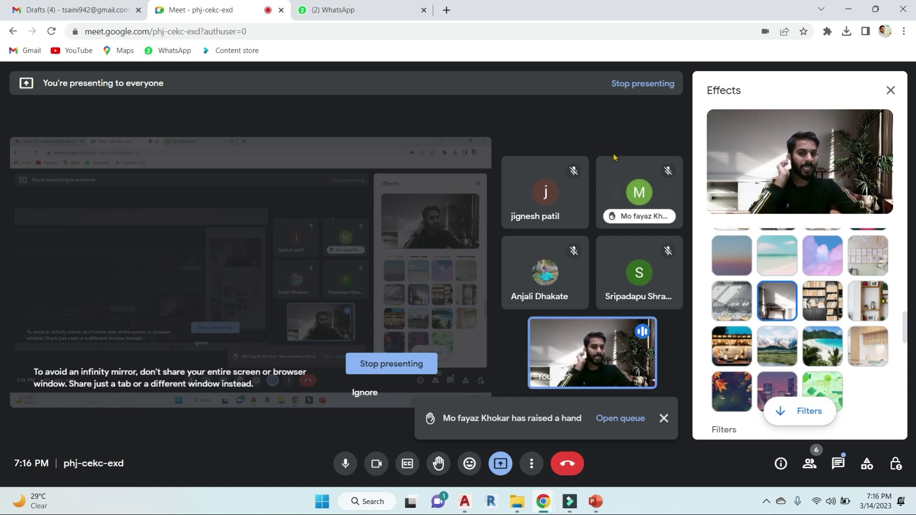
mouse_move(655, 202)
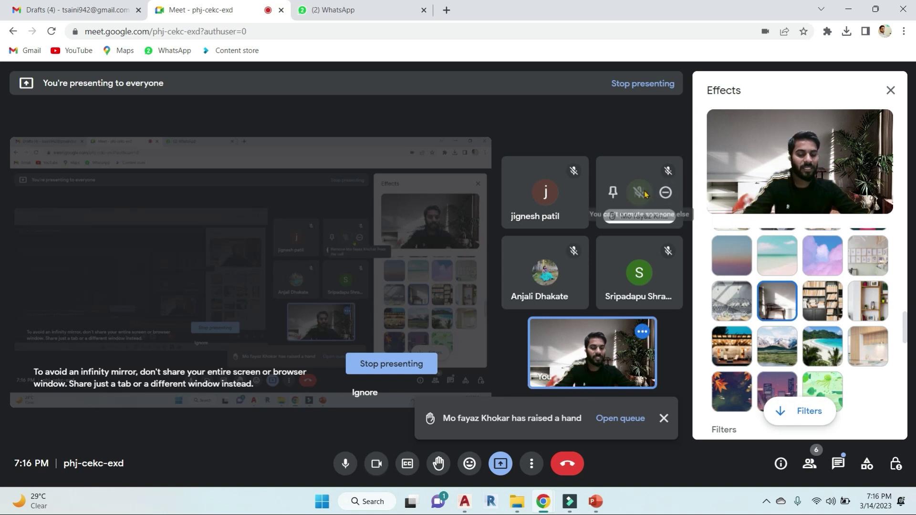
left_click(848, 8)
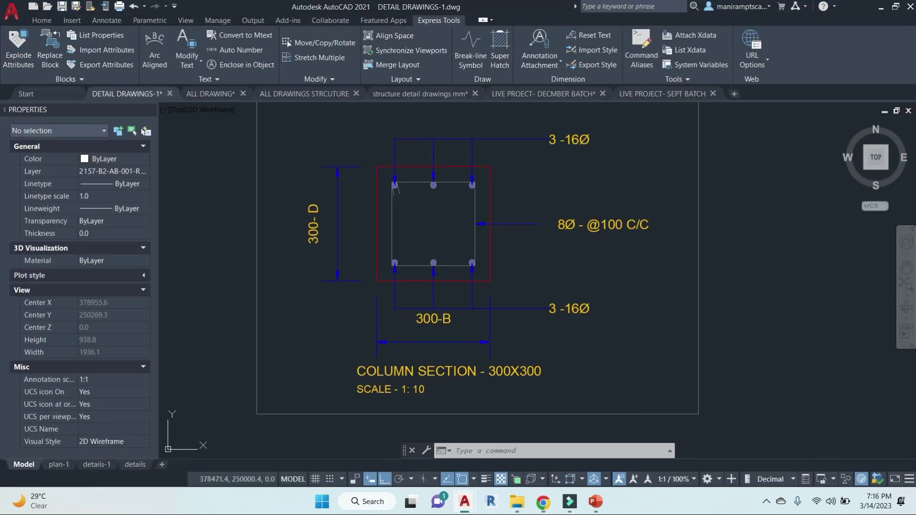
Examine the reinforcement bars, stirrup spacing and depth dimension in the 300X600 beam section beside the column section.
scroll(490, 297, "down", 6)
scroll(480, 198, "up", 4)
middle_click_drag(560, 326, 521, 304)
middle_click_drag(692, 350, 533, 329)
mouse_move(792, 344)
middle_mouse_down()
mouse_move(754, 310)
mouse_move(651, 288)
mouse_move(597, 292)
mouse_move(610, 285)
middle_mouse_up()
scroll(744, 307, "down", 4)
scroll(655, 289, "up", 4)
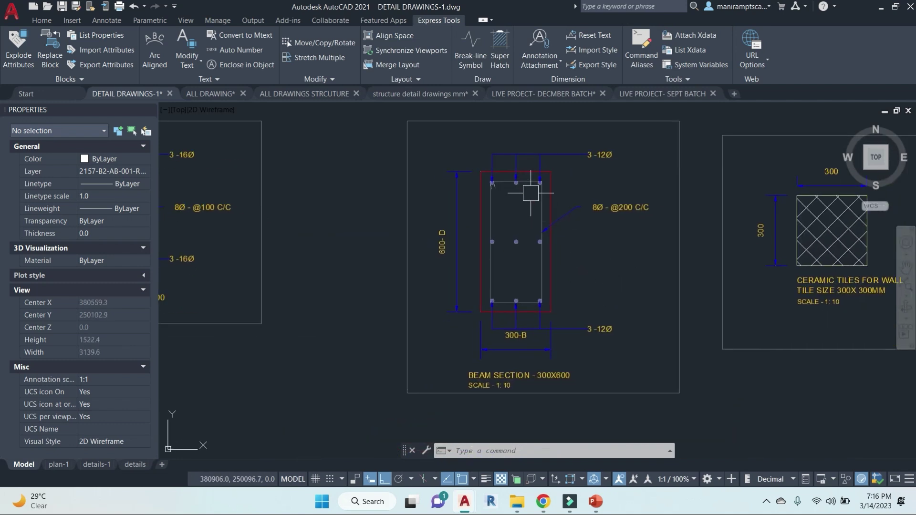
scroll(597, 152, "up", 4)
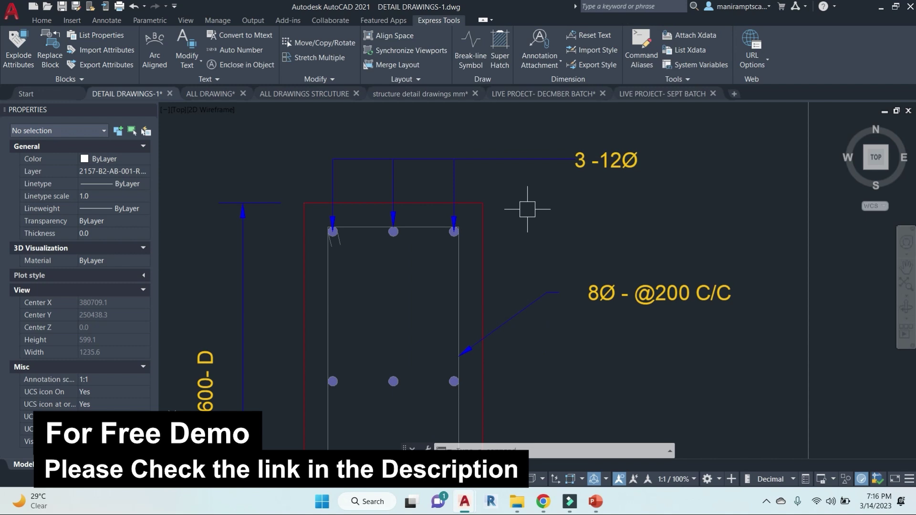
scroll(528, 205, "down", 2)
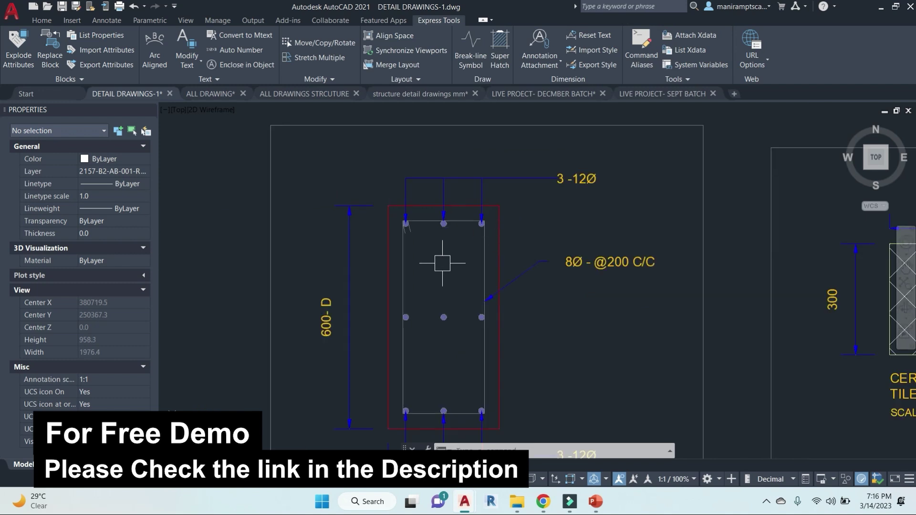
scroll(557, 180, "up", 2)
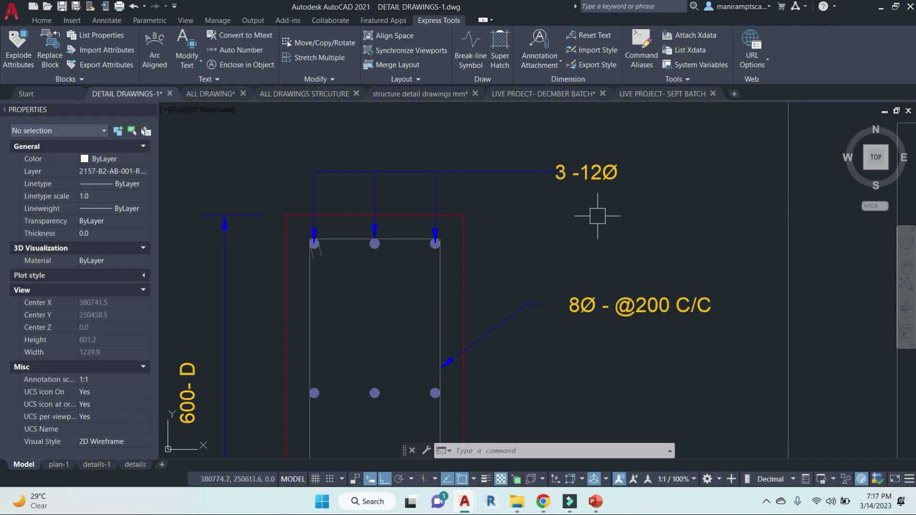
scroll(597, 216, "down", 2)
scroll(620, 306, "down", 2)
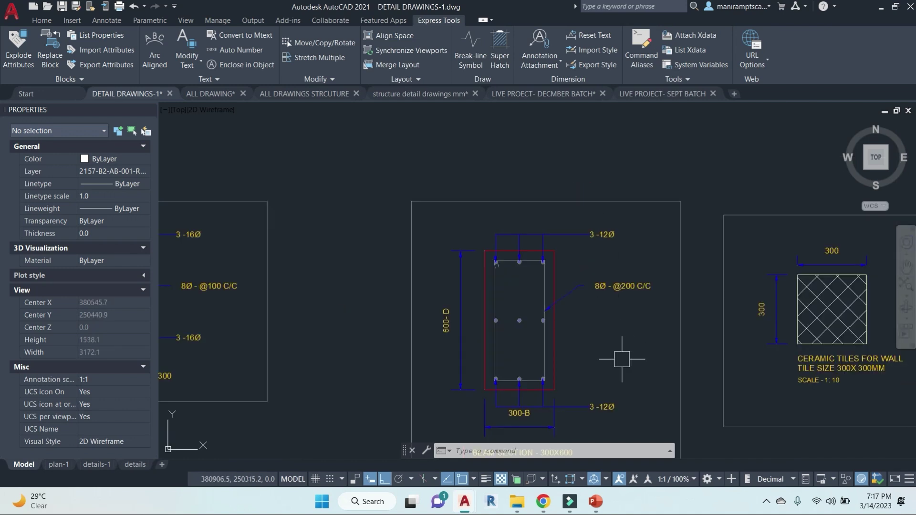
Examine the beam section's bottom bars and width dimension together with its title and scale note.
scroll(580, 263, "up", 4)
scroll(577, 259, "down", 4)
middle_click_drag(613, 374, 526, 325)
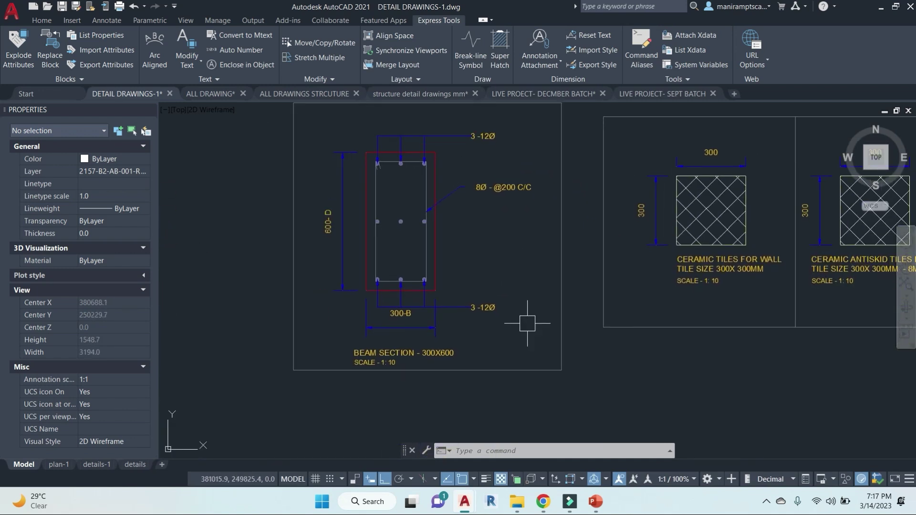
middle_click_drag(640, 336, 573, 337)
scroll(287, 367, "up", 4)
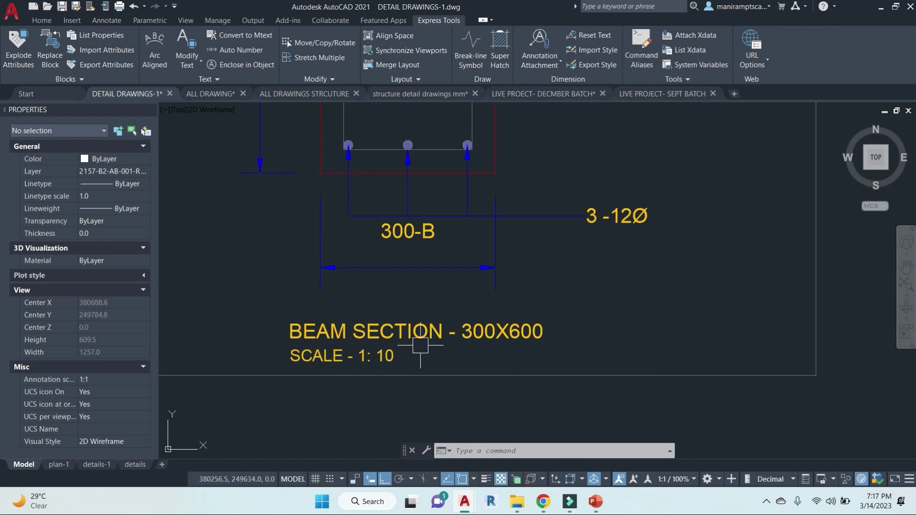
mouse_move(469, 327)
middle_click_drag(430, 304, 503, 323)
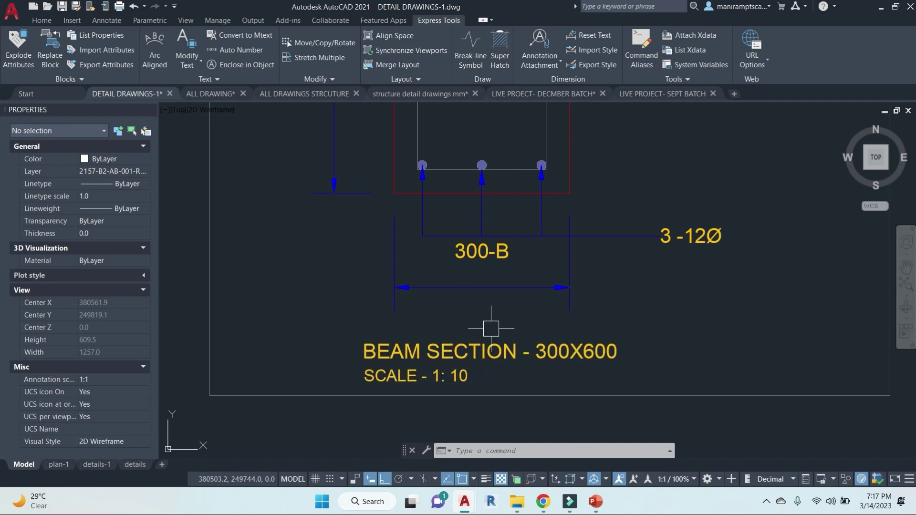
Check the text height of the beam section's stirrup note in its properties, and clear the selection.
scroll(491, 328, "down", 4)
left_click(599, 174)
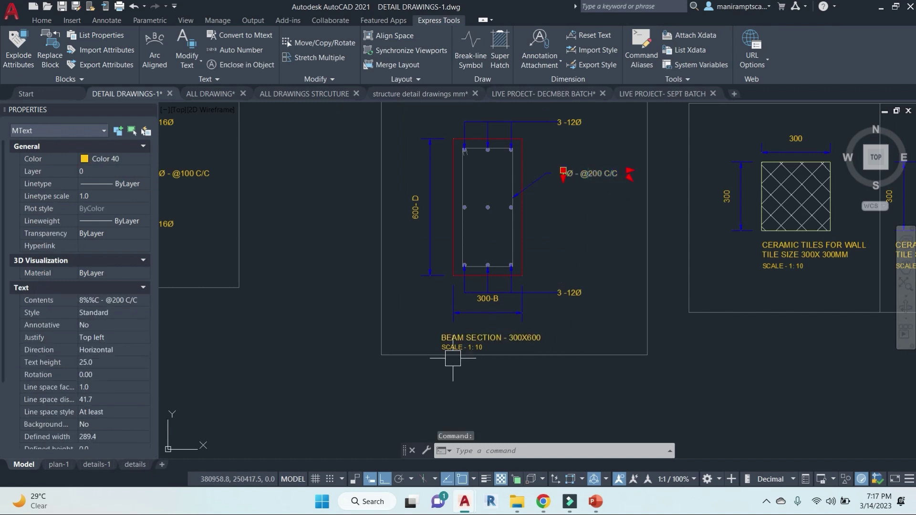
scroll(452, 357, "up", 4)
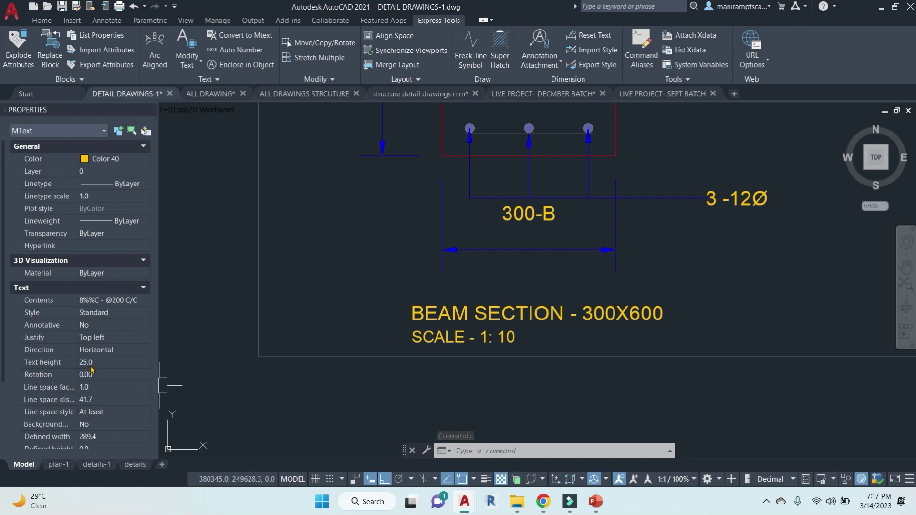
key("Escape")
key("Escape")
Check the text height of the DRY BRICK BLAST note in the plinth beam protection detail, and clear the selection.
scroll(373, 365, "down", 5)
scroll(567, 270, "up", 6)
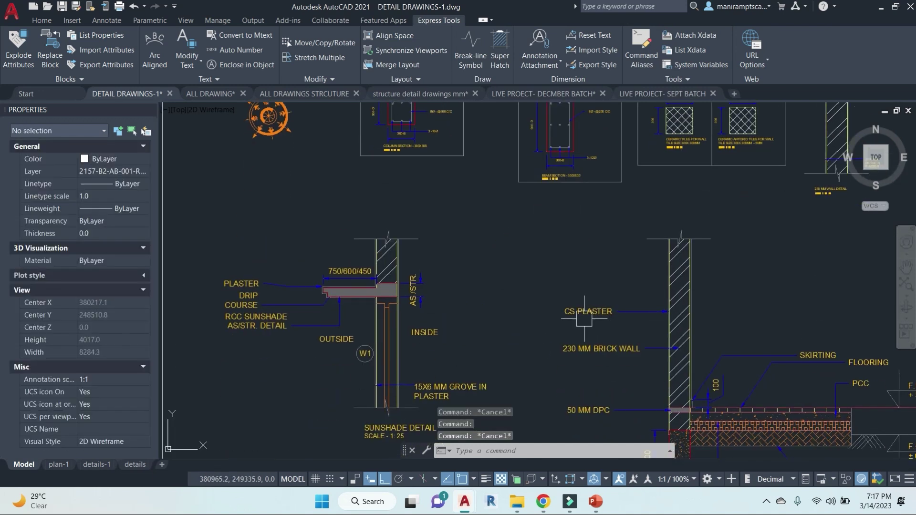
mouse_move(566, 277)
middle_mouse_down()
mouse_move(566, 146)
mouse_move(525, 28)
middle_mouse_up()
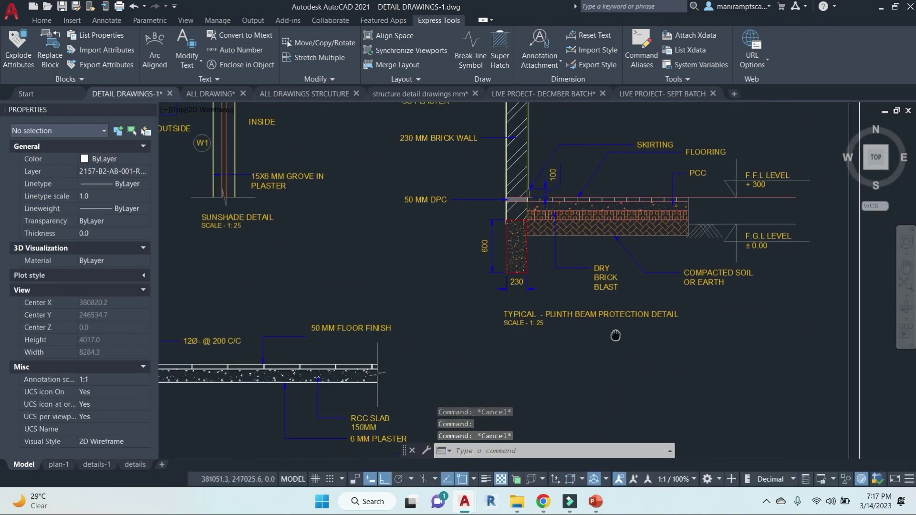
scroll(607, 315, "up", 3)
left_click(574, 246)
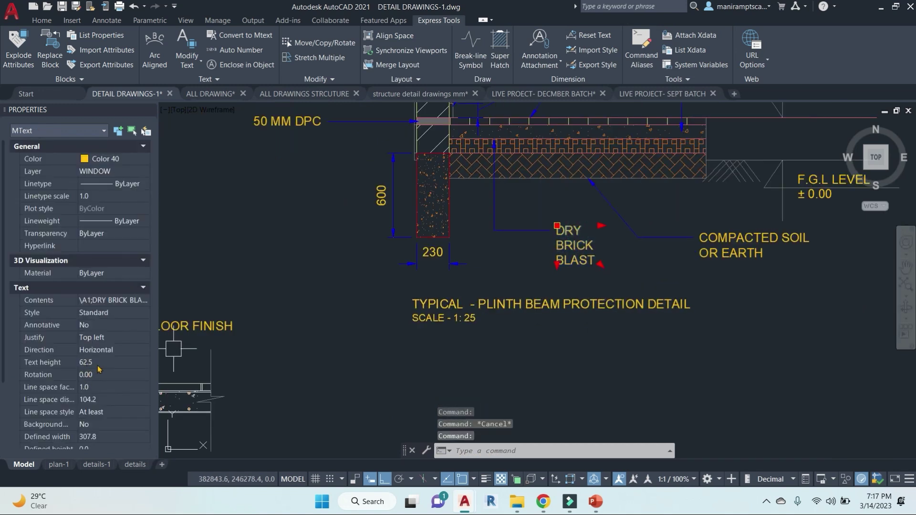
key("Escape")
Check the text height of the HALL label in the false ceiling plan, clear the selection, and examine the tile layout.
scroll(583, 271, "down", 4)
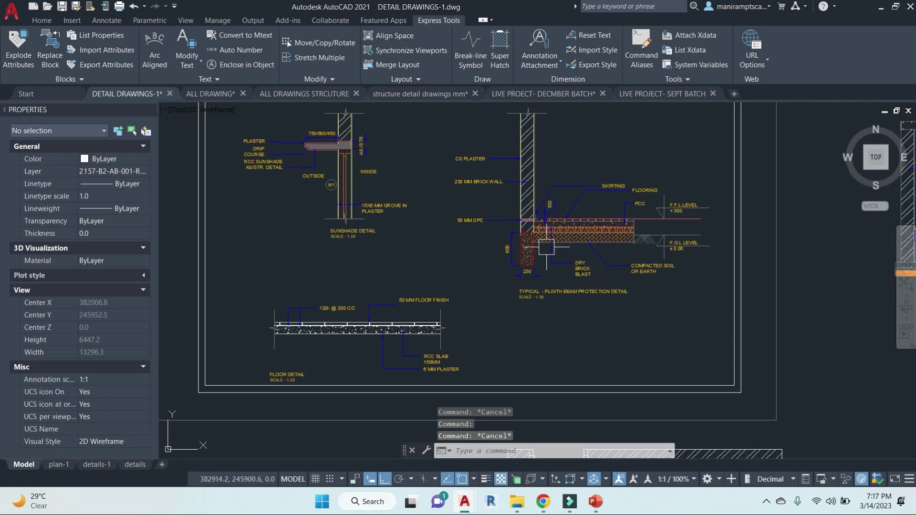
middle_click_drag(535, 323, 620, 200)
scroll(620, 200, "down", 2)
scroll(546, 377, "up", 3)
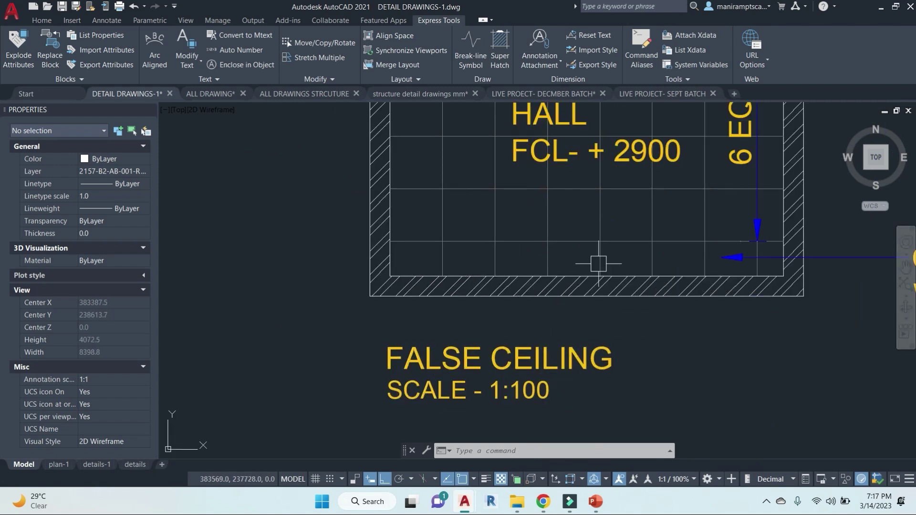
left_click(548, 153)
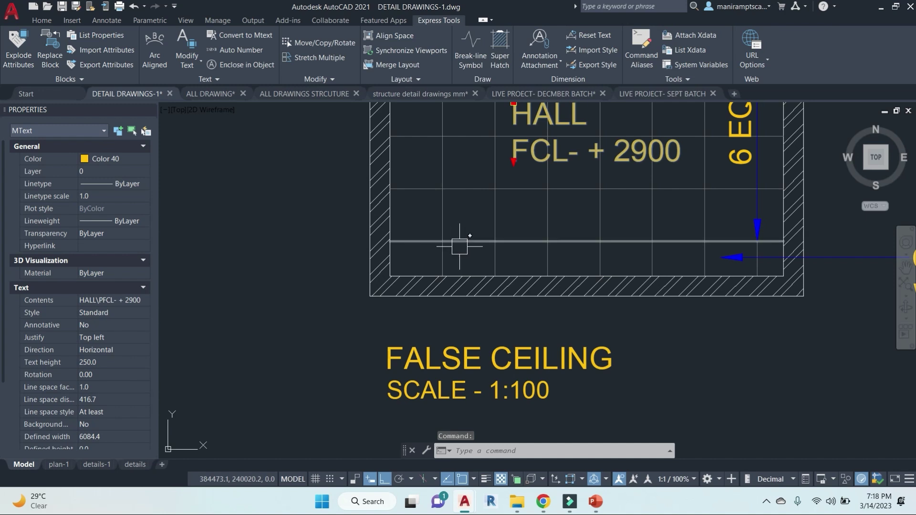
scroll(644, 382, "down", 5)
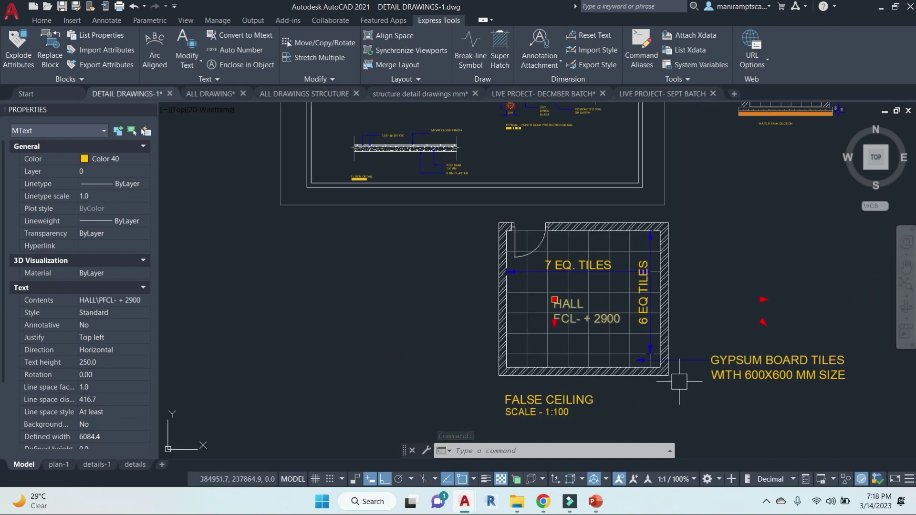
key("Escape")
key("Escape")
key("Escape")
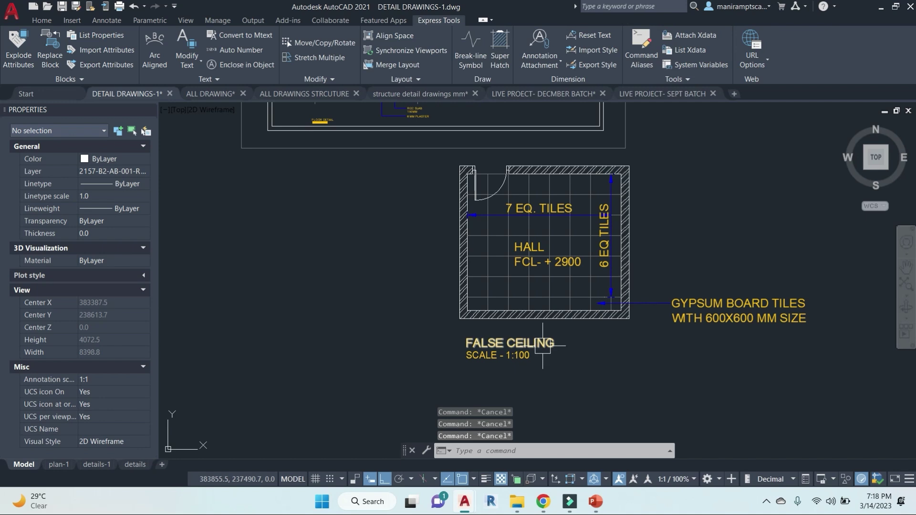
scroll(530, 188, "up", 2)
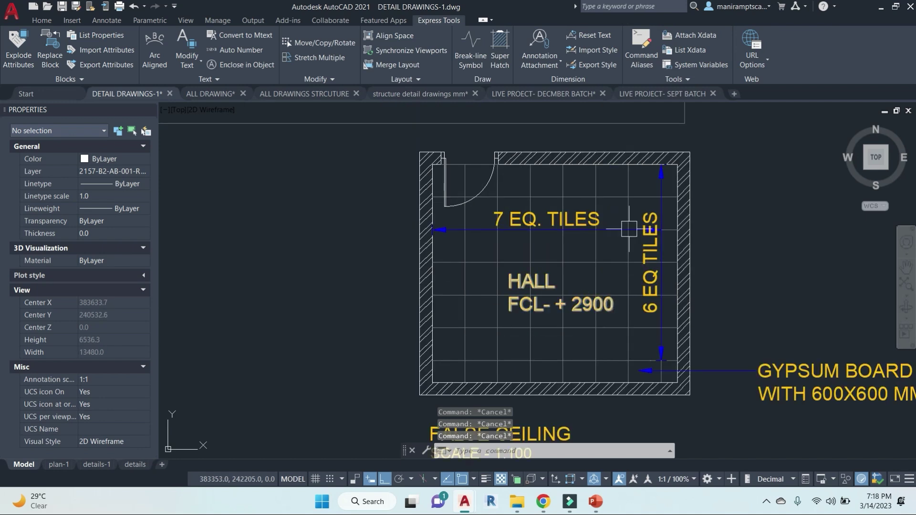
scroll(599, 270, "down", 4)
scroll(592, 325, "up", 4)
scroll(593, 324, "down", 4)
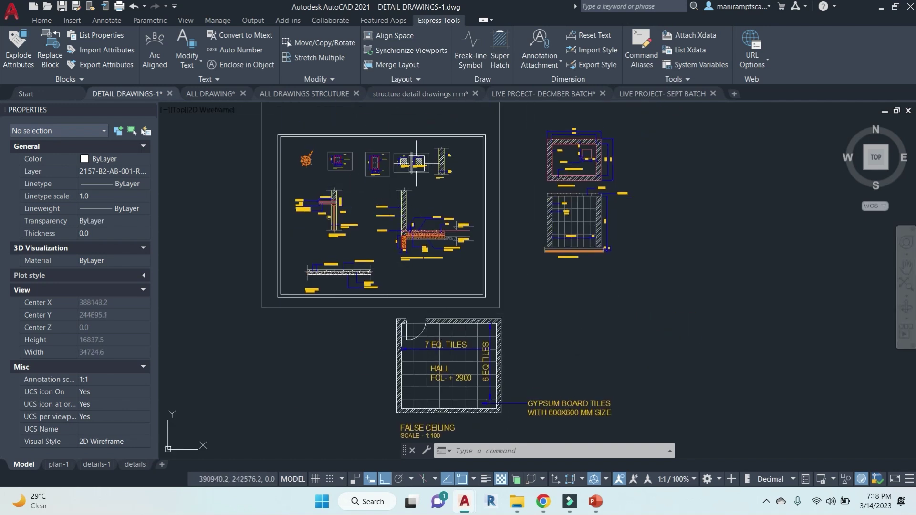
Replace WALL with FLOOR in the title of the ceramic antiskid tiles detail.
scroll(418, 166, "up", 7)
scroll(418, 167, "up", 2)
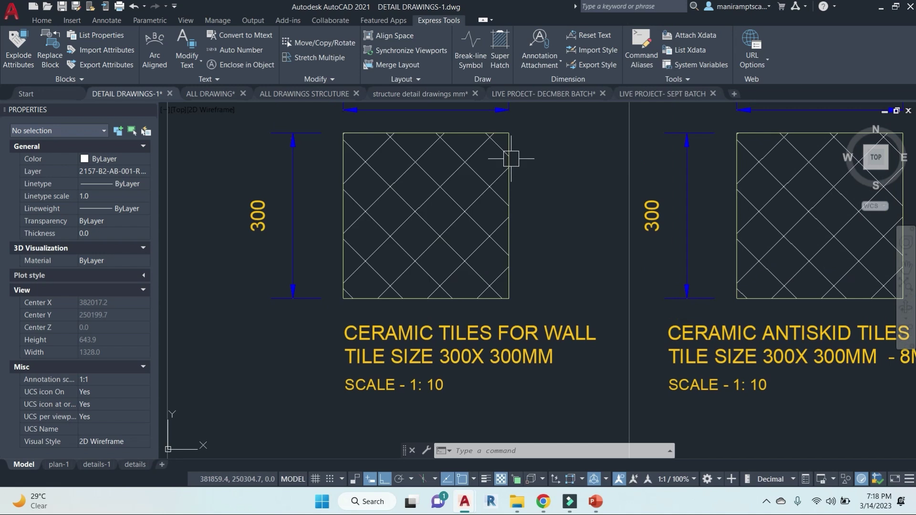
middle_click_drag(504, 368, 507, 350)
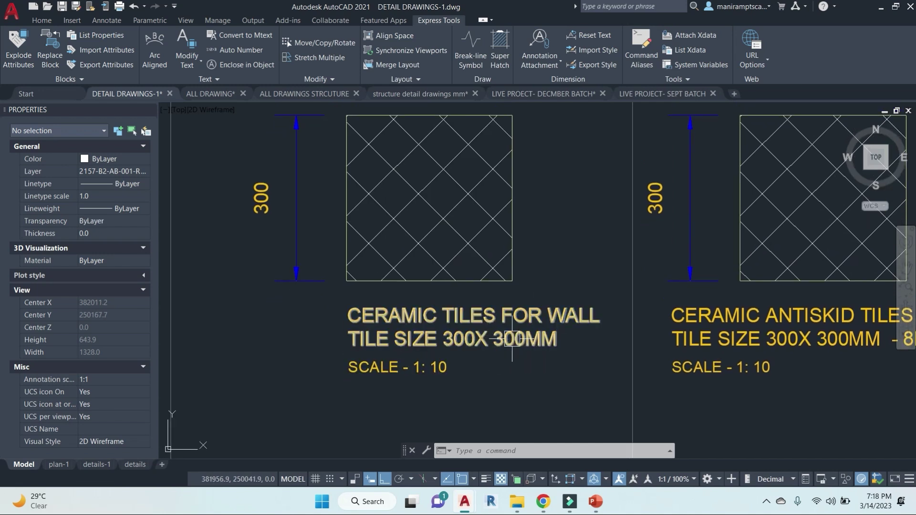
scroll(407, 297, "down", 2)
scroll(507, 305, "down", 1)
middle_click_drag(547, 339, 445, 274)
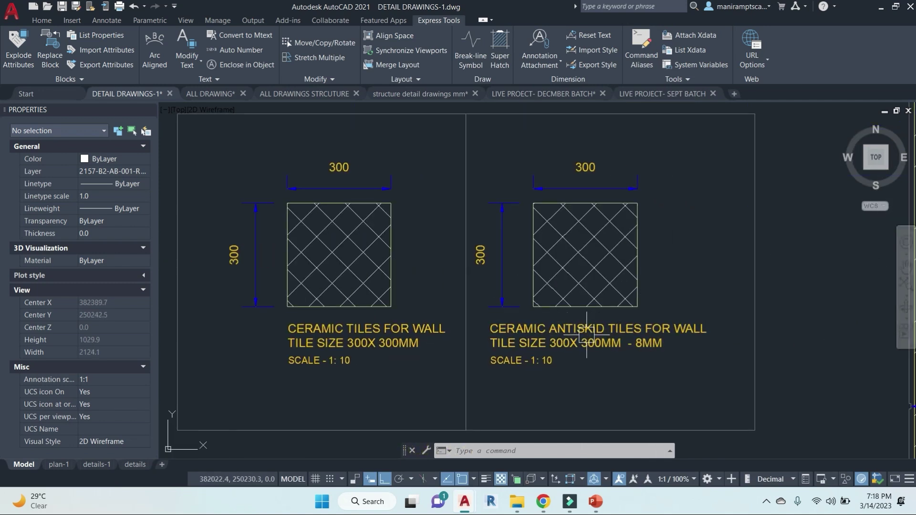
double_click(676, 328)
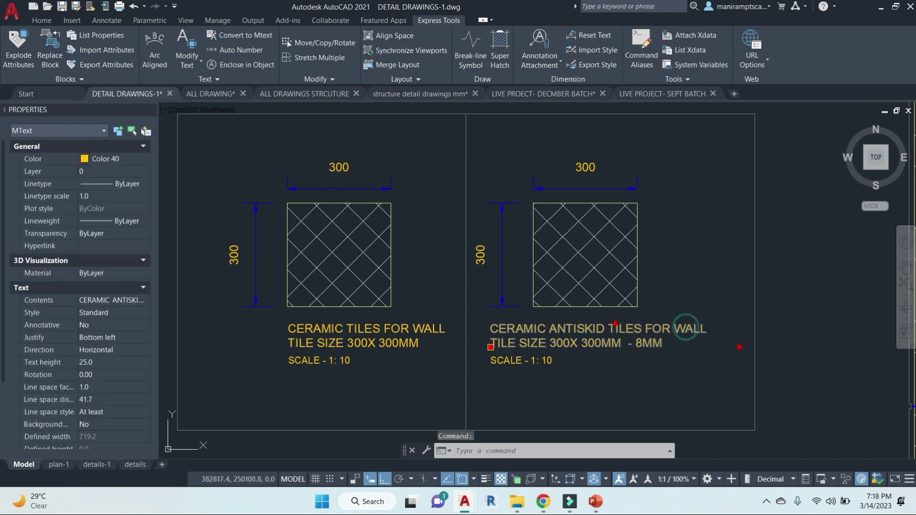
double_click(704, 329)
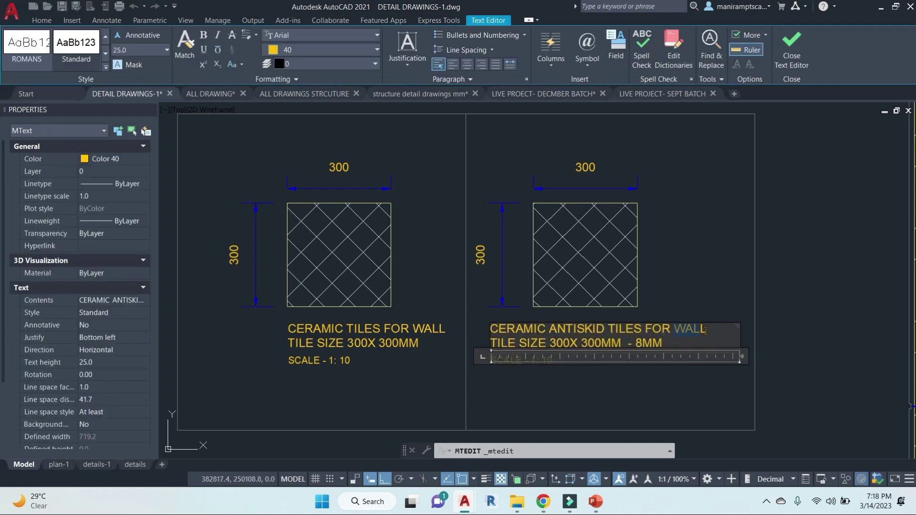
key("BackSpace")
key("Escape")
key("Escape")
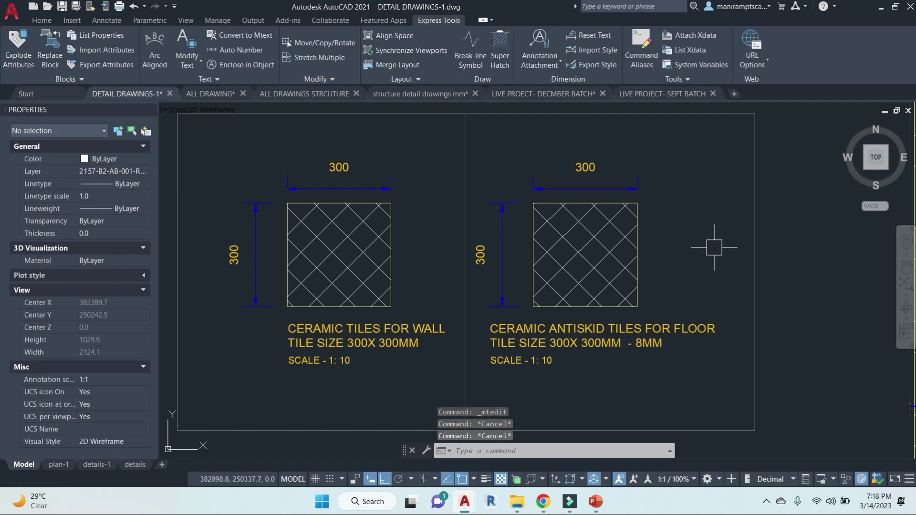
Examine the brickwork hatch, plaster lines and groove note in the 230 MM wall detail.
scroll(683, 281, "down", 5)
middle_click_drag(735, 298, 659, 296)
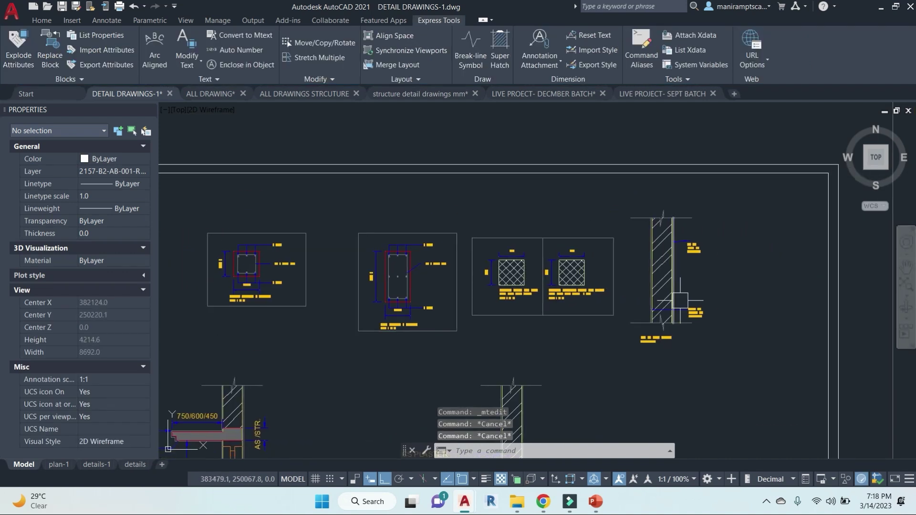
middle_click_drag(693, 327, 636, 327)
scroll(620, 327, "up", 6)
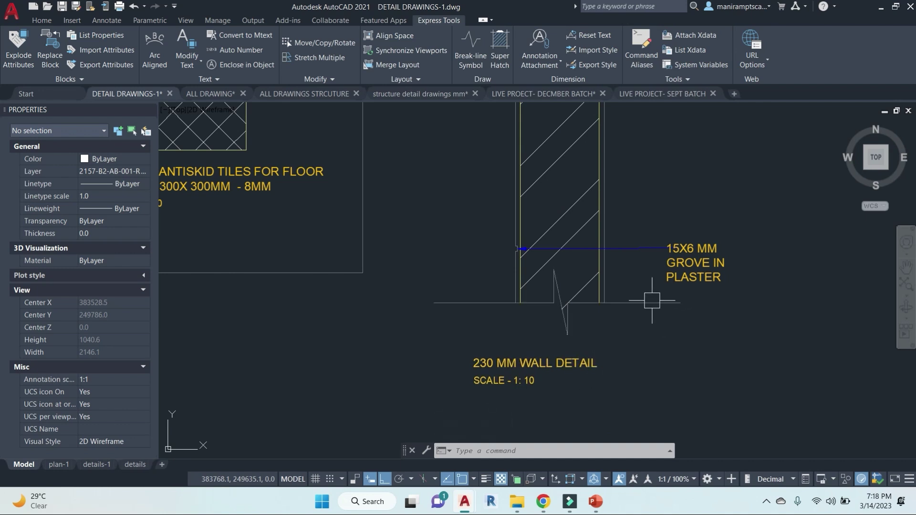
scroll(614, 312, "down", 2)
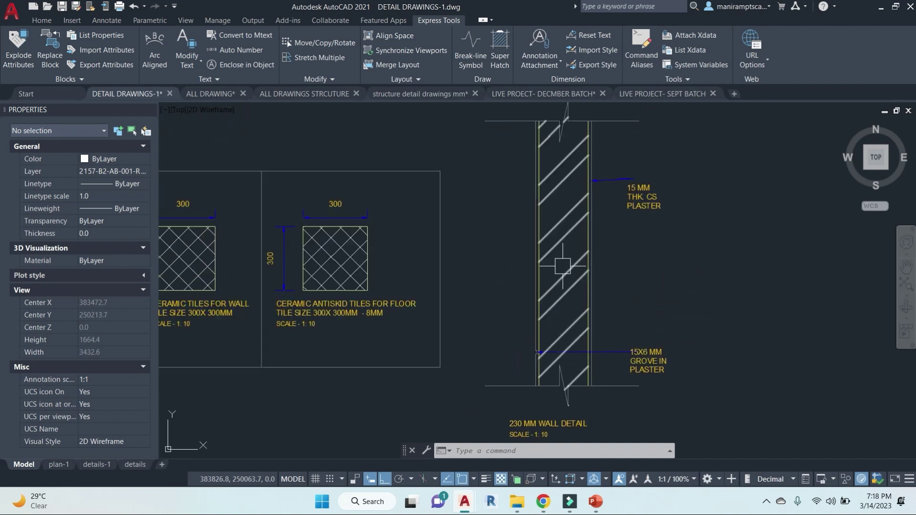
middle_click_drag(615, 324, 613, 317)
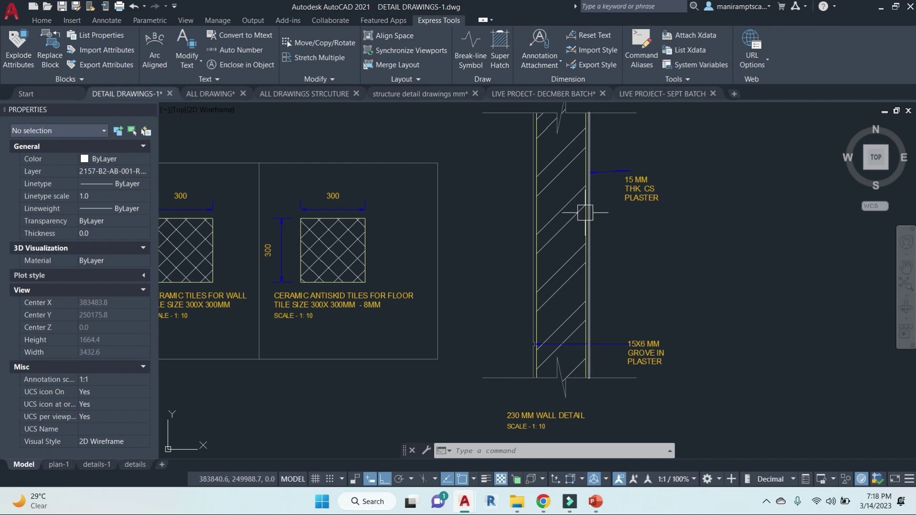
mouse_move(590, 215)
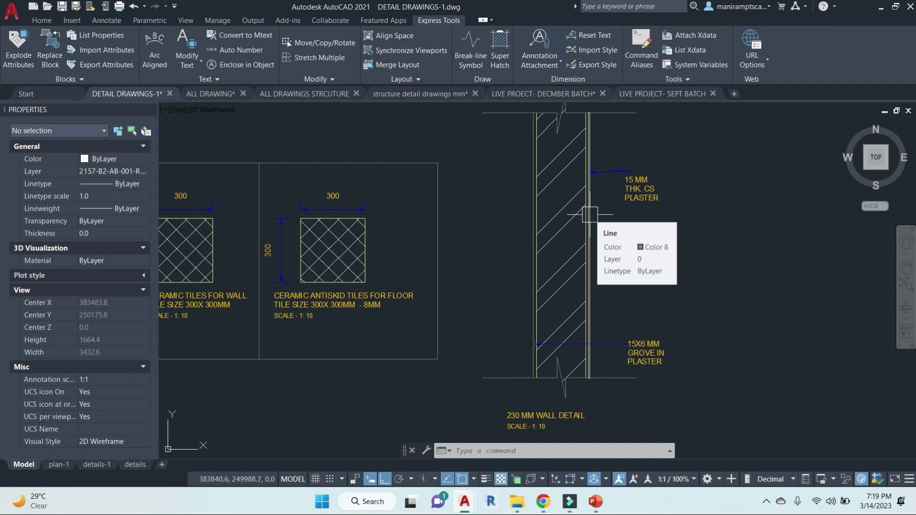
Examine the sunshade detail's projection, drip course and plaster notes, together with the adjacent plinth beam protection detail.
scroll(643, 213, "down", 6)
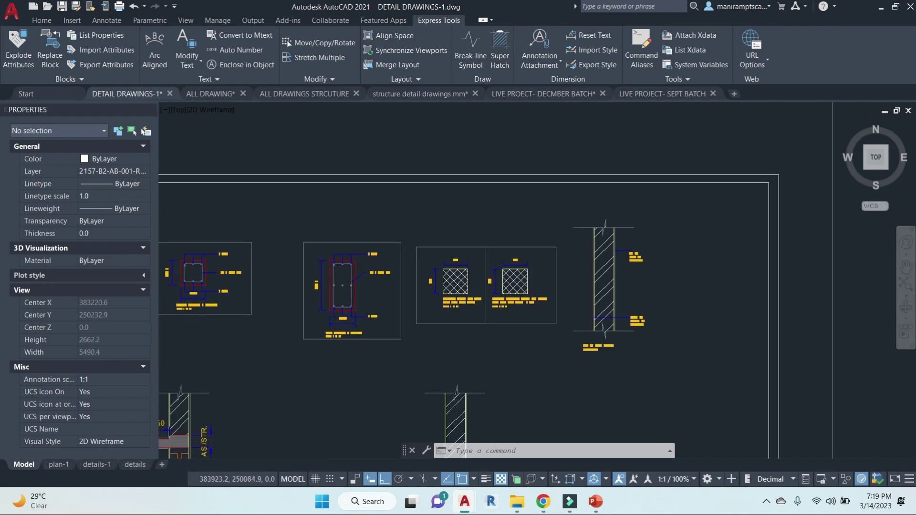
middle_click_drag(611, 312, 626, 262)
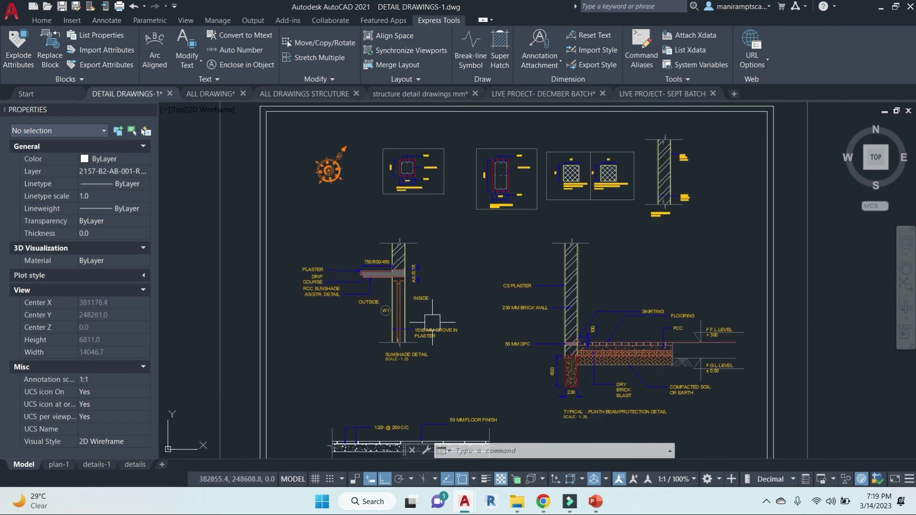
middle_click_drag(468, 325, 469, 307)
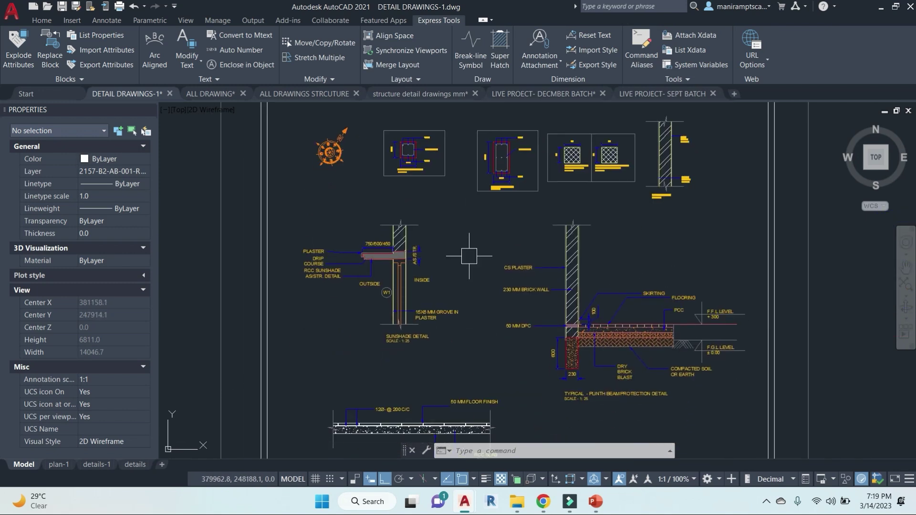
scroll(362, 269, "up", 4)
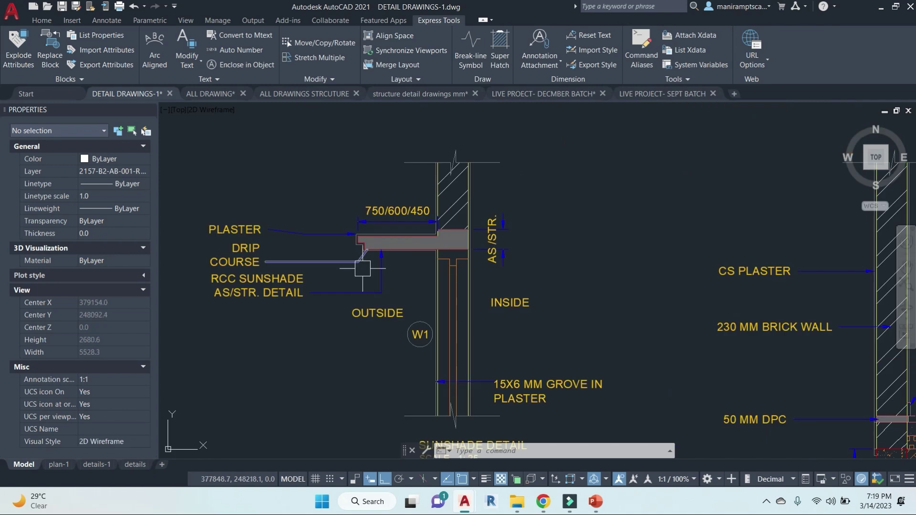
middle_click_drag(477, 302, 520, 288)
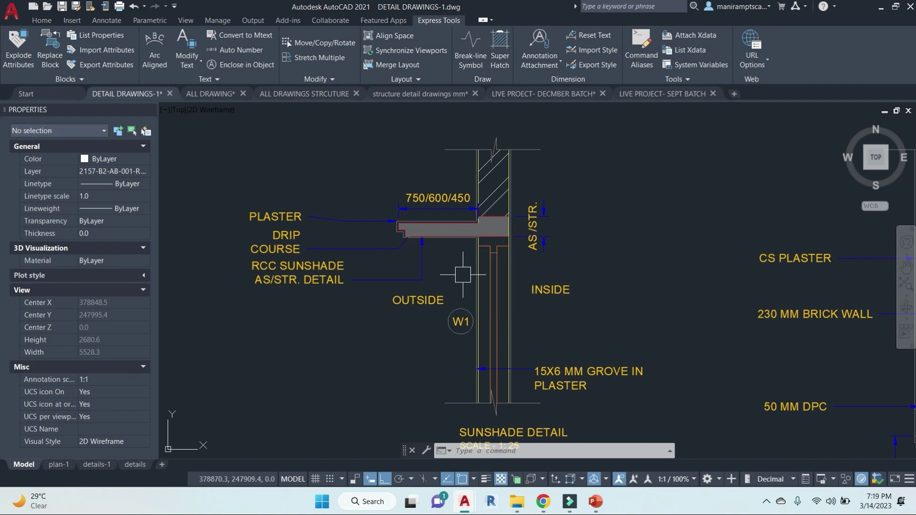
scroll(464, 274, "down", 2)
mouse_move(586, 318)
middle_mouse_down()
mouse_move(470, 258)
mouse_move(367, 247)
middle_mouse_up()
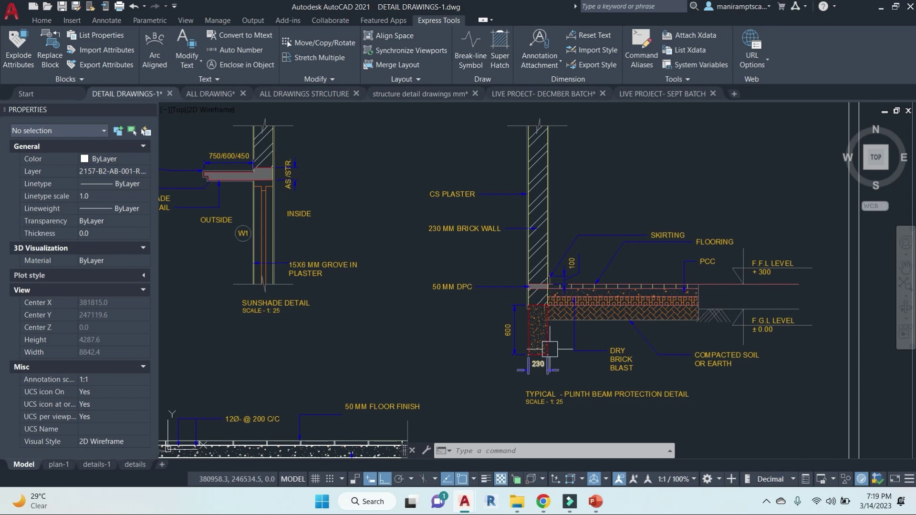
Examine the reinforcement, floor finish, RCC slab and plaster notes of the floor detail.
scroll(580, 280, "down", 4)
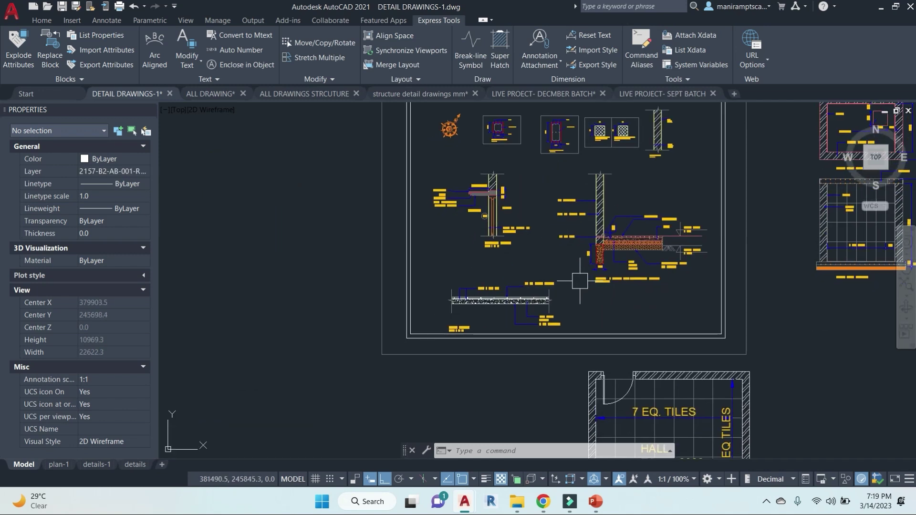
scroll(565, 292, "up", 6)
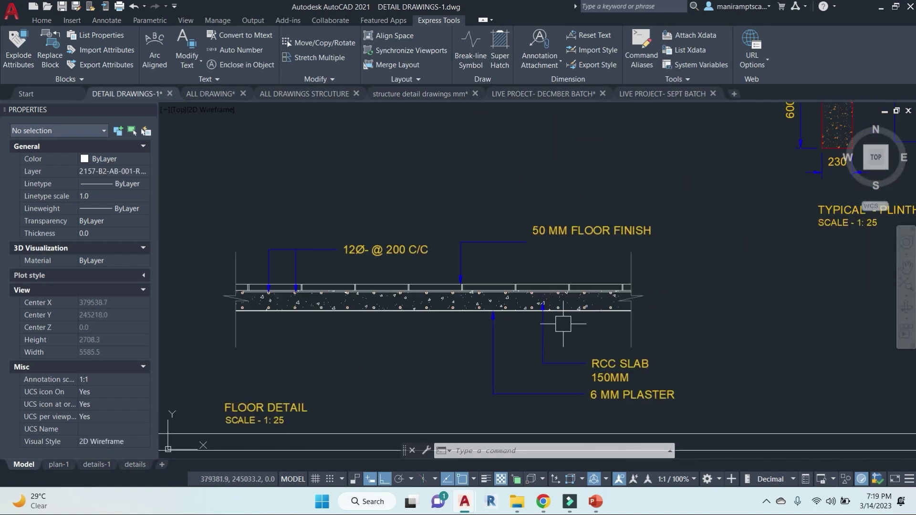
key("Escape")
key("Escape")
key("Escape")
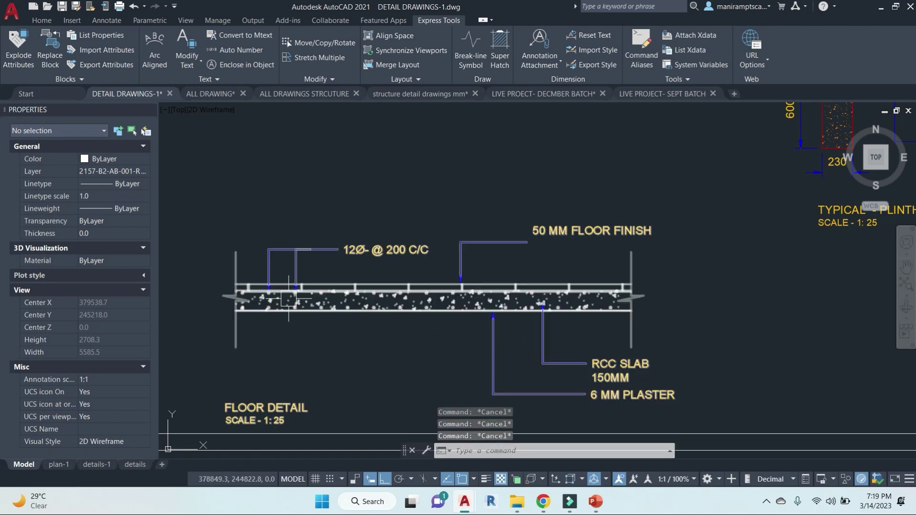
mouse_move(464, 315)
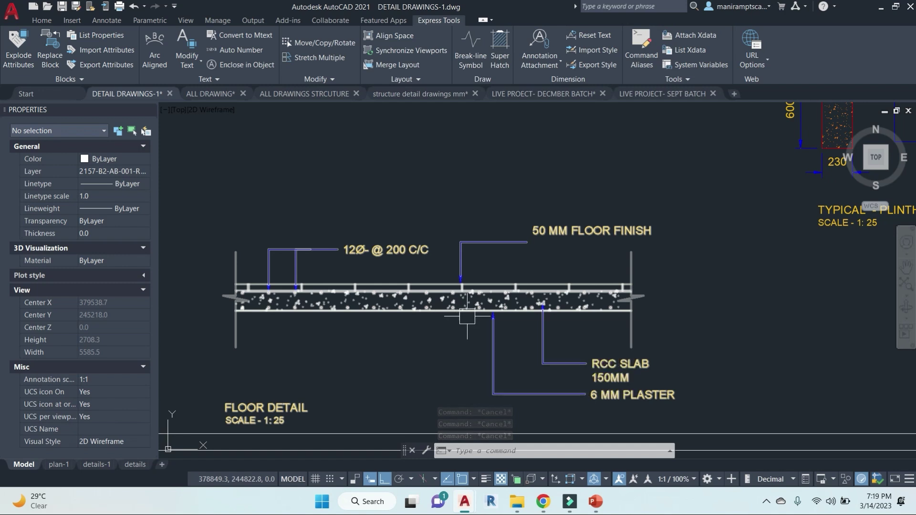
Inspect the floor detail block's properties, clear the selection, and examine the plaster layer beneath the slab up close.
scroll(443, 281, "up", 5)
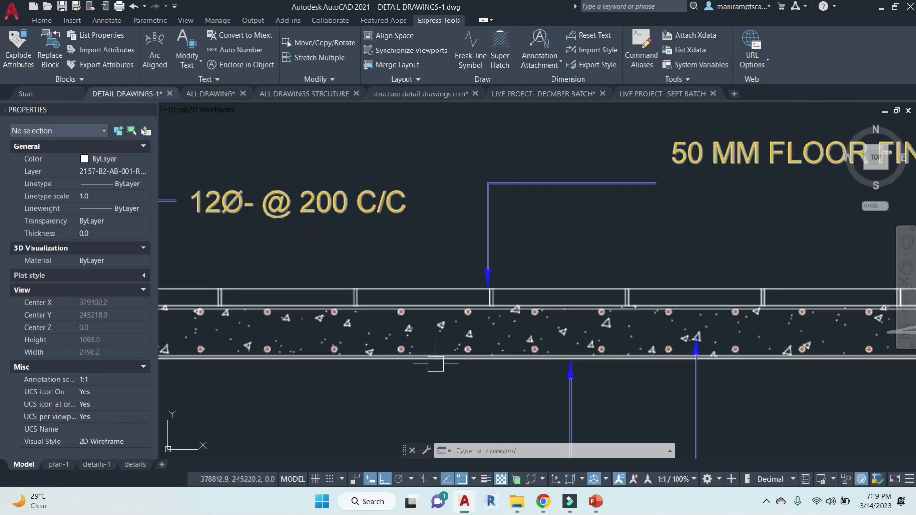
left_click(443, 284)
scroll(439, 267, "down", 6)
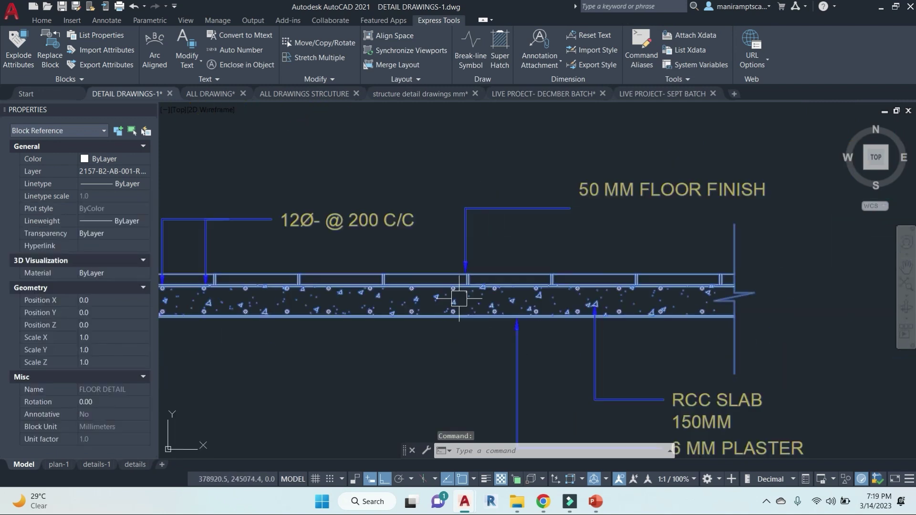
key("Escape")
key("Escape")
scroll(372, 288, "up", 2)
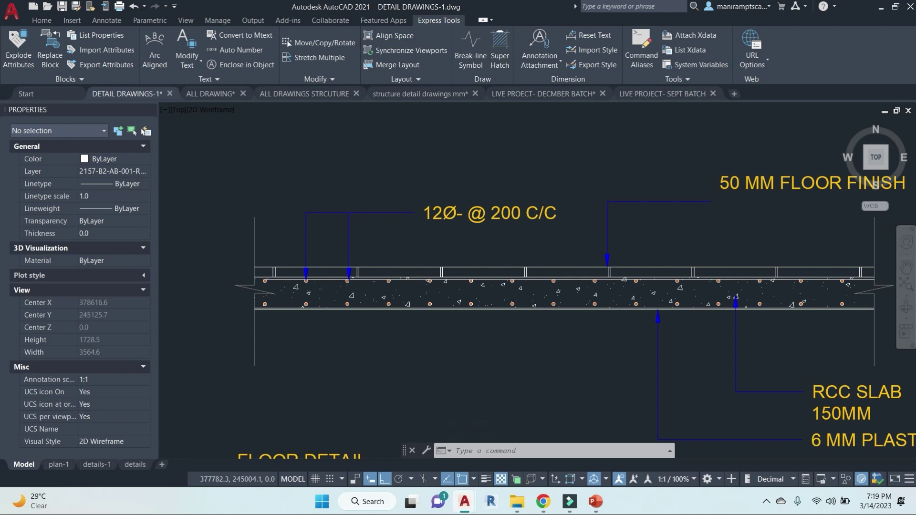
scroll(413, 334, "down", 4)
scroll(483, 260, "up", 10)
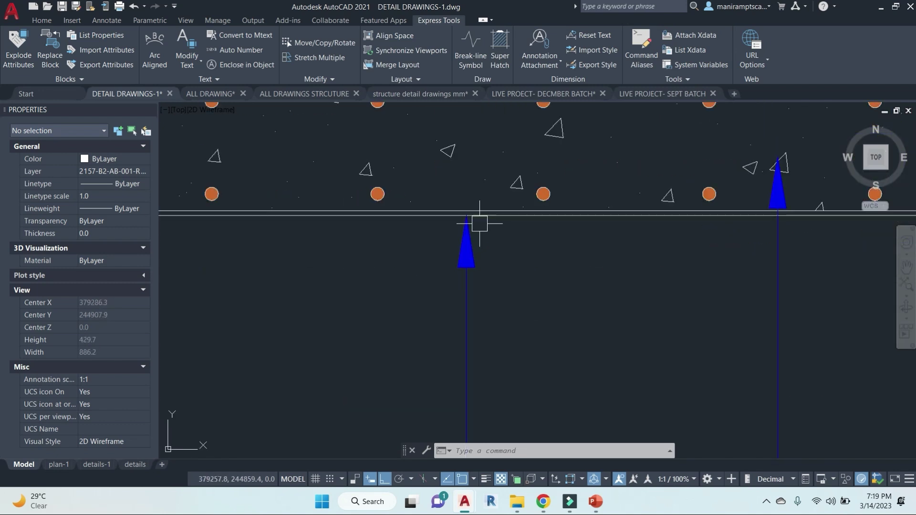
Review the 6 MM plaster, 150MM RCC slab and 50 MM floor finish callouts of the floor detail once more.
scroll(498, 224, "down", 4)
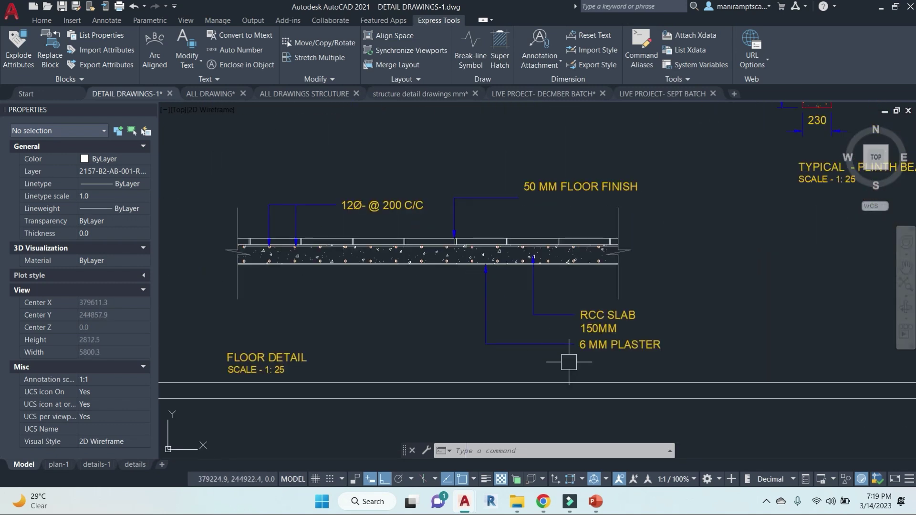
scroll(614, 351, "up", 4)
scroll(655, 340, "down", 3)
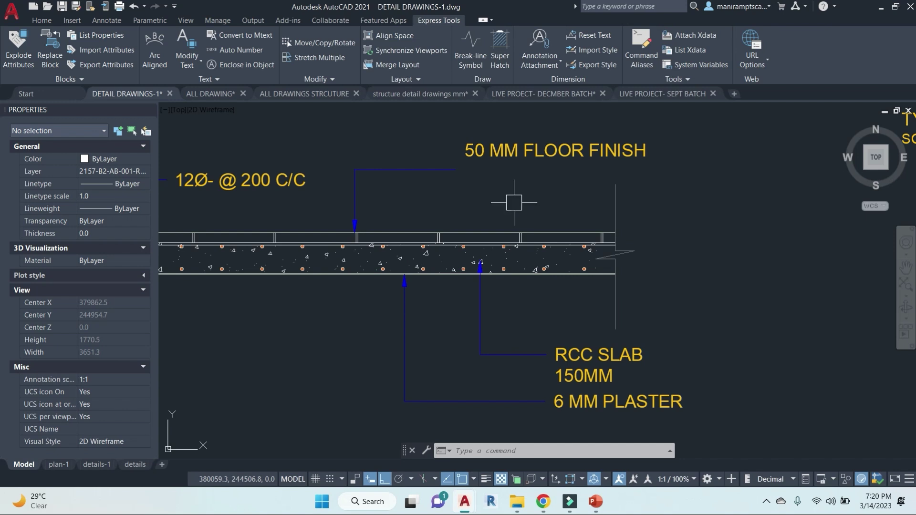
scroll(505, 216, "down", 4)
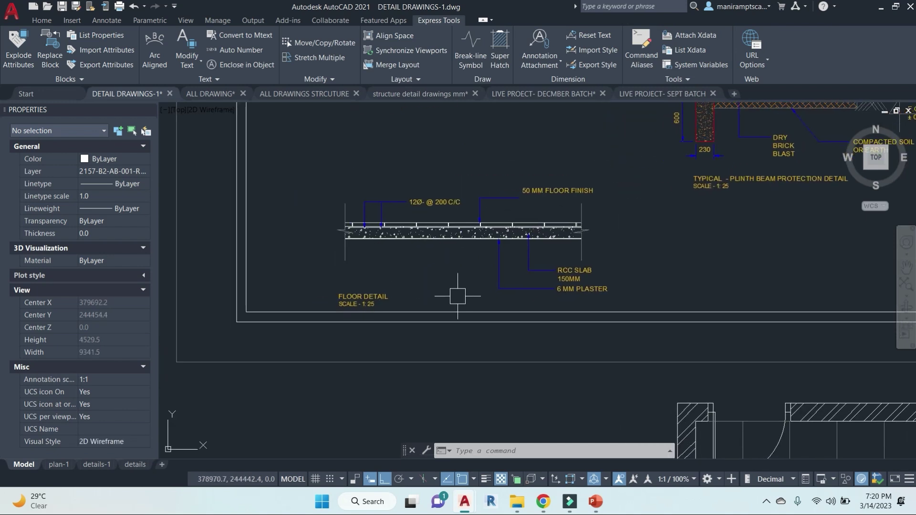
Examine the water tank plan's overall and inner dimensions and the tile lining at its inner wall corner.
scroll(658, 248, "down", 5)
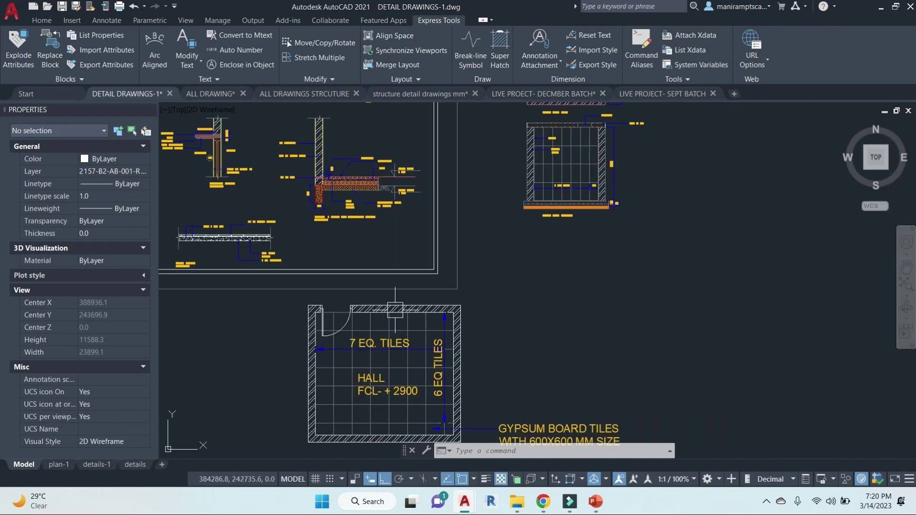
scroll(497, 193, "up", 4)
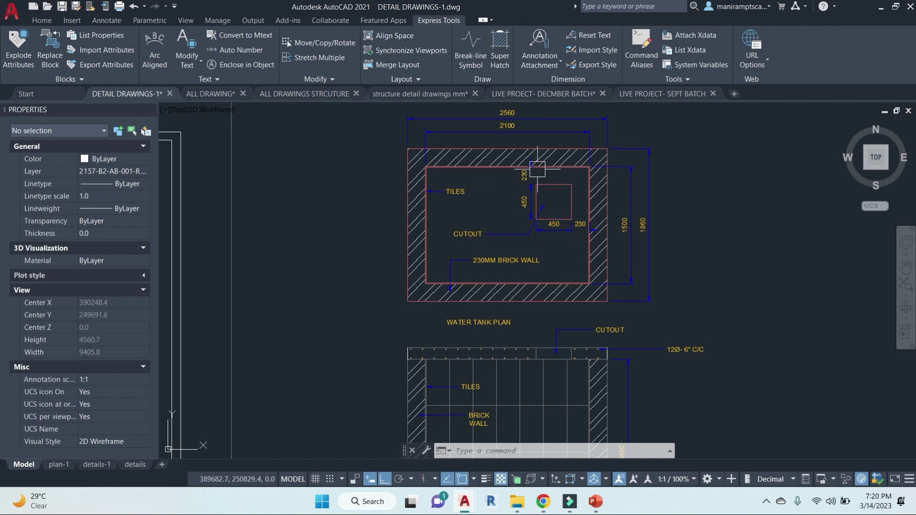
scroll(665, 178, "up", 1)
scroll(500, 139, "up", 3)
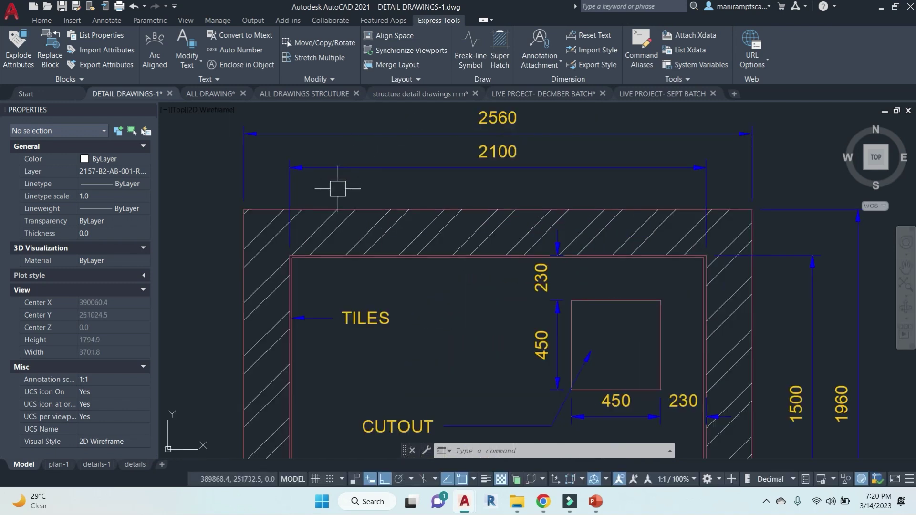
scroll(313, 263, "up", 4)
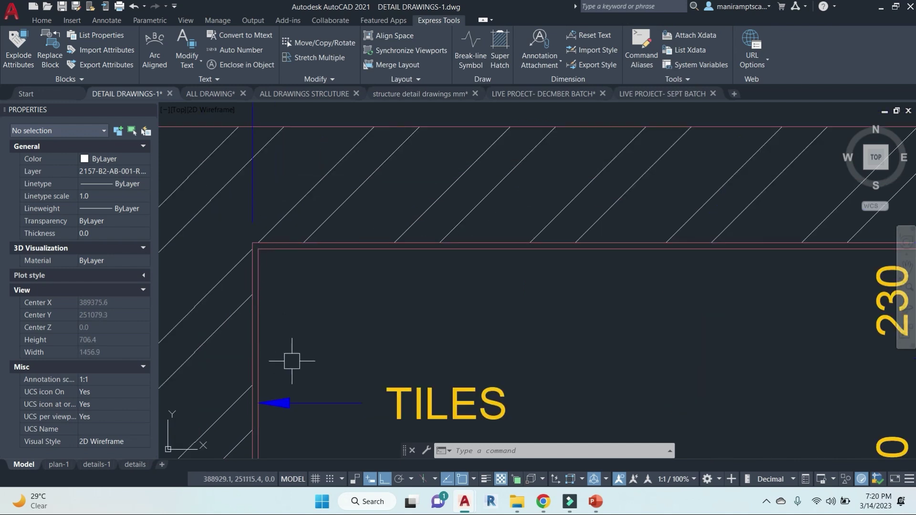
scroll(298, 267, "down", 6)
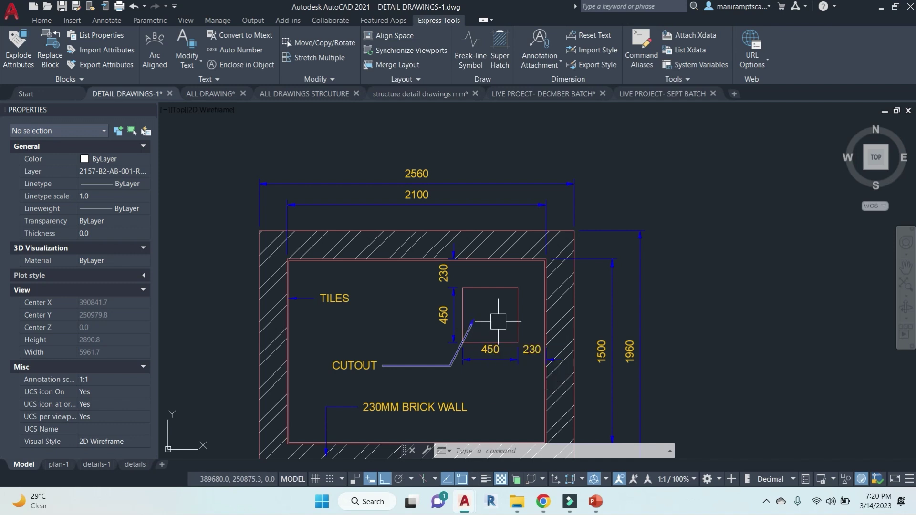
Examine the cutout, its offsets from the walls and the 230MM brick wall note in the water tank plan.
scroll(496, 334, "down", 2)
middle_click_drag(496, 336, 498, 291)
scroll(414, 329, "up", 6)
scroll(403, 289, "down", 4)
middle_click_drag(476, 360, 499, 208)
scroll(499, 209, "down", 3)
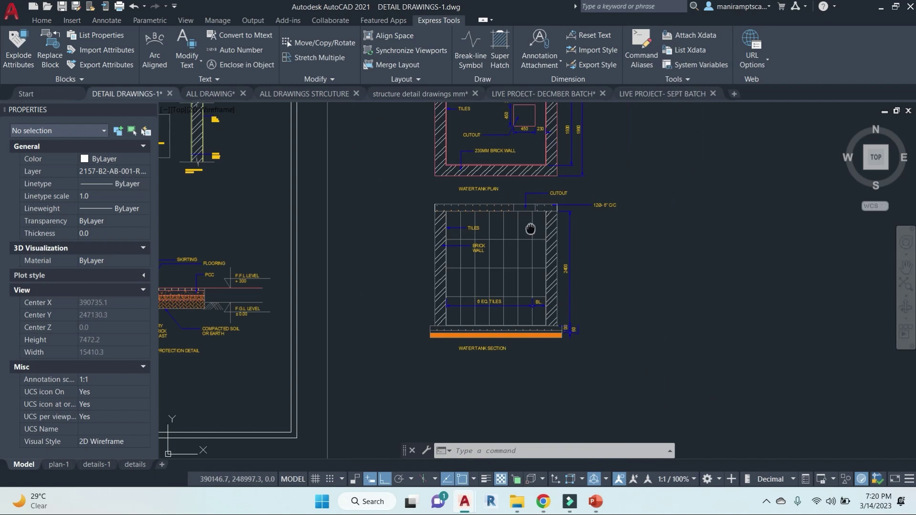
scroll(499, 191, "up", 3)
middle_click_drag(567, 222, 567, 277)
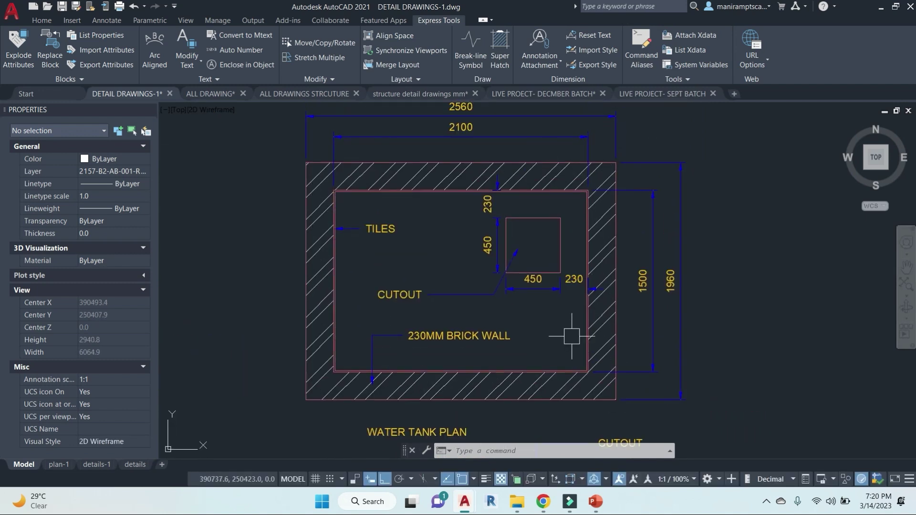
Examine the base slab reinforcement and the layer beneath it in the water tank section.
scroll(568, 382, "down", 4)
middle_click_drag(628, 389, 592, 240)
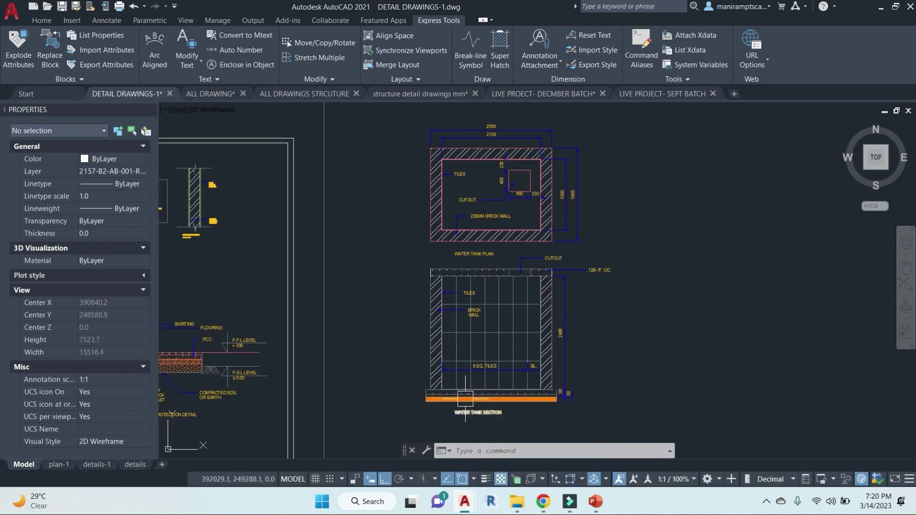
scroll(466, 405, "up", 6)
middle_click_drag(533, 376, 531, 316)
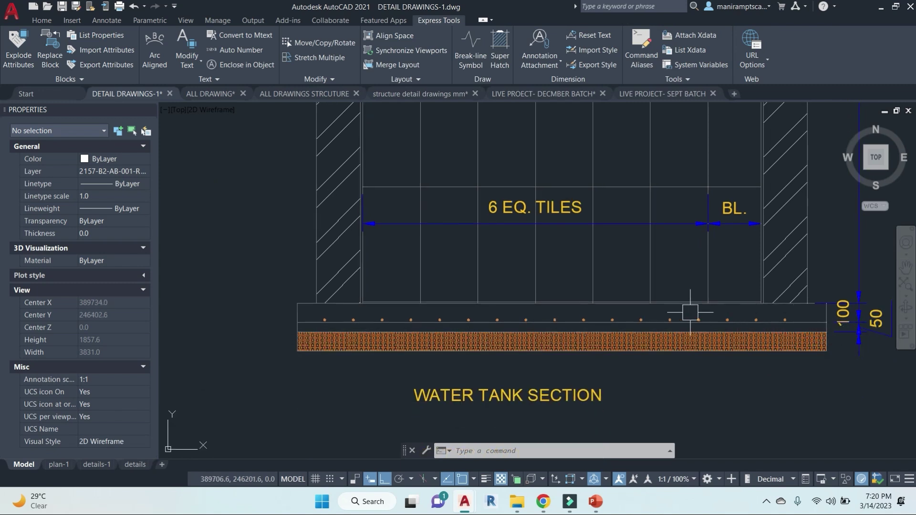
mouse_move(760, 317)
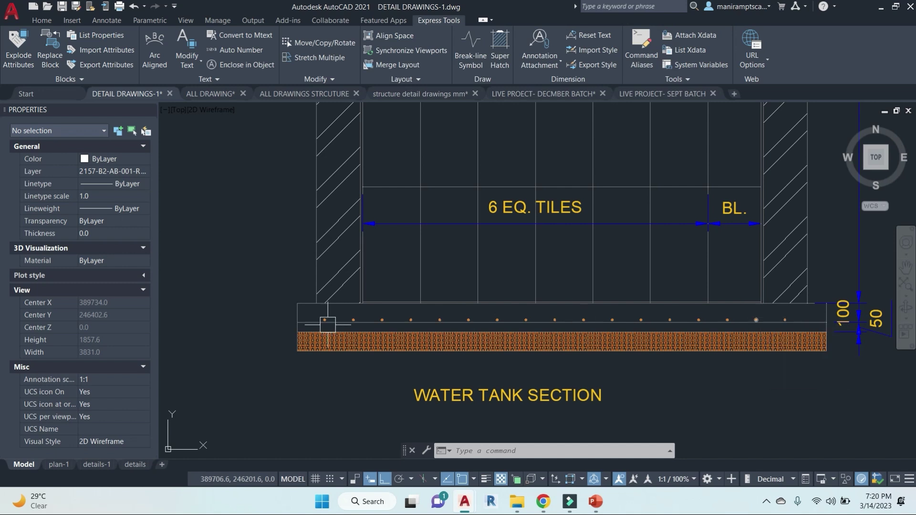
scroll(322, 324, "up", 2)
scroll(618, 311, "down", 2)
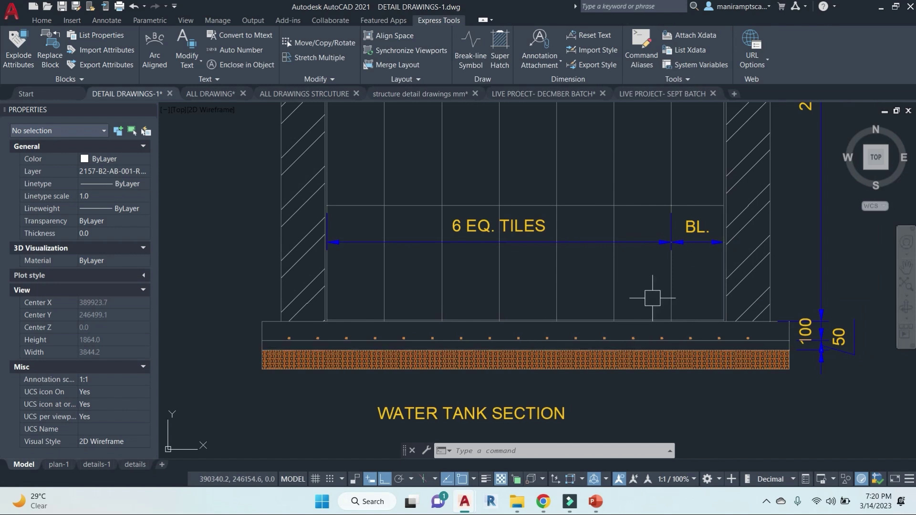
Examine the wall tile layout in the water tank section, including the equal tiles and the BL. balance tile.
middle_click_drag(650, 297, 649, 368)
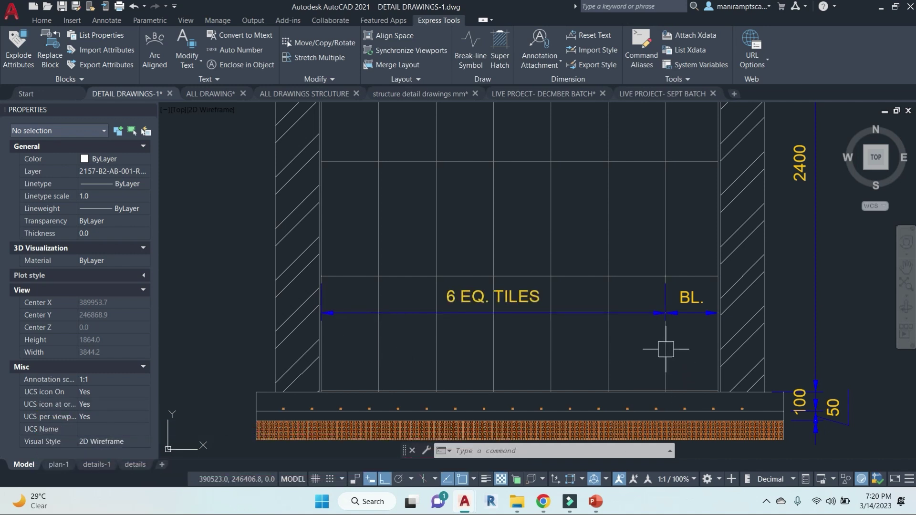
scroll(691, 300, "up", 4)
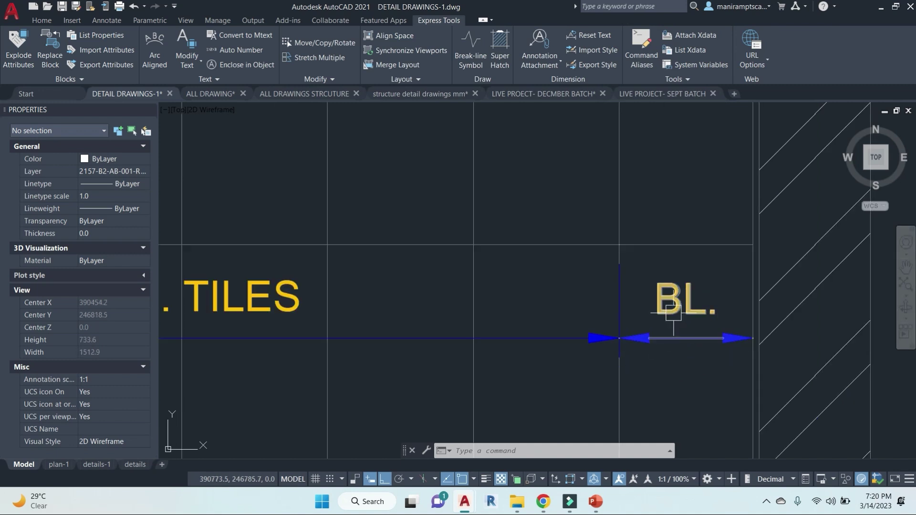
scroll(671, 307, "down", 4)
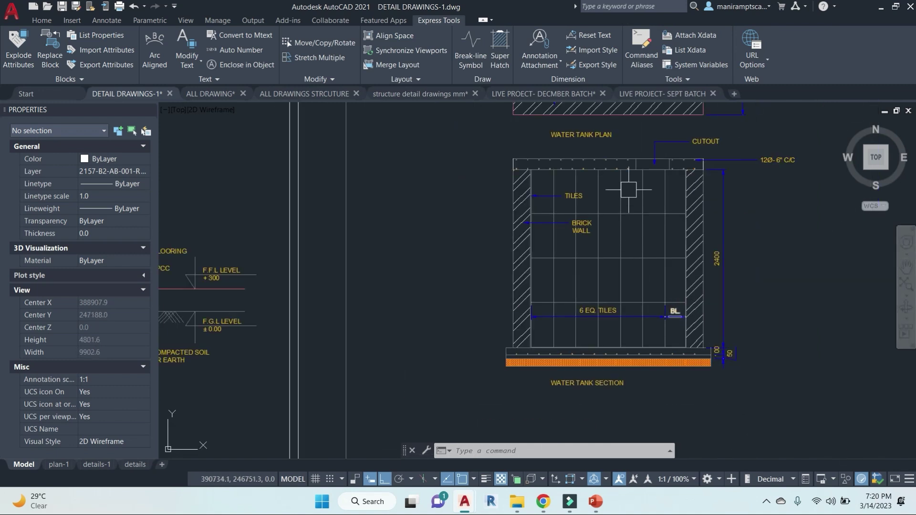
Examine the water tank section's top slab, its cutout opening and the reinforcement spacing note.
scroll(673, 153, "up", 6)
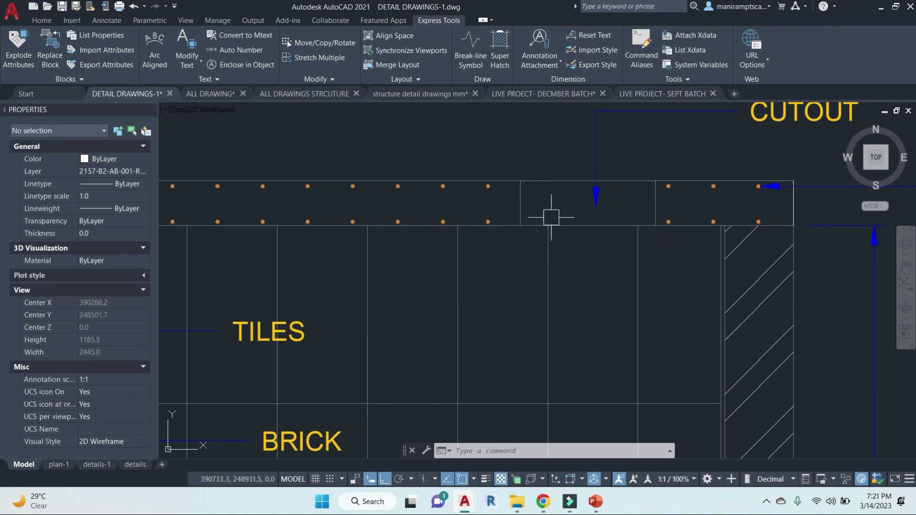
scroll(523, 419, "down", 3)
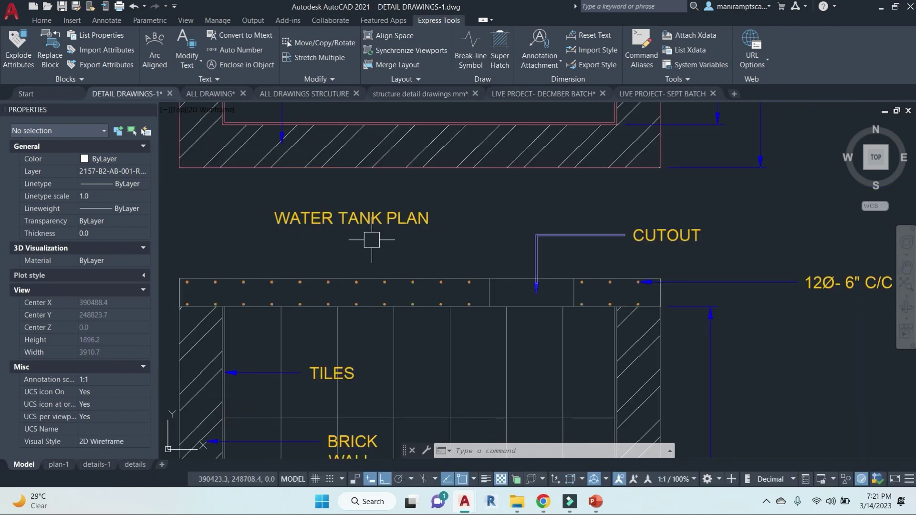
scroll(682, 239, "down", 4)
scroll(702, 225, "up", 6)
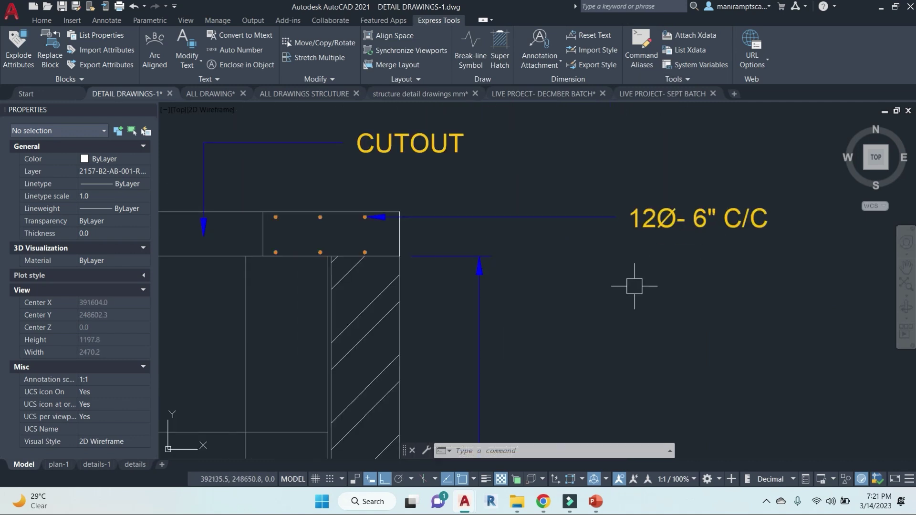
scroll(637, 270, "down", 4)
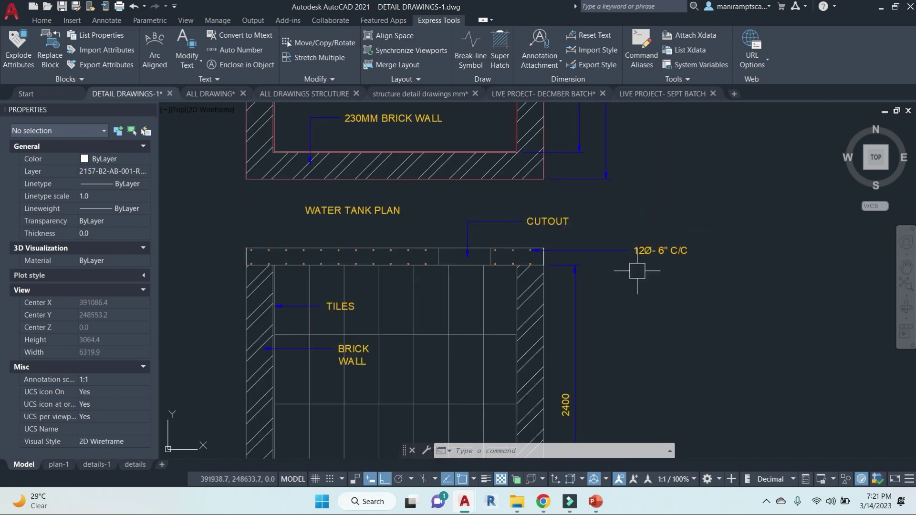
Switch to the ALL DRAWING file and examine the door elevations in the ground floor door-window schedule.
left_click(218, 94)
scroll(409, 297, "down", 3)
scroll(409, 296, "up", 1)
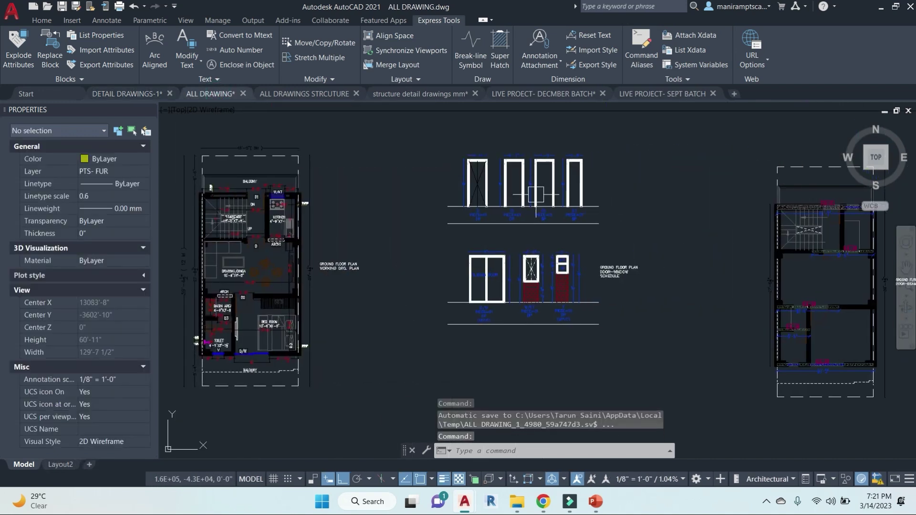
scroll(557, 173, "up", 4)
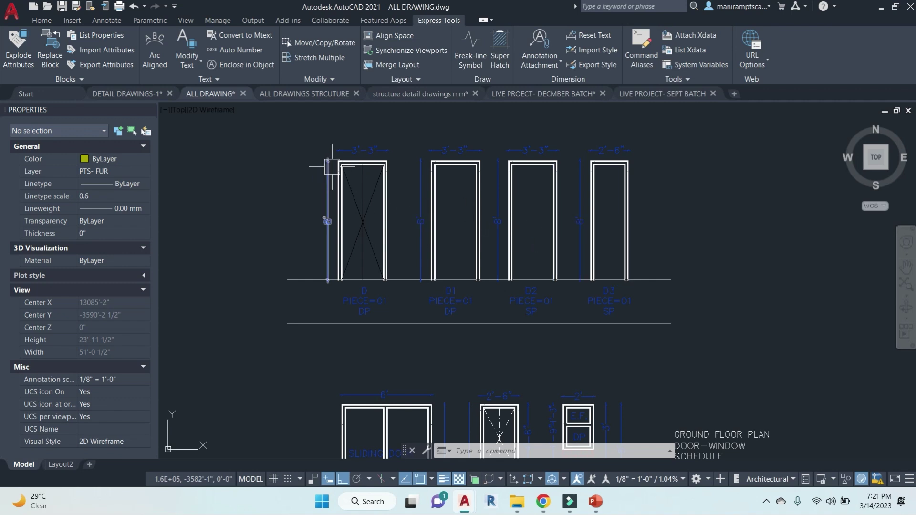
scroll(338, 164, "up", 4)
scroll(376, 253, "down", 6)
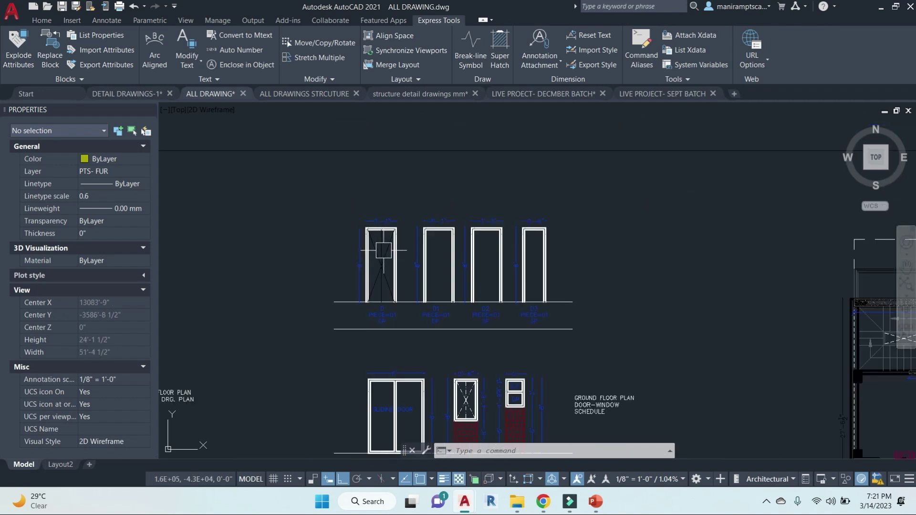
scroll(374, 267, "up", 4)
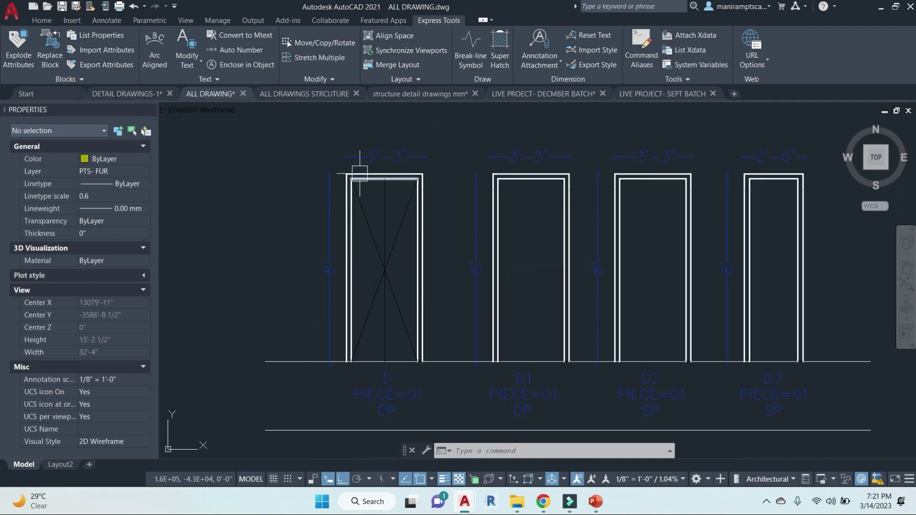
Check the Google Meet class window in Chrome and return to the AutoCAD drawing.
mouse_move(543, 501)
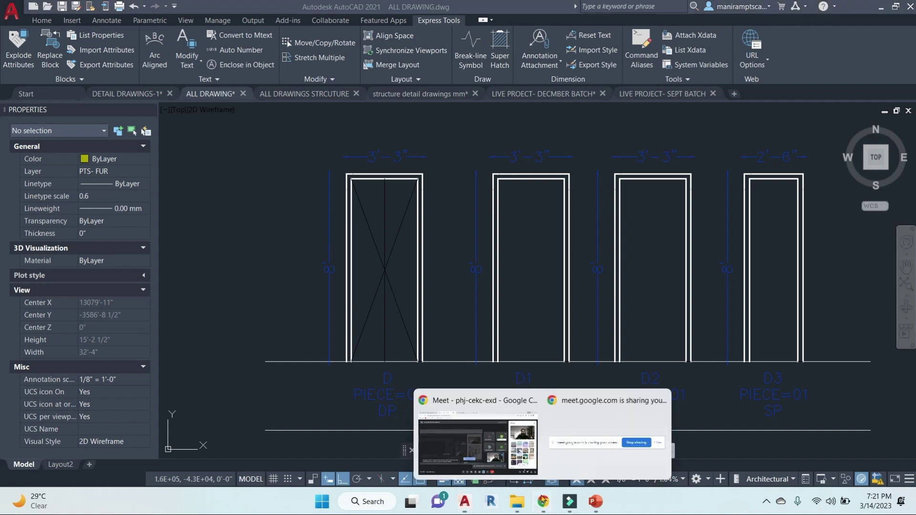
left_click(472, 434)
mouse_move(642, 327)
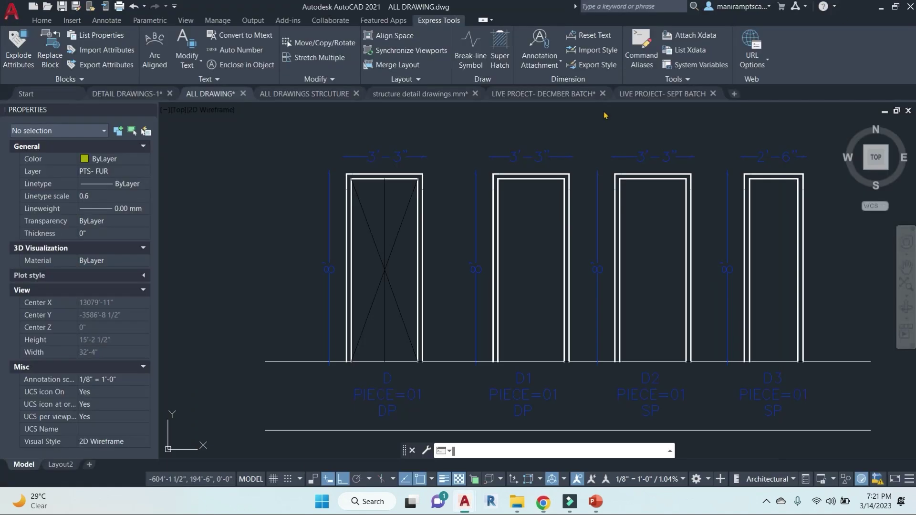
left_click(848, 8)
Examine door D's elevation, its PIECE and DP label, and the height dimensions of the neighbouring doors.
middle_click_drag(525, 257, 526, 245)
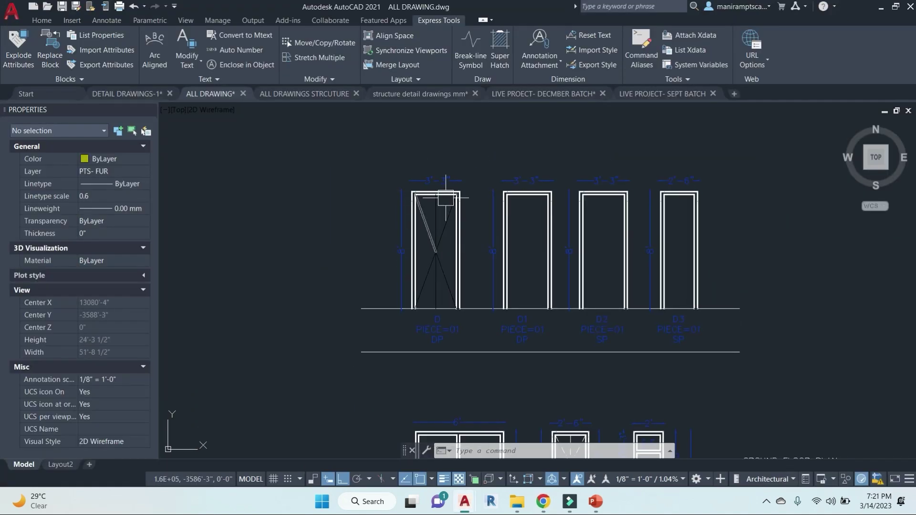
scroll(435, 336, "up", 4)
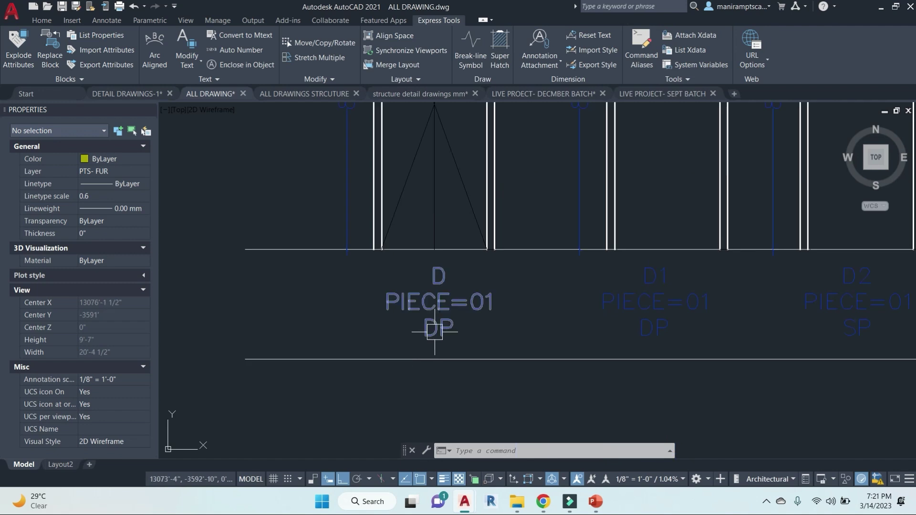
scroll(470, 316, "down", 4)
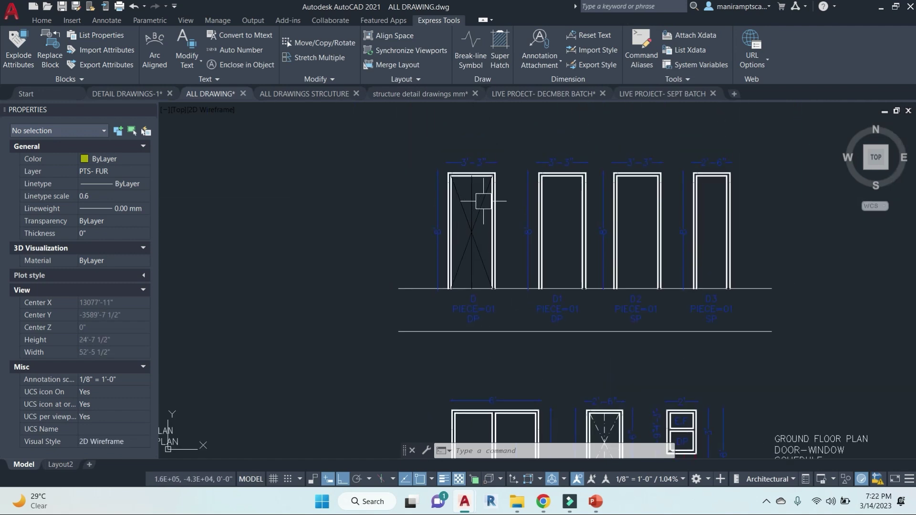
scroll(483, 201, "up", 2)
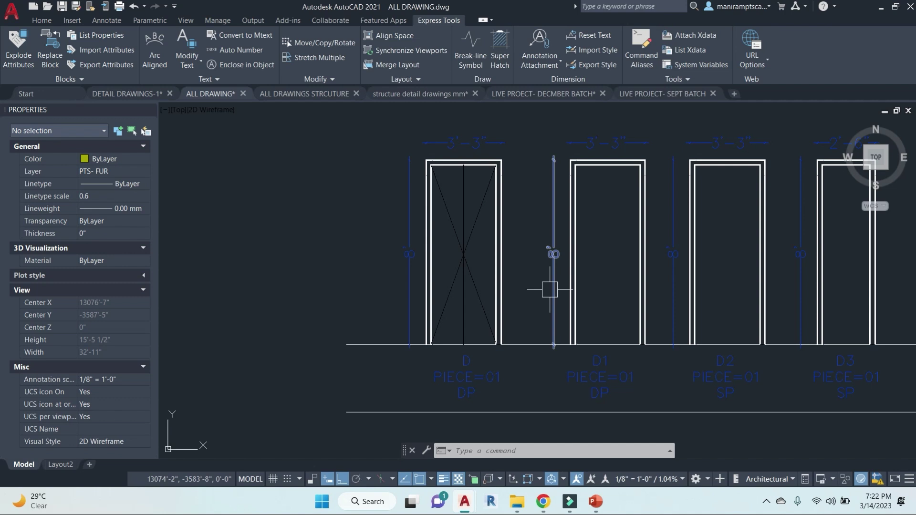
middle_click_drag(527, 262, 425, 248)
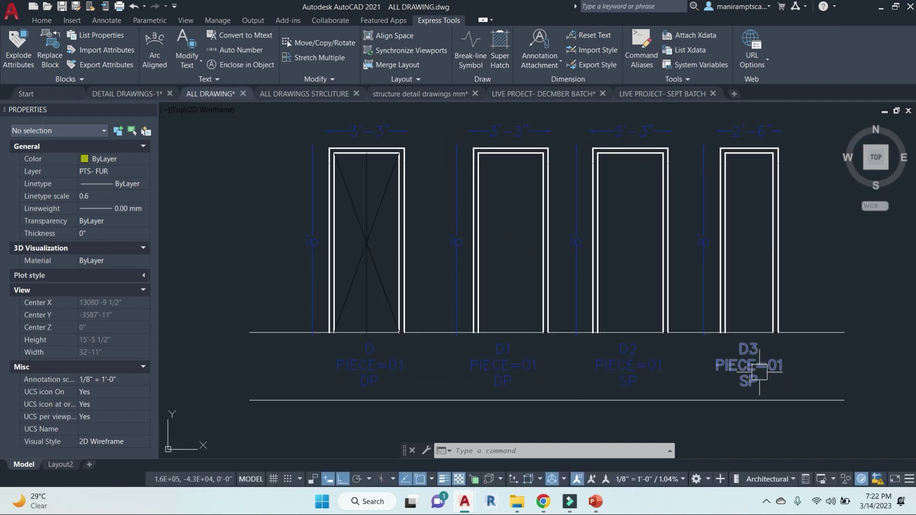
Examine door D3's SP label, compare it with doors D, D1 and D2, and view the window elevations below.
scroll(760, 372, "up", 4)
scroll(737, 391, "down", 2)
middle_click_drag(737, 391, 605, 450)
scroll(646, 370, "down", 2)
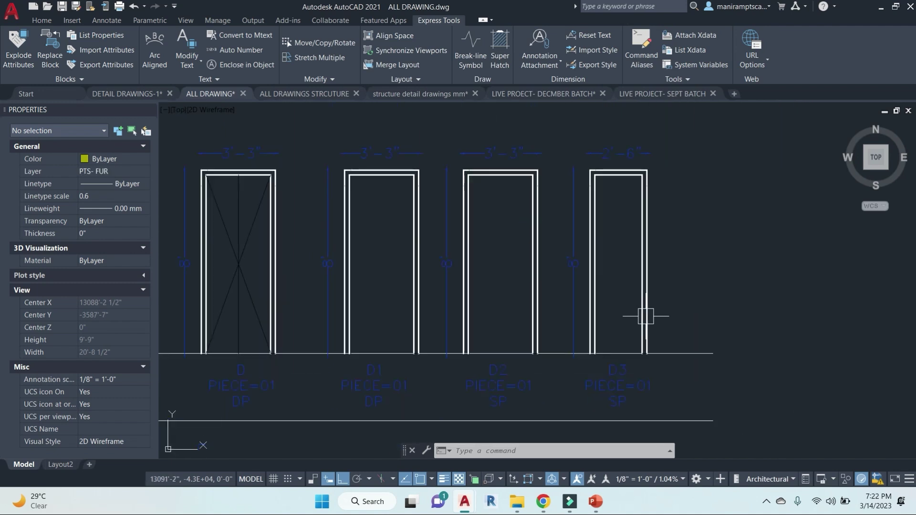
middle_click_drag(512, 352, 684, 292)
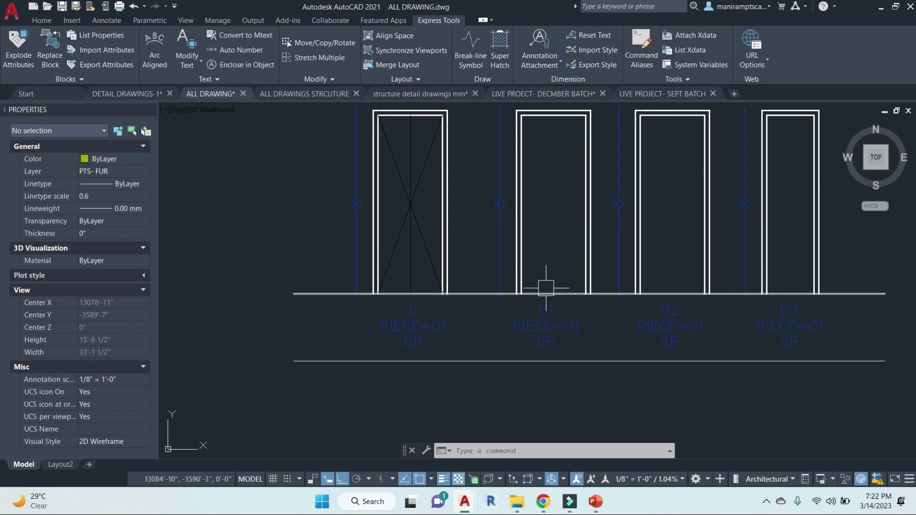
scroll(730, 210, "down", 3)
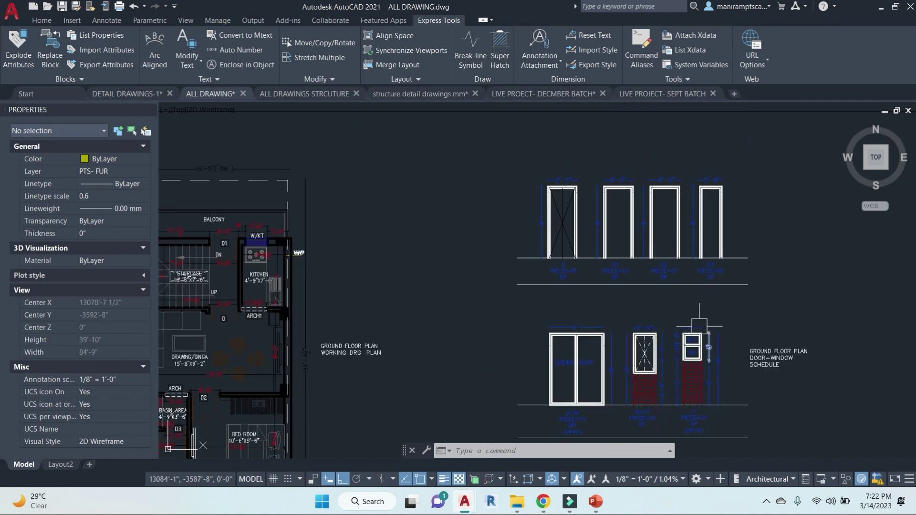
Examine the D/W, W/KT and V labels below the window elevations in the ground floor schedule.
middle_click_drag(700, 346, 636, 282)
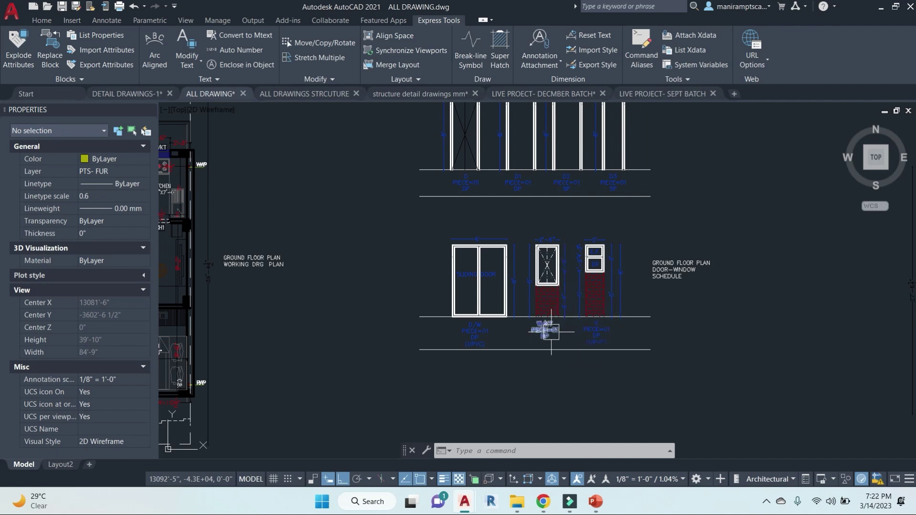
scroll(549, 330, "up", 5)
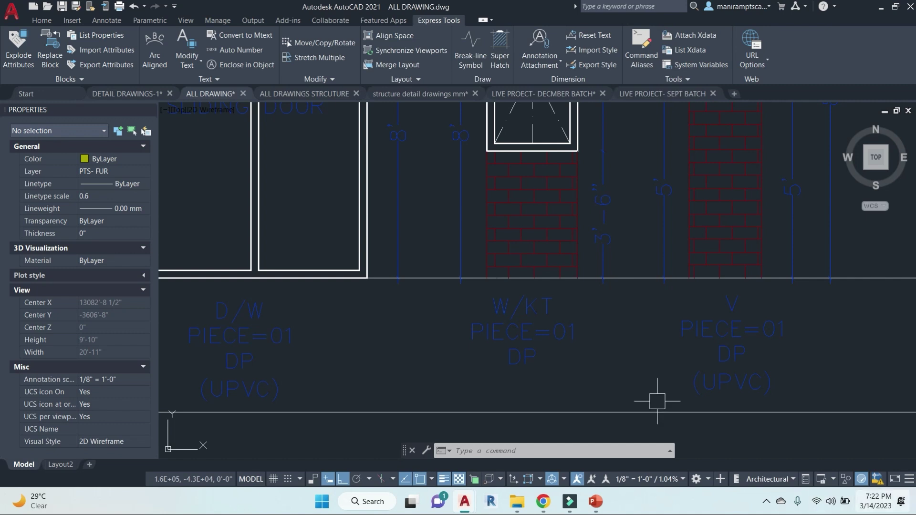
scroll(611, 268, "down", 5)
Examine the two door beams beside the toilet and their length dimensions in the ground floor door-beam plan.
middle_click_drag(616, 265, 458, 266)
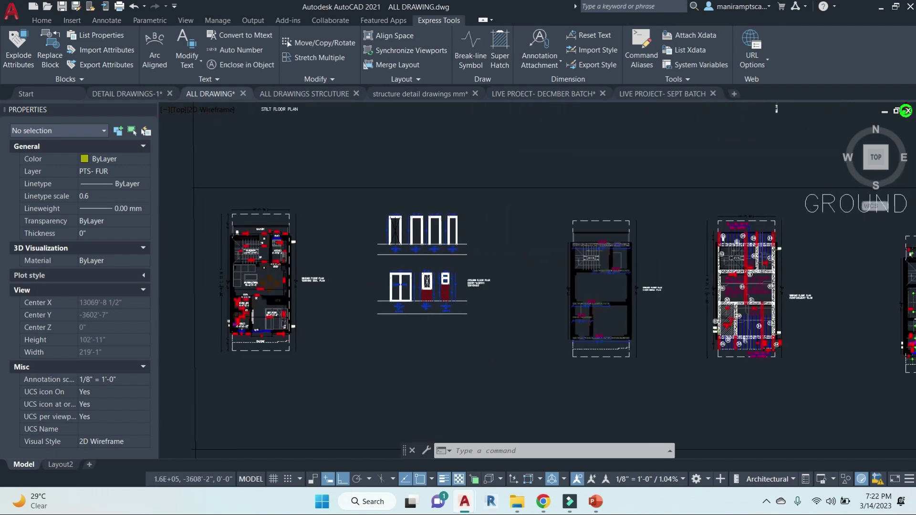
scroll(628, 342, "up", 3)
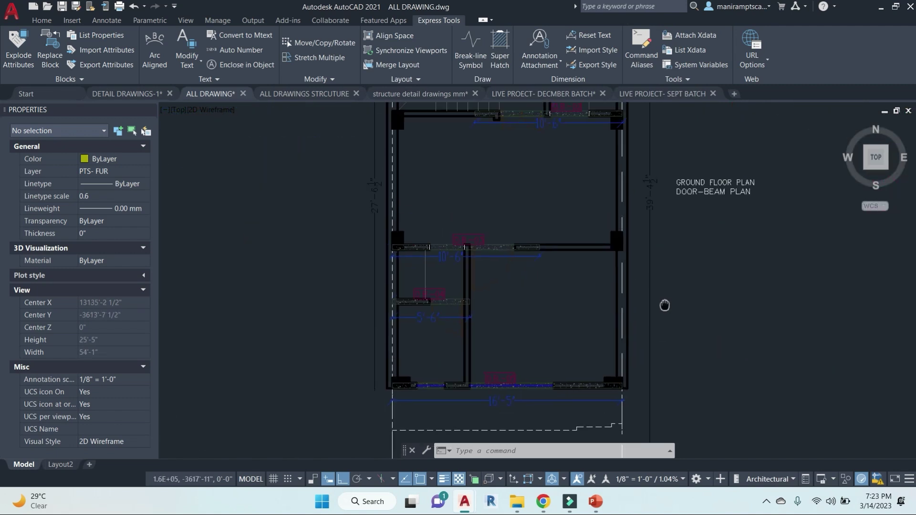
scroll(476, 249, "up", 3)
middle_click_drag(566, 302, 462, 311)
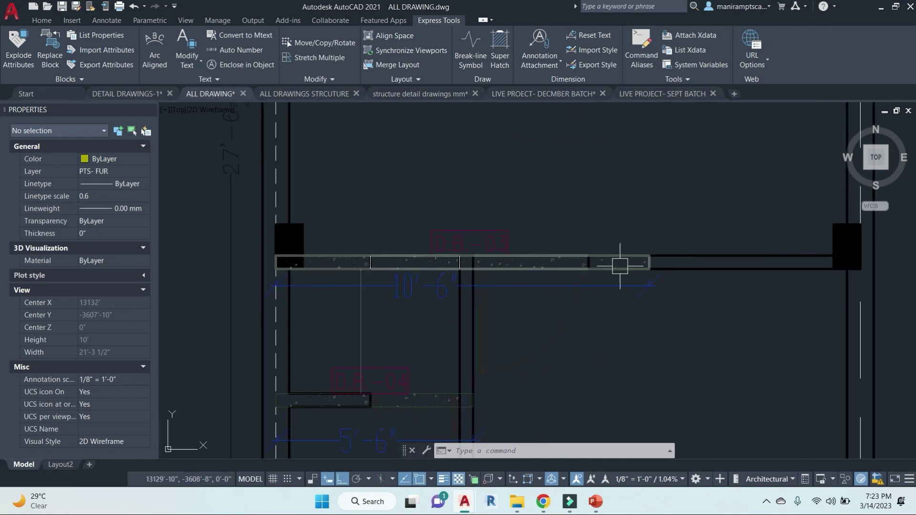
scroll(615, 260, "down", 3)
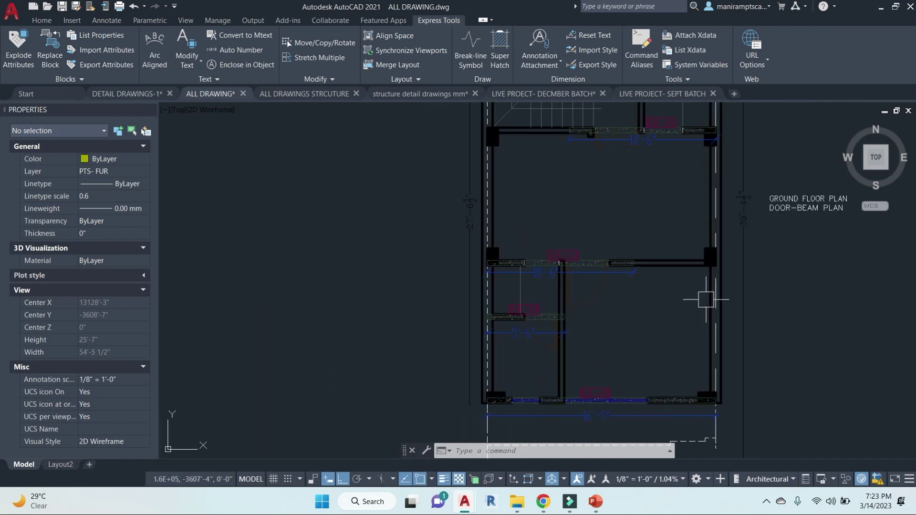
scroll(573, 259, "up", 5)
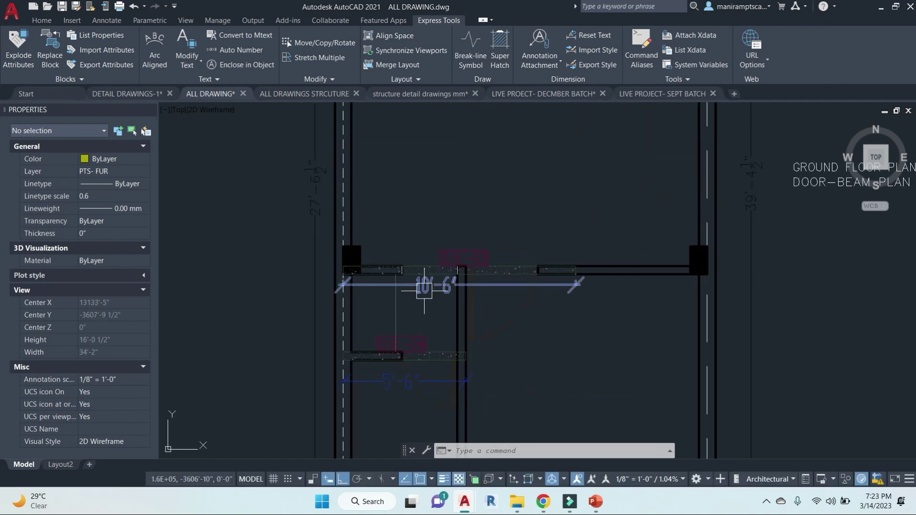
scroll(549, 275, "down", 3)
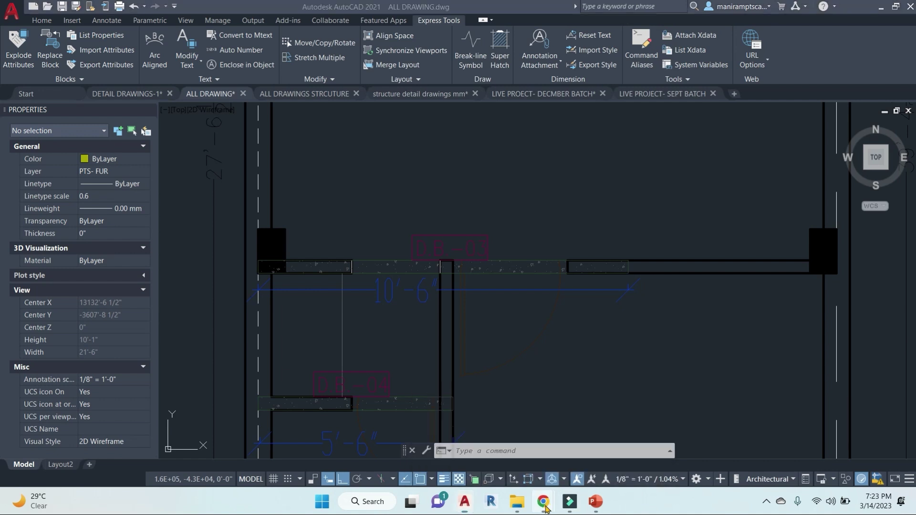
Switch to the Google Meet window, admit the waiting participant to the call, and return to the AutoCAD drawing.
mouse_move(543, 501)
left_click(475, 432)
left_click(582, 130)
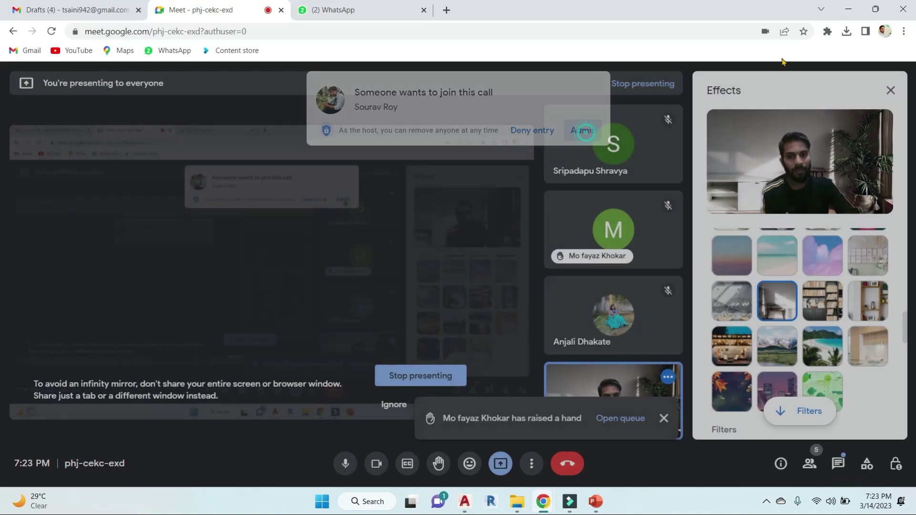
key("alt+Tab")
Examine the door beam labelled 05 that runs above the window openings along the plan's lower wall.
scroll(620, 334, "down", 5)
scroll(630, 353, "up", 5)
middle_click_drag(630, 354, 586, 287)
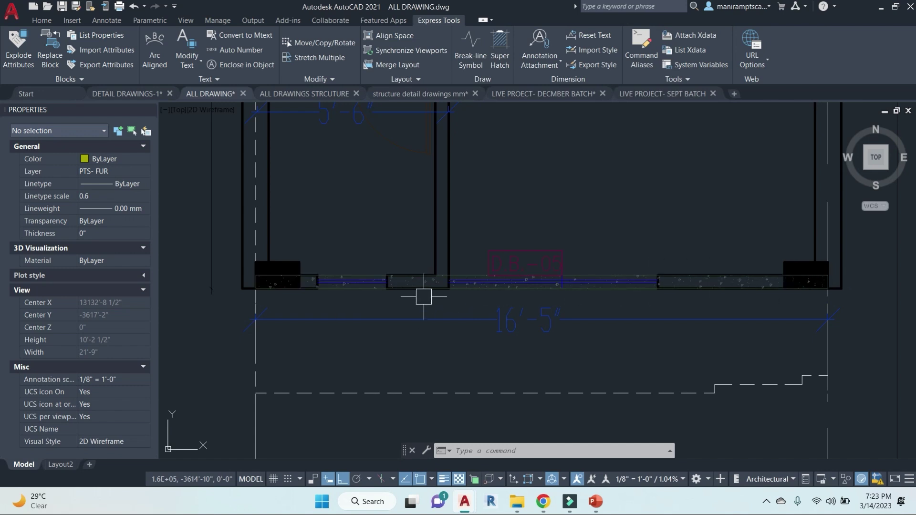
scroll(723, 296, "up", 3)
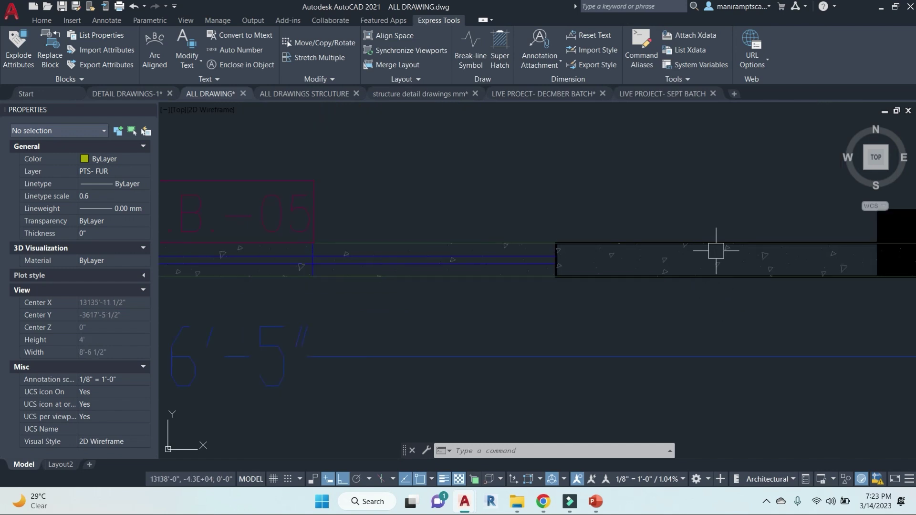
scroll(692, 232, "down", 3)
scroll(541, 237, "down", 2)
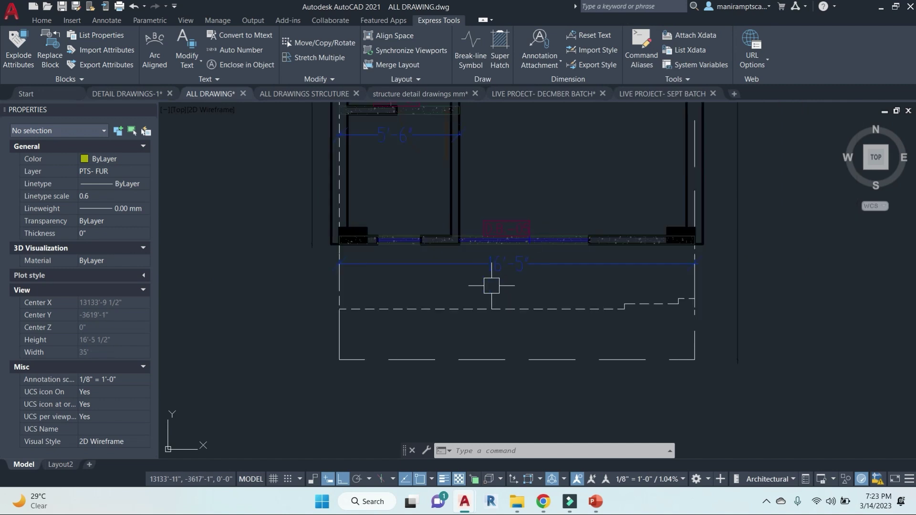
Examine the door beams around the staircase and kitchen in the ground floor door-beam plan.
scroll(576, 257, "down", 2)
middle_click_drag(586, 230, 550, 391)
middle_click_drag(525, 304, 525, 311)
scroll(499, 208, "up", 2)
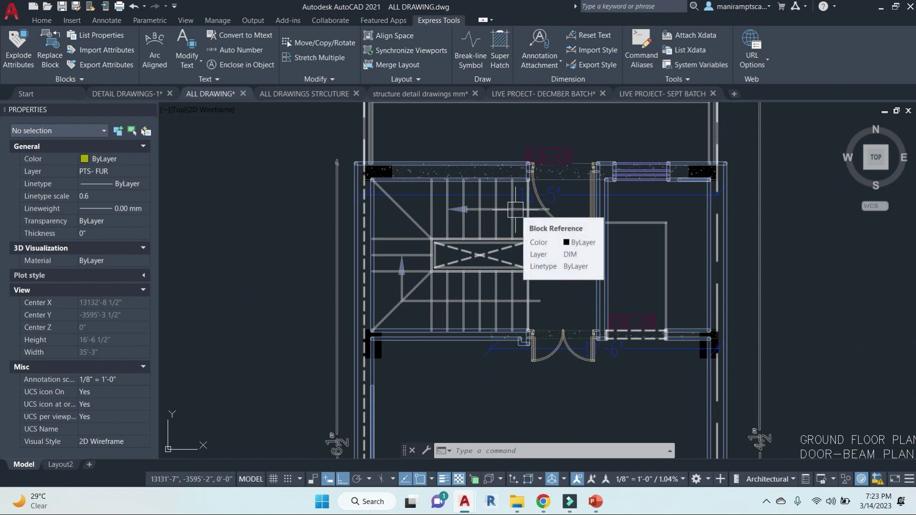
scroll(515, 210, "down", 2)
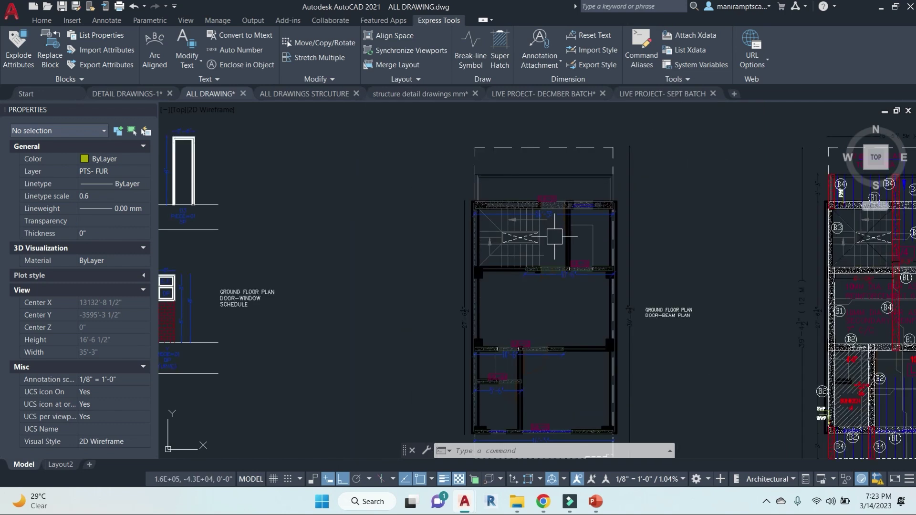
Examine the overall beam layout and the sunken area in the ground floor reinforcement slab plan.
scroll(565, 236, "down", 4)
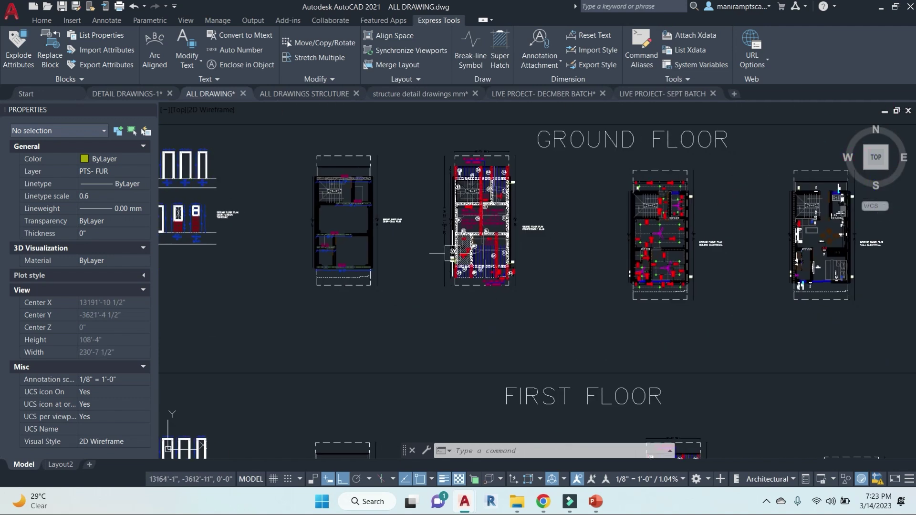
scroll(485, 203, "up", 5)
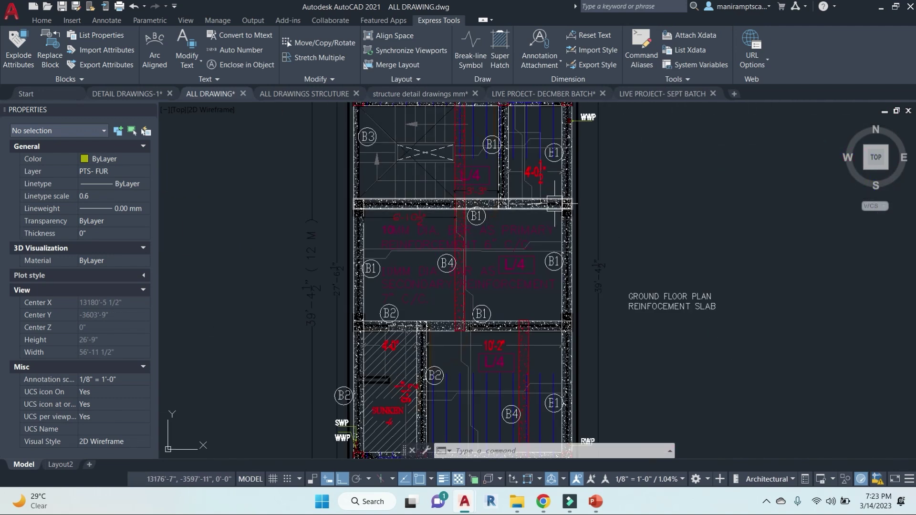
scroll(560, 223, "down", 1)
middle_click_drag(588, 257, 593, 247)
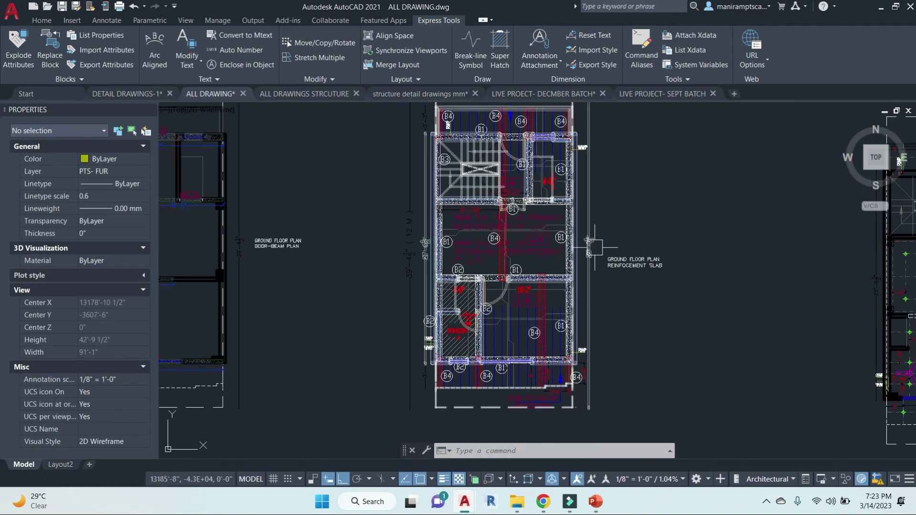
scroll(501, 387, "up", 5)
scroll(477, 353, "down", 3)
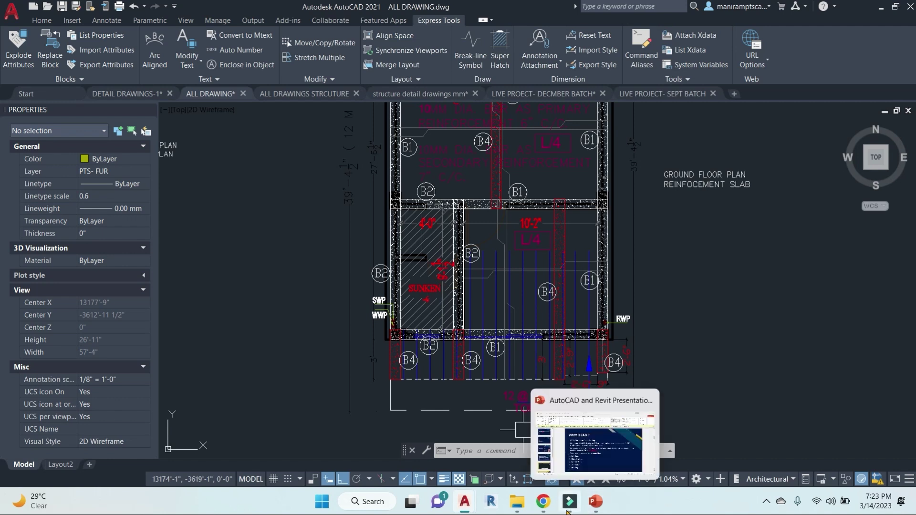
Check the participants in the Google Meet class window and return to the AutoCAD drawing.
mouse_move(543, 501)
left_click(493, 455)
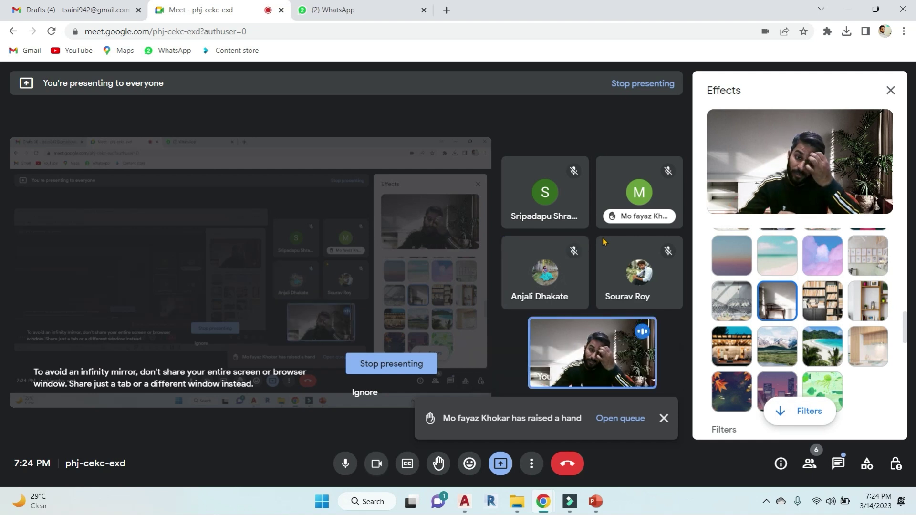
mouse_move(643, 251)
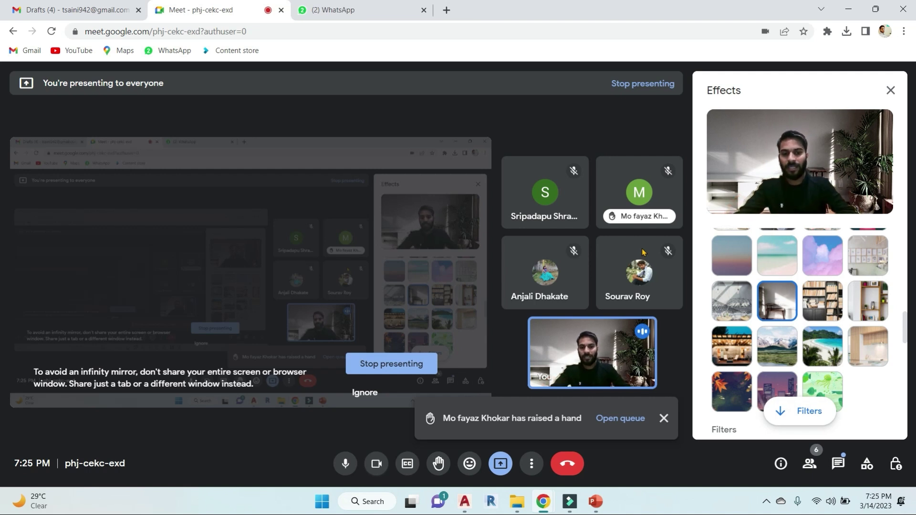
left_click(849, 12)
Examine the primary and secondary reinforcement notes, beam tags and L/4 marks in the reinforcement slab plan.
scroll(555, 328, "up", 4)
scroll(554, 329, "down", 5)
scroll(525, 286, "up", 4)
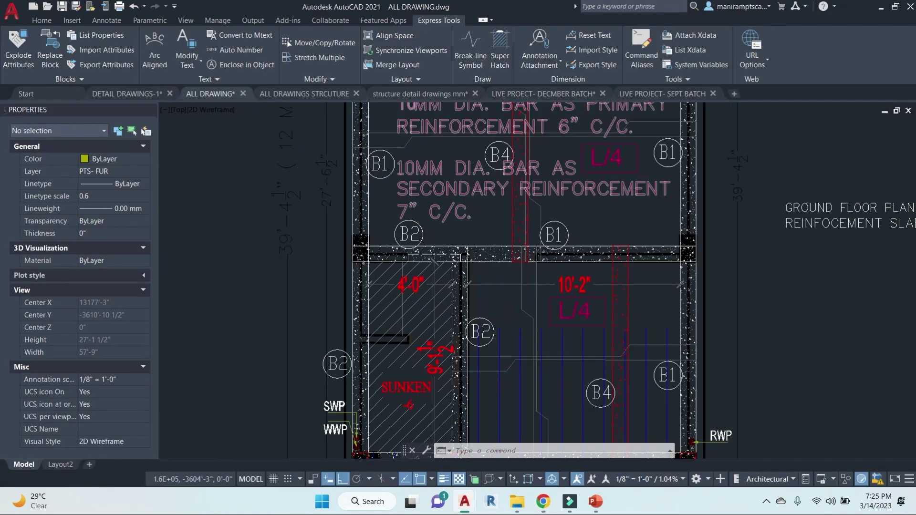
scroll(472, 193, "up", 2)
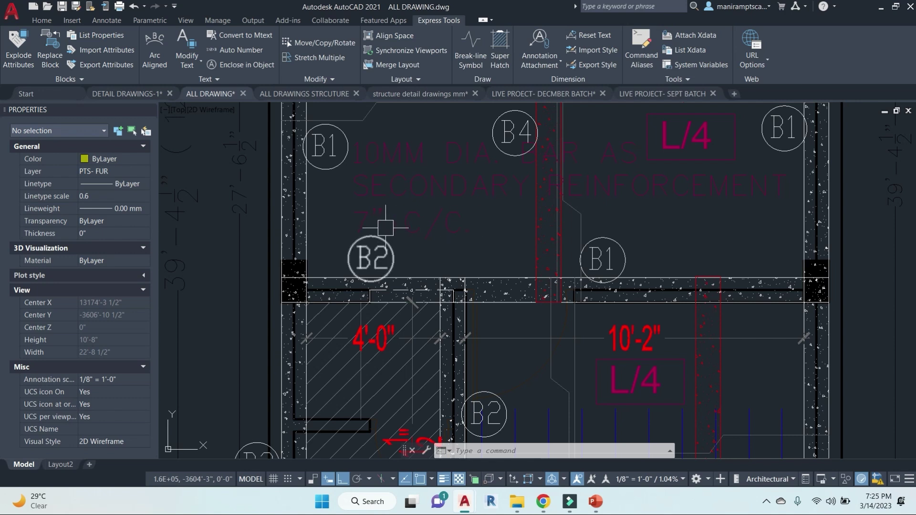
middle_click_drag(536, 337, 556, 287)
middle_click_drag(523, 197, 520, 344)
scroll(499, 286, "down", 2)
middle_click_drag(511, 247, 491, 400)
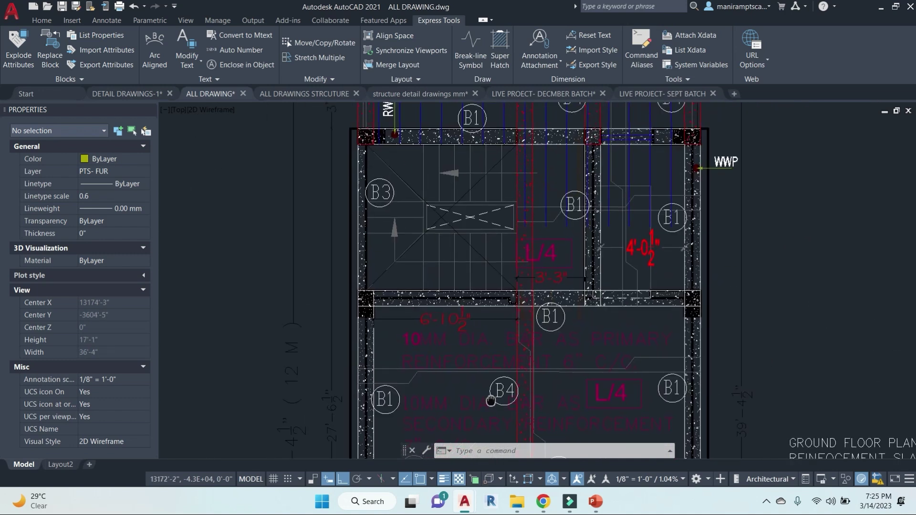
Examine the "12 @ 12" C/C AT TOP EXTRA" note and the B4 beams over the balcony projection.
middle_click_drag(525, 296, 518, 416)
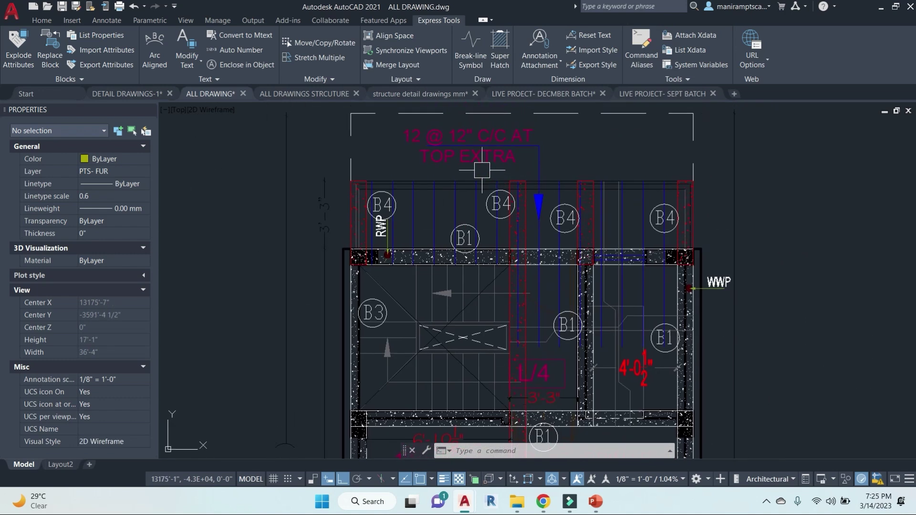
scroll(442, 157, "up", 2)
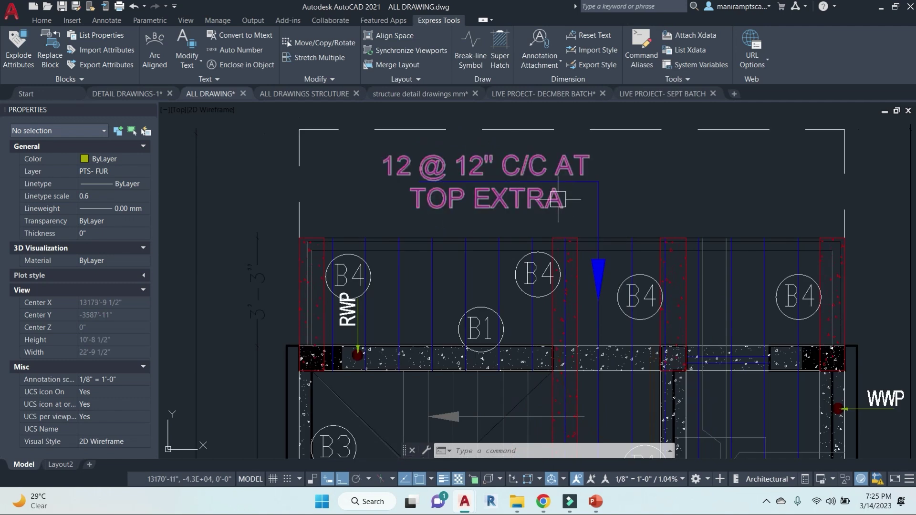
scroll(558, 182, "down", 5)
scroll(489, 210, "up", 3)
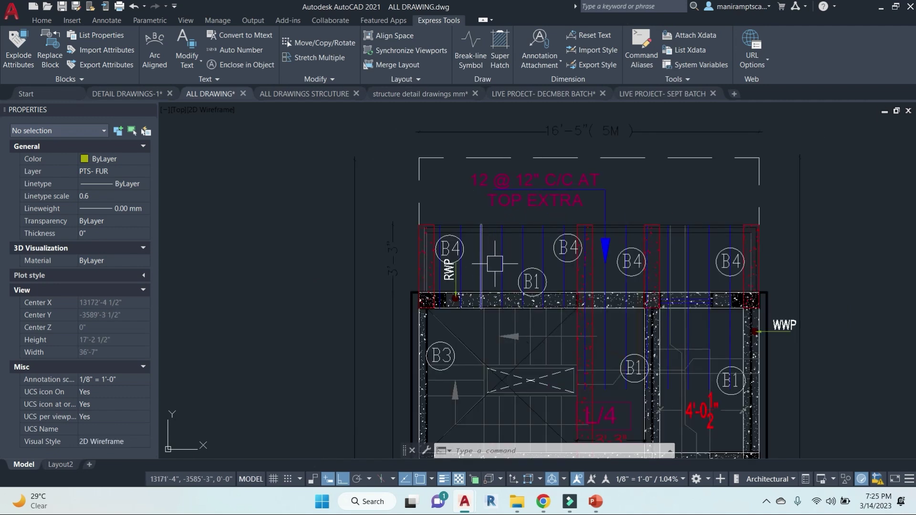
middle_click_drag(687, 387, 641, 363)
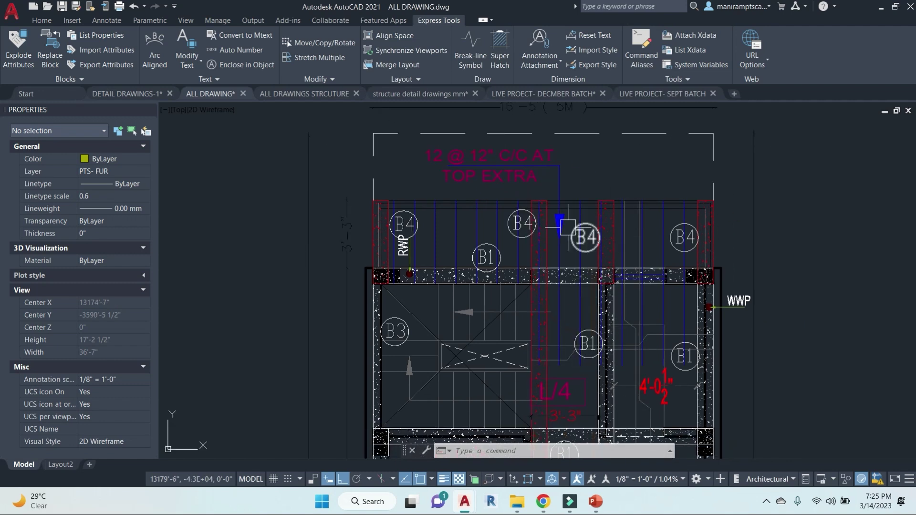
scroll(572, 342, "down", 4)
Examine the light points, ceiling fans and their spacing dimensions in the ground floor ceiling electrical plan.
scroll(577, 343, "down", 8)
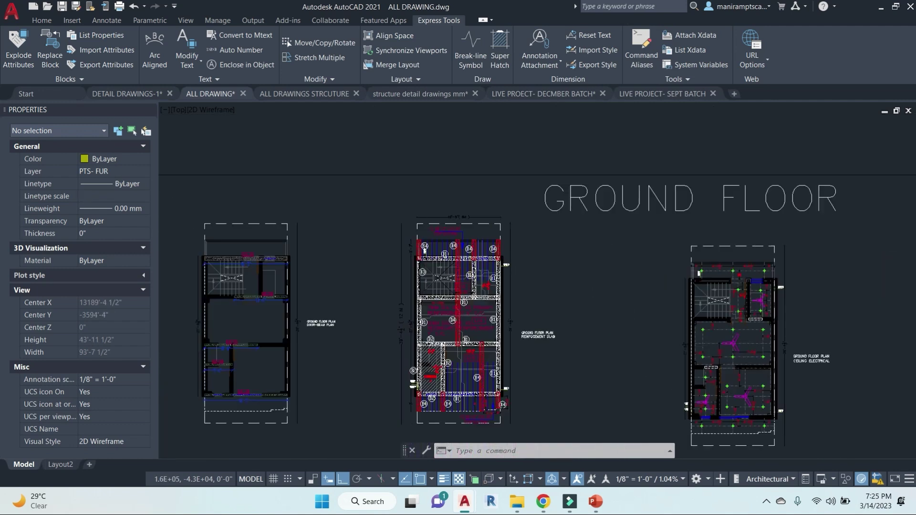
scroll(579, 290, "up", 6)
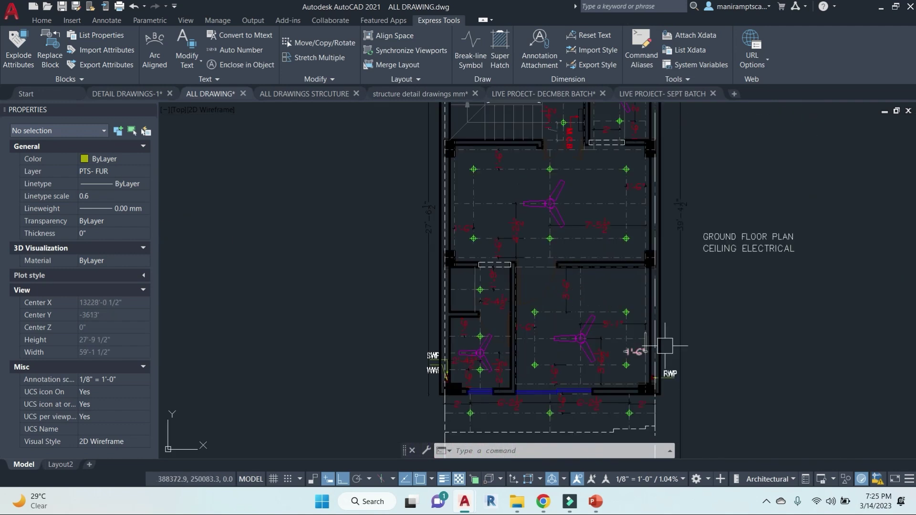
middle_click_drag(714, 316, 695, 266)
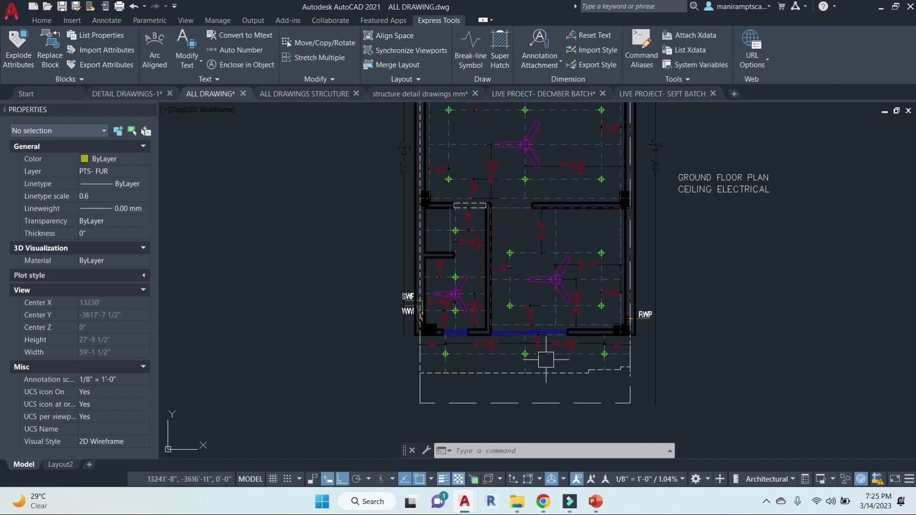
scroll(545, 356, "up", 4)
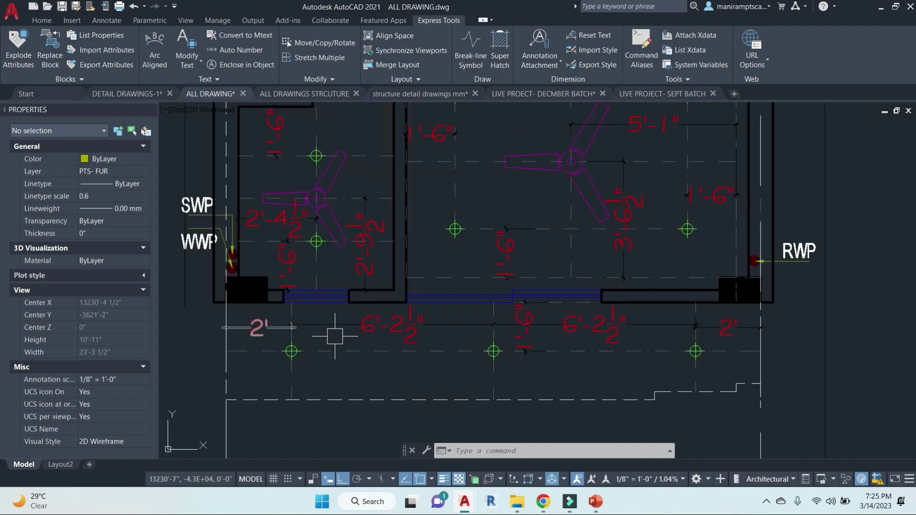
middle_click_drag(650, 281, 671, 297)
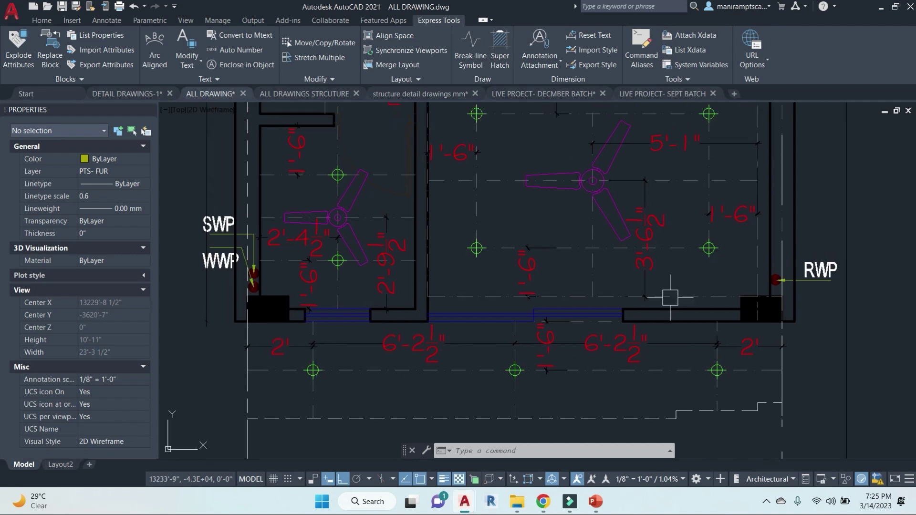
scroll(678, 274, "down", 2)
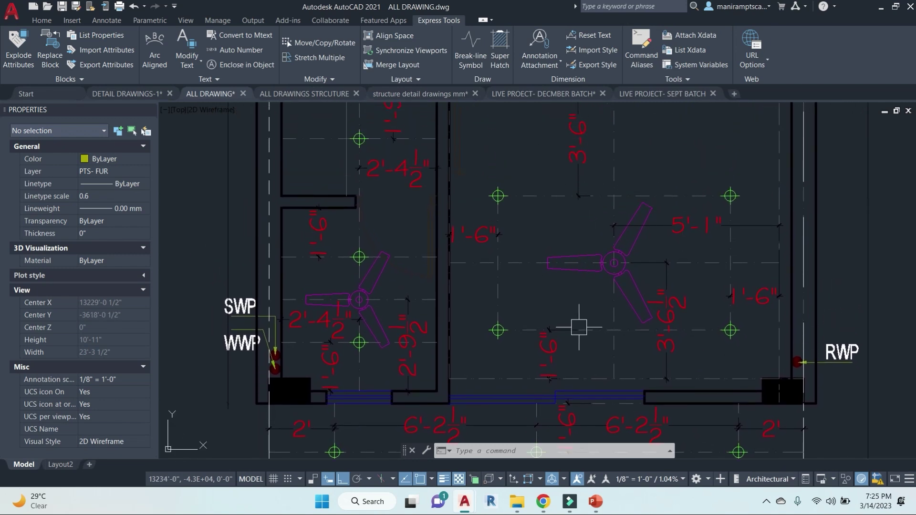
scroll(575, 298, "down", 3)
scroll(552, 266, "up", 1)
scroll(621, 227, "down", 1)
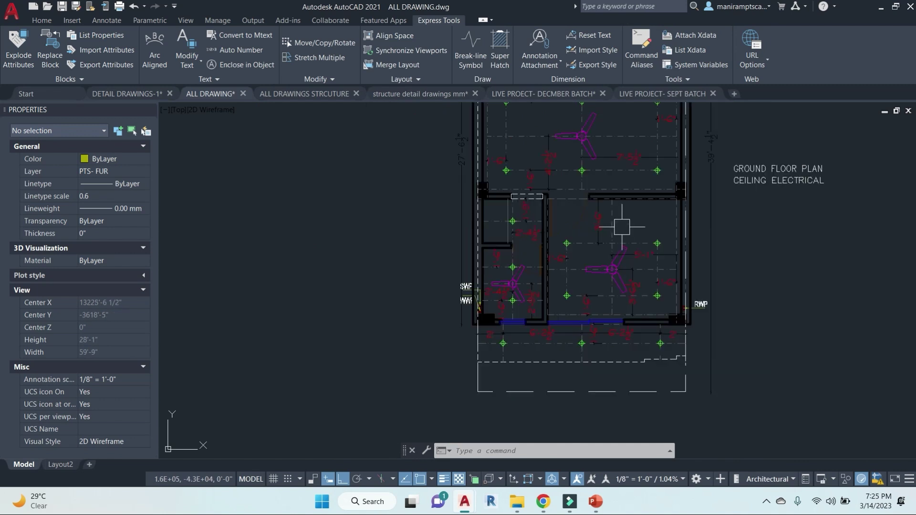
scroll(608, 197, "up", 1)
scroll(613, 215, "down", 5)
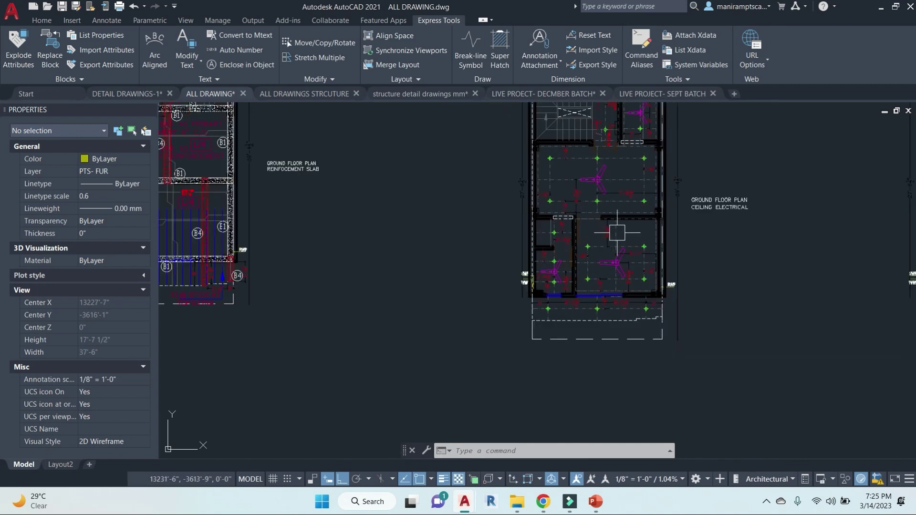
Examine the living room fan and light spacing, the M.C.B mark and the kitchen points in the ceiling electrical plan.
scroll(616, 232, "up", 1)
scroll(613, 231, "up", 1)
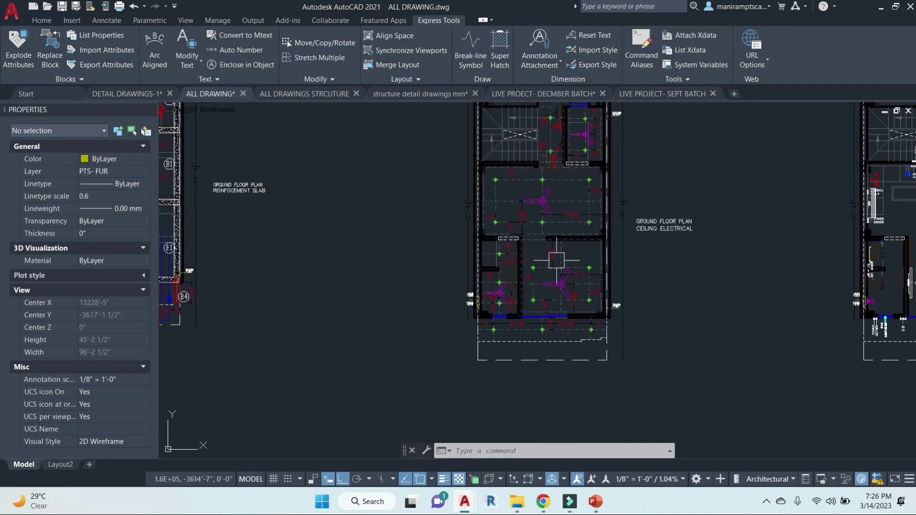
scroll(544, 202, "up", 4)
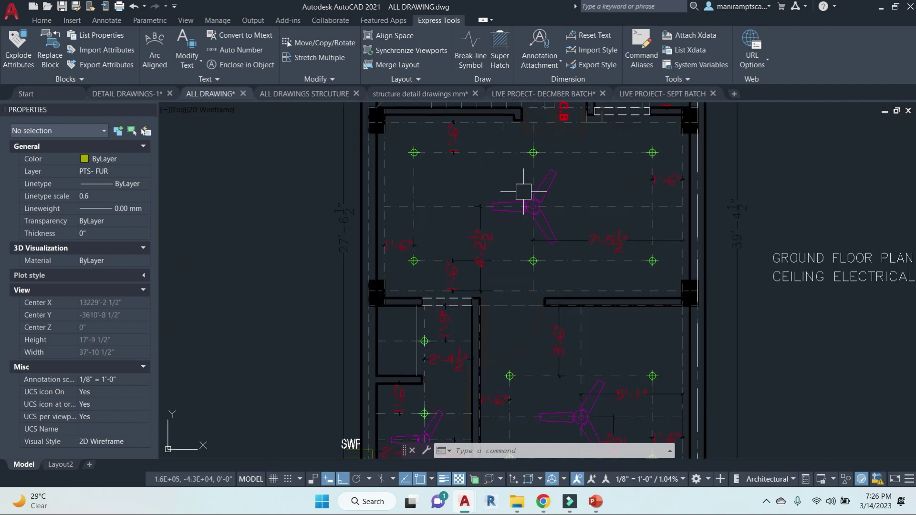
mouse_move(530, 186)
middle_mouse_down()
mouse_move(578, 262)
mouse_move(561, 321)
middle_mouse_up()
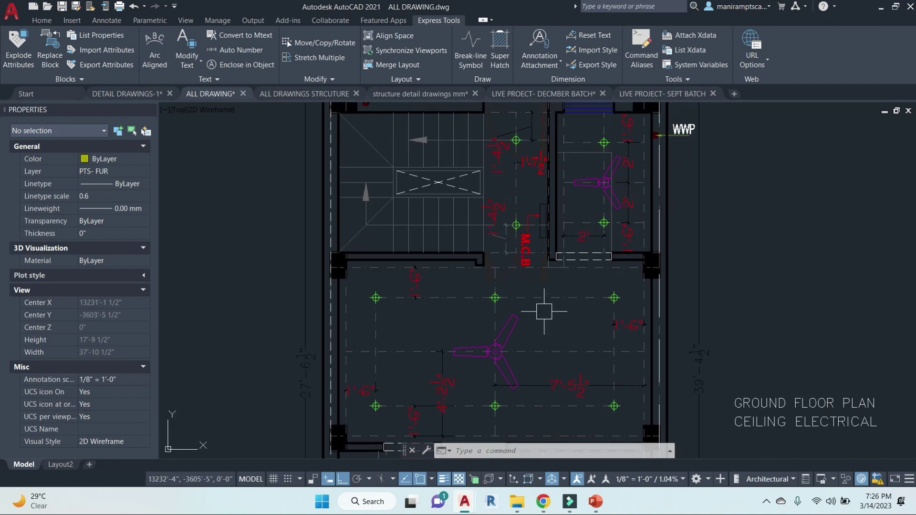
scroll(596, 310, "down", 6)
Examine the T.V. power, mirror light, S.B-2, SWP and WWP labels in the bedroom and toilet of the wall electrical plan.
mouse_move(585, 359)
middle_mouse_down()
mouse_move(591, 294)
mouse_move(519, 294)
middle_mouse_up()
scroll(715, 285, "up", 4)
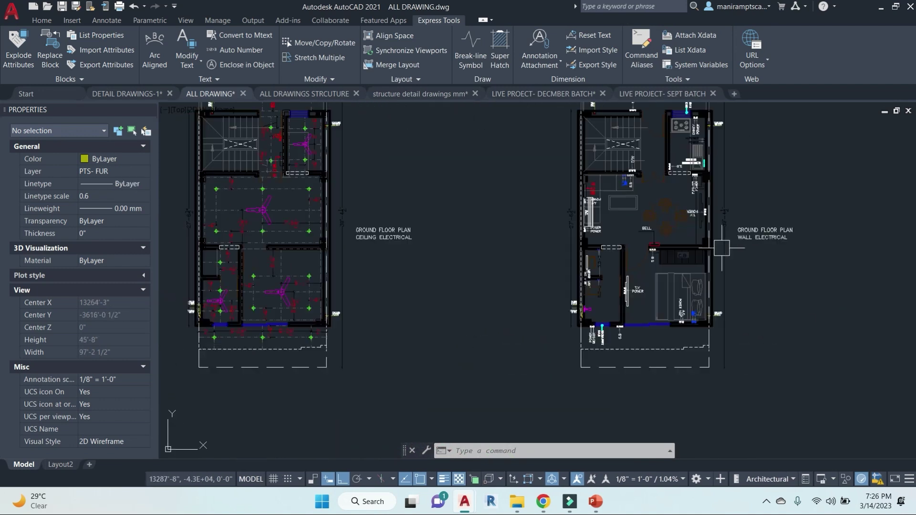
scroll(561, 318, "up", 10)
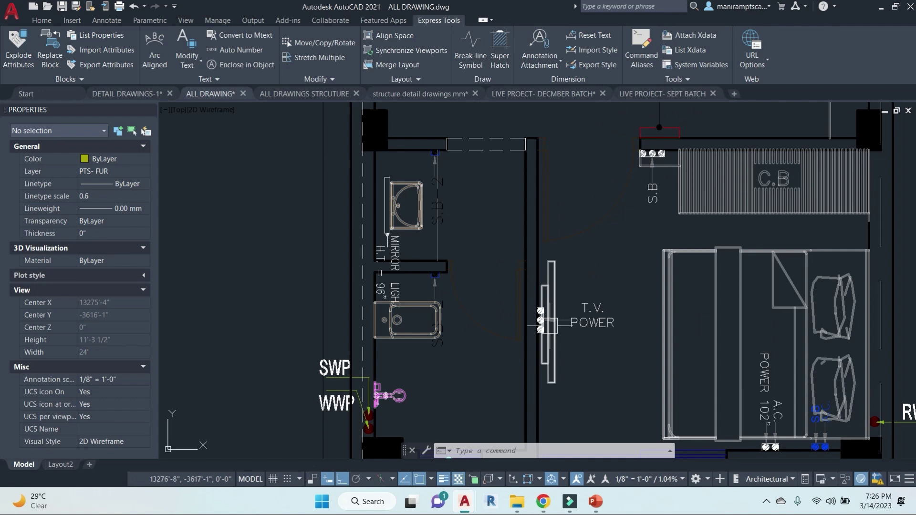
scroll(506, 265, "down", 8)
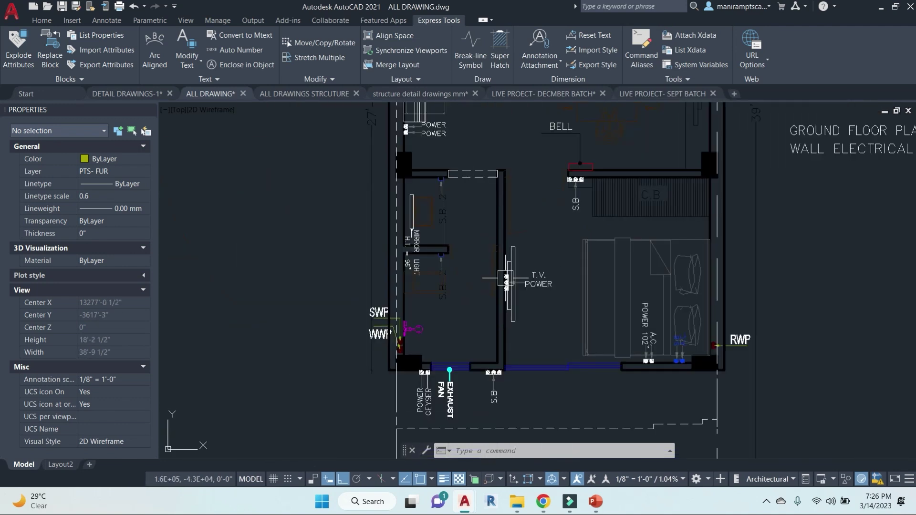
scroll(435, 310, "up", 6)
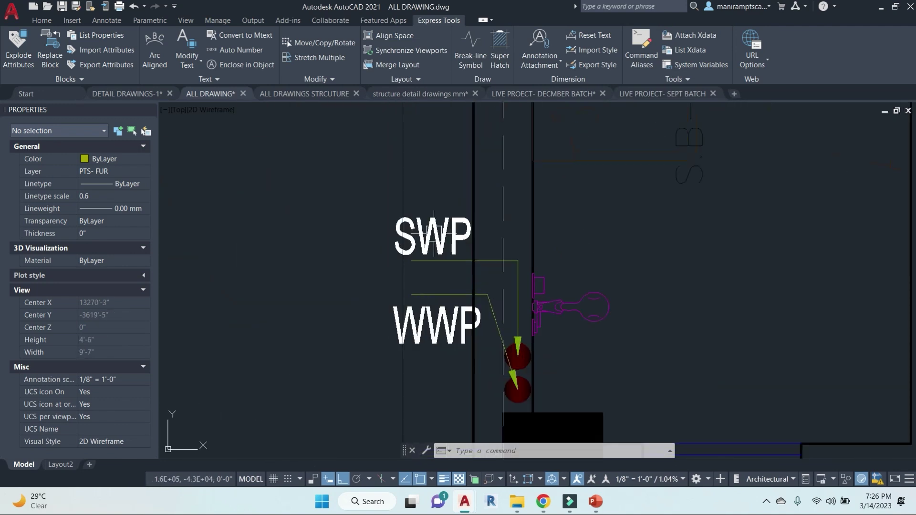
scroll(449, 357, "down", 6)
scroll(494, 258, "up", 6)
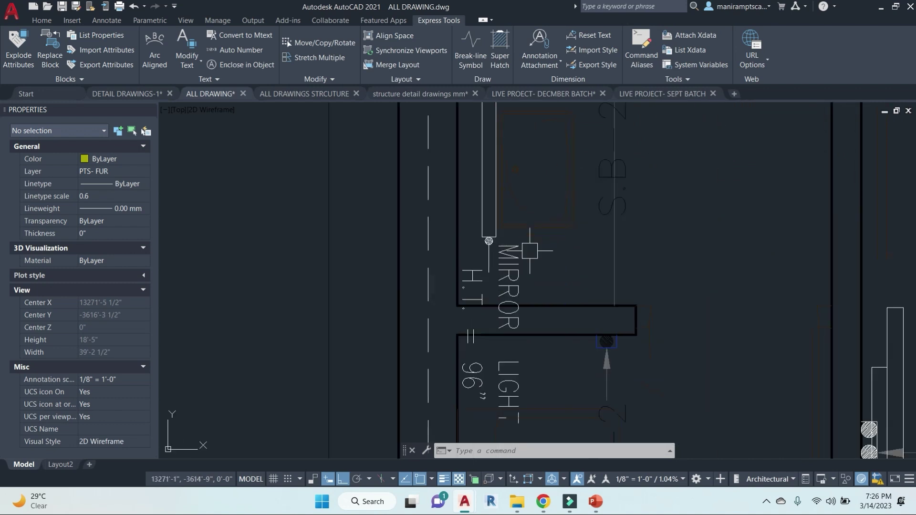
scroll(494, 273, "down", 4)
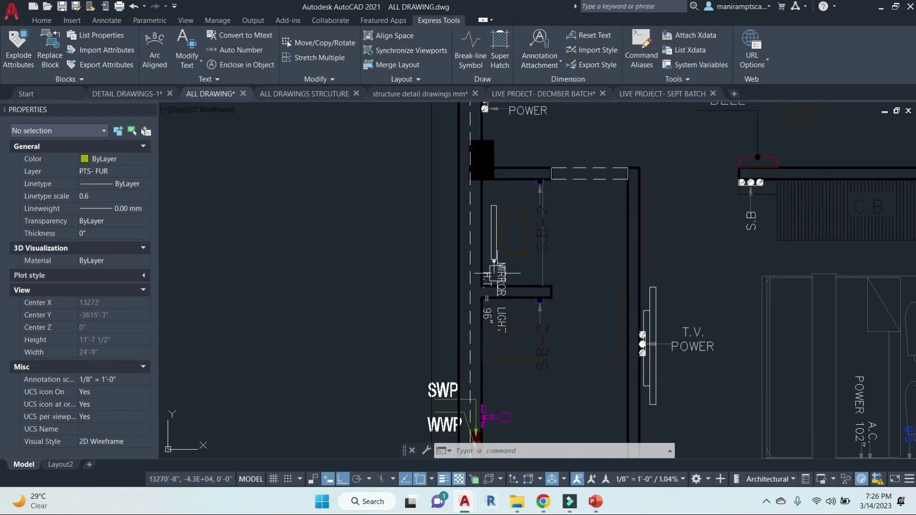
scroll(529, 273, "down", 12)
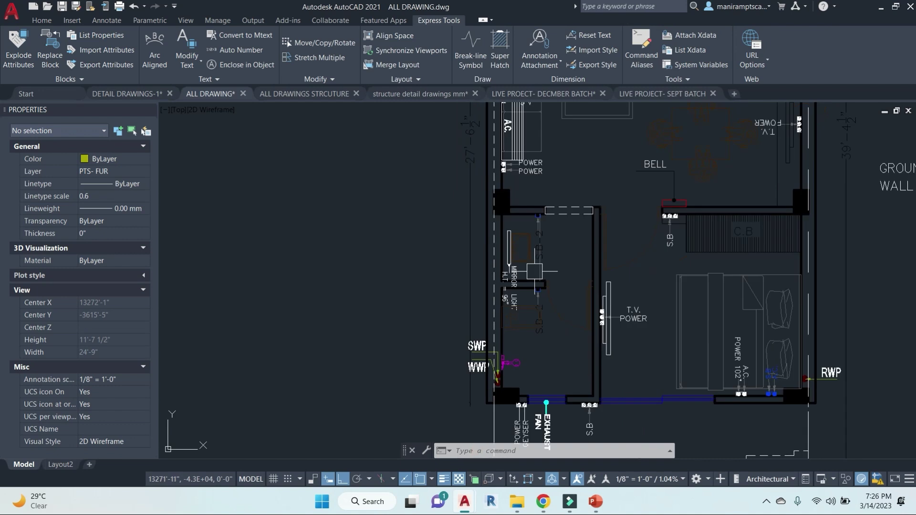
Examine the M.C.B, A.C., S.B and power points around the living room in the ground floor wall electrical plan.
middle_click_drag(544, 372, 596, 239)
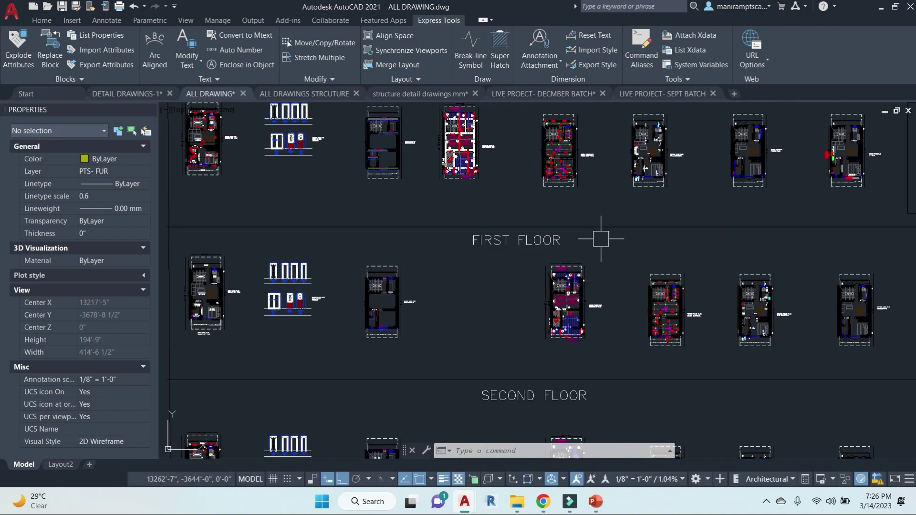
middle_click_drag(606, 303, 605, 385)
scroll(556, 213, "up", 8)
scroll(557, 214, "up", 5)
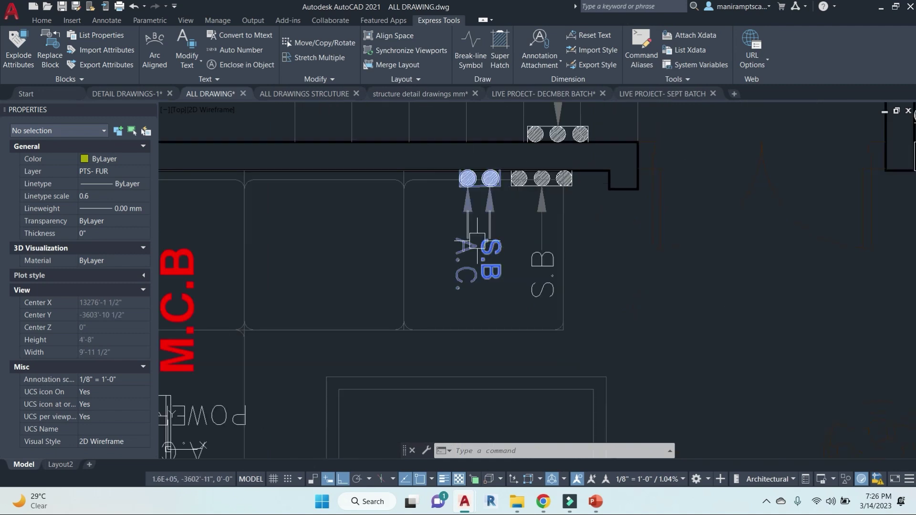
scroll(473, 238, "down", 8)
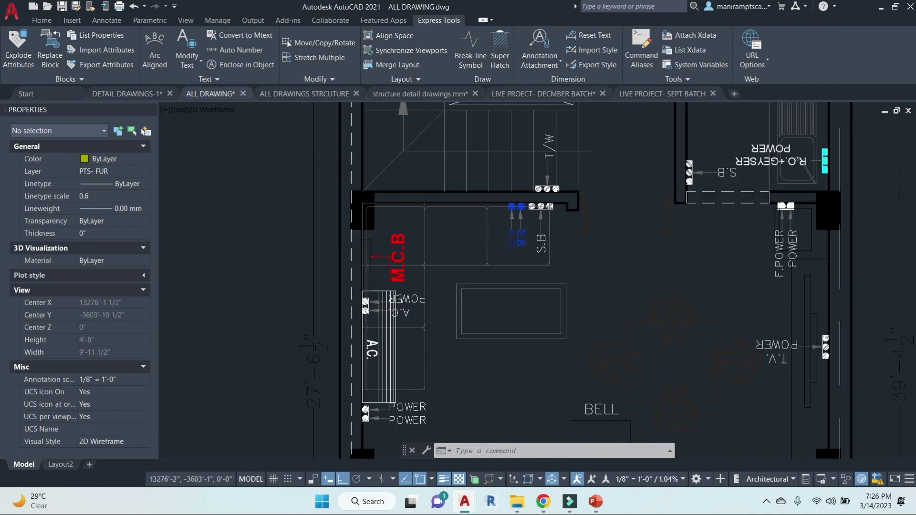
scroll(579, 246, "up", 4)
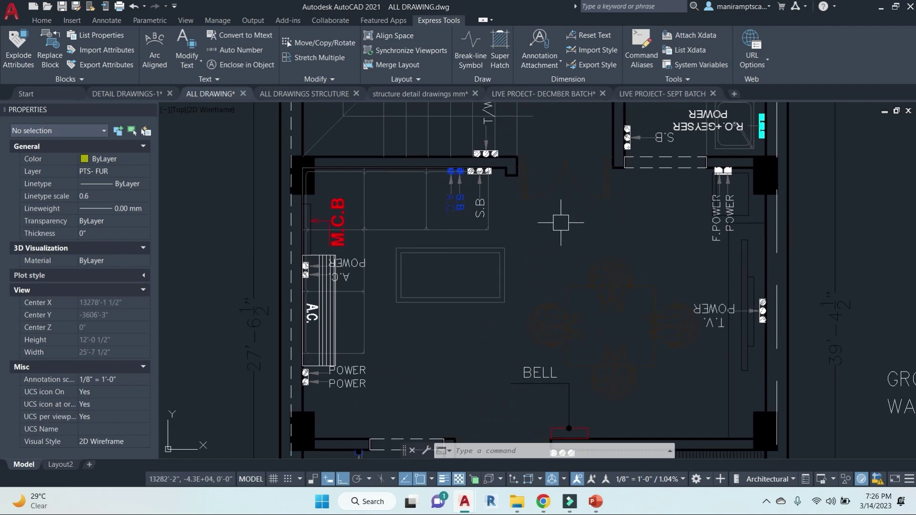
scroll(563, 218, "down", 4)
Examine the A.C. power point and blue S.B points beside the bed in the wall electrical plan.
mouse_move(723, 387)
middle_mouse_down()
mouse_move(733, 331)
mouse_move(718, 326)
middle_mouse_up()
scroll(502, 301, "up", 5)
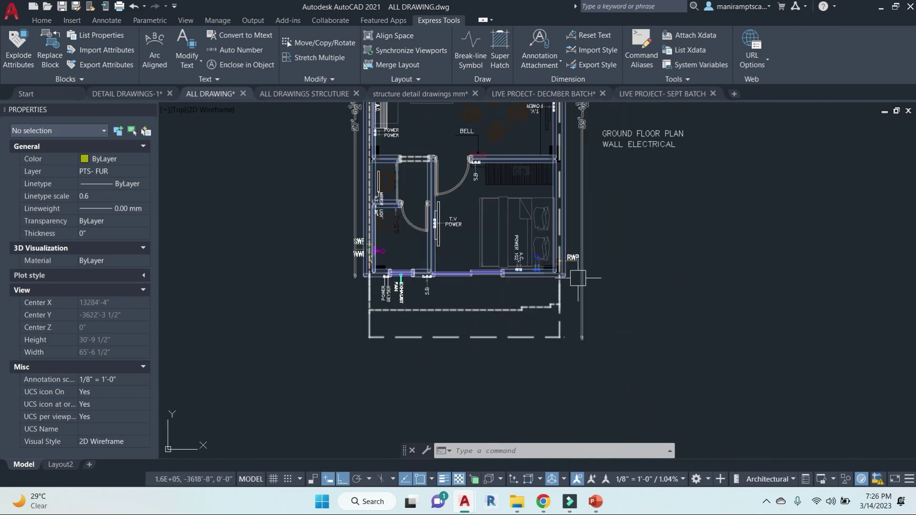
scroll(502, 300, "up", 3)
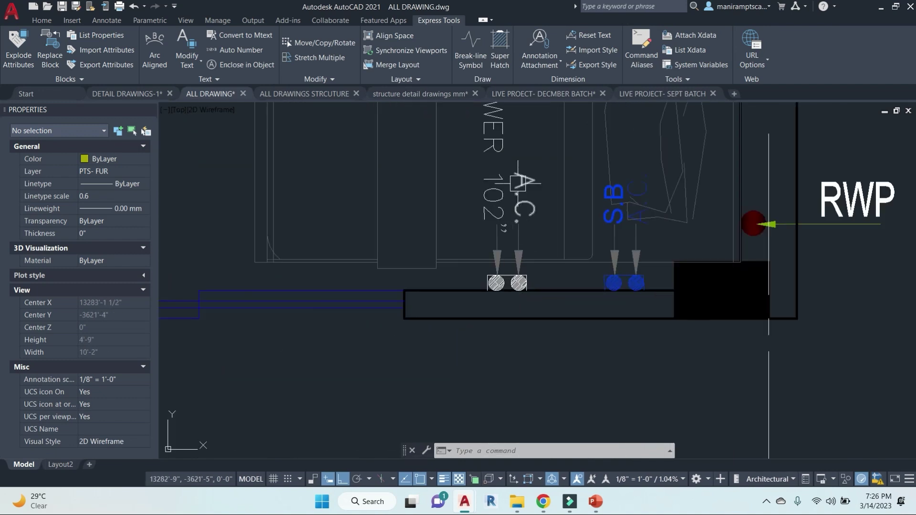
scroll(538, 272, "down", 5)
scroll(545, 269, "down", 10)
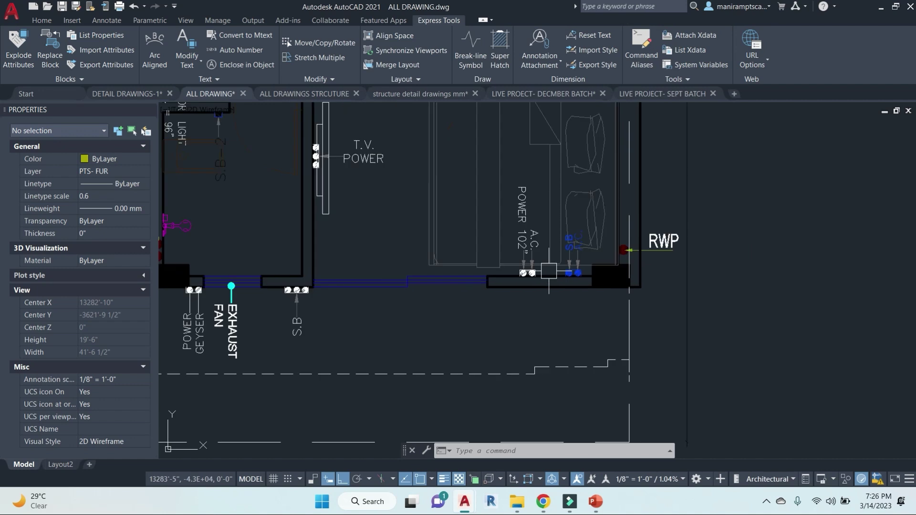
Examine the balcony slope arrows and the RWP, SWP and WWP pipe connections in the ground floor plumbing plan.
scroll(567, 292, "up", 12)
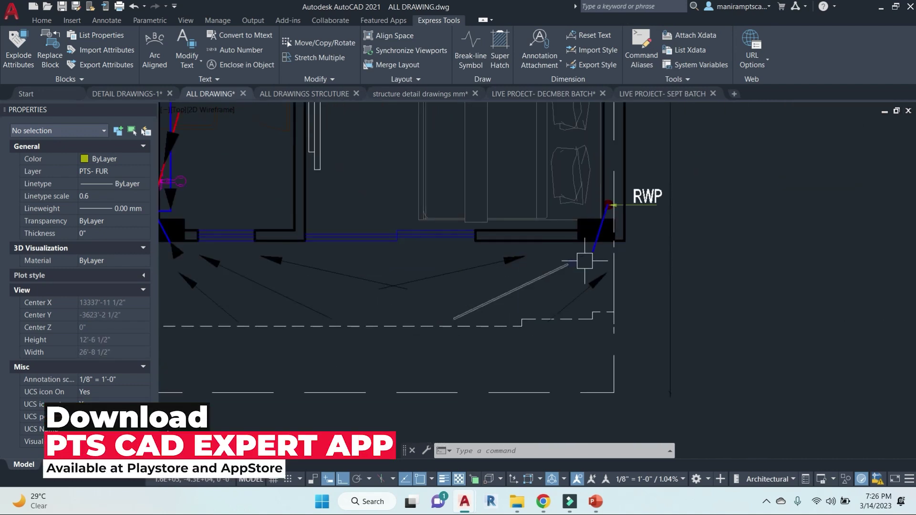
middle_click_drag(617, 274, 728, 279)
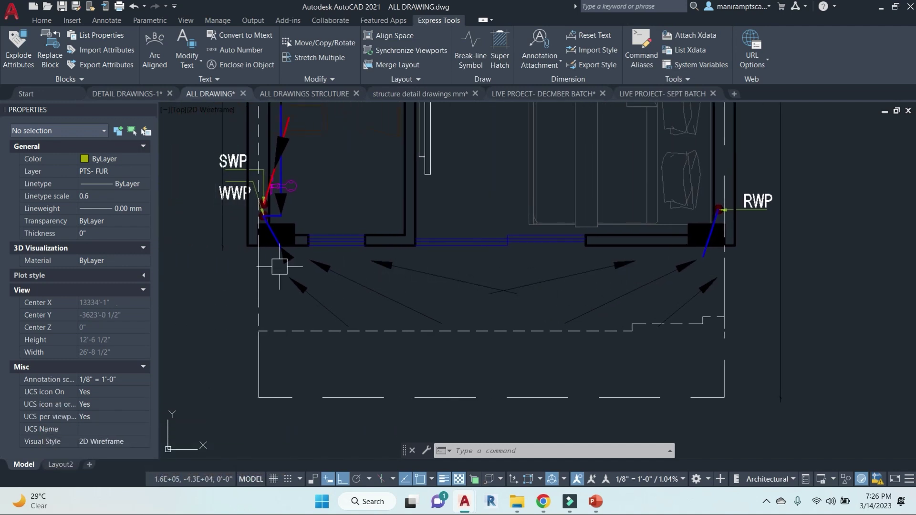
middle_click_drag(745, 207, 811, 279)
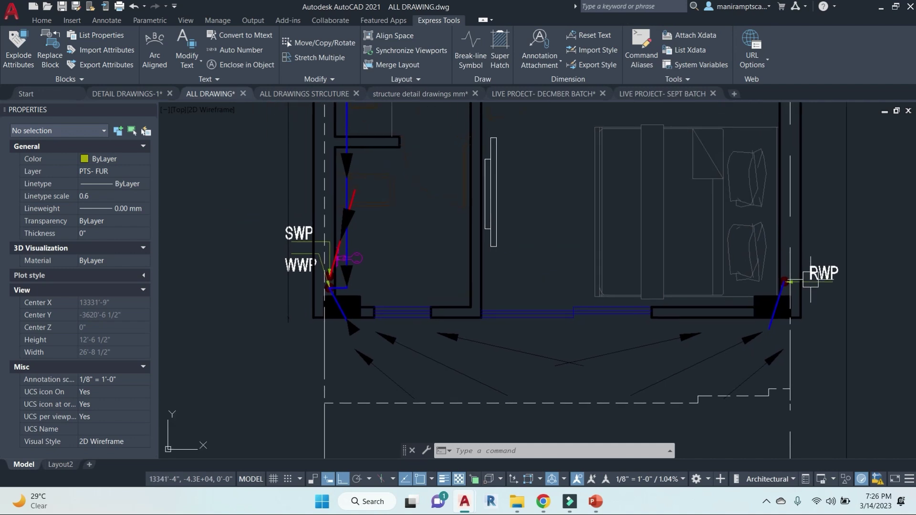
scroll(368, 341, "up", 4)
middle_click_drag(364, 344, 476, 391)
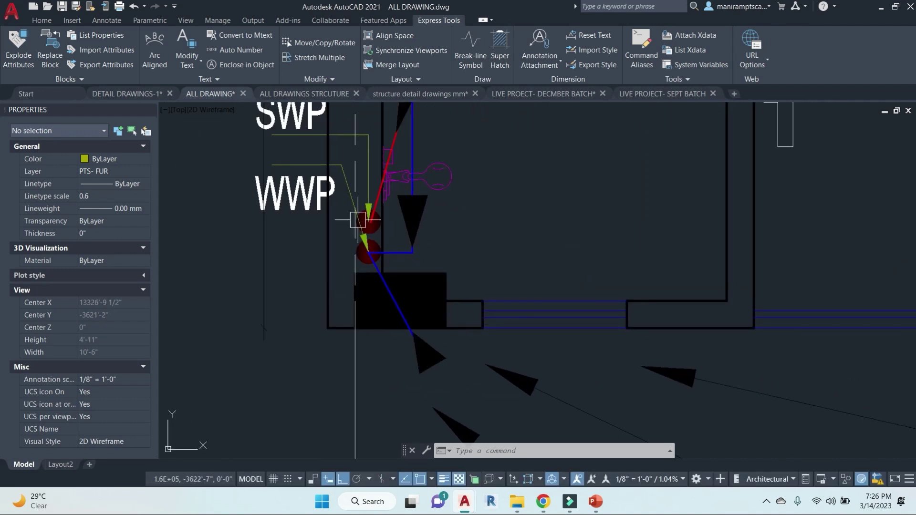
scroll(520, 328, "down", 5)
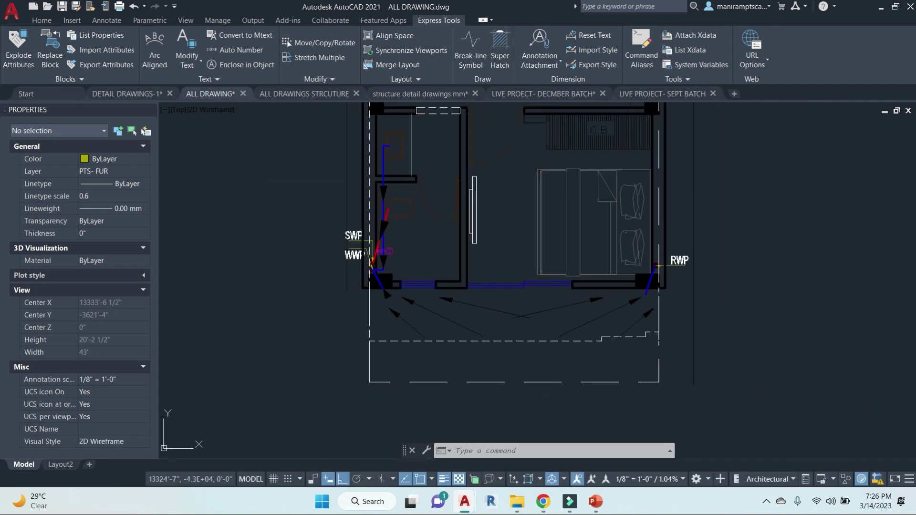
scroll(350, 280, "up", 1)
scroll(350, 280, "up", 1)
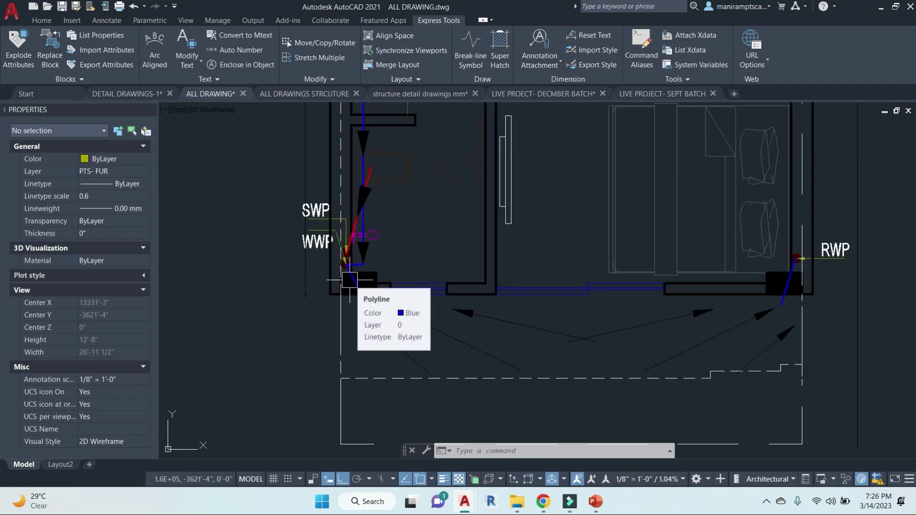
Examine the kitchen sink's waste line to the WWP and the RWP near the staircase in the plumbing plan.
mouse_move(384, 235)
middle_mouse_down()
mouse_move(405, 301)
mouse_move(393, 346)
middle_mouse_up()
scroll(392, 346, "down", 2)
middle_click_drag(500, 250, 449, 363)
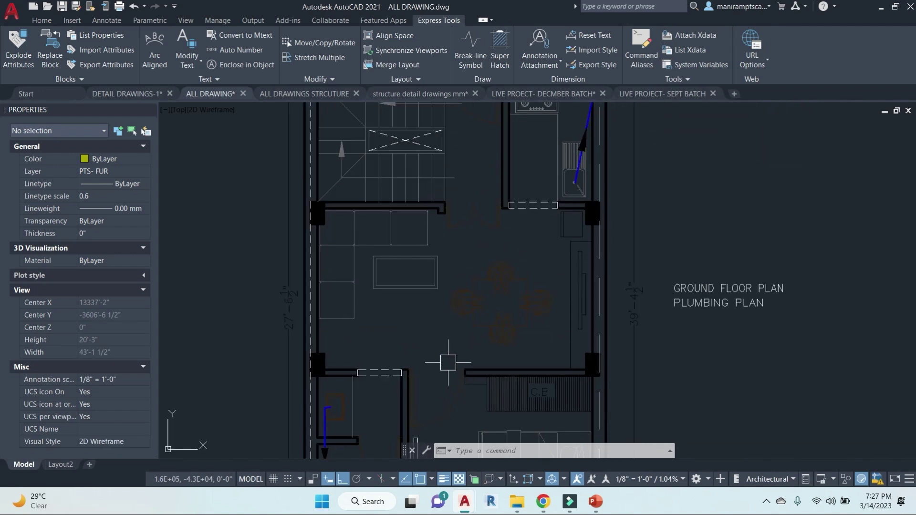
middle_click_drag(468, 253, 448, 357)
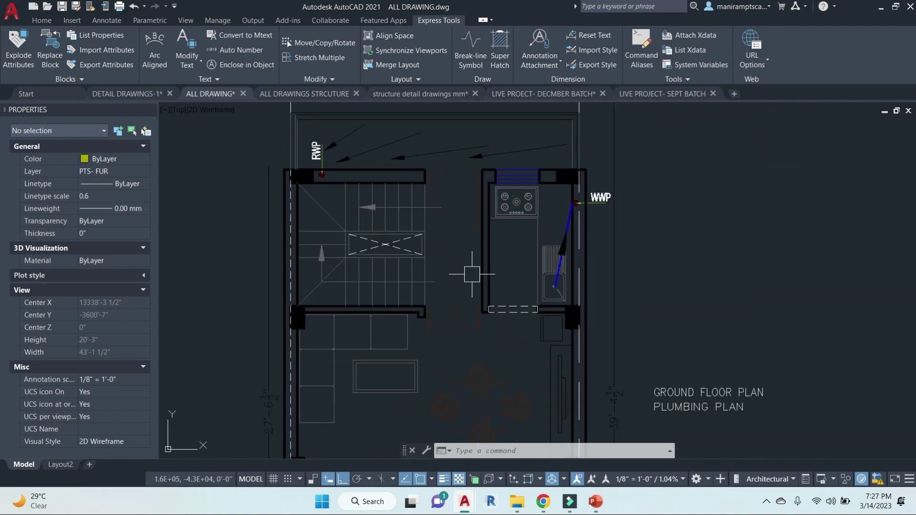
scroll(574, 205, "up", 4)
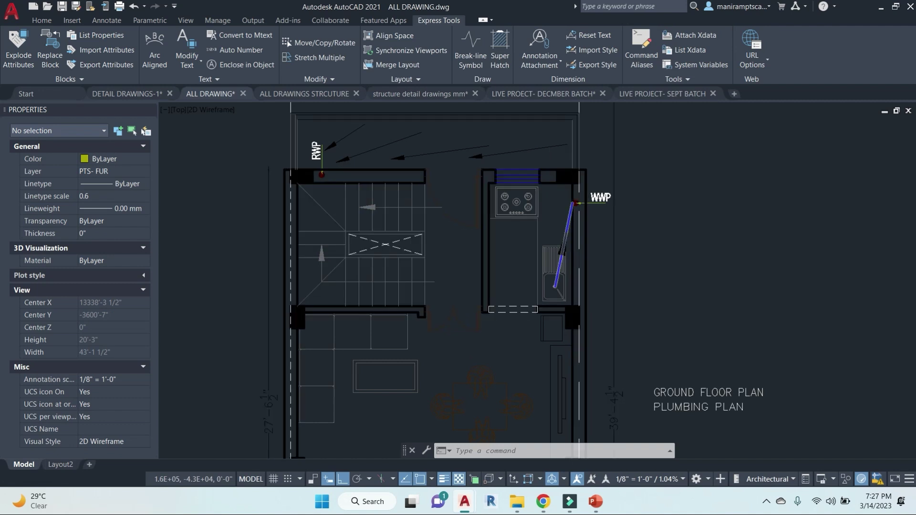
Examine the bedroom A.C. unit, its outdoor unit and the moisture pipe in the ground floor A.C. plan.
scroll(586, 229, "down", 8)
middle_click_drag(712, 360, 583, 317)
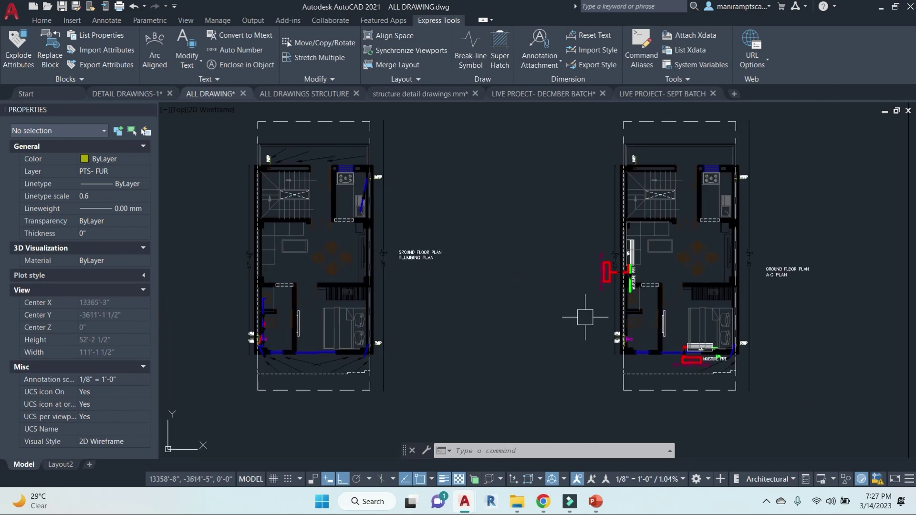
middle_click_drag(725, 329, 545, 326)
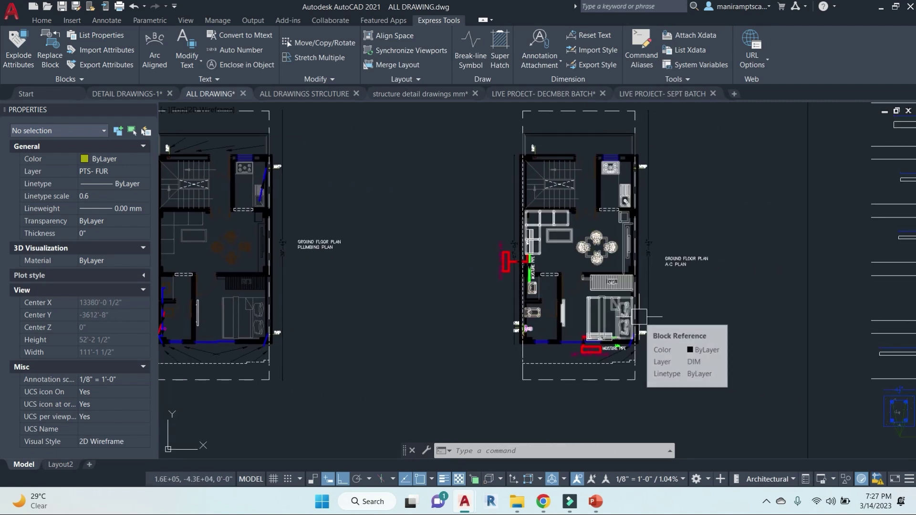
scroll(603, 345, "up", 6)
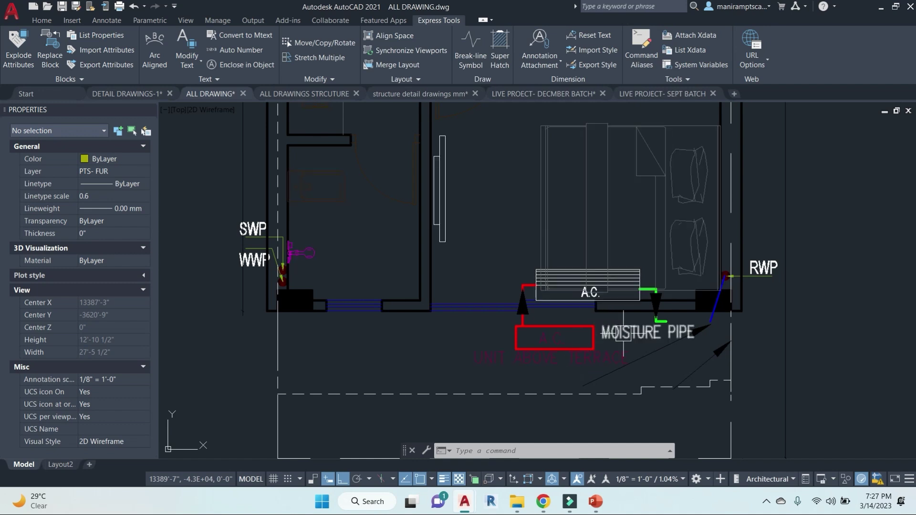
mouse_move(623, 333)
scroll(706, 324, "up", 4)
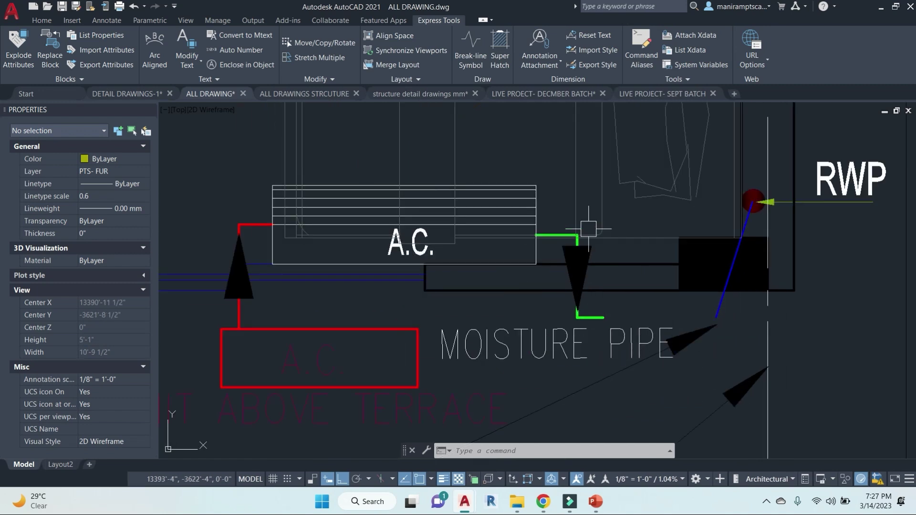
scroll(697, 311, "down", 5)
scroll(700, 305, "down", 4)
Examine the door-beam plans and sections, including the reinforcement bars in the 4 1/2" wide beam section.
middle_click_drag(585, 316, 486, 284)
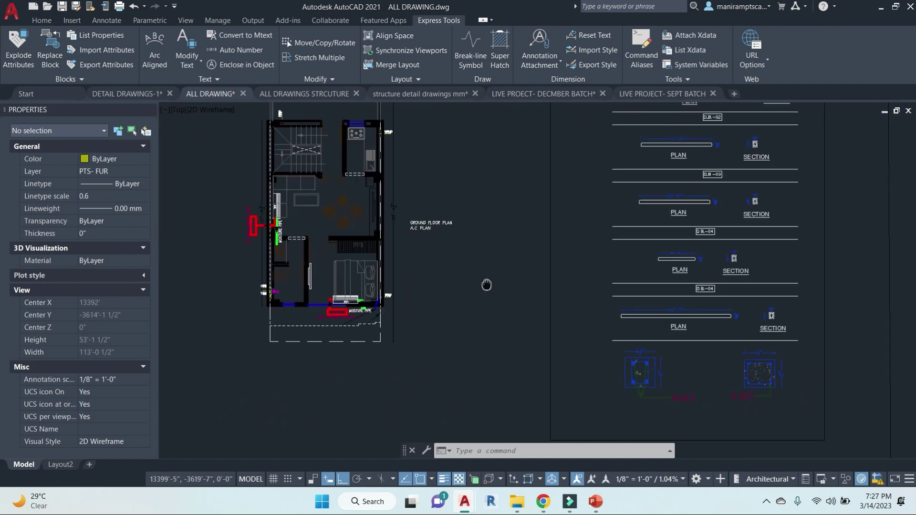
mouse_move(777, 339)
middle_mouse_down()
mouse_move(650, 333)
mouse_move(665, 274)
middle_mouse_up()
scroll(650, 329, "up", 4)
scroll(674, 307, "down", 4)
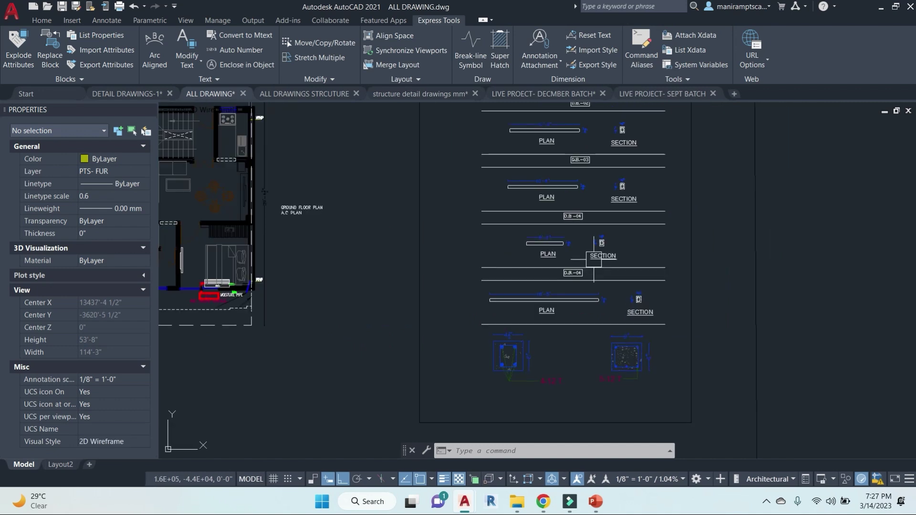
scroll(564, 320, "up", 6)
scroll(591, 248, "up", 10)
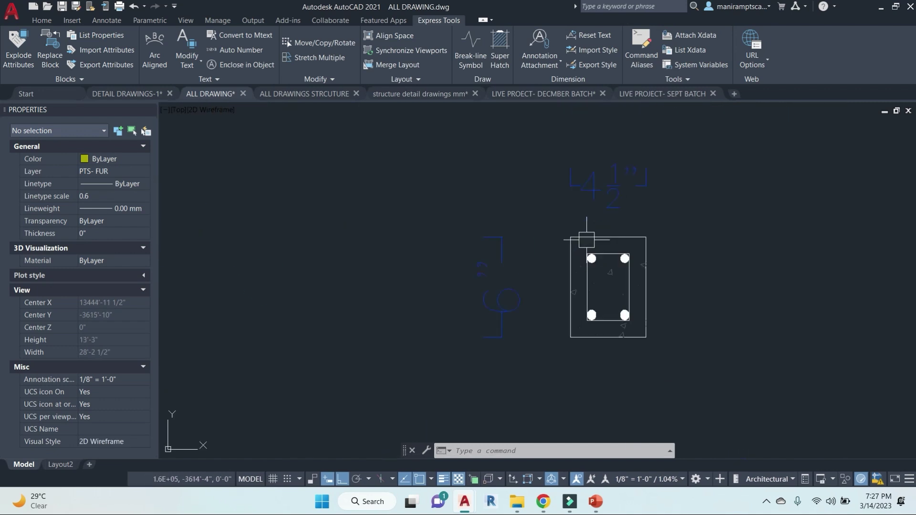
scroll(586, 324, "down", 2)
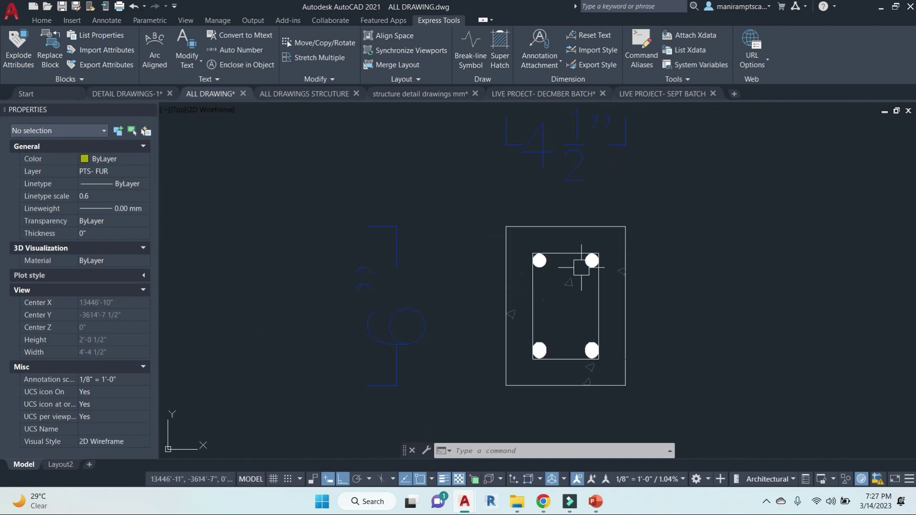
scroll(580, 267, "down", 3)
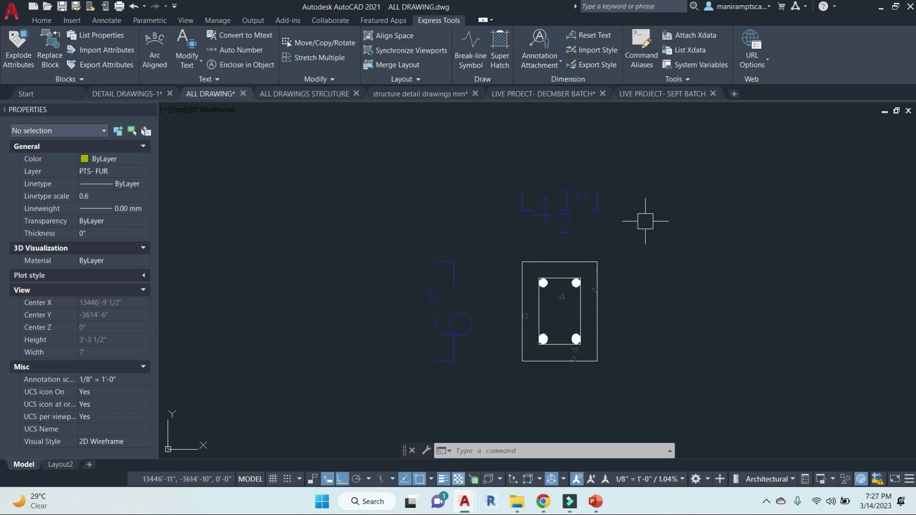
Switch to the DETAIL DRAWINGS-1 file and examine the reinforcement bars and stirrups in the 300X600 beam section.
left_click(135, 95)
scroll(525, 305, "down", 10)
middle_click_drag(510, 303, 546, 316)
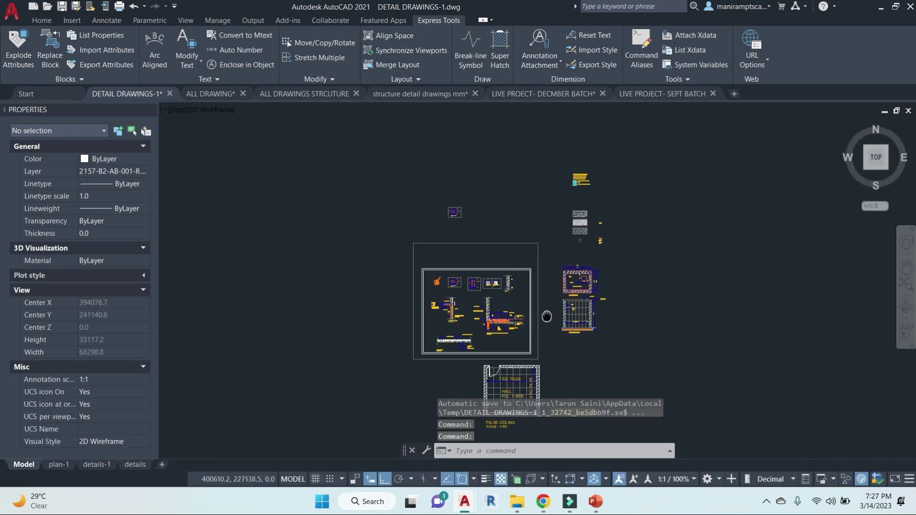
scroll(480, 263, "up", 10)
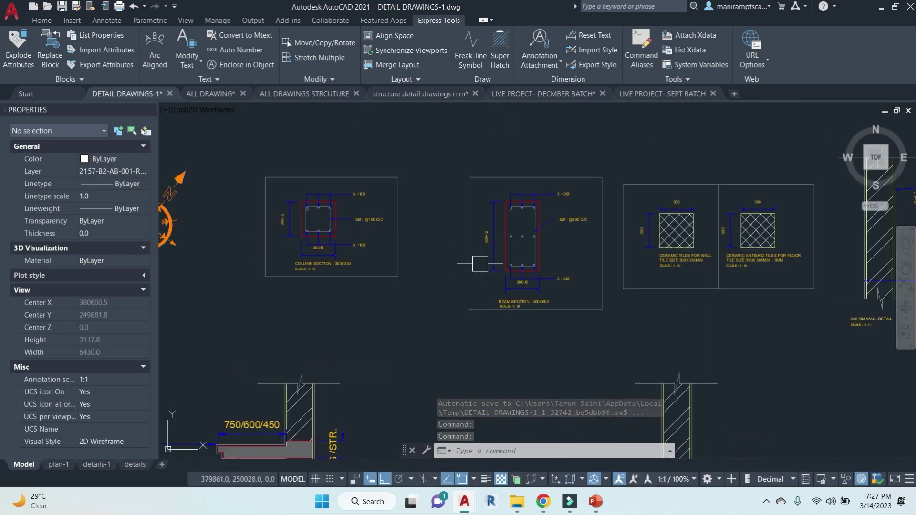
scroll(480, 264, "up", 4)
scroll(644, 205, "down", 1)
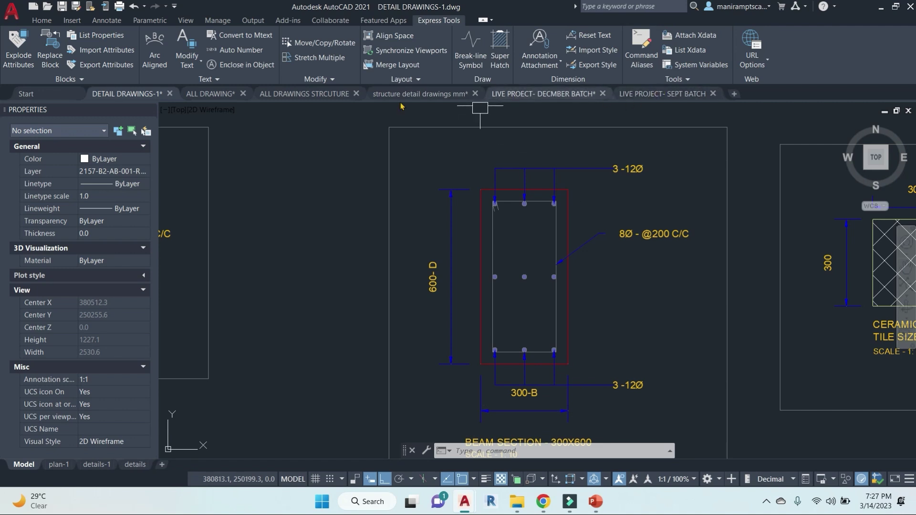
Return to the ALL DRAWING file and examine the plan and section of door beam D.B.-03.
left_click(211, 94)
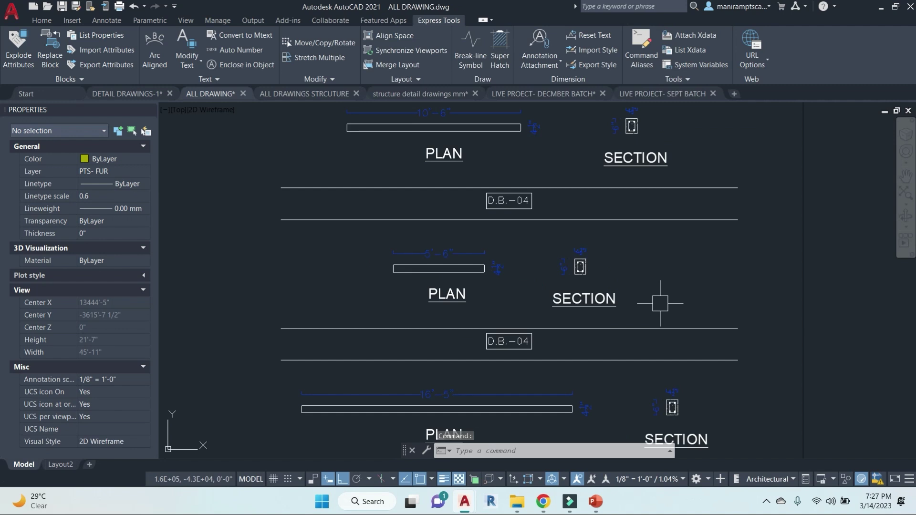
middle_click_drag(441, 182, 450, 233)
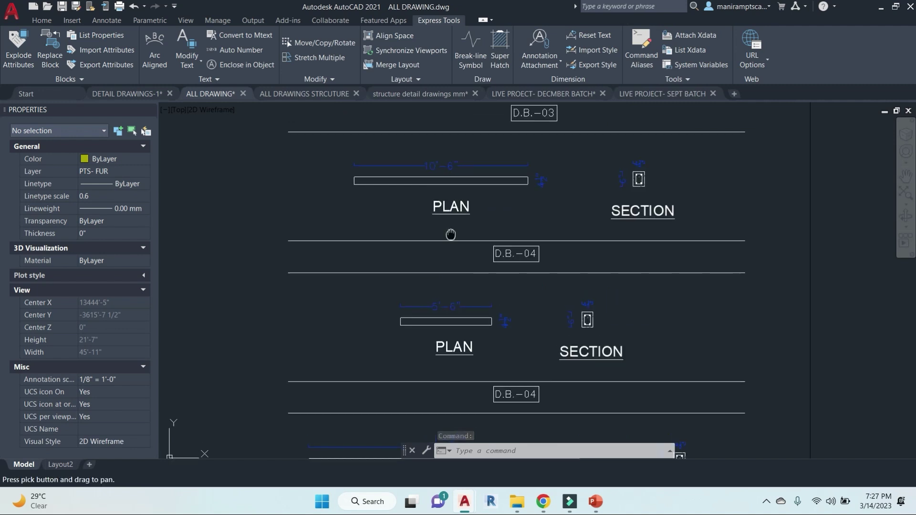
scroll(352, 179, "up", 2)
middle_click_drag(608, 219, 514, 261)
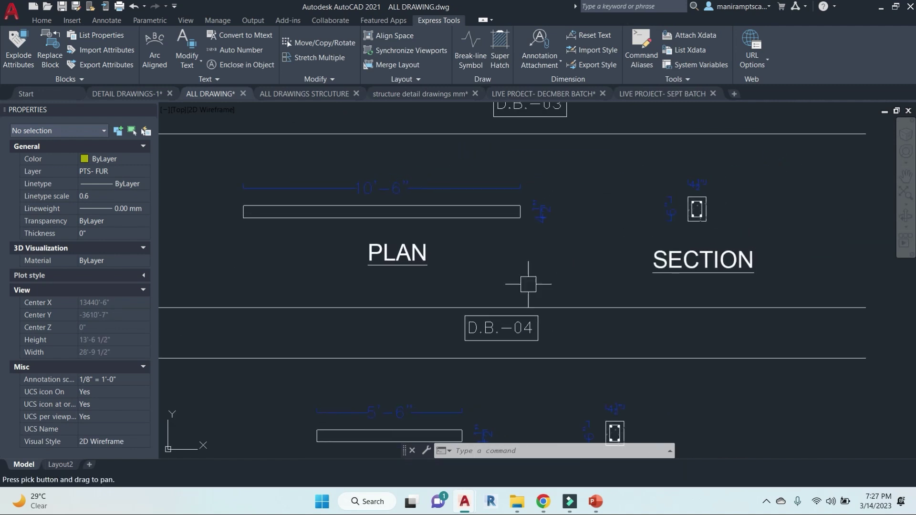
scroll(726, 205, "up", 4)
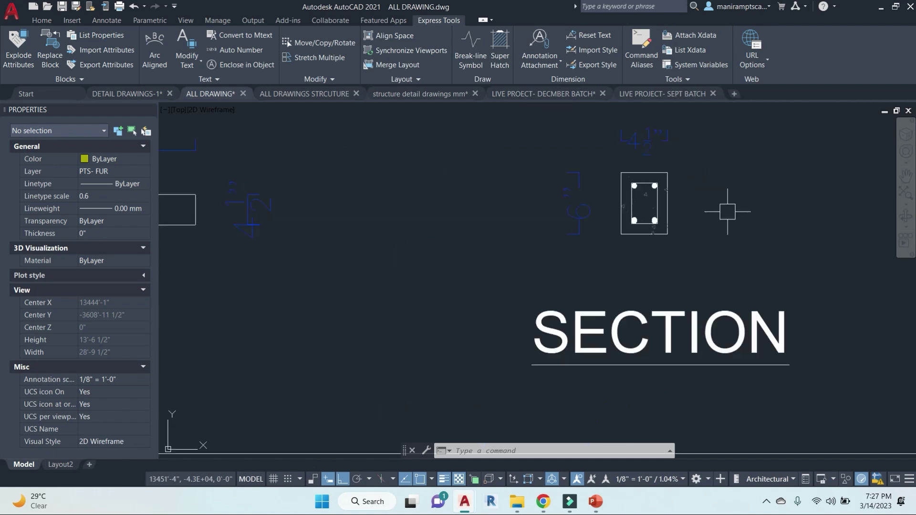
scroll(661, 235, "down", 4)
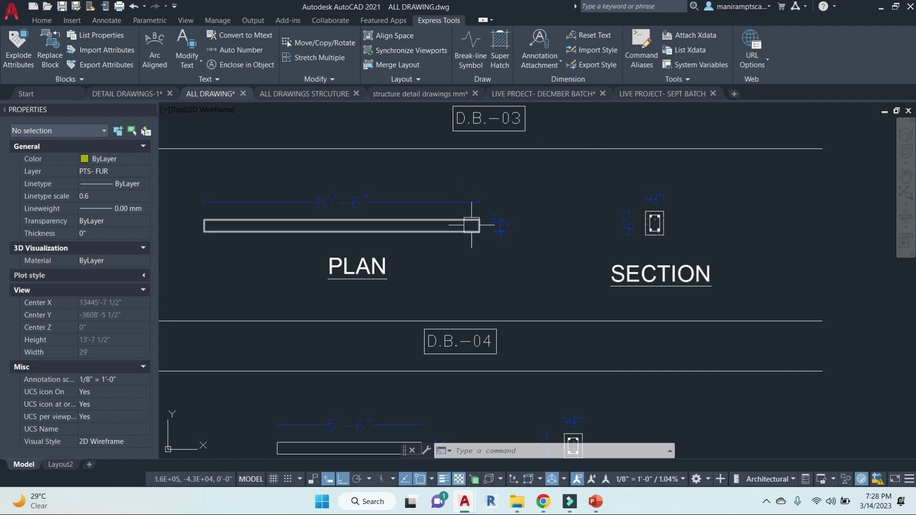
Switch to the ALL DRAWINGS STRCUTURE file and examine the first floor slab reinforcement plan from the upper balcony to the staircase.
left_click(323, 95)
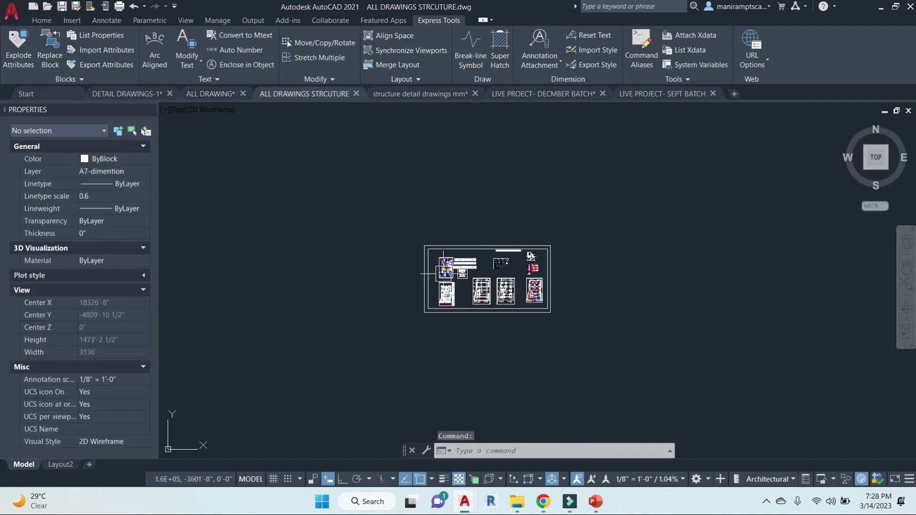
scroll(444, 273, "up", 12)
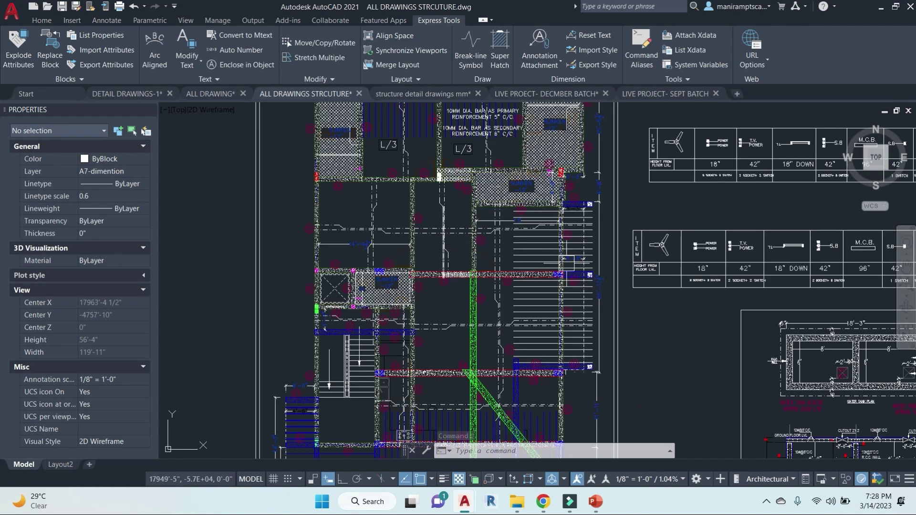
middle_click_drag(431, 235, 442, 315)
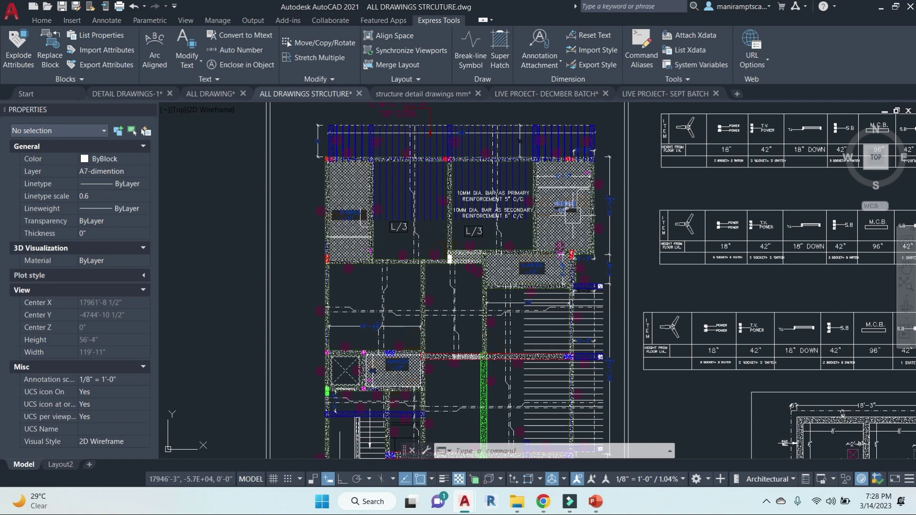
middle_click_drag(448, 353, 453, 162)
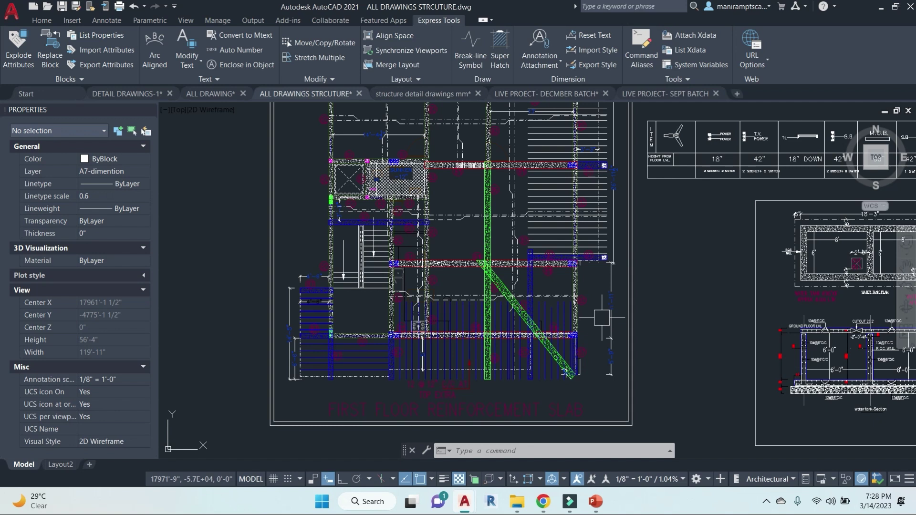
Examine the fan and light positions with their dimensions in the large room of the electrical ceiling layout.
scroll(594, 335, "down", 2)
middle_click_drag(595, 364, 550, 228)
middle_click_drag(596, 341, 577, 212)
middle_click_drag(615, 321, 604, 242)
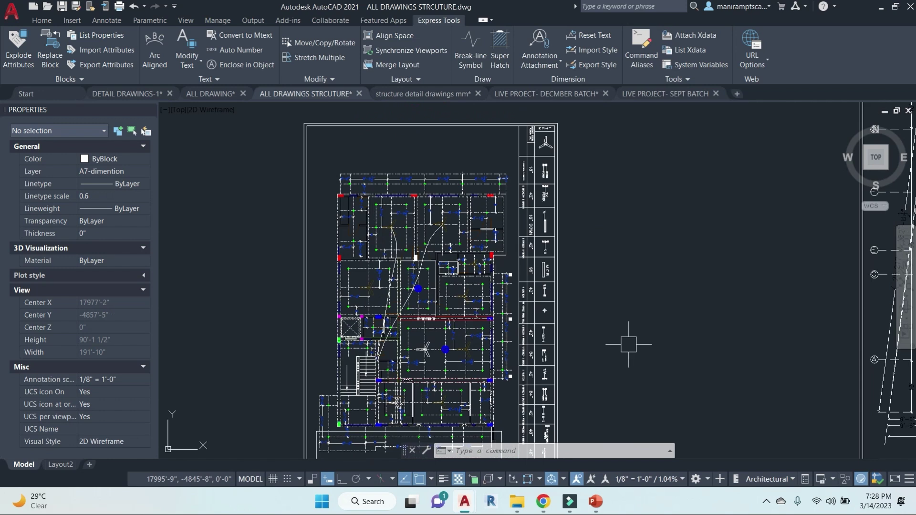
middle_click_drag(629, 344, 602, 315)
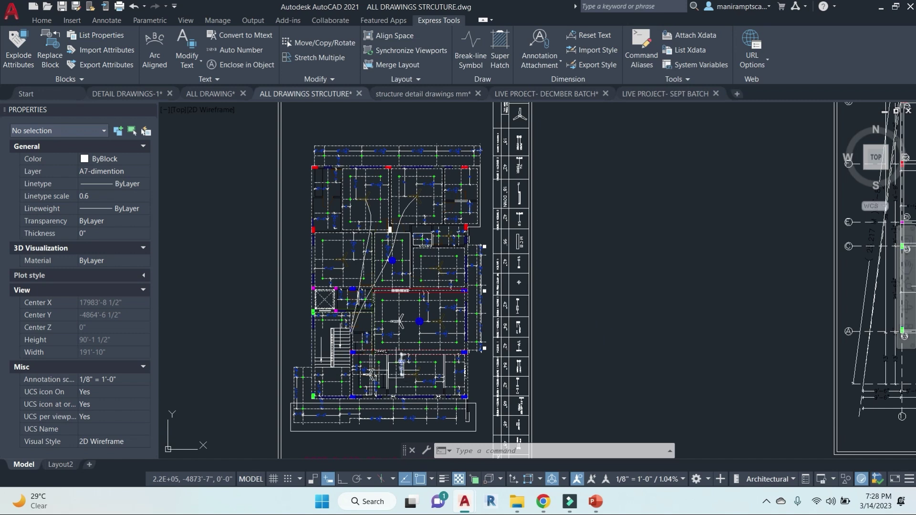
scroll(395, 372, "up", 4)
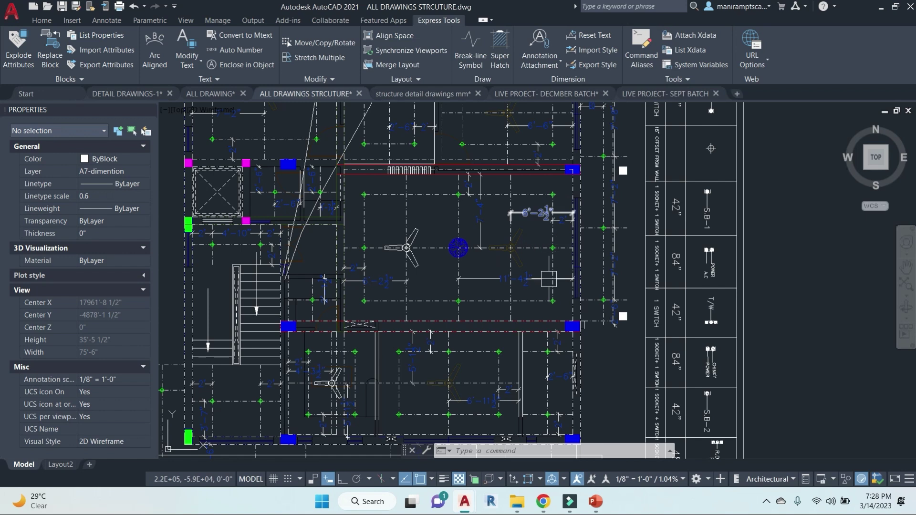
scroll(491, 201, "up", 2)
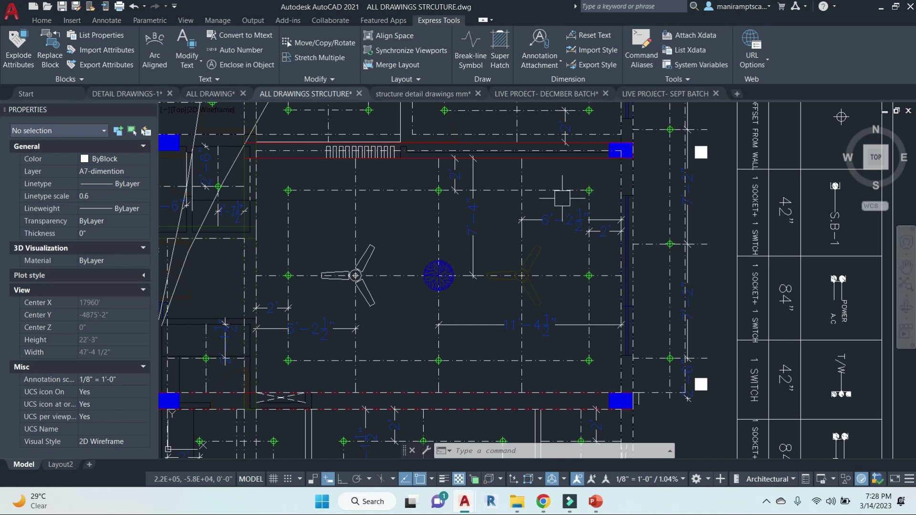
Examine the column plan's C1, C3 and C4 columns, grid lines and centre distances.
scroll(575, 190, "down", 6)
middle_click_drag(711, 322, 617, 336)
mouse_move(677, 291)
middle_mouse_down()
mouse_move(535, 312)
mouse_move(325, 320)
middle_mouse_up()
middle_click_drag(794, 294, 740, 309)
scroll(667, 286, "up", 4)
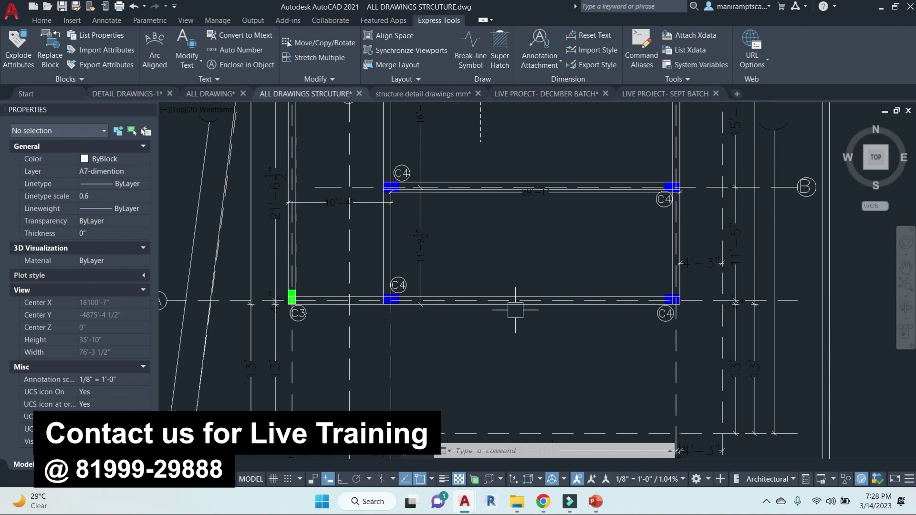
scroll(306, 308, "up", 2)
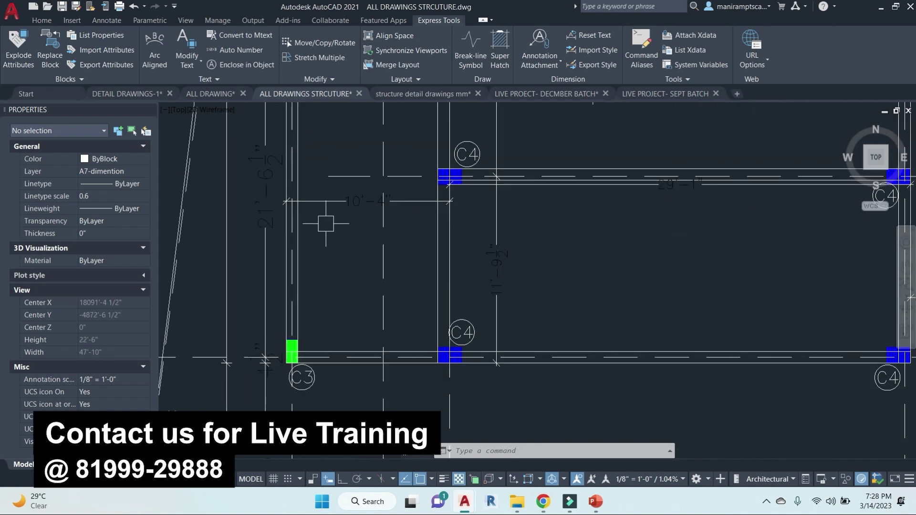
middle_click_drag(332, 241, 339, 331)
scroll(339, 331, "down", 3)
scroll(322, 319, "up", 1)
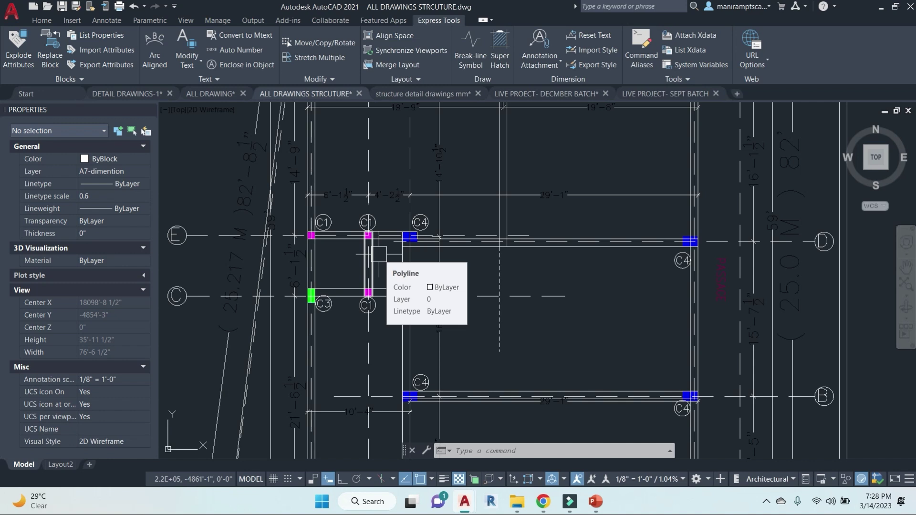
scroll(549, 272, "down", 5)
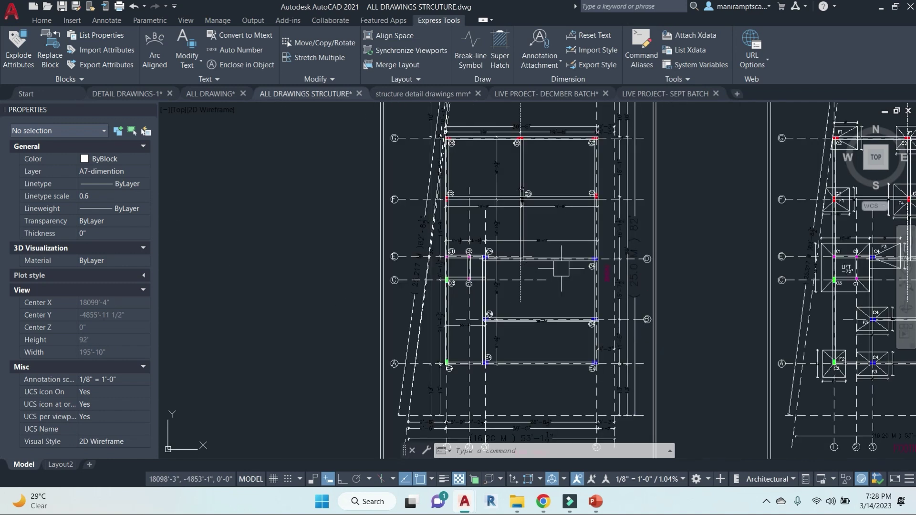
middle_click_drag(529, 267, 507, 230)
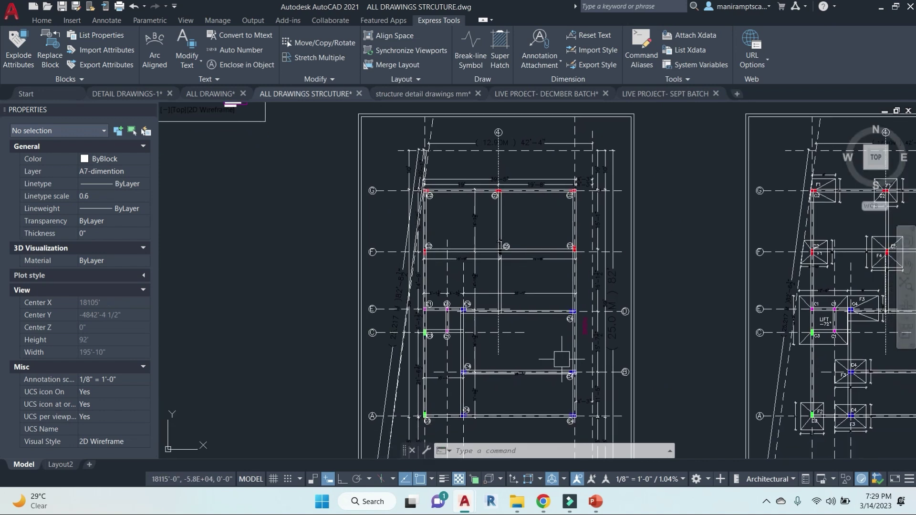
Examine the F2 and F3 footings, their dimensions and columns C2 and C4 along grid A in the footing plan.
middle_click_drag(544, 405, 497, 339)
middle_click_drag(666, 363, 371, 305)
scroll(569, 302, "up", 4)
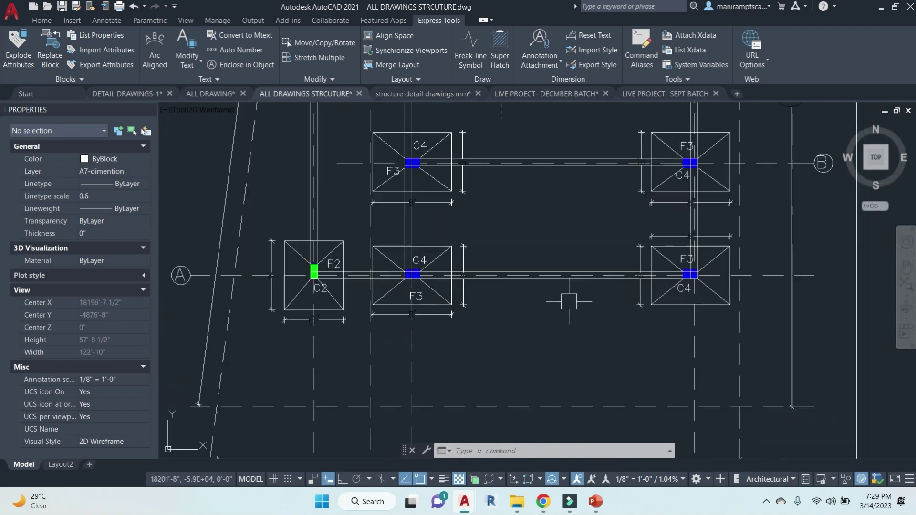
scroll(393, 288, "up", 3)
scroll(429, 353, "up", 3)
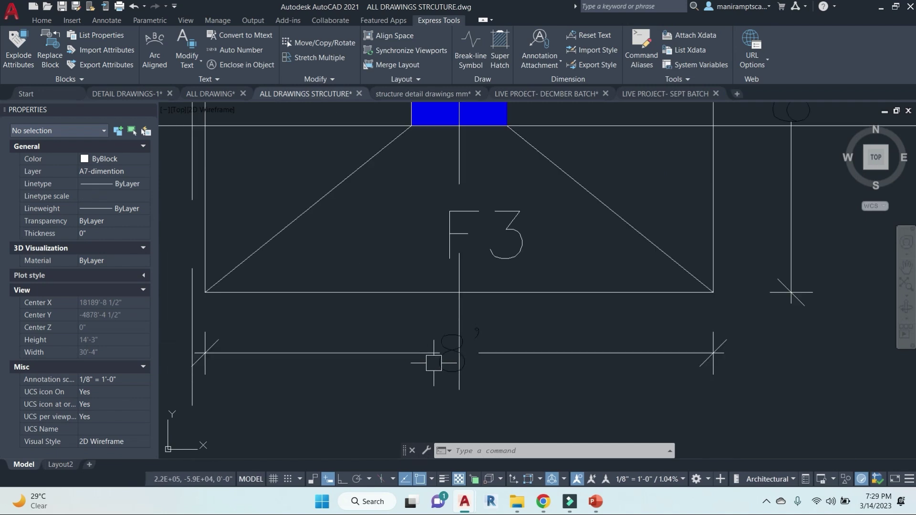
scroll(396, 343, "down", 3)
scroll(457, 266, "up", 2)
scroll(585, 255, "down", 3)
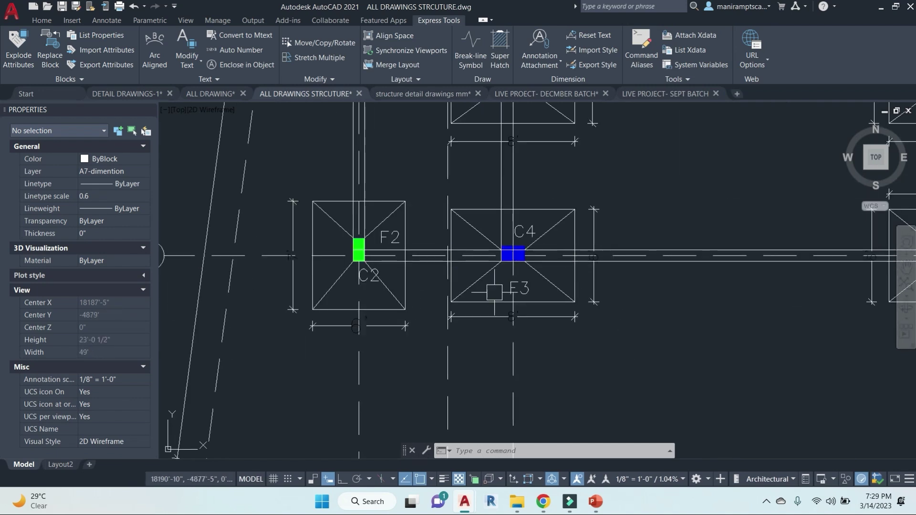
scroll(516, 296, "up", 2)
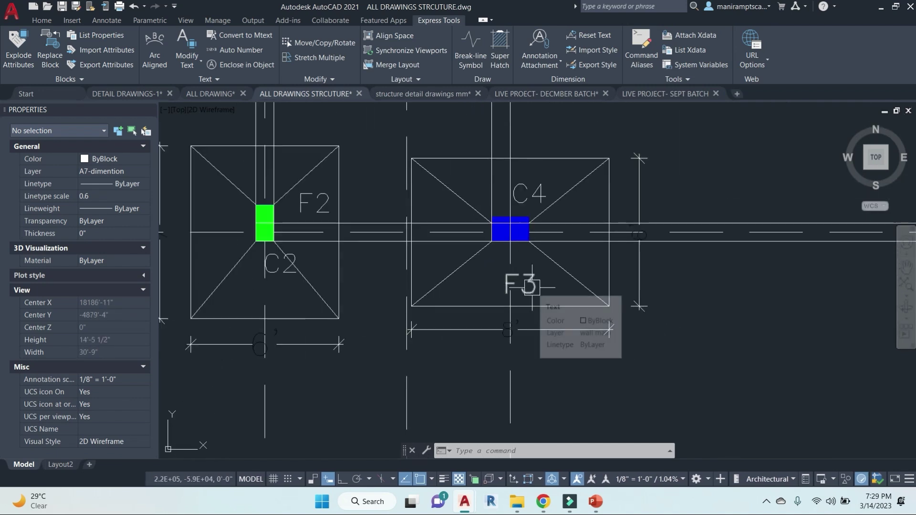
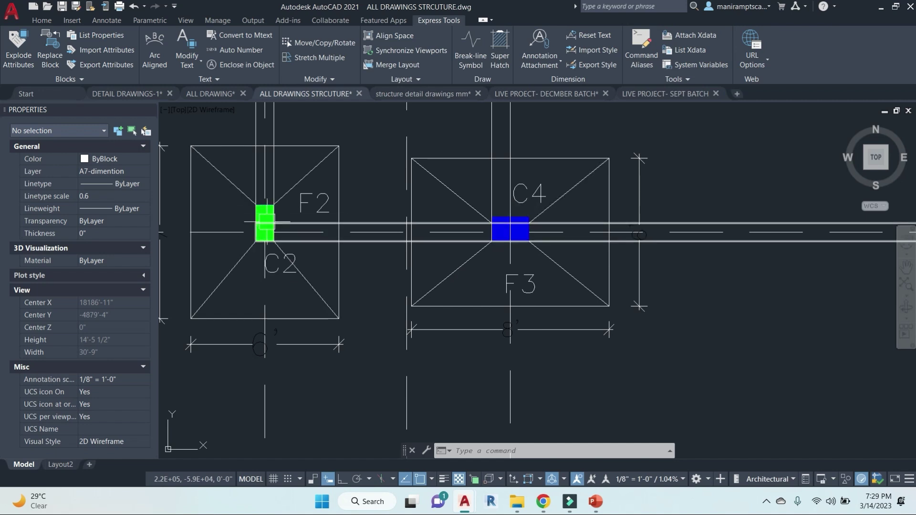
scroll(259, 208, "down", 6)
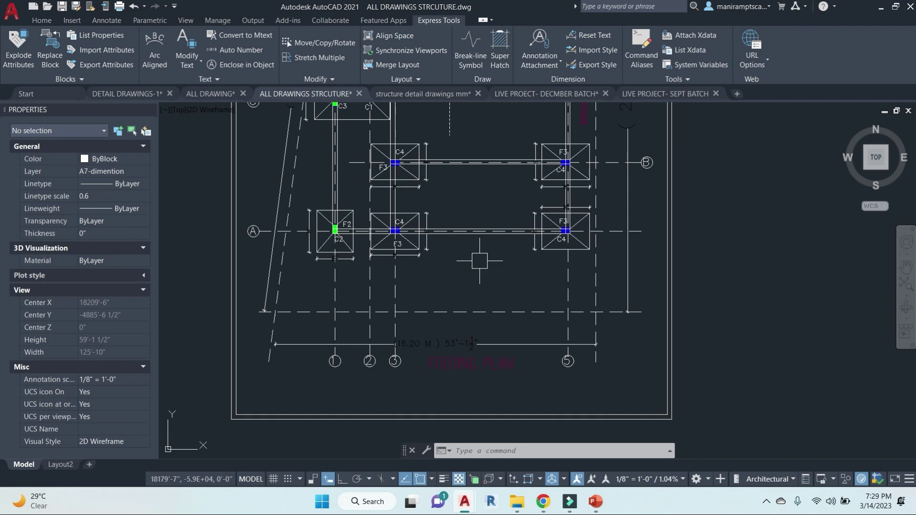
Examine the T.B.-01 and T.B.-02 beams around the staircase and rooms in the beam plan, then view the whole sheet.
scroll(479, 261, "down", 3)
scroll(628, 310, "down", 3)
middle_click_drag(737, 303, 586, 307)
scroll(586, 306, "up", 6)
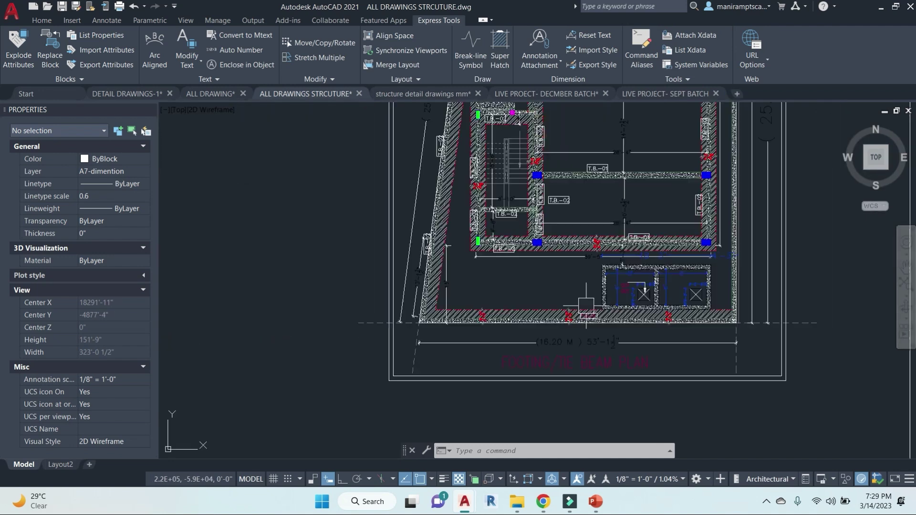
scroll(543, 205, "up", 5)
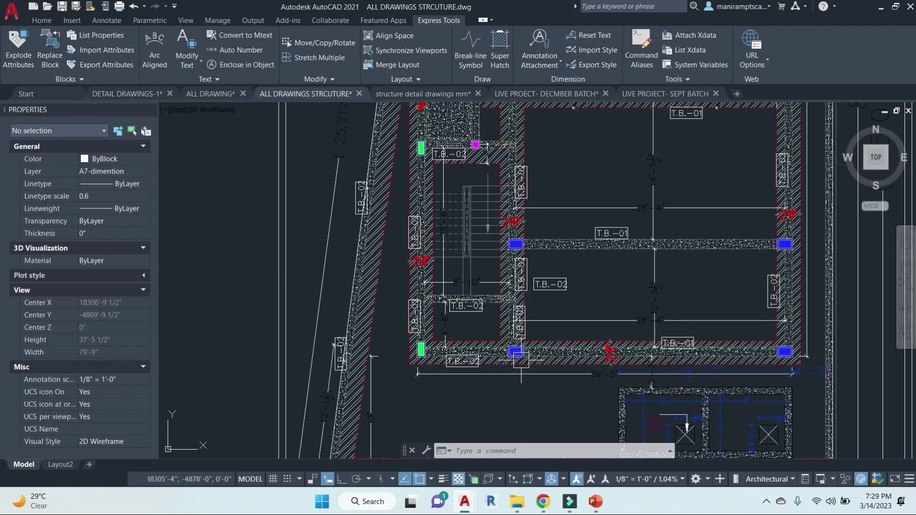
middle_click_drag(505, 243, 508, 353)
scroll(508, 195, "up", 4)
scroll(420, 279, "down", 2)
scroll(463, 238, "down", 10)
key("Escape")
key("Escape")
key("Escape")
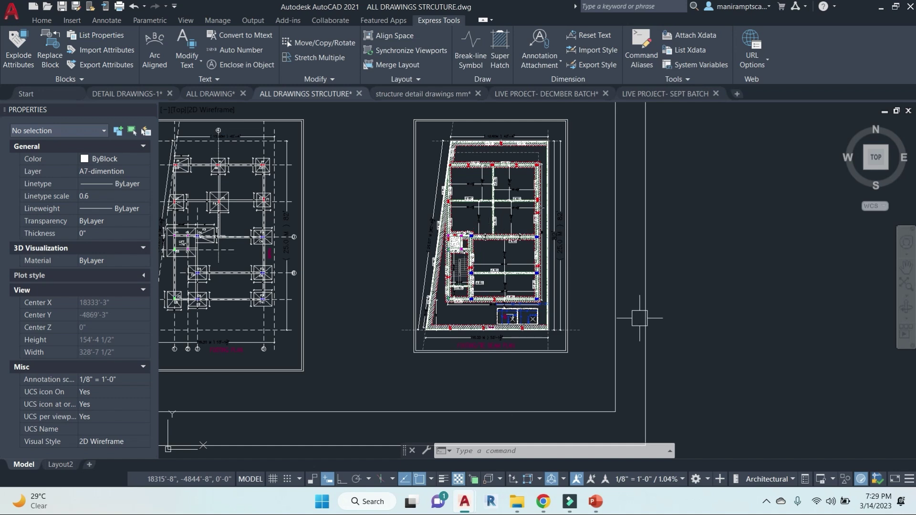
Check the Google Meet class for participants' raised hands and return to the AutoCAD structure detail drawings.
mouse_move(543, 502)
left_click(484, 452)
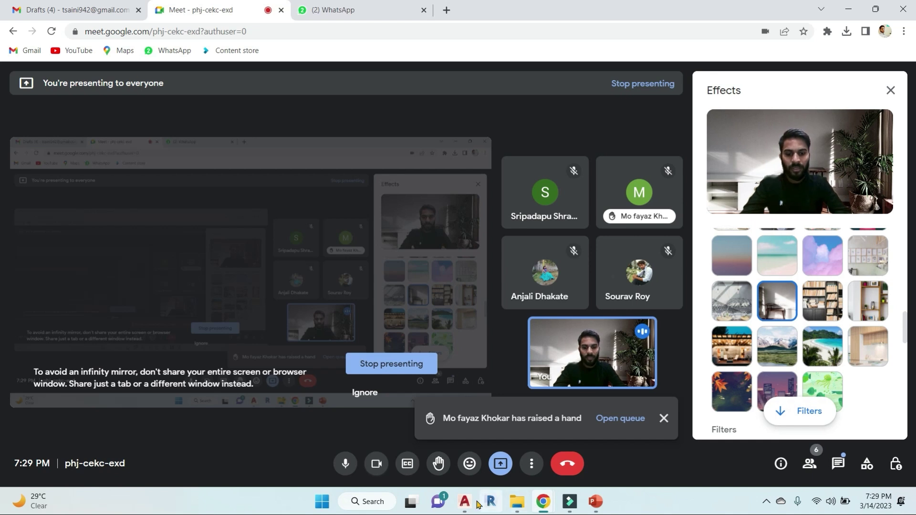
mouse_move(465, 502)
left_click(534, 444)
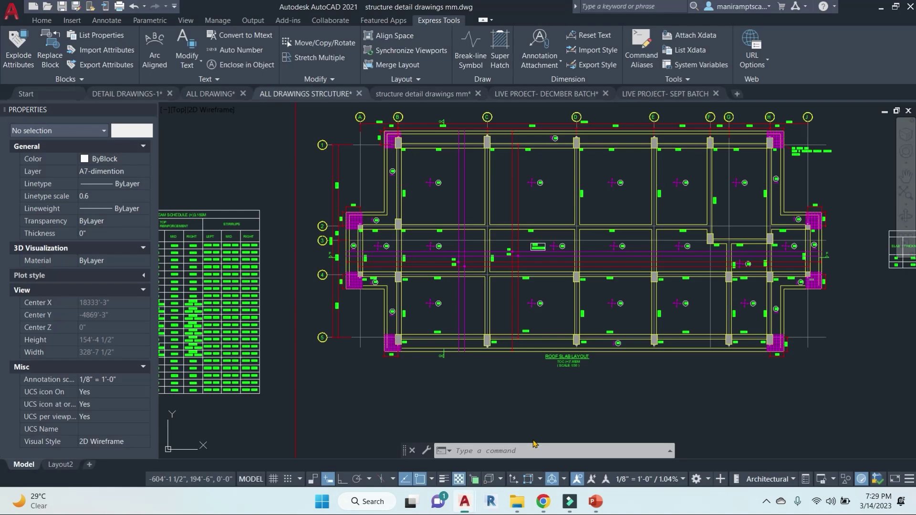
Switch to the ALL DRAWING file and bring the first floor drawings into view.
left_click(213, 94)
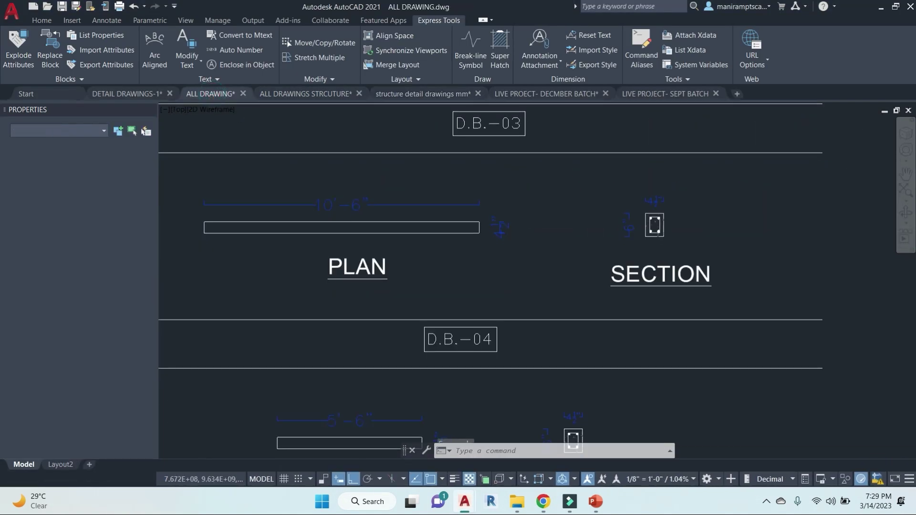
scroll(553, 309, "down", 2)
mouse_move(416, 318)
middle_mouse_down()
mouse_move(587, 297)
mouse_move(599, 228)
middle_mouse_up()
scroll(305, 286, "up", 4)
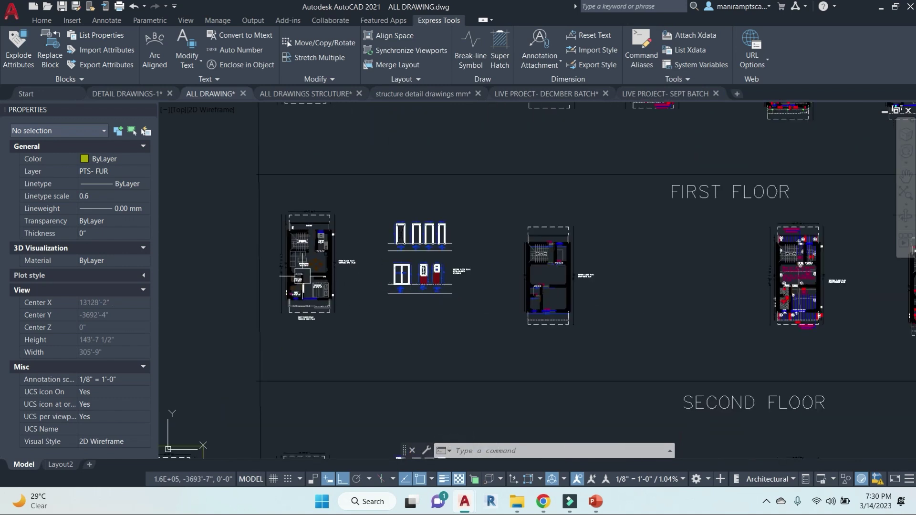
Draw a vertical line on the first floor plan from the kitchen wall's lower end down through the dining table area.
scroll(301, 313, "up", 8)
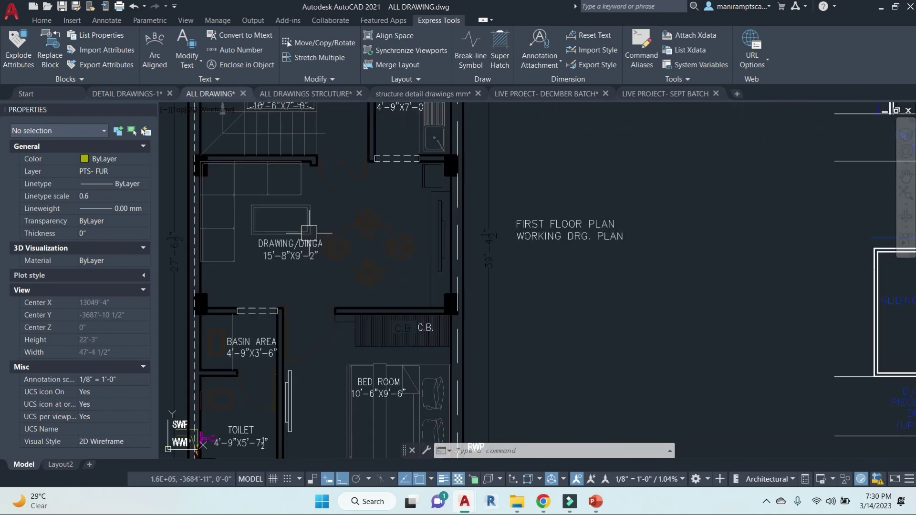
scroll(380, 258, "down", 4)
middle_click_drag(435, 291, 441, 329)
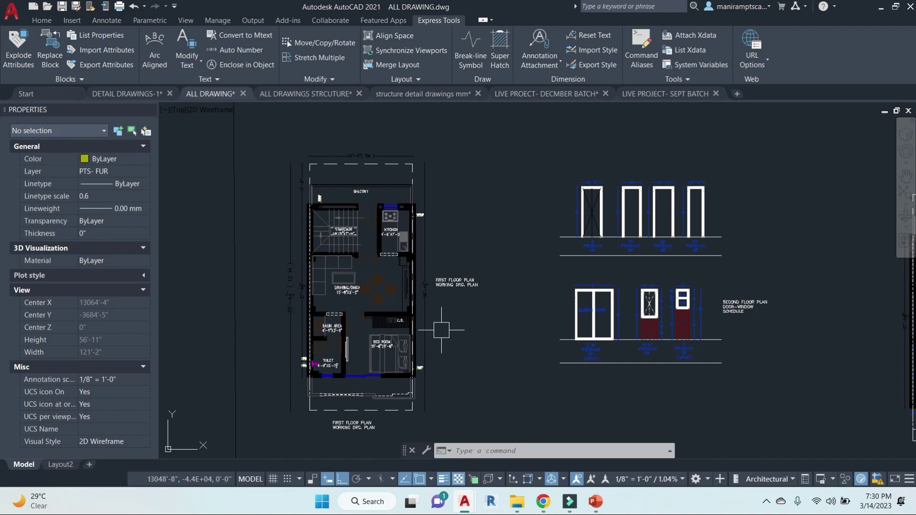
scroll(416, 288, "up", 5)
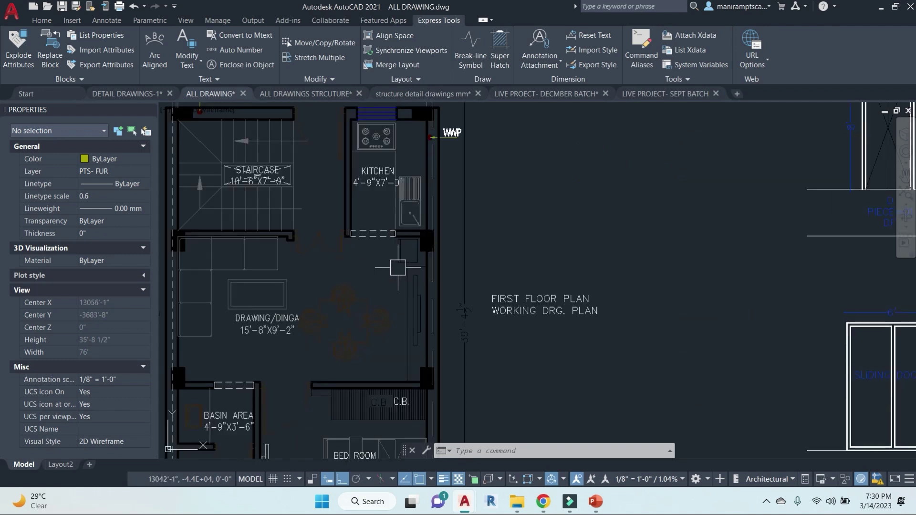
key("Escape")
key("Escape")
key("Escape")
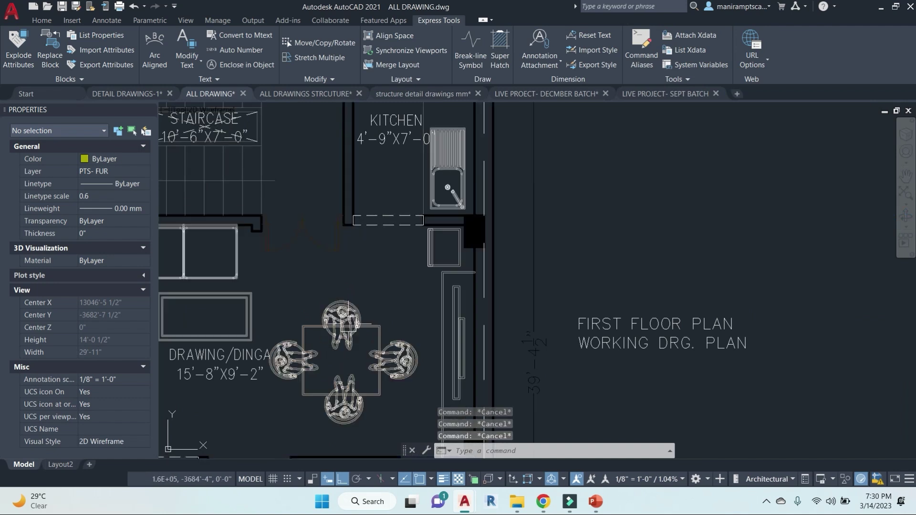
type("l")
key("Return")
left_click(343, 225)
middle_click_drag(345, 364, 371, 212)
left_click(368, 274)
key("Escape")
key("Escape")
Extend the vertical line in the dining area to the upper edge of the bedroom wall.
type("ex")
key("Return")
left_click(400, 306)
key("Return")
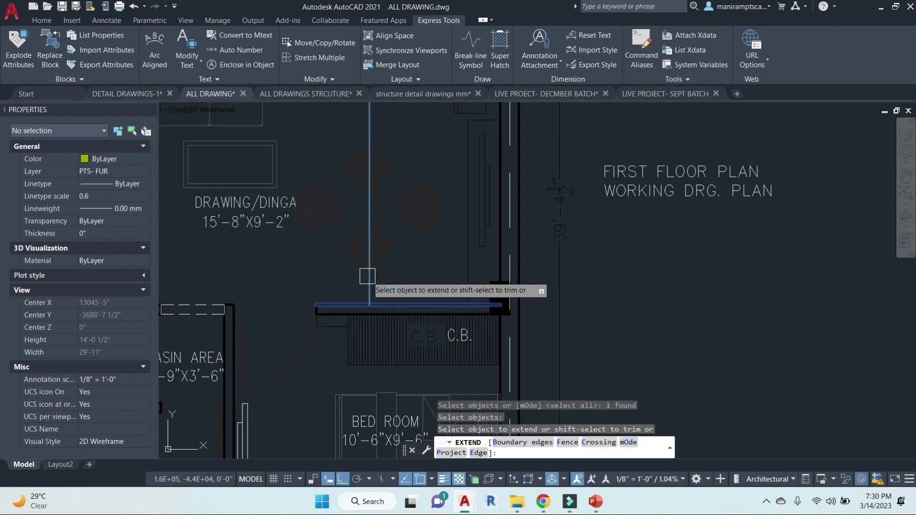
left_click(369, 271)
key("Escape")
key("Escape")
Offset the vertical line 9" towards the outer wall with the TV unit to outline a beam across the dining area.
type("o")
key("Return")
type("9")
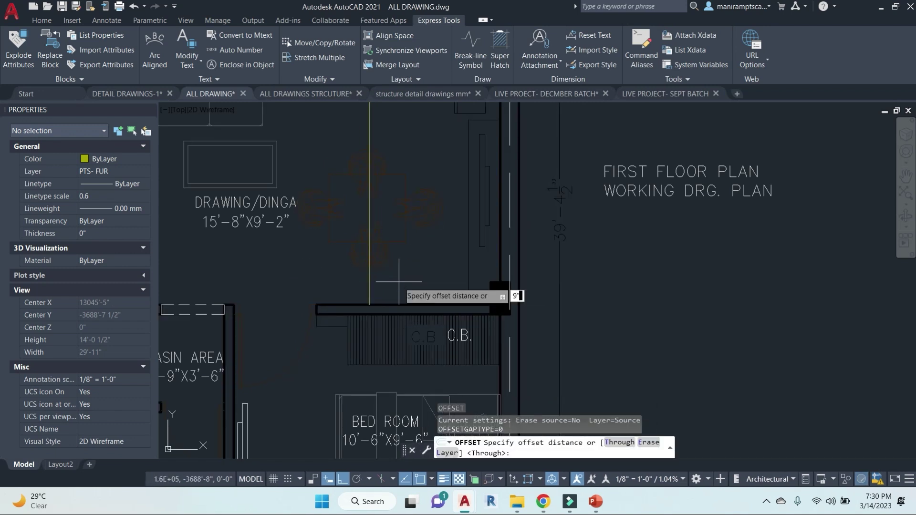
key("Return")
left_click(371, 282)
left_click(405, 285)
key("Escape")
middle_click_drag(409, 262, 426, 330)
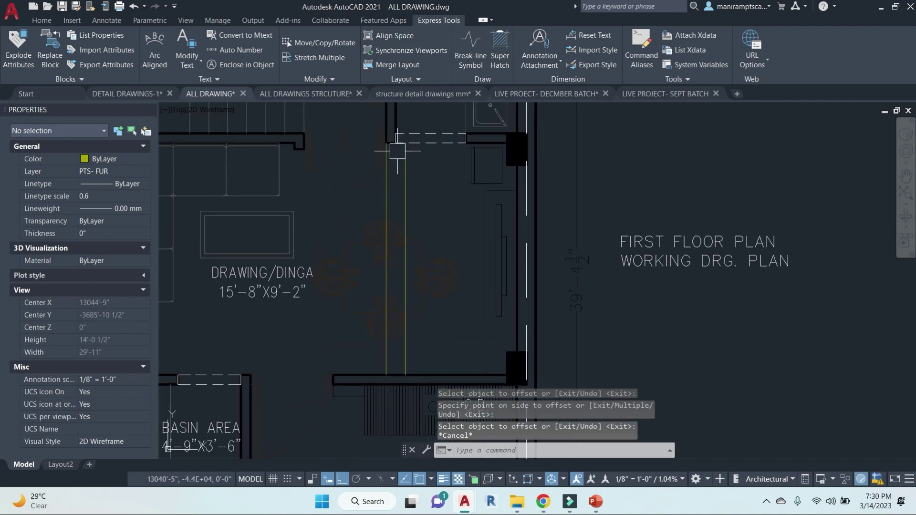
scroll(397, 154, "down", 2)
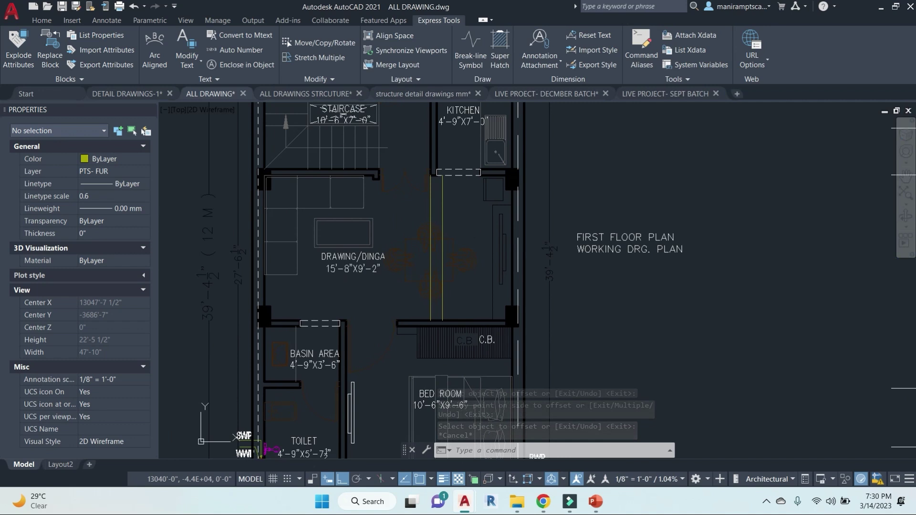
scroll(442, 196, "up", 2)
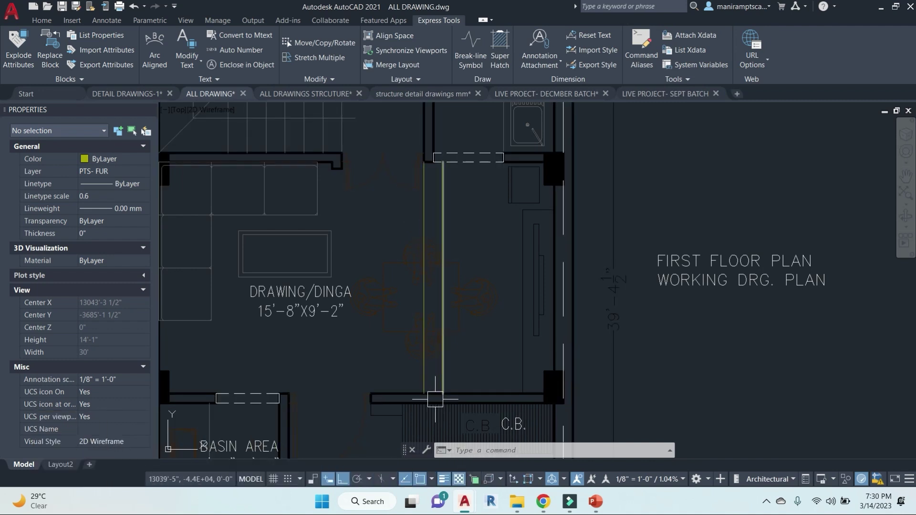
mouse_move(434, 396)
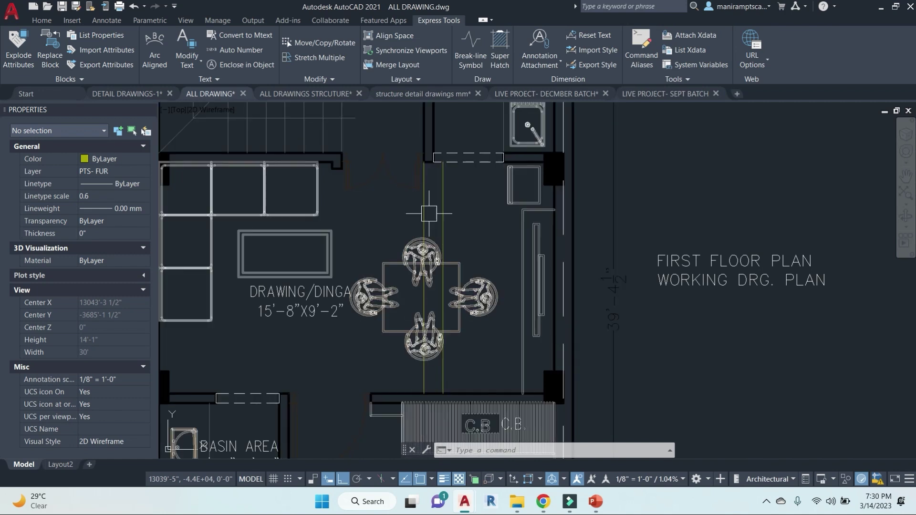
key("Escape")
key("Escape")
Examine the floor-by-floor drawing rows and the second floor slab reinforcement plan.
scroll(439, 210, "down", 2)
scroll(461, 222, "down", 6)
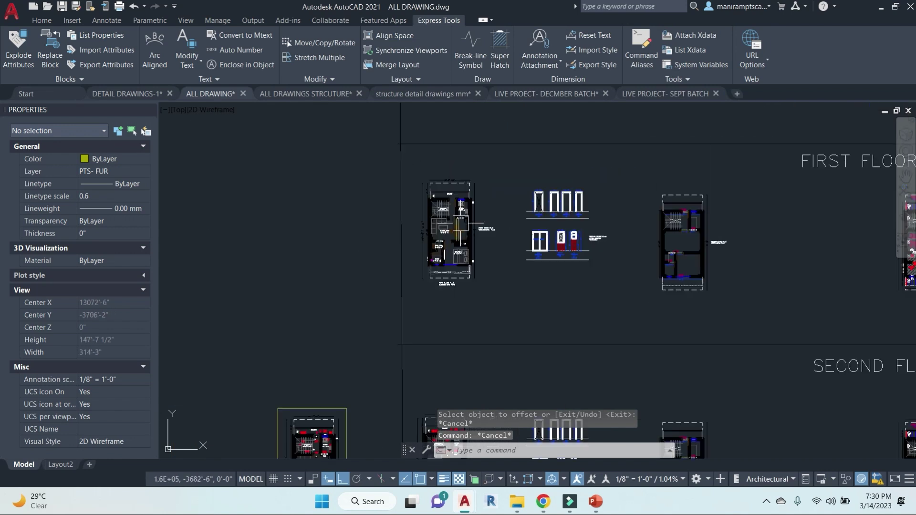
middle_click_drag(451, 336, 434, 210)
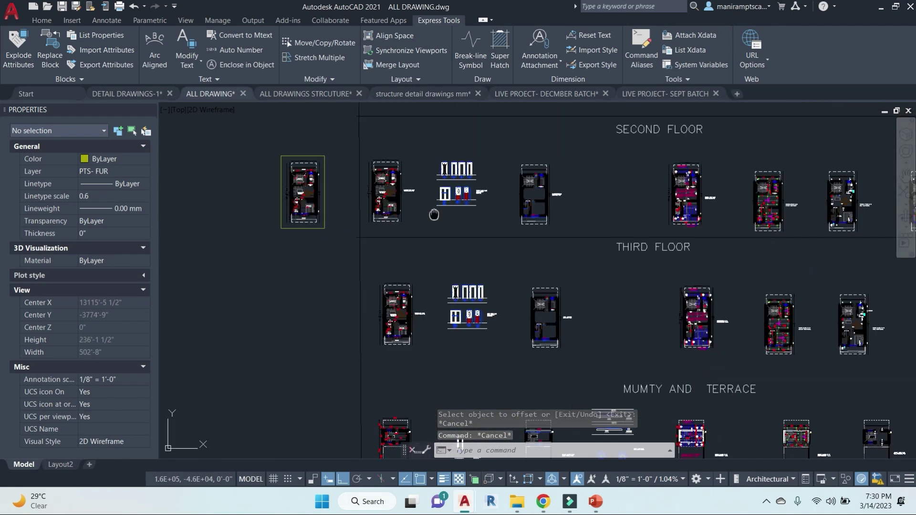
mouse_move(606, 398)
middle_mouse_down()
mouse_move(576, 345)
mouse_move(612, 240)
mouse_move(615, 343)
middle_mouse_up()
scroll(611, 188, "up", 4)
mouse_move(636, 208)
middle_mouse_down()
mouse_move(622, 311)
mouse_move(586, 386)
middle_mouse_up()
middle_click_drag(686, 196, 600, 278)
scroll(600, 279, "up", 4)
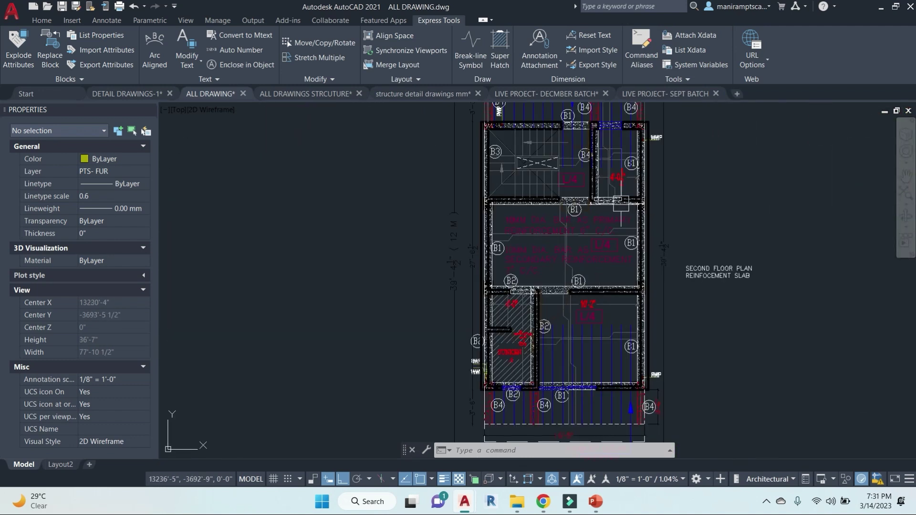
scroll(559, 337, "down", 2)
scroll(564, 172, "up", 3)
scroll(588, 288, "down", 3)
Examine the ceiling and wall electrical plans of the upper floors, including switchboard and power point locations.
middle_click_drag(752, 277, 561, 269)
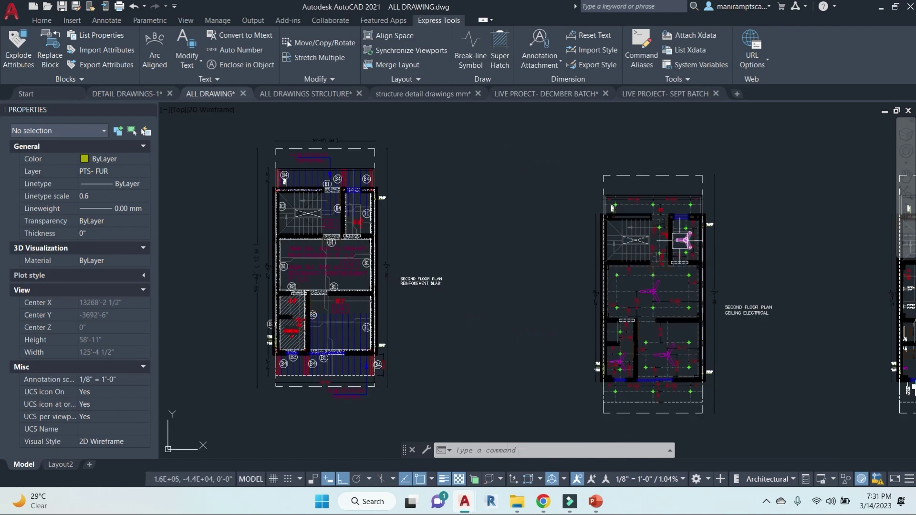
middle_click_drag(607, 343, 558, 312)
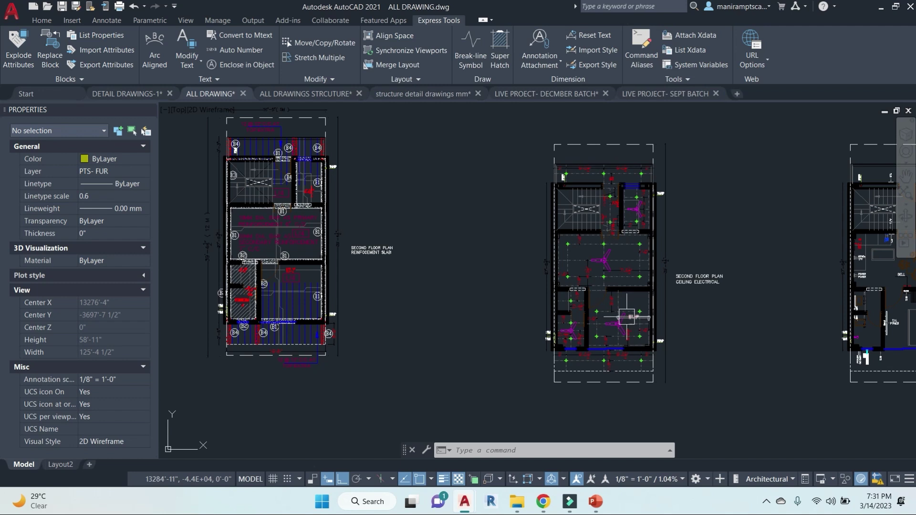
scroll(626, 316, "down", 2)
scroll(605, 307, "up", 4)
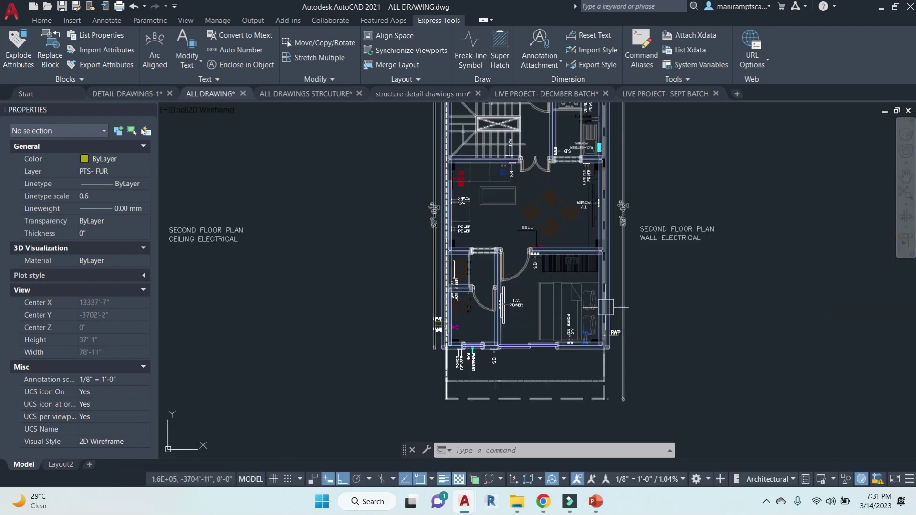
scroll(605, 307, "down", 5)
middle_click_drag(592, 380, 619, 306)
scroll(593, 378, "up", 3)
scroll(572, 376, "up", 10)
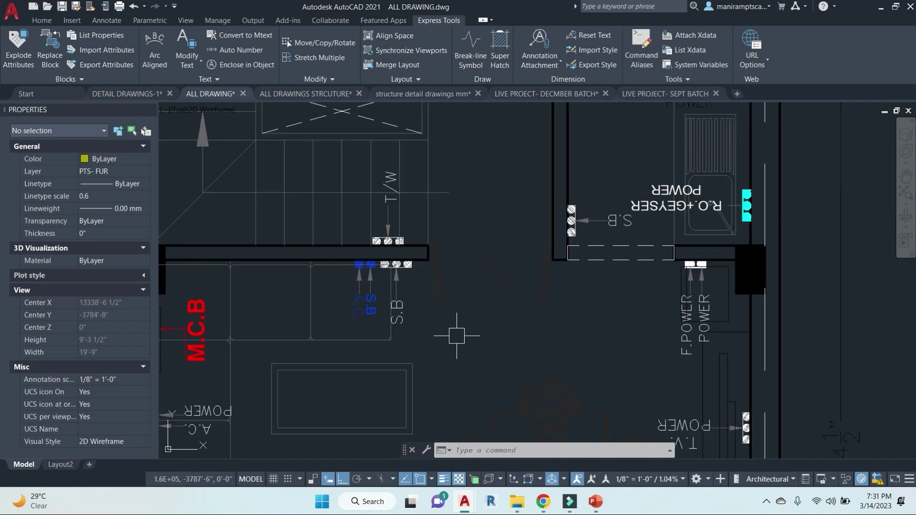
Examine the mumty floor working drawing, including the terrace, staircase, doors, windows and wall dimensions.
scroll(456, 335, "down", 12)
mouse_move(623, 375)
middle_mouse_down()
mouse_move(574, 329)
mouse_move(641, 205)
middle_mouse_up()
mouse_move(557, 372)
middle_mouse_down()
mouse_move(585, 276)
mouse_move(621, 280)
middle_mouse_up()
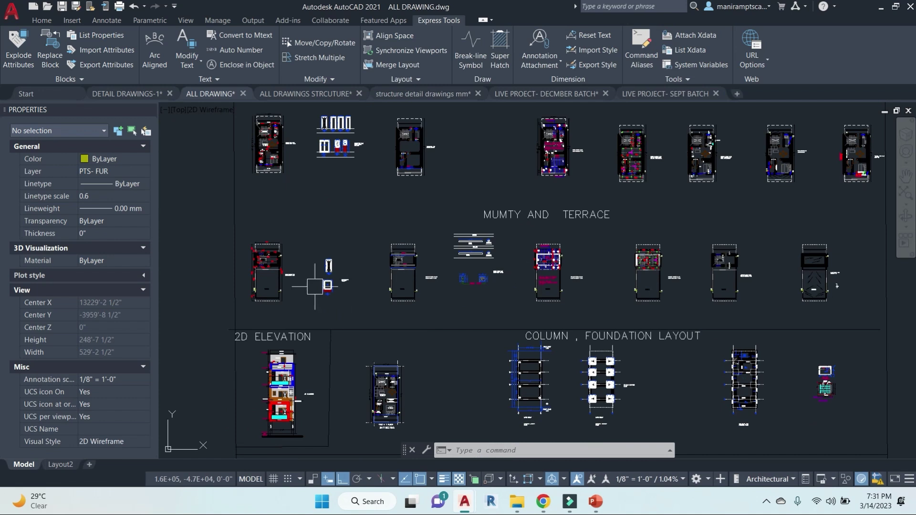
scroll(336, 288, "up", 2)
scroll(327, 323, "up", 2)
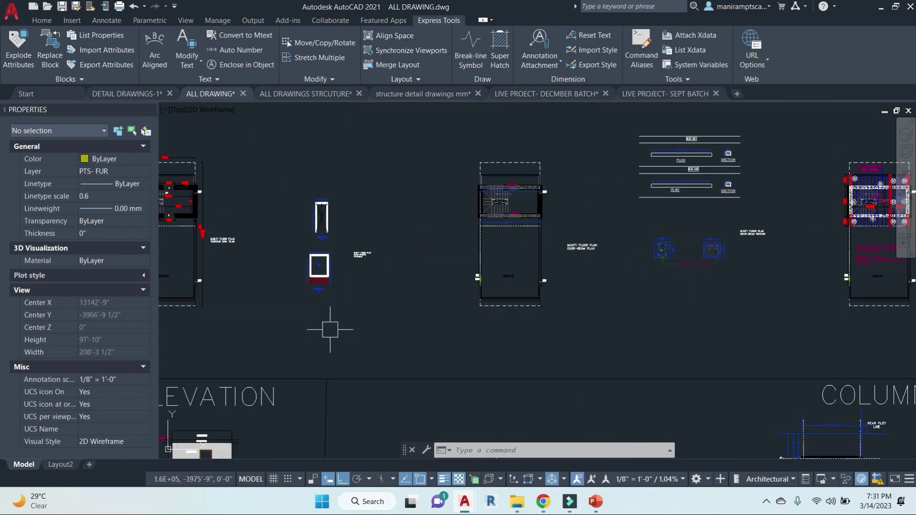
middle_click_drag(327, 323, 542, 323)
scroll(371, 280, "up", 6)
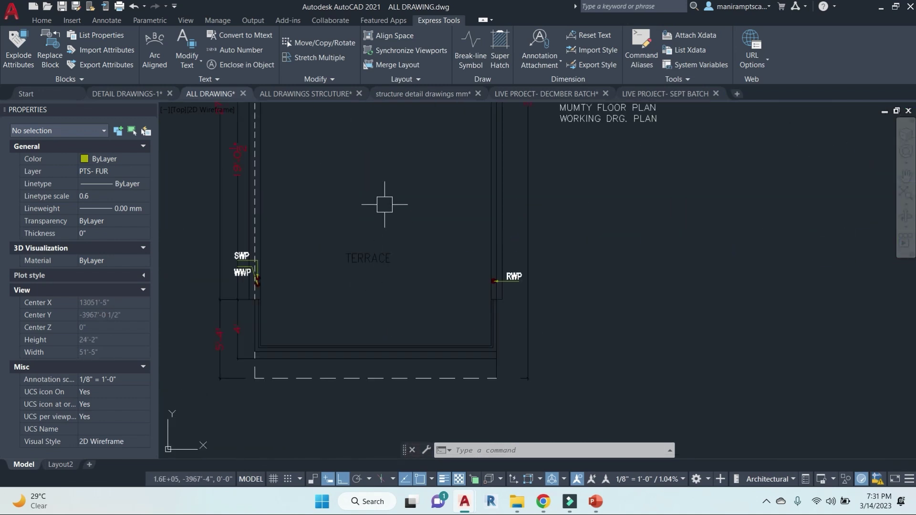
middle_click_drag(384, 205, 411, 253)
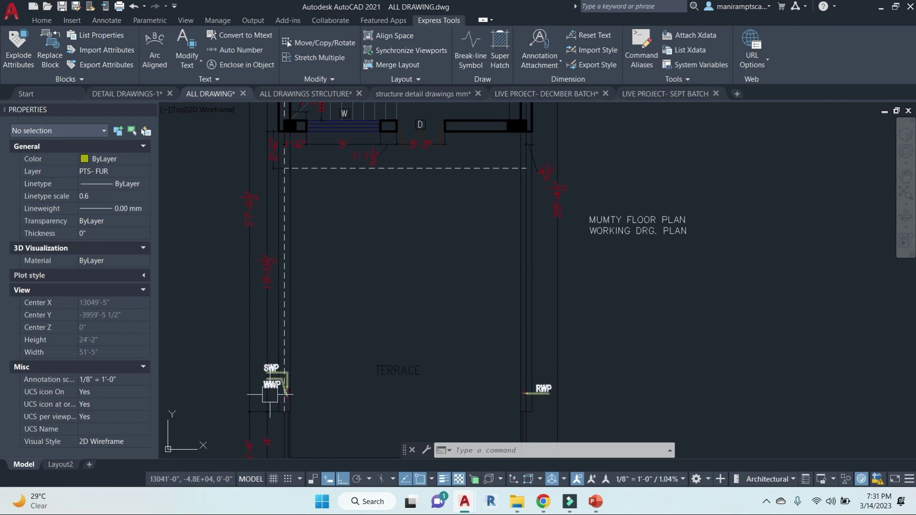
middle_click_drag(370, 274, 367, 421)
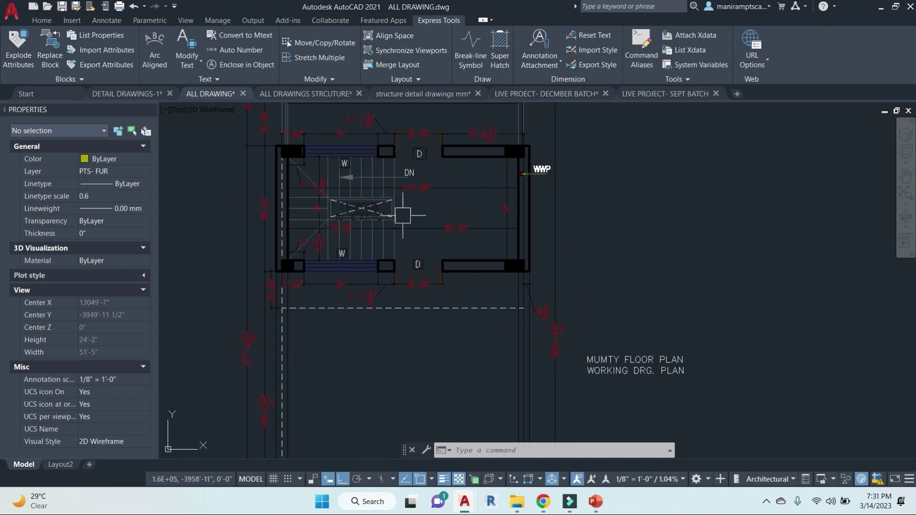
scroll(402, 215, "down", 3)
scroll(334, 163, "up", 5)
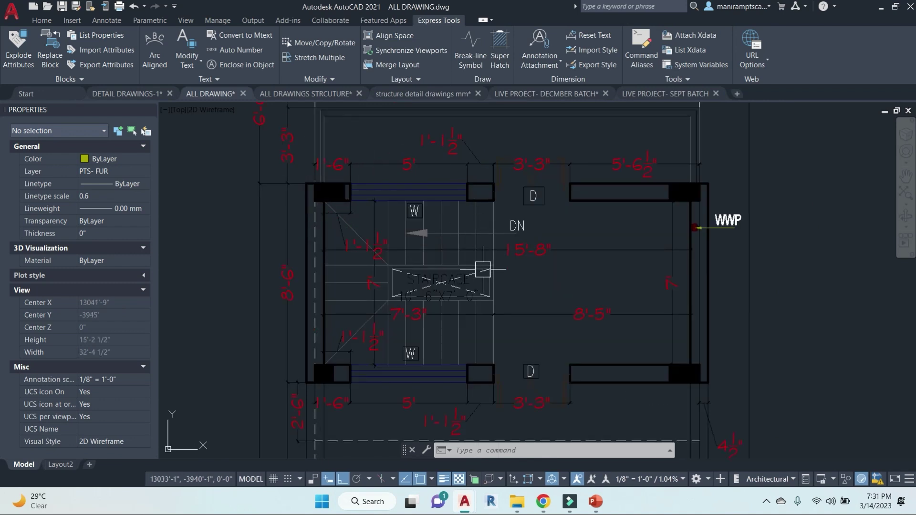
Examine the mumty floor door-beam plan and its beam section details.
scroll(483, 270, "down", 6)
middle_click_drag(639, 318, 468, 285)
mouse_move(651, 339)
middle_mouse_down()
mouse_move(417, 310)
mouse_move(595, 347)
middle_mouse_up()
scroll(570, 205, "up", 6)
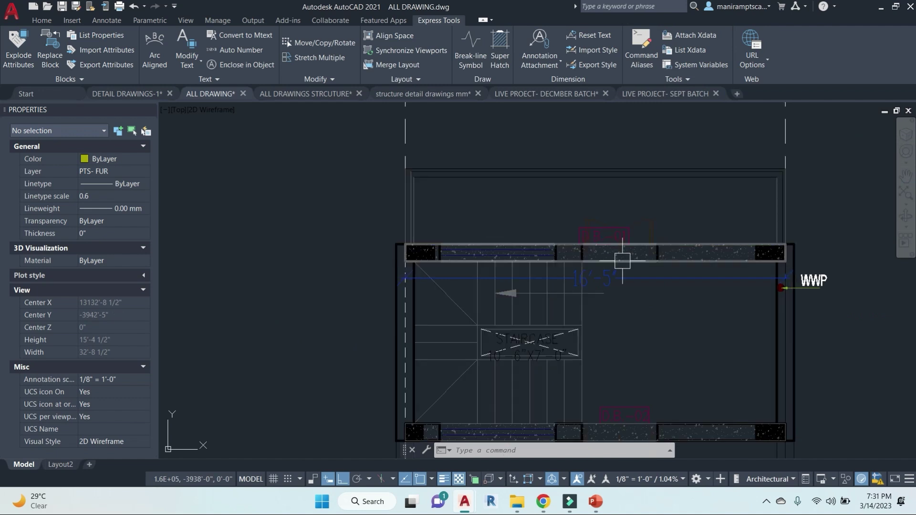
scroll(733, 290, "down", 6)
middle_click_drag(717, 372, 528, 317)
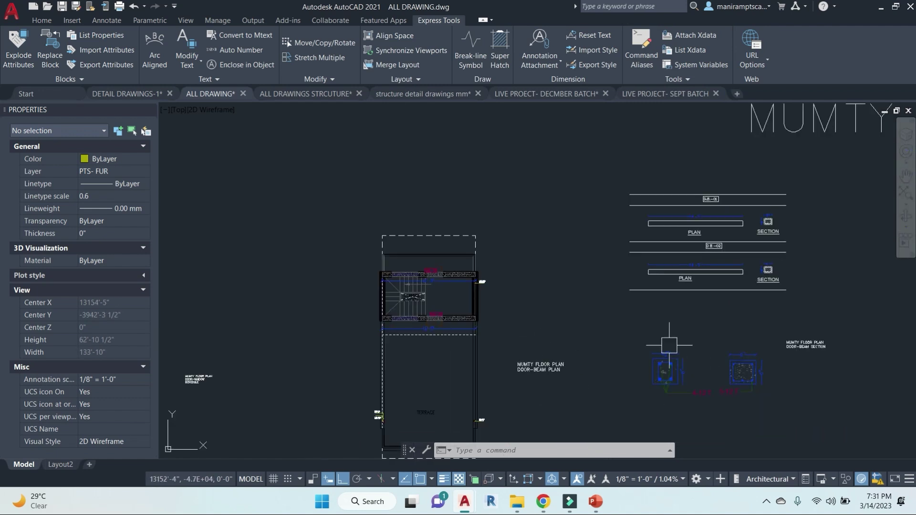
middle_click_drag(669, 346, 569, 265)
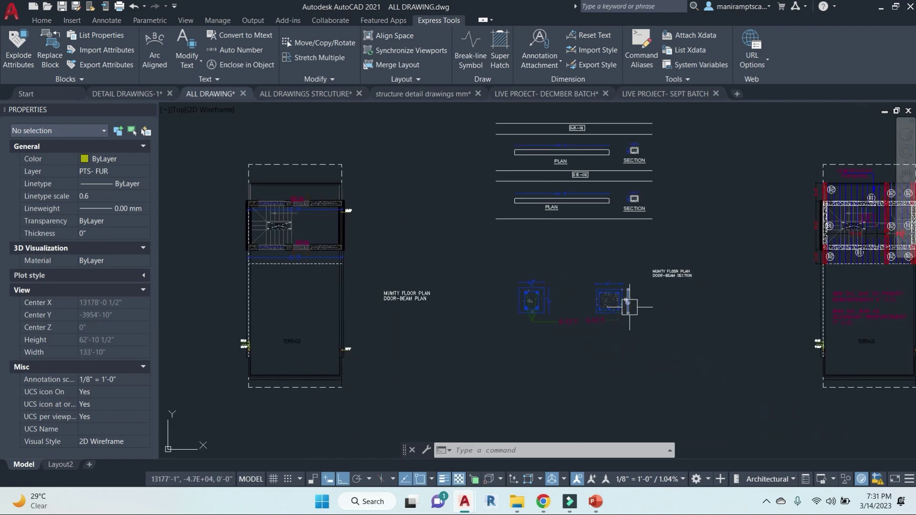
Examine the column layout plan, including its grid lines, C1 columns and dimensions.
scroll(629, 306, "down", 2)
middle_click_drag(668, 334, 382, 248)
scroll(585, 361, "down", 3)
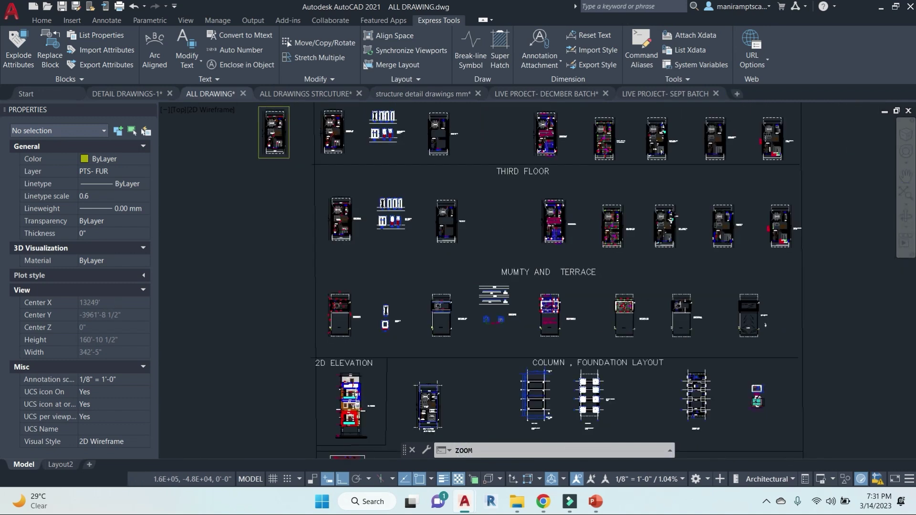
scroll(618, 417, "down", 4)
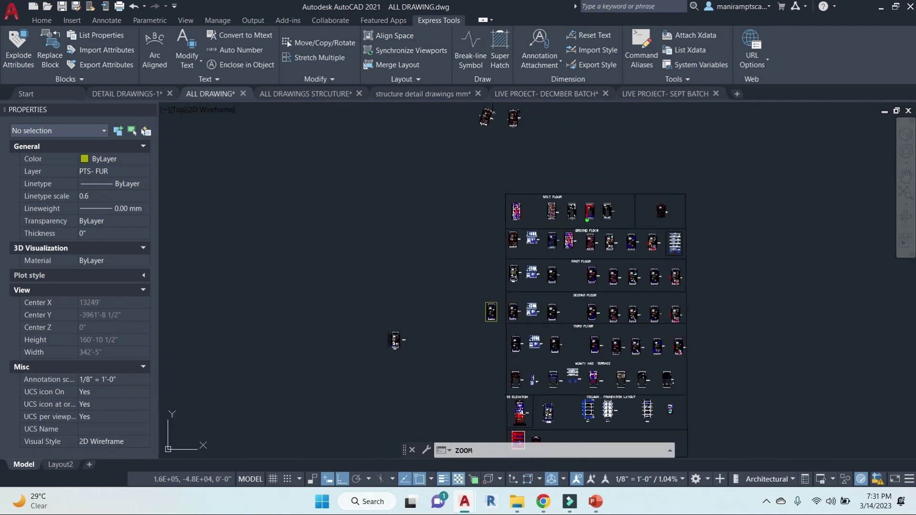
scroll(500, 335, "down", 2)
middle_click_drag(635, 335, 634, 247)
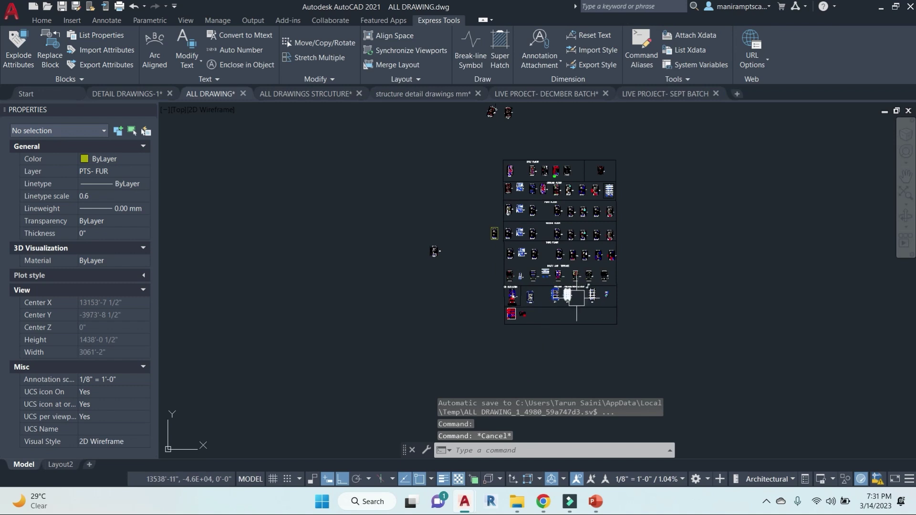
scroll(553, 298, "up", 14)
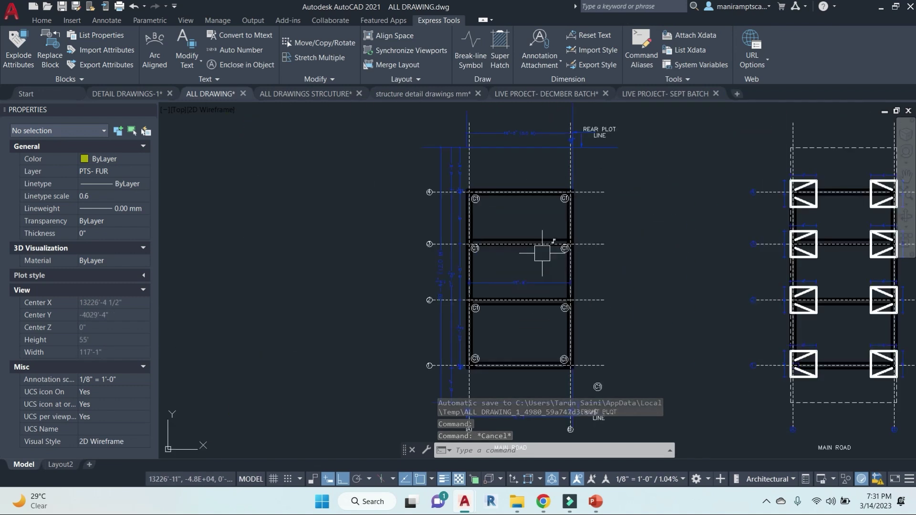
middle_click_drag(611, 343, 607, 249)
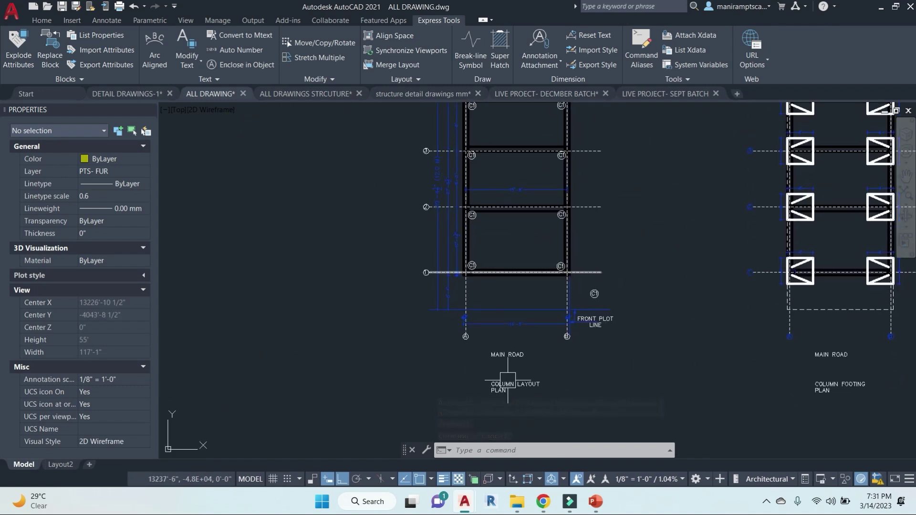
scroll(472, 274, "up", 6)
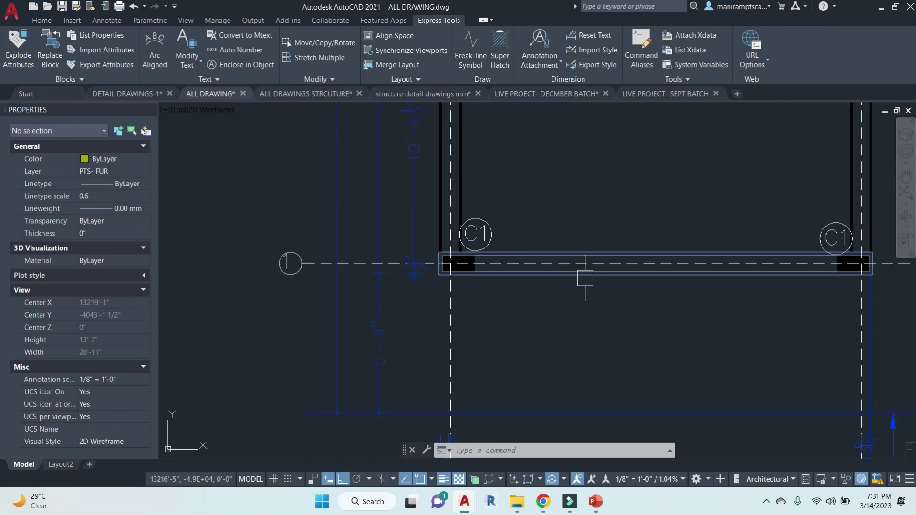
middle_click_drag(554, 155, 466, 391)
middle_click_drag(436, 225, 417, 325)
middle_click_drag(438, 244, 427, 457)
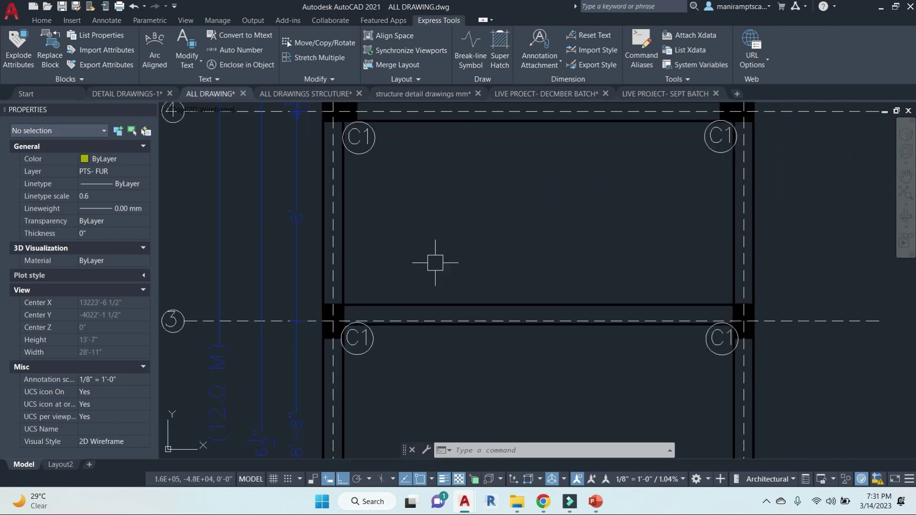
middle_click_drag(435, 262, 447, 371)
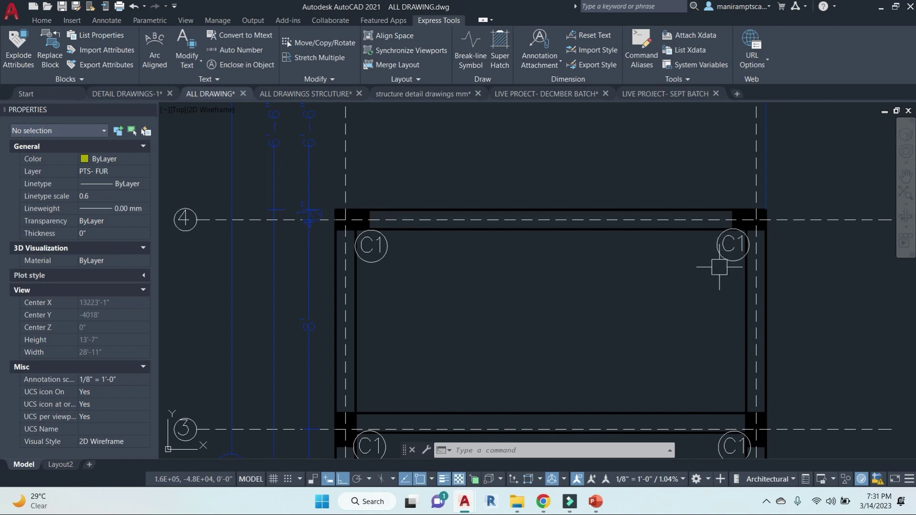
scroll(719, 267, "down", 4)
middle_click_drag(615, 245, 587, 189)
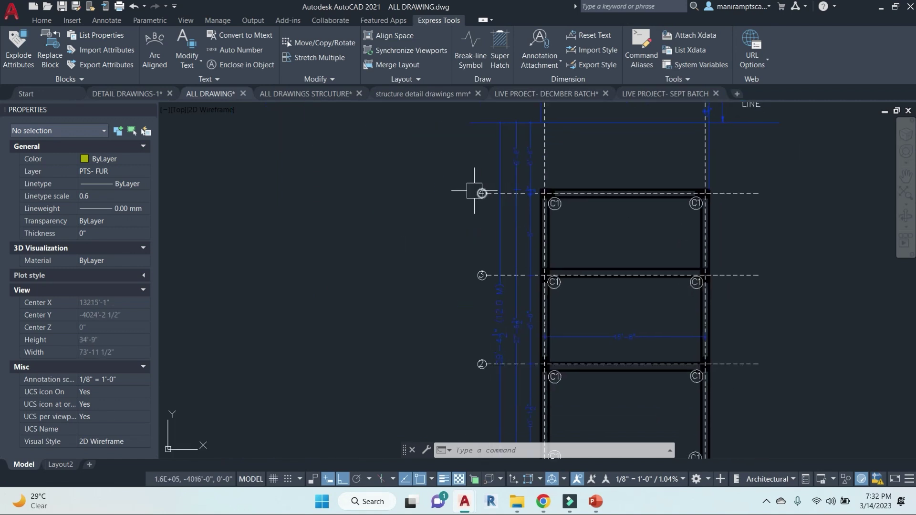
Check the C1 columns at each grid intersection of the column layout plan and compare them with the footings on grid line 1.
scroll(504, 344, "down", 8)
scroll(420, 228, "up", 4)
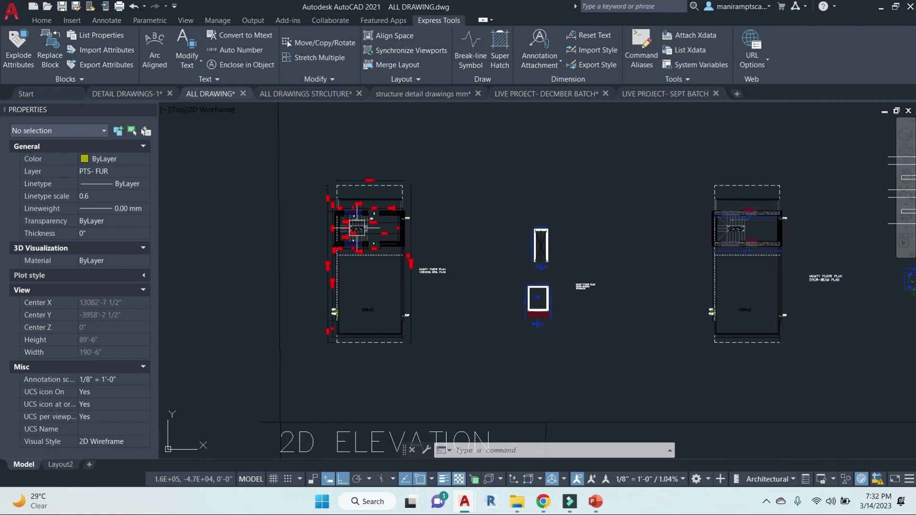
scroll(356, 228, "down", 10)
scroll(611, 343, "up", 8)
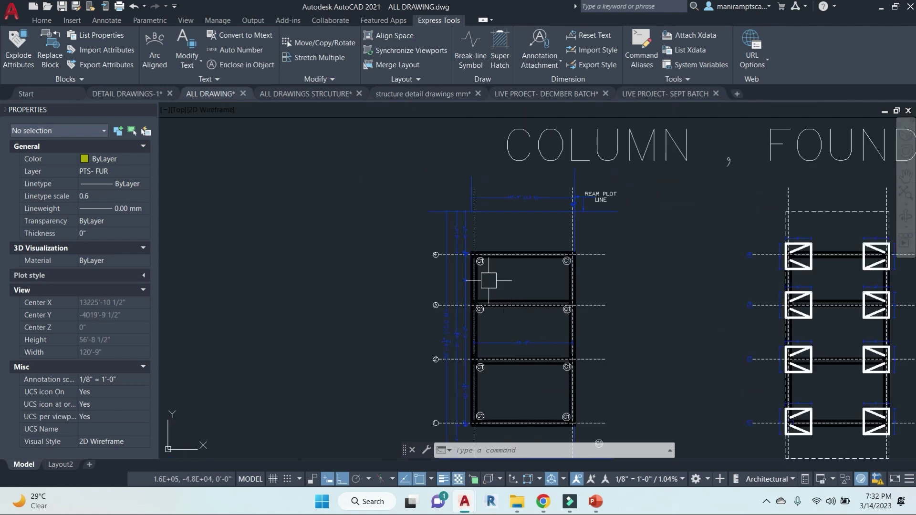
middle_click_drag(609, 346, 584, 257)
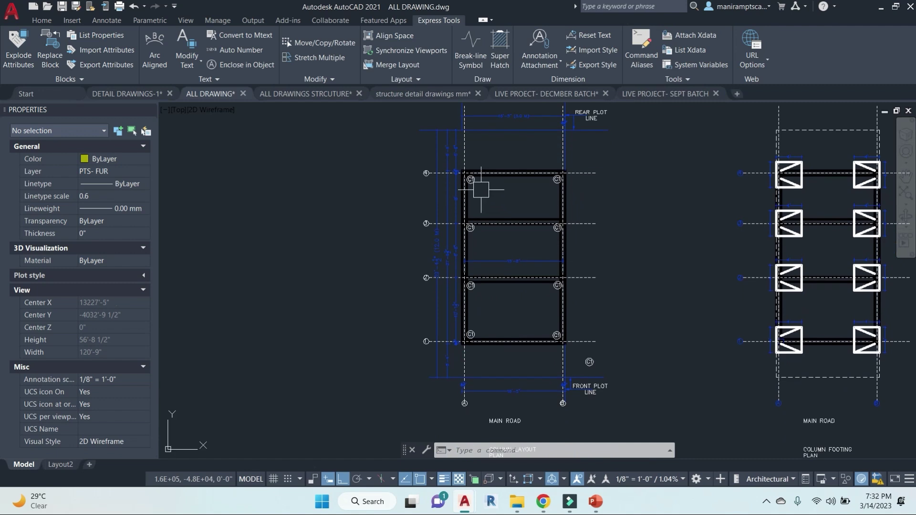
scroll(481, 189, "up", 8)
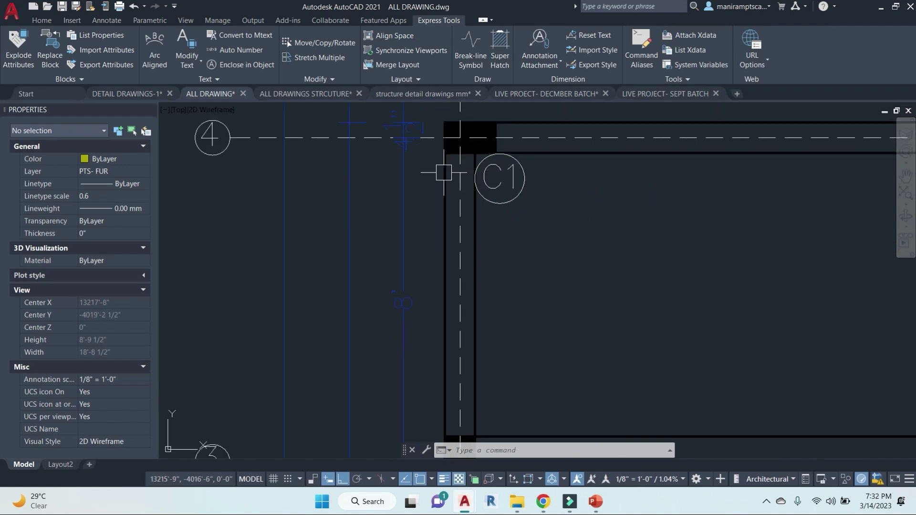
scroll(488, 260, "down", 8)
mouse_move(489, 260)
middle_mouse_down()
mouse_move(514, 203)
mouse_move(509, 189)
middle_mouse_up()
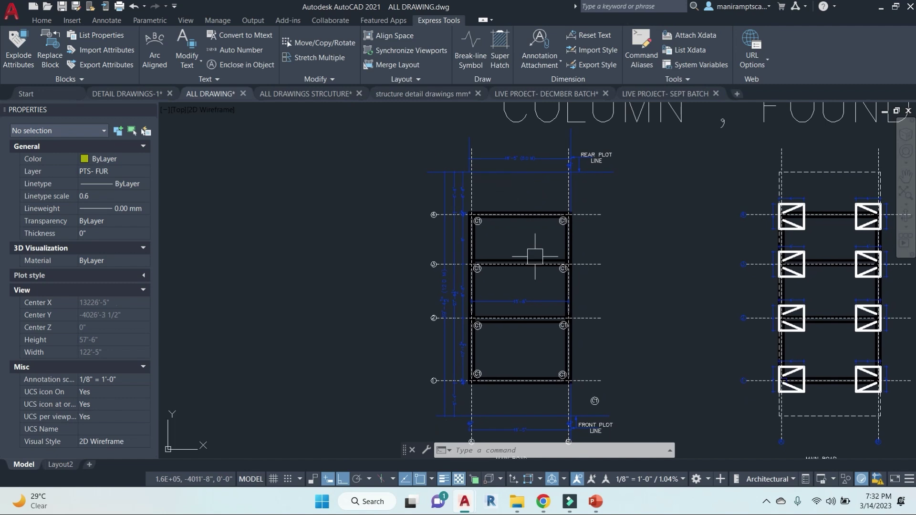
middle_click_drag(600, 379, 595, 350)
middle_click_drag(502, 357, 478, 337)
scroll(458, 332, "up", 8)
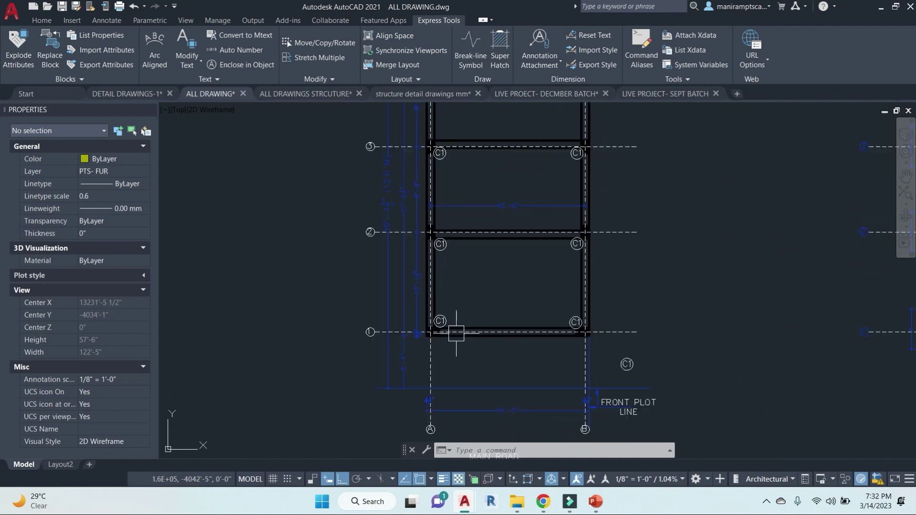
scroll(392, 271, "down", 2)
middle_click_drag(607, 347, 372, 296)
scroll(553, 272, "up", 4)
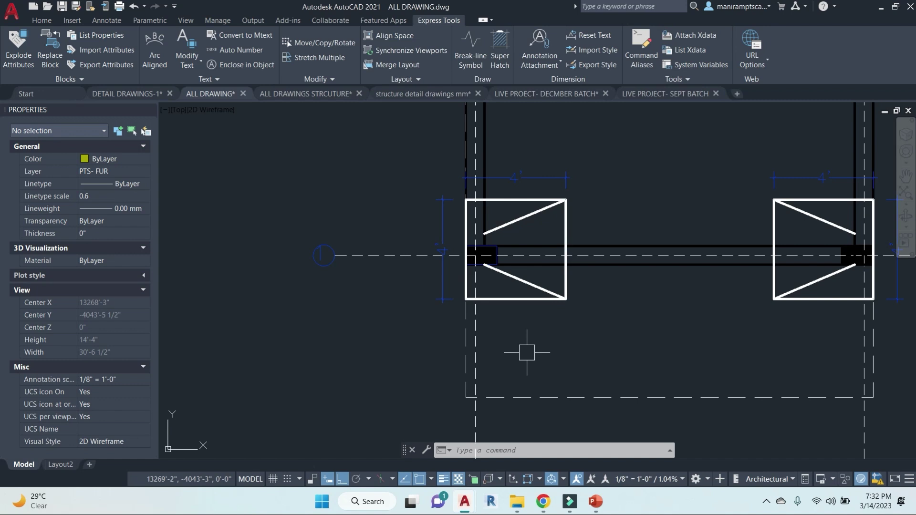
Switch to the Google Meet call to check it, and return to the AutoCAD drawing.
mouse_move(553, 507)
left_click(491, 465)
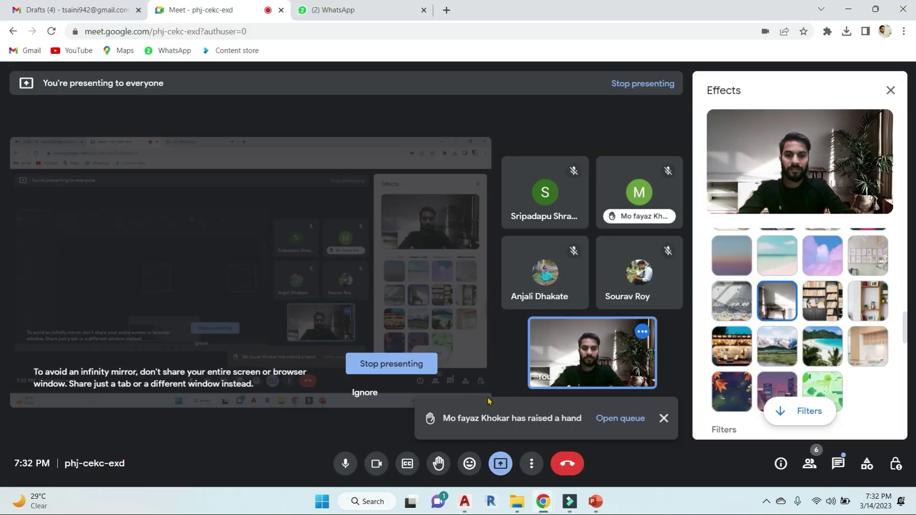
left_click(848, 10)
Explode the grid-line block of the column footing plan into separate grid lines and bubbles.
middle_click_drag(675, 204, 650, 352)
scroll(508, 319, "down", 2)
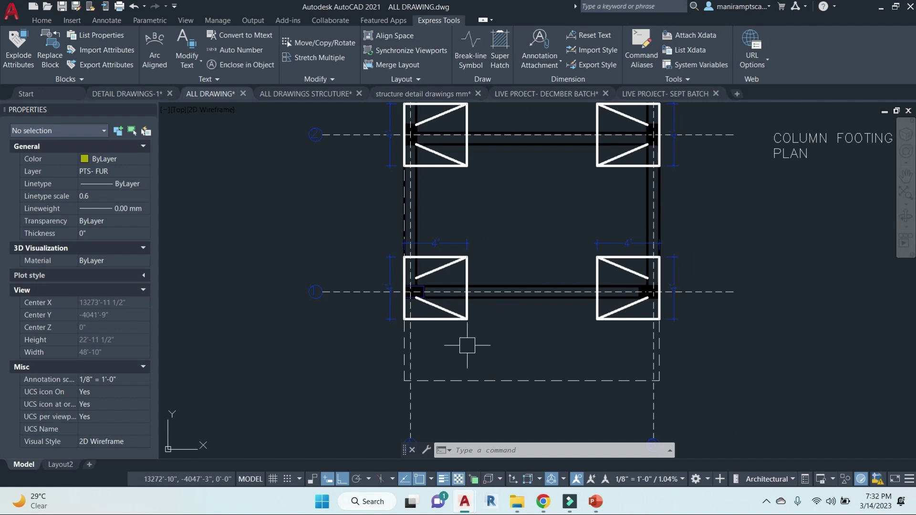
scroll(467, 339, "down", 4)
scroll(446, 389, "up", 7)
left_click(478, 361)
left_click(412, 287)
key("Escape")
key("Escape")
left_click(511, 361)
left_click(379, 285)
scroll(443, 306, "down", 4)
scroll(442, 305, "down", 3)
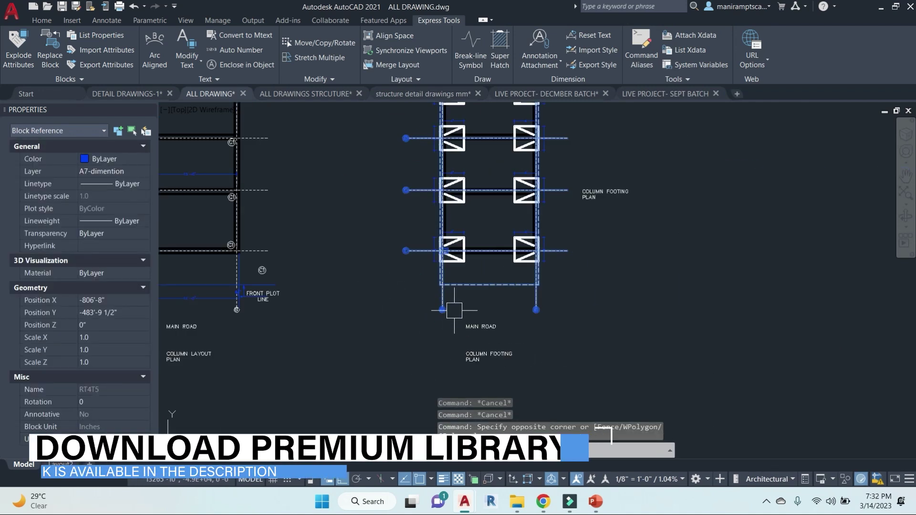
scroll(415, 286, "up", 7)
type("xx")
key("Return")
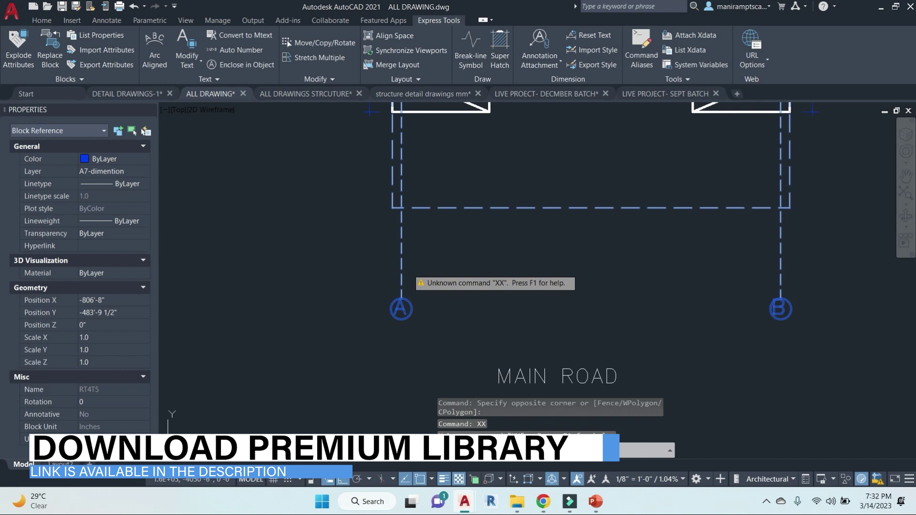
key("Escape")
key("Escape")
Check grid lines A and B below the column footing plan by selecting them with their bubbles, and clear the selection.
left_click(436, 330)
left_click(369, 276)
key("Escape")
key("Escape")
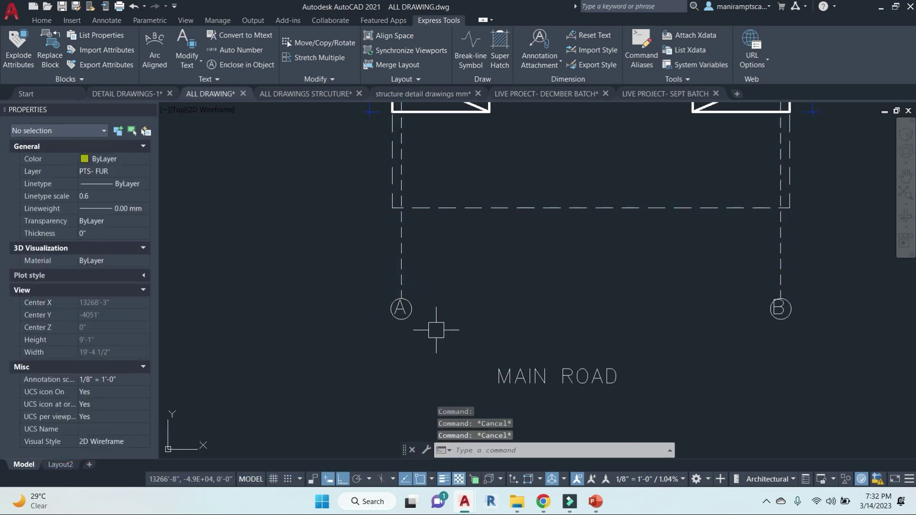
key("Escape")
left_click(814, 344)
left_click(364, 292)
key("Escape")
key("Escape")
left_click(862, 329)
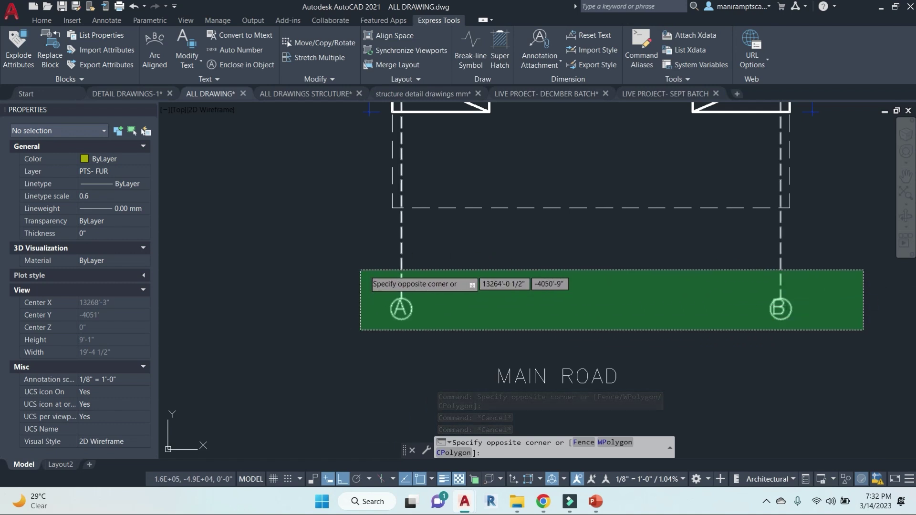
key("Escape")
scroll(567, 292, "down", 6)
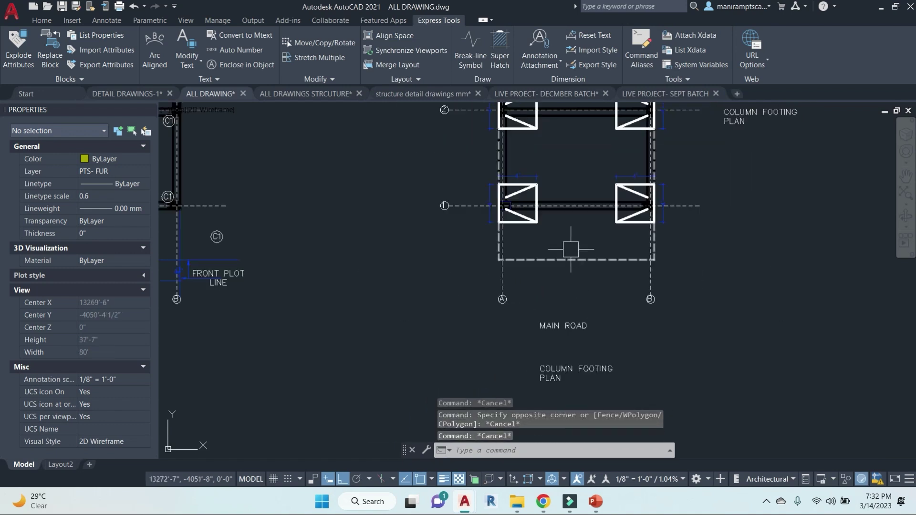
Try to move the square footing outline at grid A-4 outward beyond the plot boundary, and undo the move.
middle_click_drag(565, 250, 556, 298)
middle_click_drag(559, 220, 544, 275)
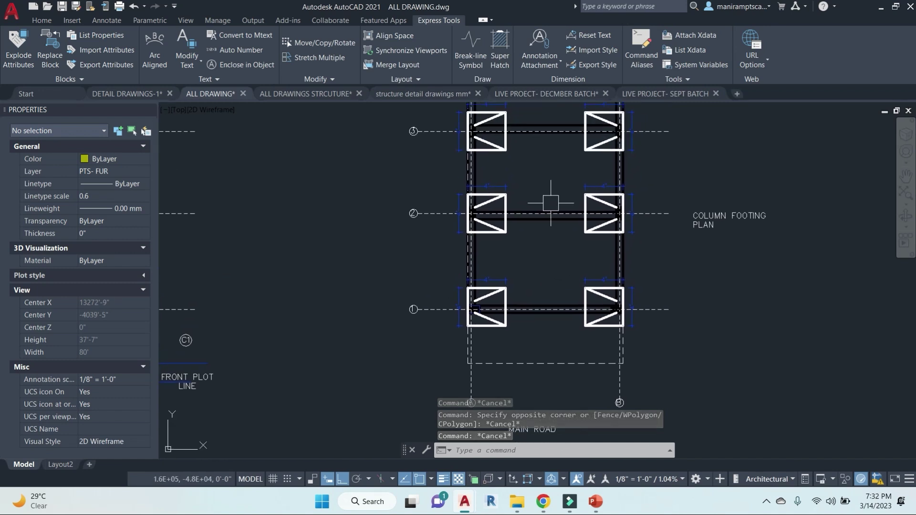
middle_click_drag(553, 180, 556, 256)
scroll(479, 143, "up", 6)
middle_click_drag(477, 143, 500, 209)
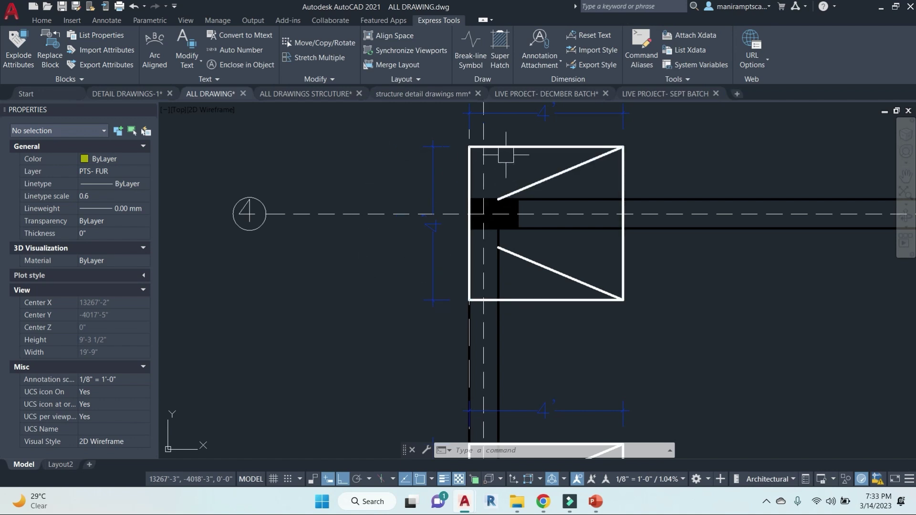
left_click(537, 147)
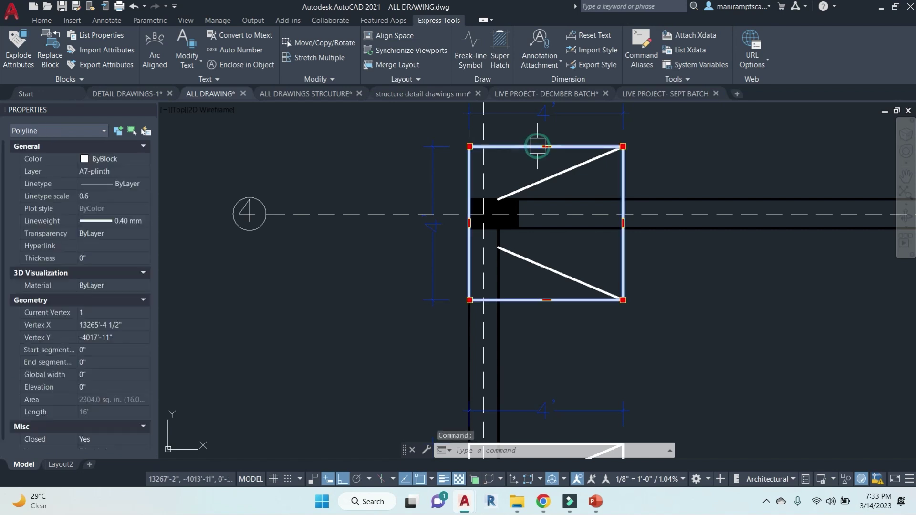
key("Return")
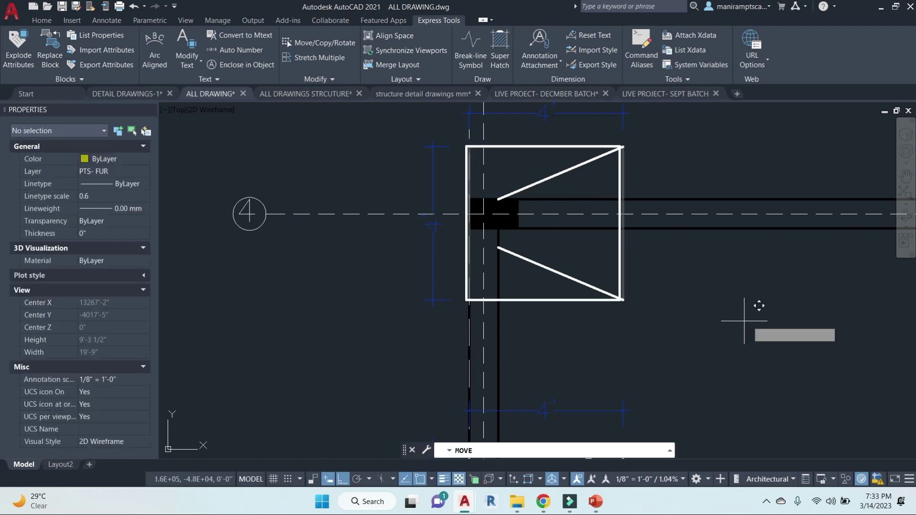
left_click(760, 304)
left_click(706, 302)
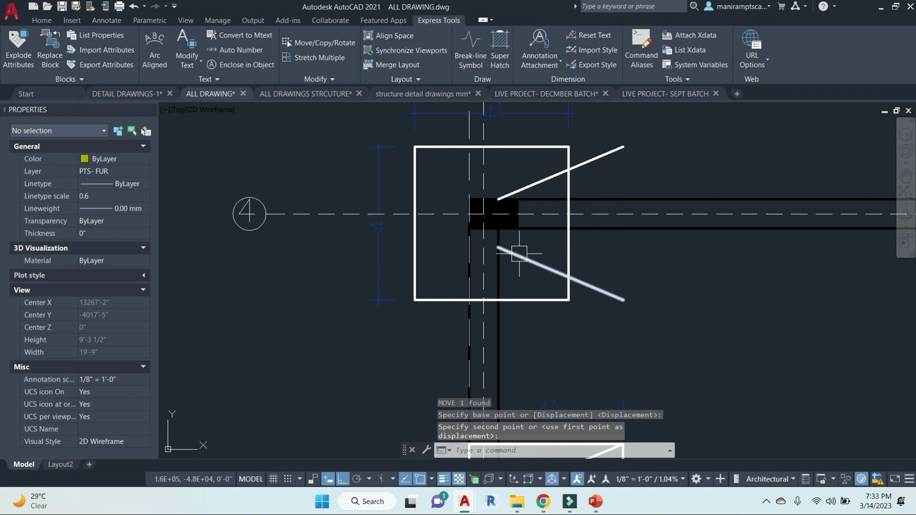
key("ctrl+z")
Compare the column spacing between grid lines 3 and 4 in the column layout plan with the footing arrangement in the column footing plan.
scroll(578, 225, "down", 4)
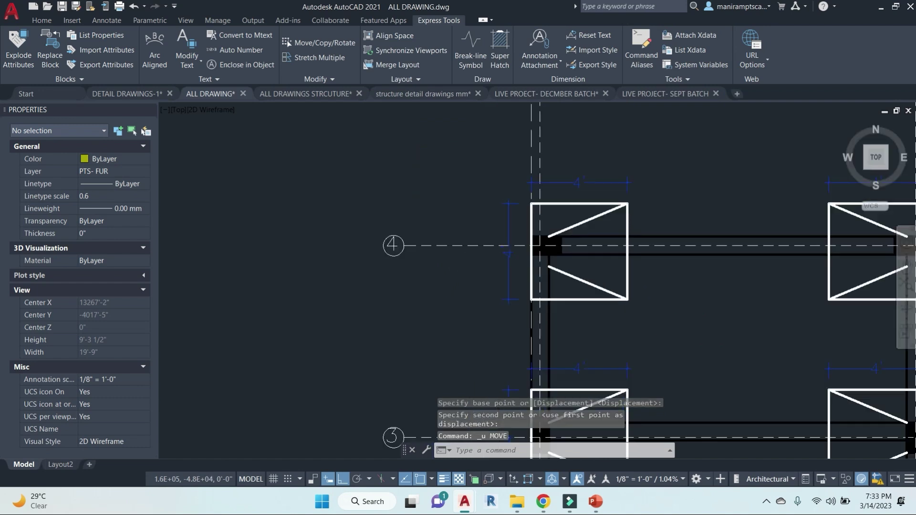
scroll(635, 231, "down", 8)
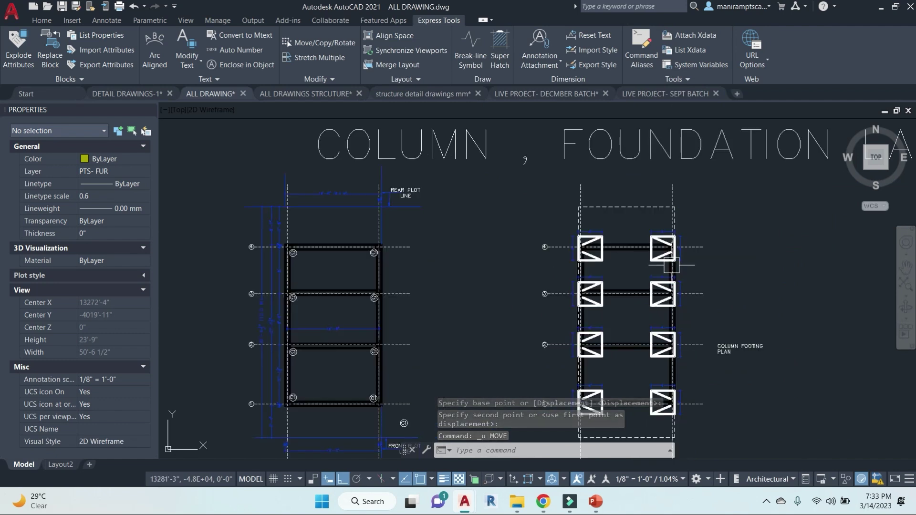
scroll(560, 234, "up", 12)
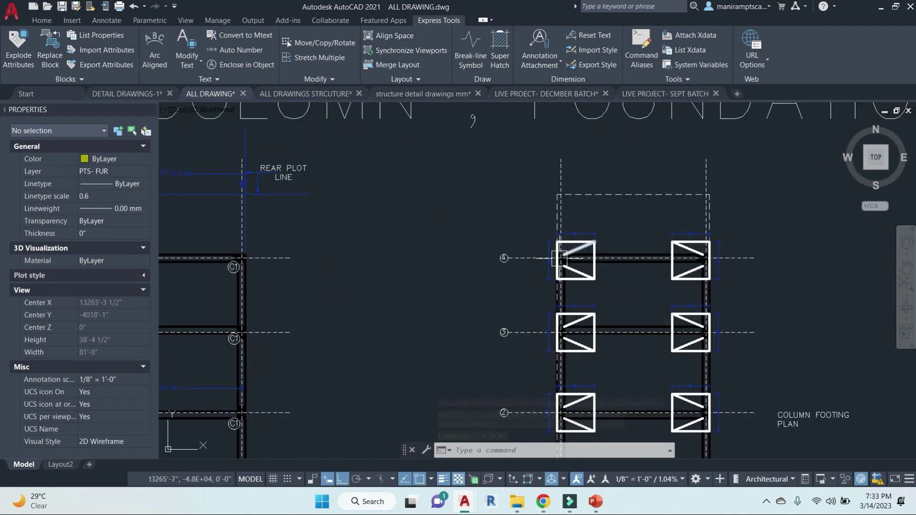
scroll(589, 249, "down", 8)
scroll(527, 260, "up", 2)
scroll(394, 249, "up", 4)
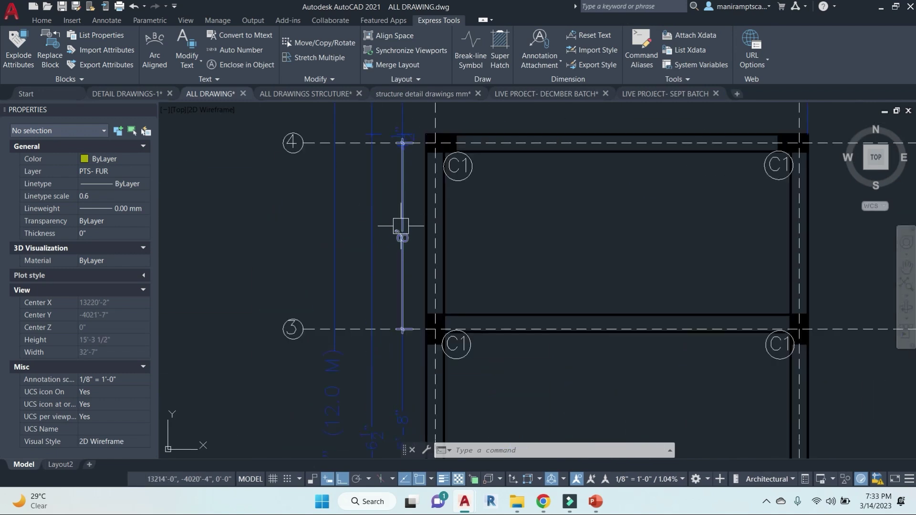
scroll(411, 276, "down", 4)
middle_click_drag(732, 319, 478, 317)
scroll(633, 222, "up", 2)
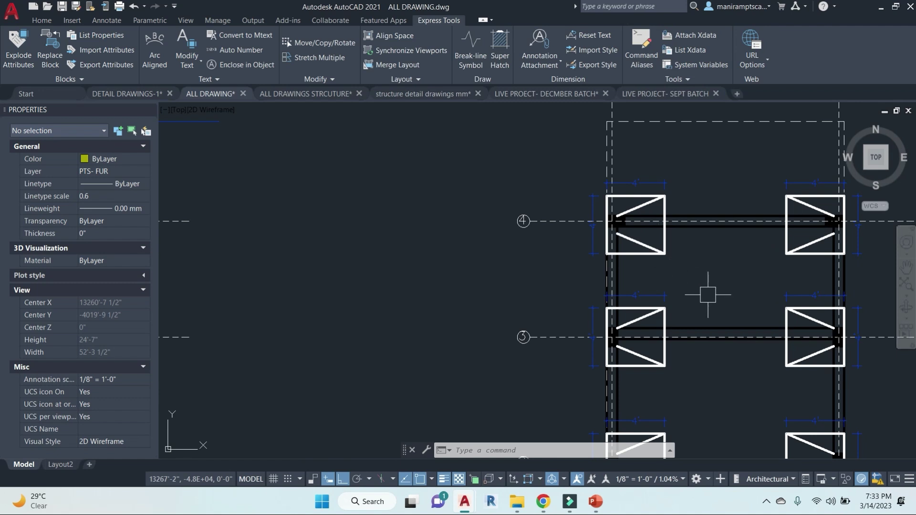
middle_click_drag(708, 294, 493, 256)
scroll(498, 249, "down", 2)
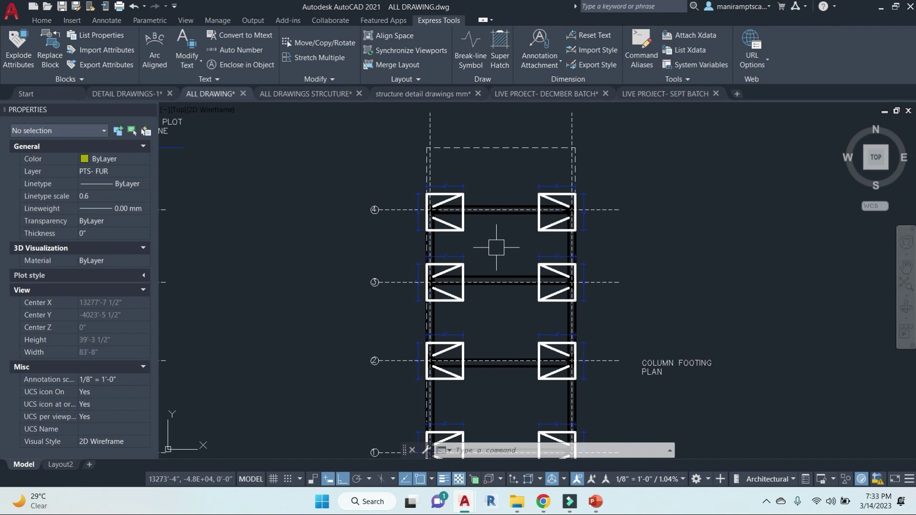
Examine the tie beam and footing plan, including the T.B.-01 beams, wall footings, levels and footing outlines.
scroll(496, 247, "down", 3)
scroll(613, 275, "up", 3)
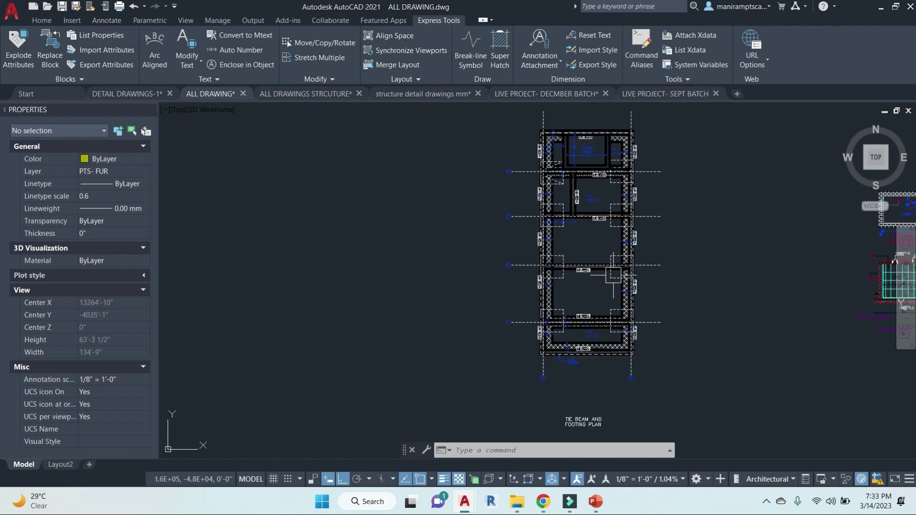
scroll(549, 322, "up", 6)
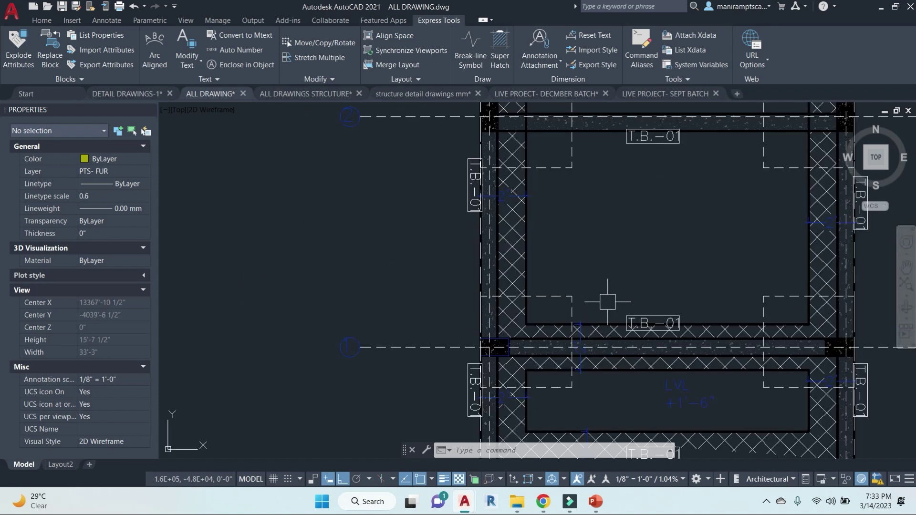
mouse_move(696, 264)
middle_mouse_down()
mouse_move(602, 233)
mouse_move(597, 346)
middle_mouse_up()
middle_click_drag(588, 212, 599, 353)
middle_click_drag(622, 217, 620, 324)
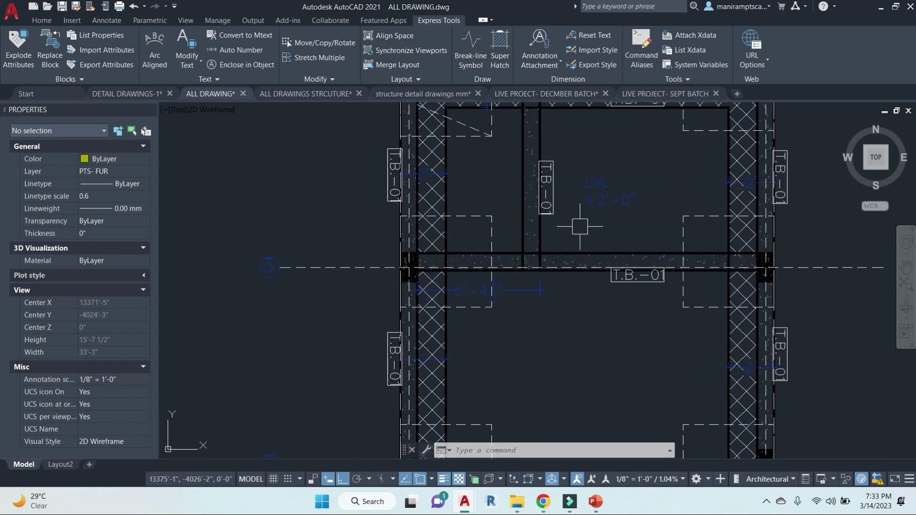
Examine the tank section detail beside the tie beam plan, including its slab reinforcement, cutout, tiling, brick walls and dimensions.
scroll(580, 227, "down", 8)
scroll(609, 232, "up", 8)
scroll(658, 255, "down", 2)
mouse_move(681, 338)
middle_mouse_down()
mouse_move(687, 329)
mouse_move(610, 270)
middle_mouse_up()
scroll(594, 358, "up", 6)
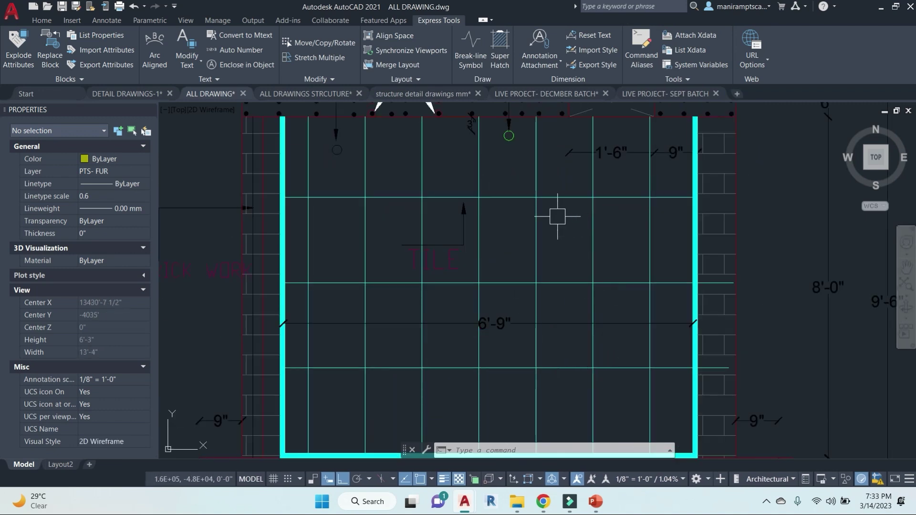
scroll(557, 216, "down", 2)
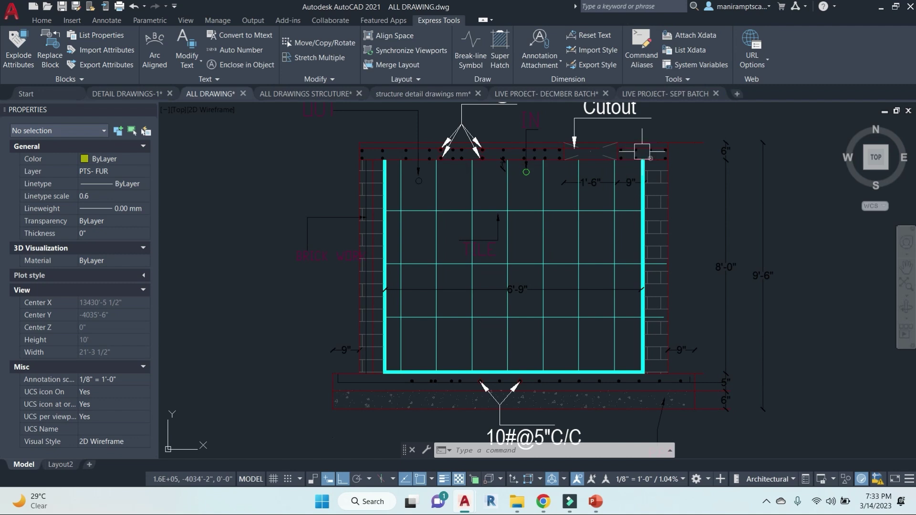
scroll(553, 262, "down", 4)
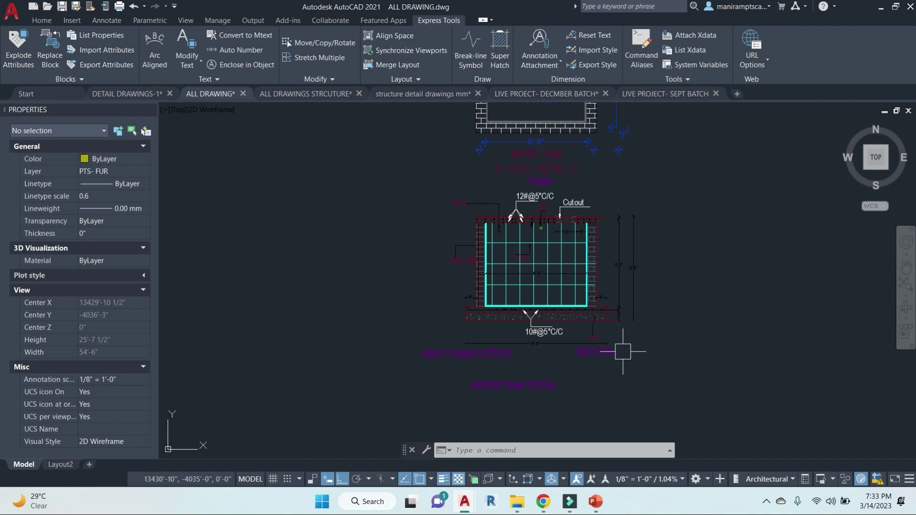
scroll(622, 351, "down", 4)
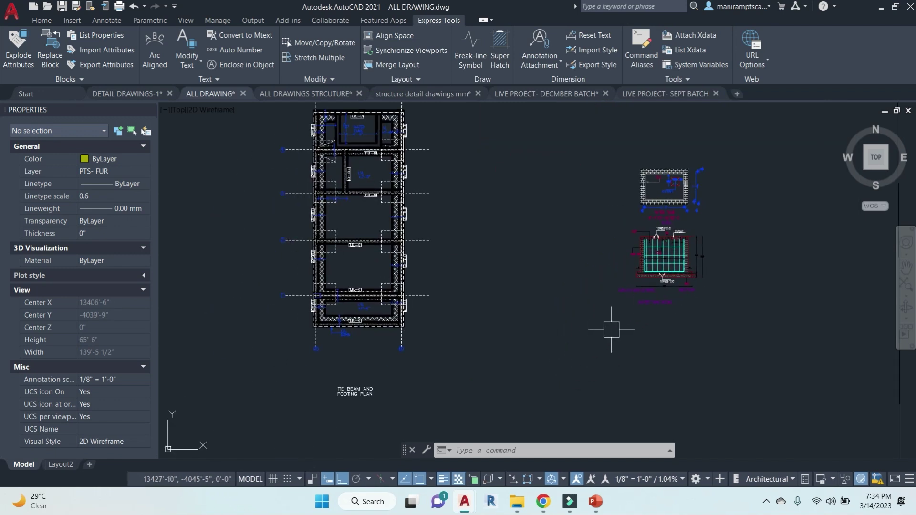
Examine the lowest balcony facade of the 2D elevation, including the jali, H.P.L sheet cladding, level marks and dimensions.
scroll(448, 348, "down", 8)
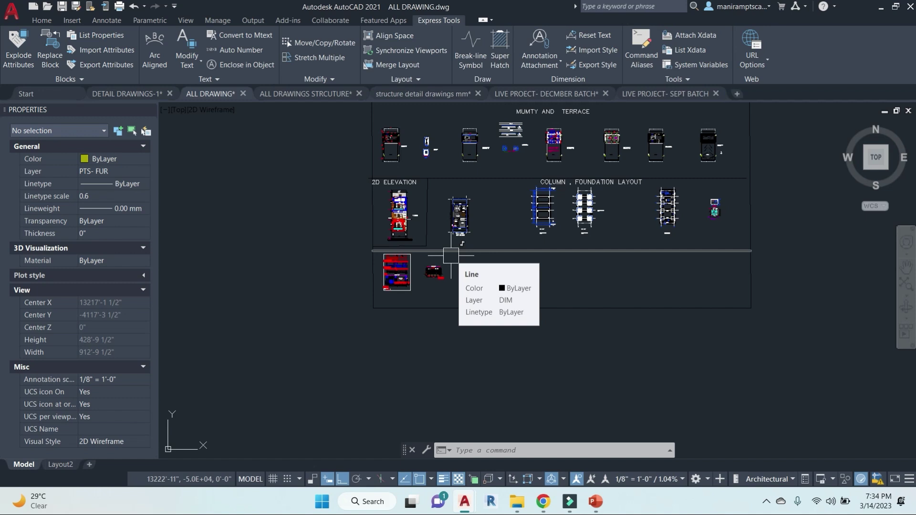
scroll(394, 222, "up", 4)
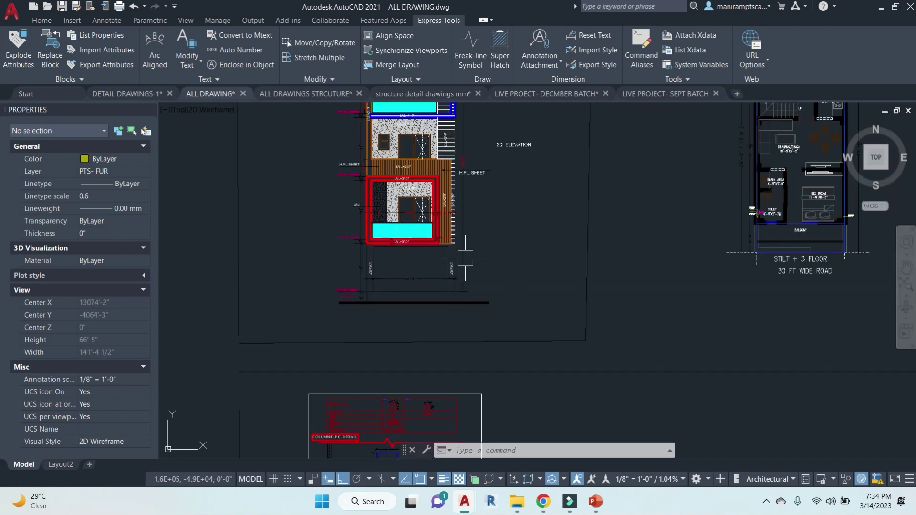
scroll(465, 258, "up", 5)
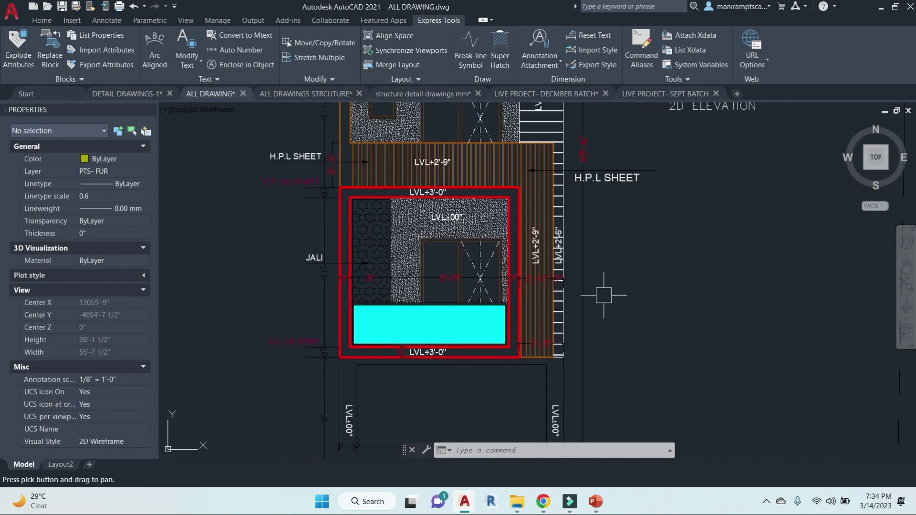
scroll(603, 295, "down", 2)
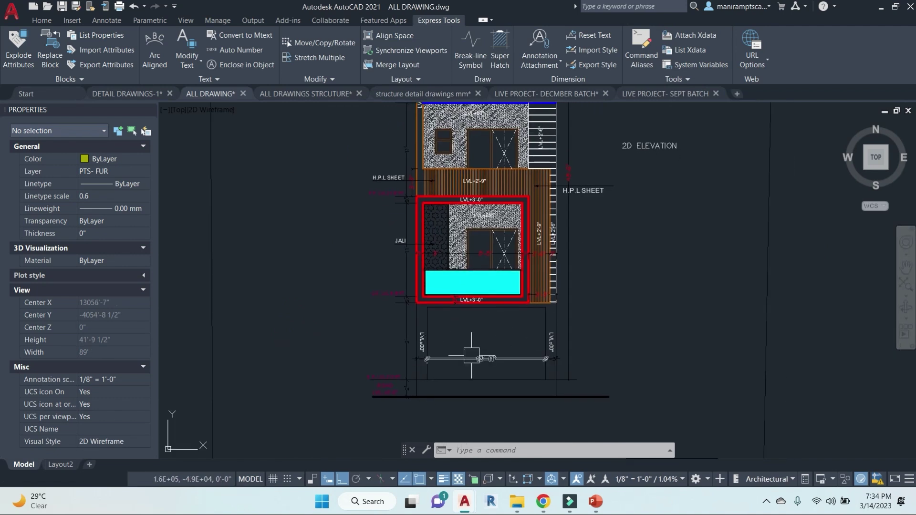
scroll(529, 297, "up", 3)
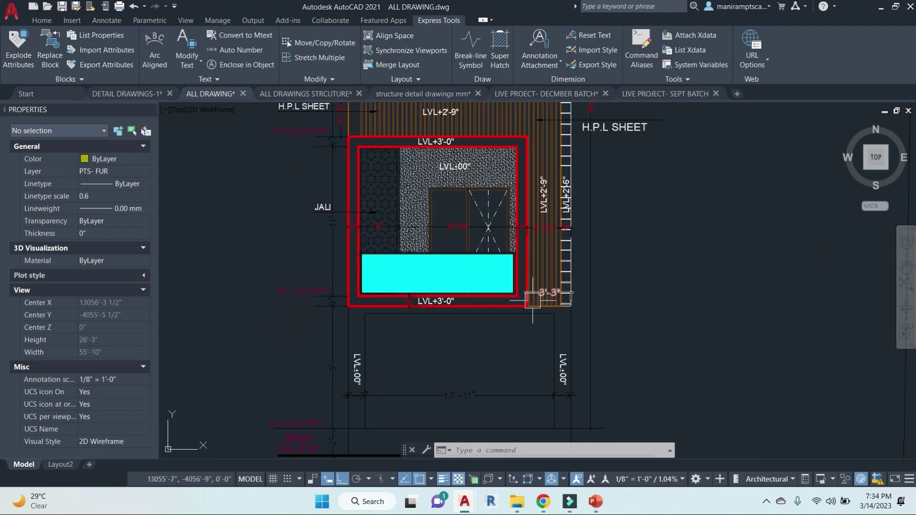
scroll(422, 329, "down", 1)
scroll(384, 288, "up", 2)
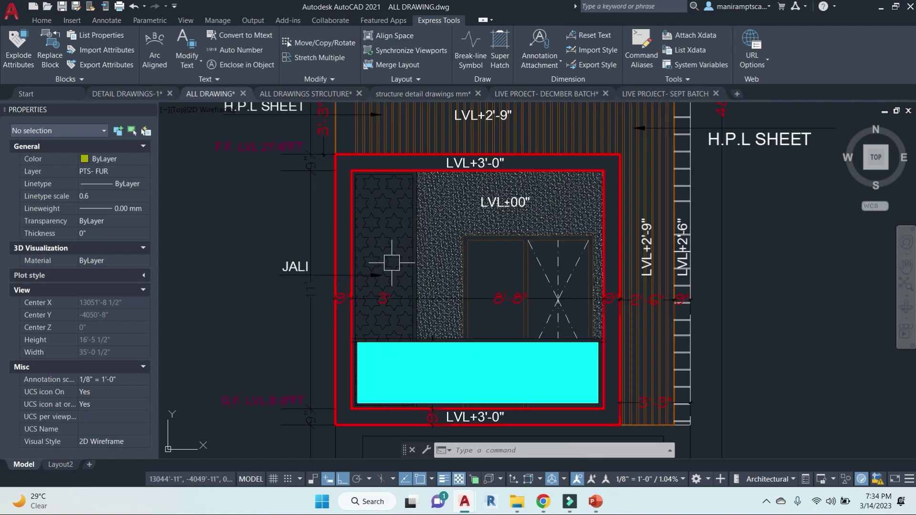
Undo the last move operation in the drawing.
key("ctrl+z")
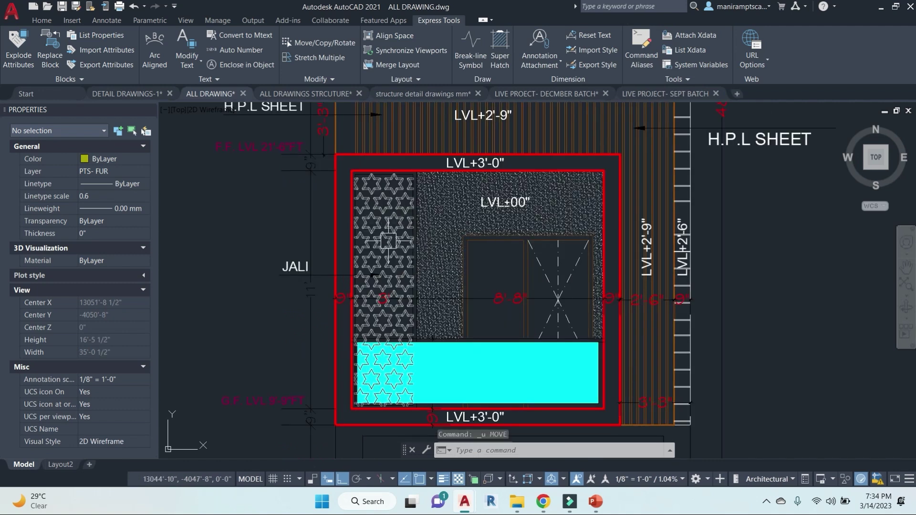
key("Escape")
key("Escape")
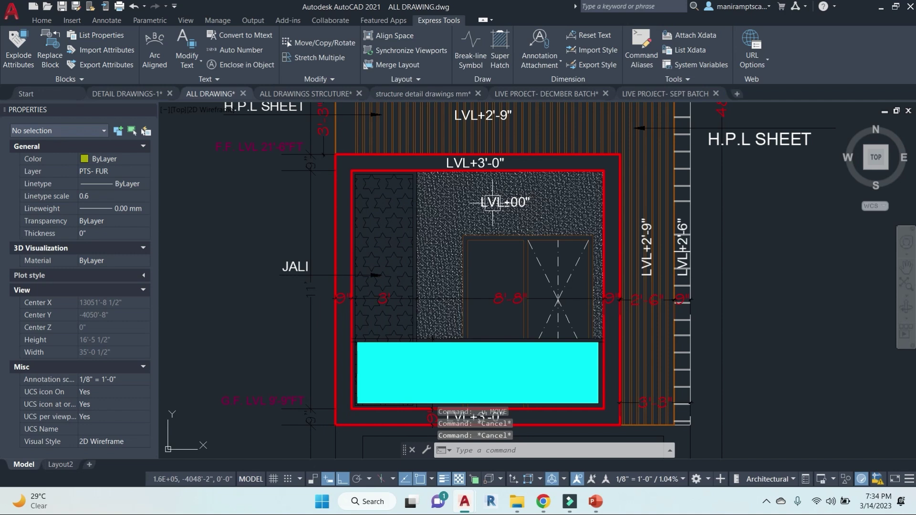
Compare the LVL±00" and LVL+3'-0" marks in the elevation with the balcony projection in the third floor working drawing plan.
scroll(492, 204, "up", 4)
scroll(556, 198, "down", 2)
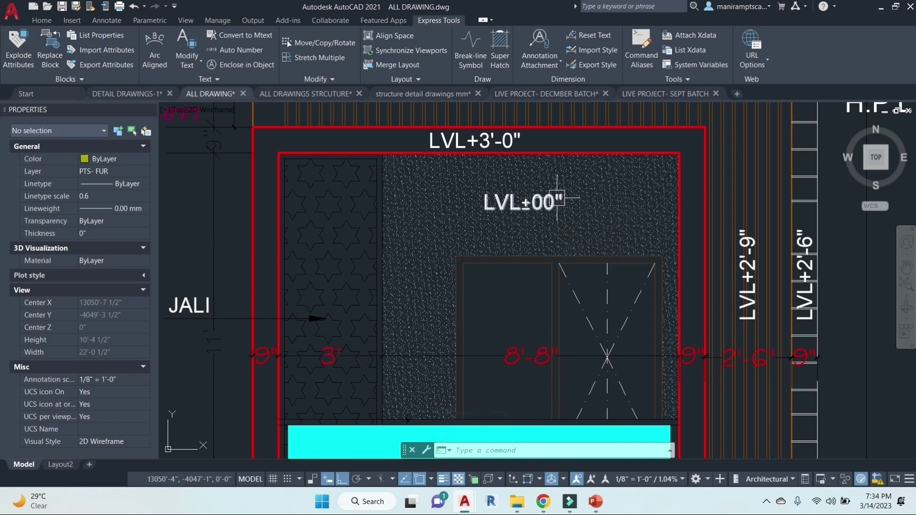
scroll(544, 201, "down", 3)
scroll(510, 163, "up", 5)
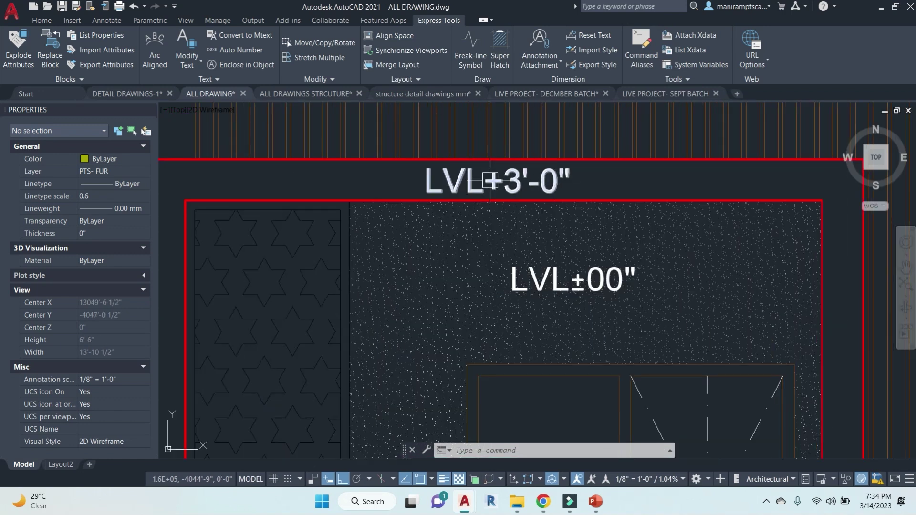
scroll(491, 181, "down", 10)
mouse_move(650, 235)
middle_mouse_down()
mouse_move(569, 388)
mouse_move(570, 458)
middle_mouse_up()
scroll(486, 308, "up", 8)
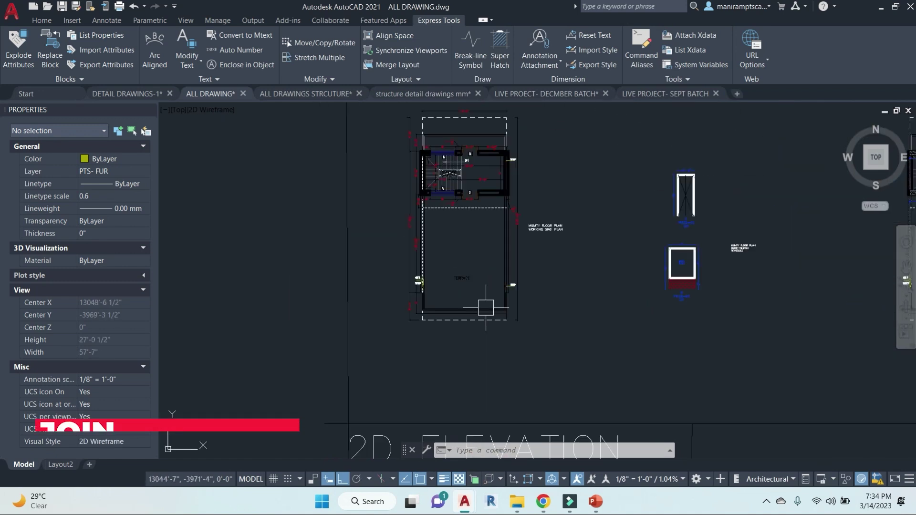
scroll(527, 374, "down", 3)
scroll(491, 267, "up", 8)
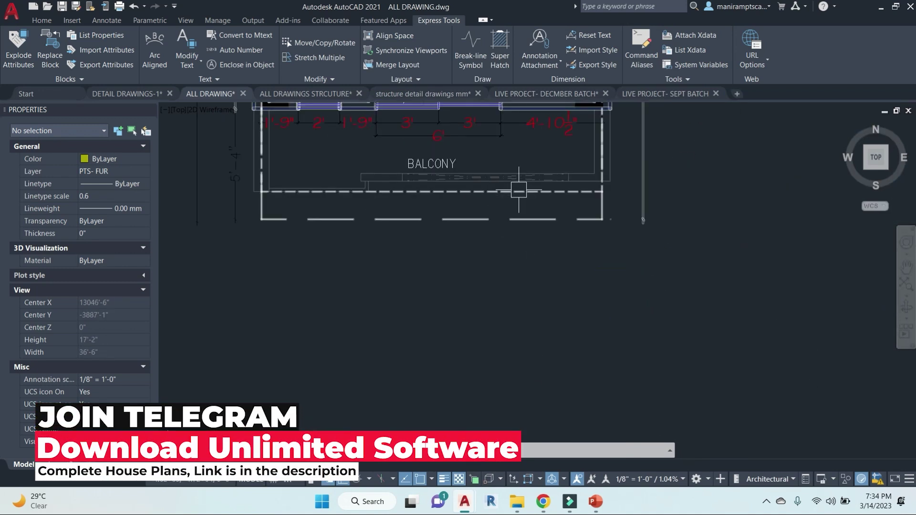
scroll(524, 206, "down", 8)
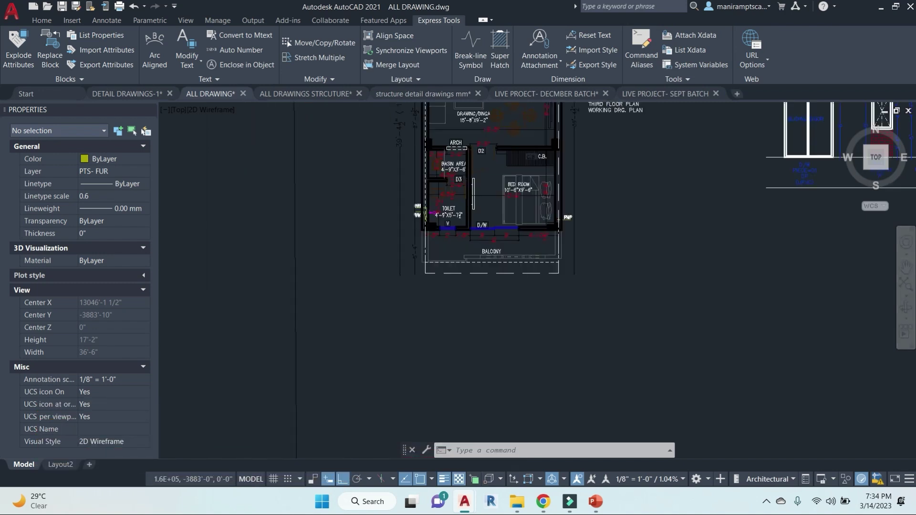
middle_click_drag(564, 364, 532, 156)
Mirror the upper facade's JALI note and leader to the opposite side, and change the copied text to MS PIPE 1.5".
scroll(498, 243, "up", 8)
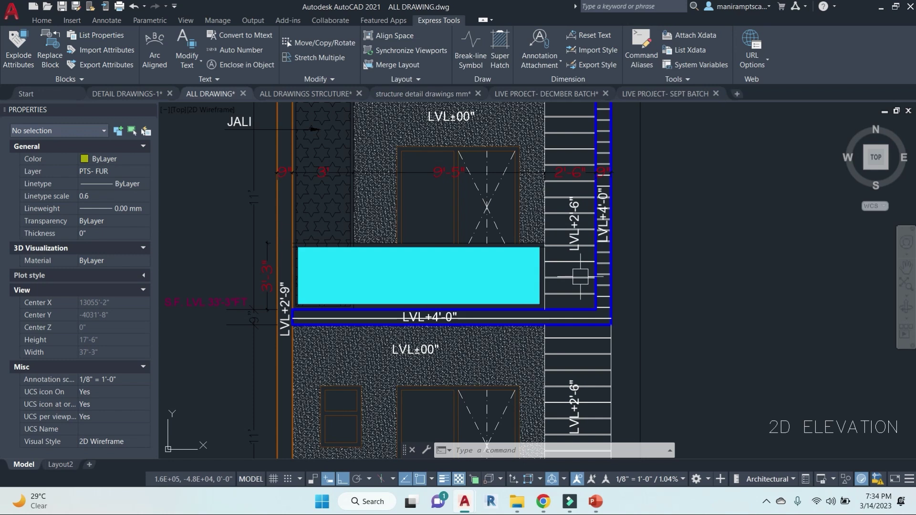
middle_click_drag(687, 234, 649, 287)
key("Escape")
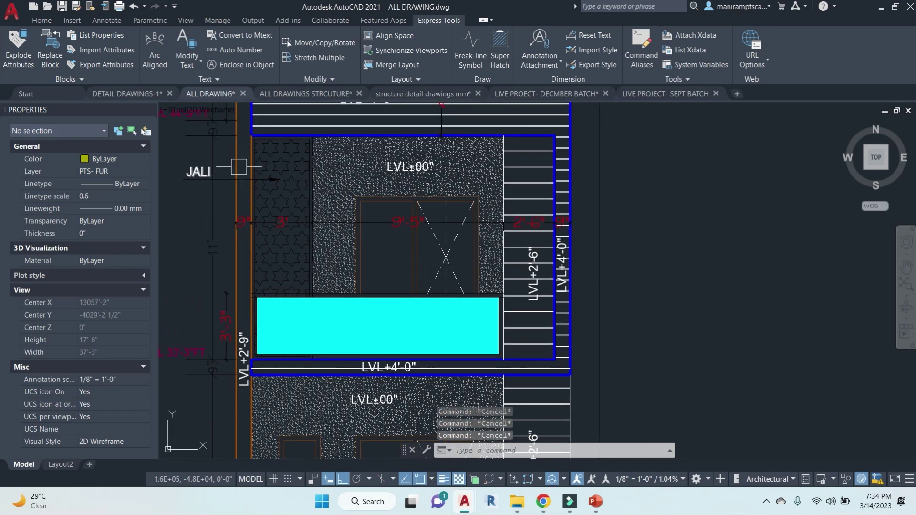
left_click(190, 197)
left_click(176, 158)
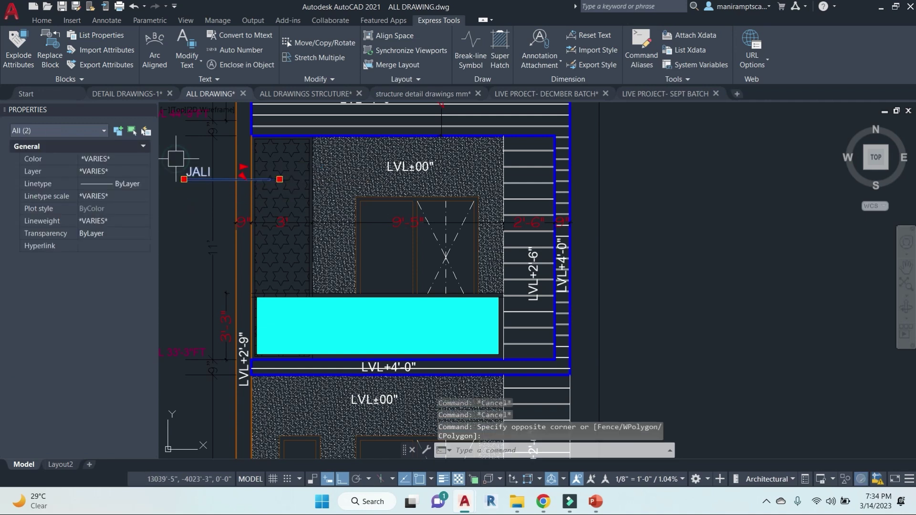
key("Return")
left_click(418, 201)
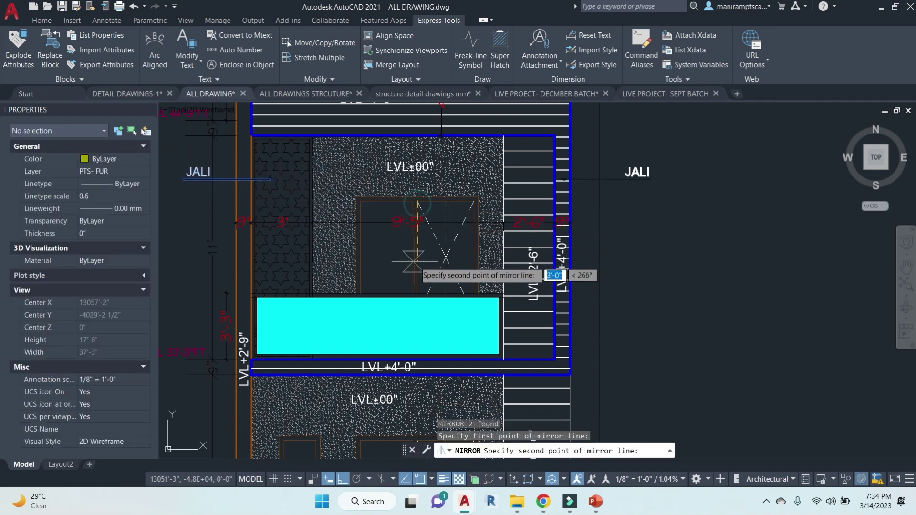
left_click(417, 343)
key("Escape")
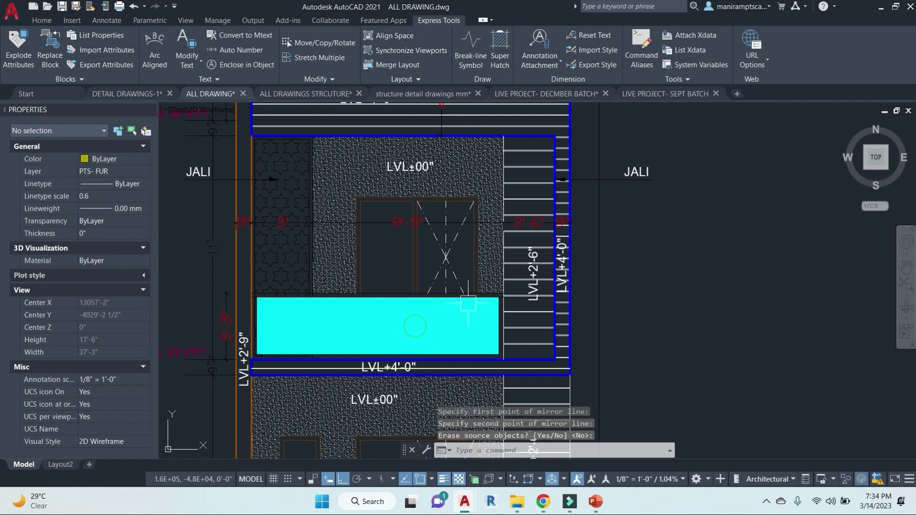
double_click(636, 170)
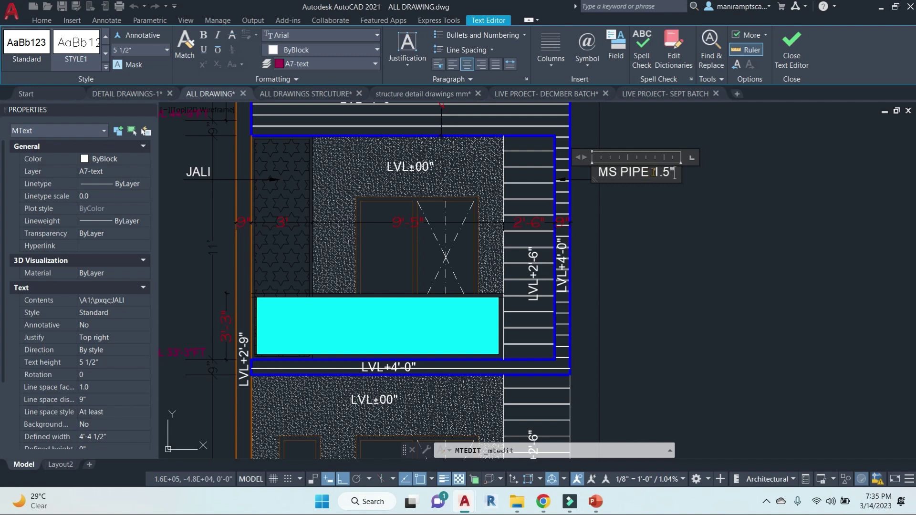
left_click(712, 260)
Stretch only the arrow end of the MS PIPE 1.5" leader inward past the blue frame into the 2'-6" wide pipe strip.
left_click(585, 181)
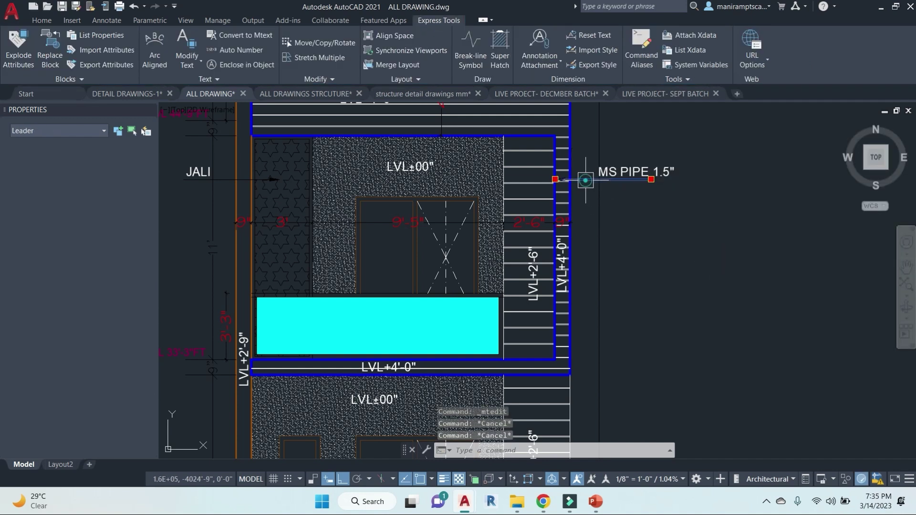
scroll(569, 188, "up", 8)
key("Escape")
type("s")
key("Return")
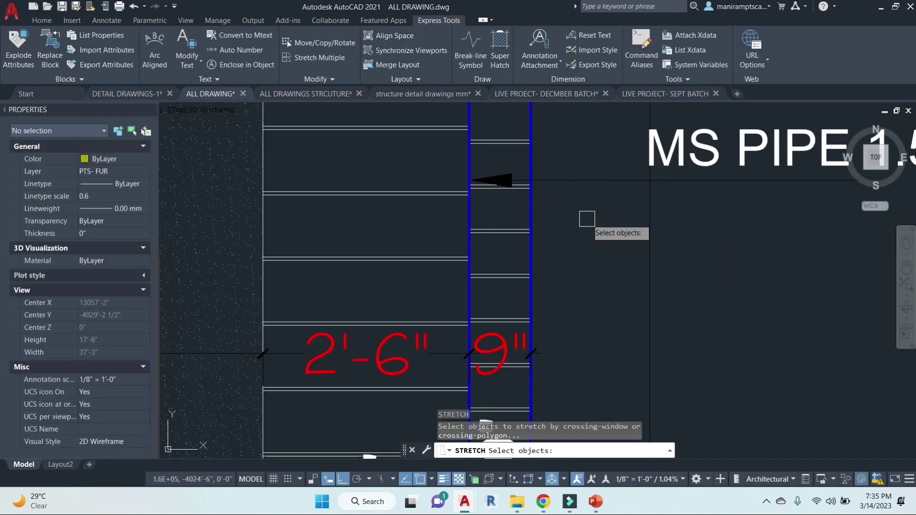
left_click(579, 225)
left_click(416, 149)
left_click(538, 221, "shift")
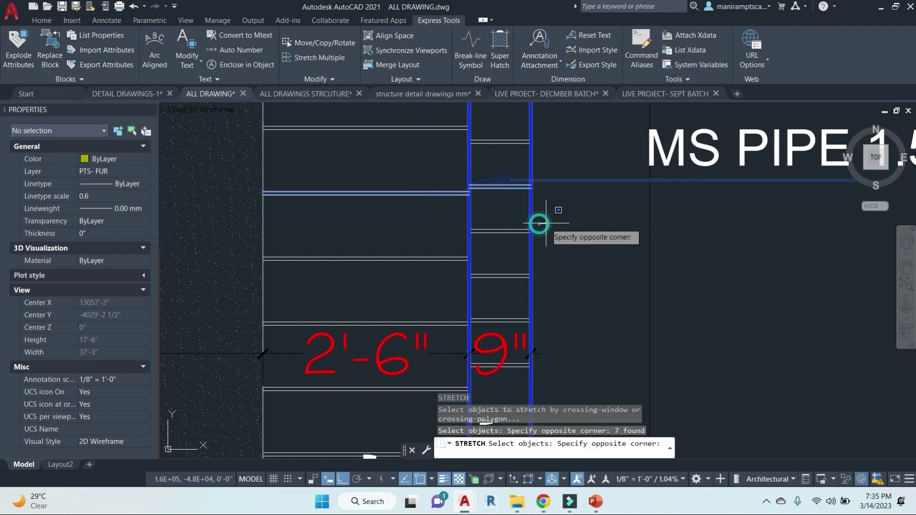
left_click(415, 190, "shift")
scroll(458, 201, "up", 4)
left_click(535, 182, "shift")
left_click(429, 160, "shift")
left_click(390, 178, "shift")
scroll(553, 212, "down", 3)
key("Return")
left_click(650, 235)
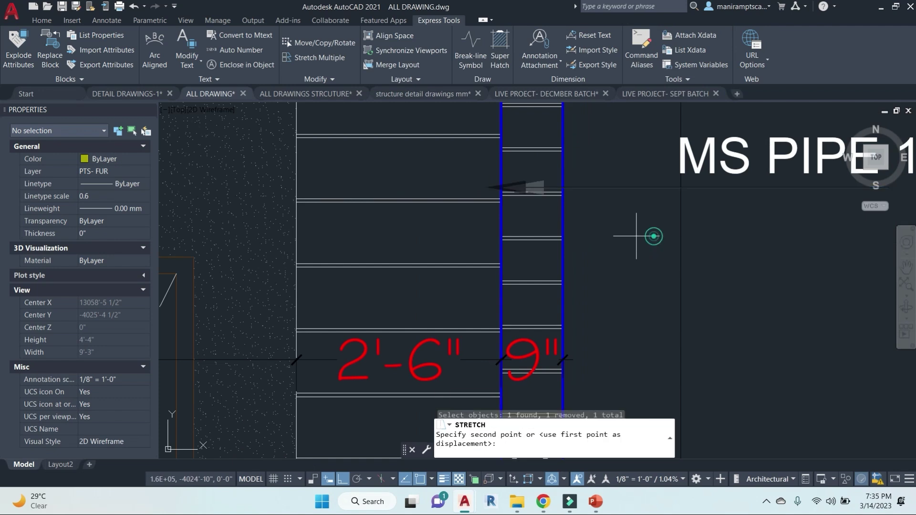
left_click(599, 239)
key("Escape")
key("Escape")
left_click(465, 184)
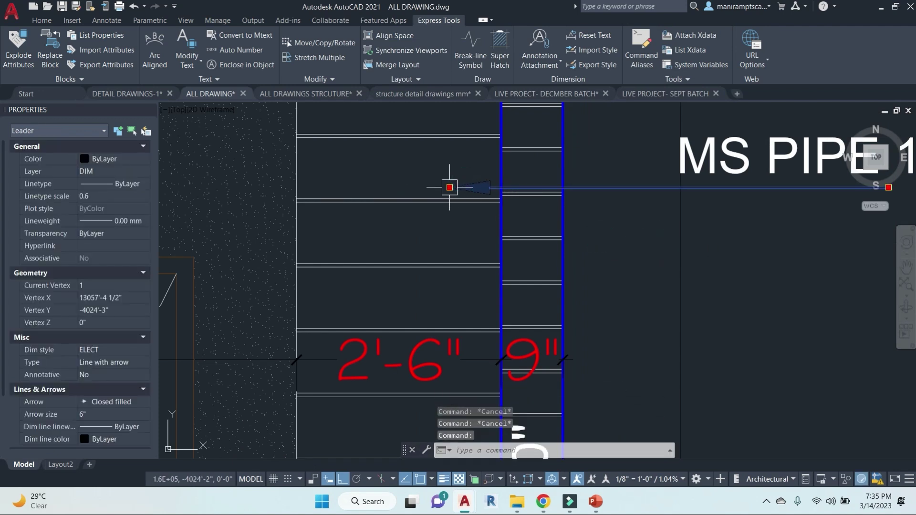
key("Escape")
Move the MS PIPE 1.5" note together with its leader slightly downward.
left_click(664, 219)
left_click(633, 133)
type("m")
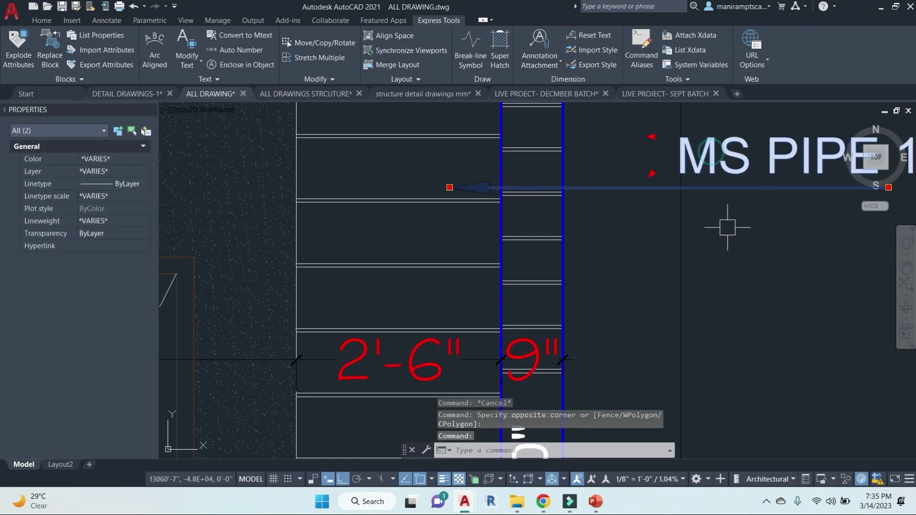
key("Return")
left_click(743, 249)
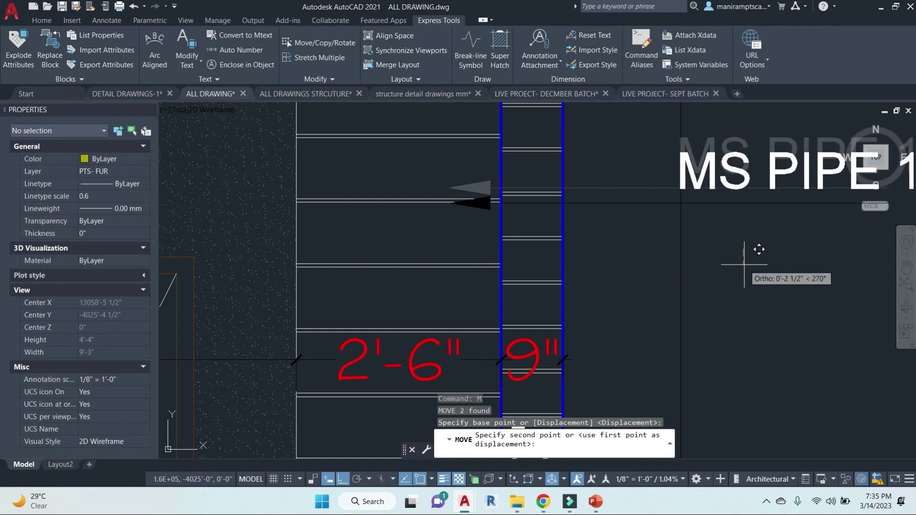
key("Escape")
scroll(587, 300, "down", 5)
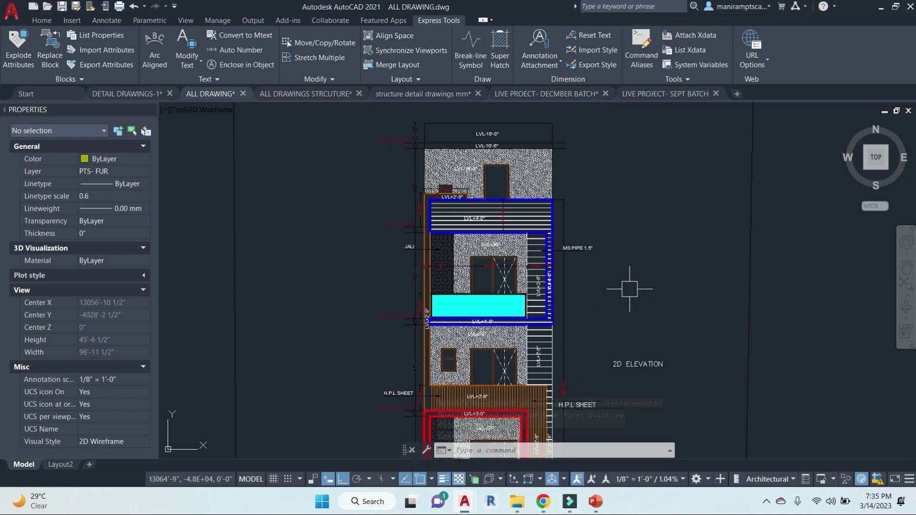
Examine the gate design drawing, including its light points, M.S pipe and H.P.L sheet notes and dimensions.
mouse_move(542, 507)
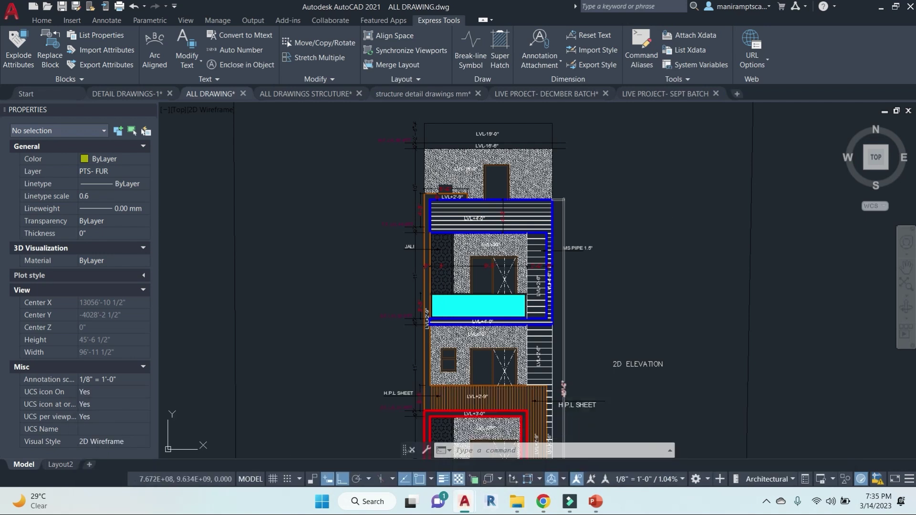
scroll(630, 304, "down", 5)
middle_click_drag(630, 303, 473, 260)
scroll(530, 359, "up", 7)
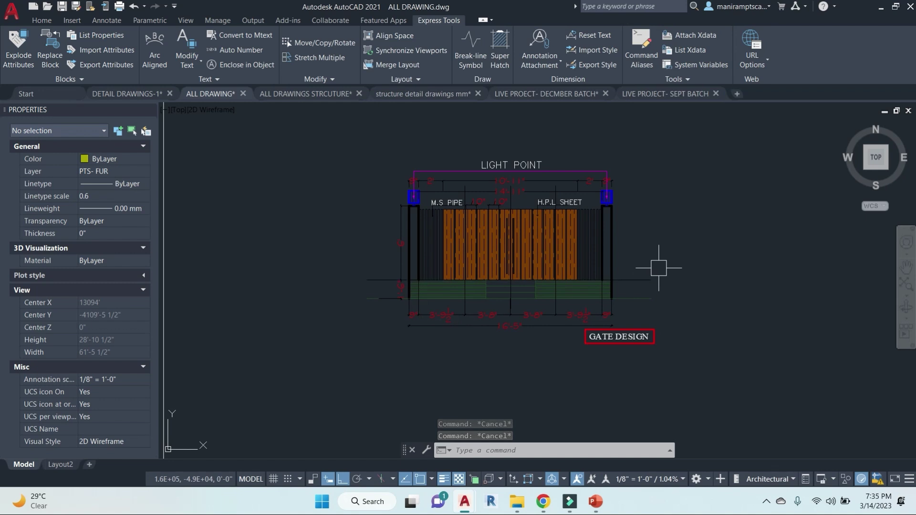
scroll(643, 252, "up", 2)
scroll(612, 232, "down", 2)
middle_click_drag(689, 243, 604, 249)
key("Escape")
key("Escape")
key("Escape")
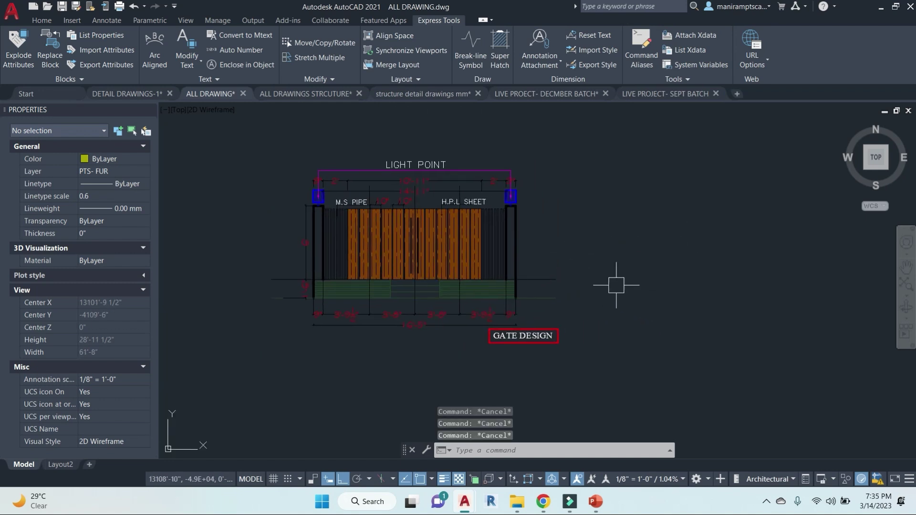
Copy the entire gate design drawing horizontally into the empty space to the right of the original.
left_click(634, 384)
left_click(255, 128)
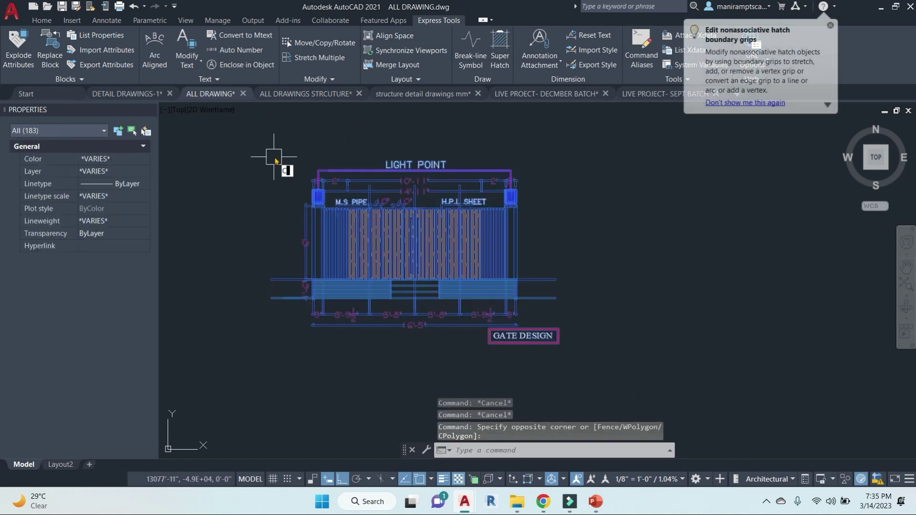
type("co")
key("Return")
scroll(539, 210, "down", 2)
middle_click_drag(588, 215, 343, 244)
left_click(375, 185)
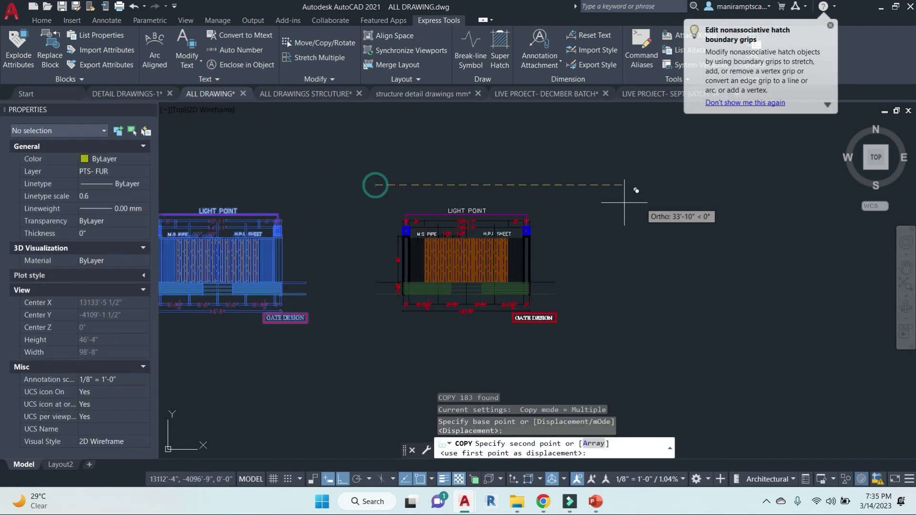
left_click(709, 202)
key("Escape")
key("Escape")
Erase the orange wood hatch from the H.P.L sheet panels of the copied gate.
scroll(584, 233, "up", 6)
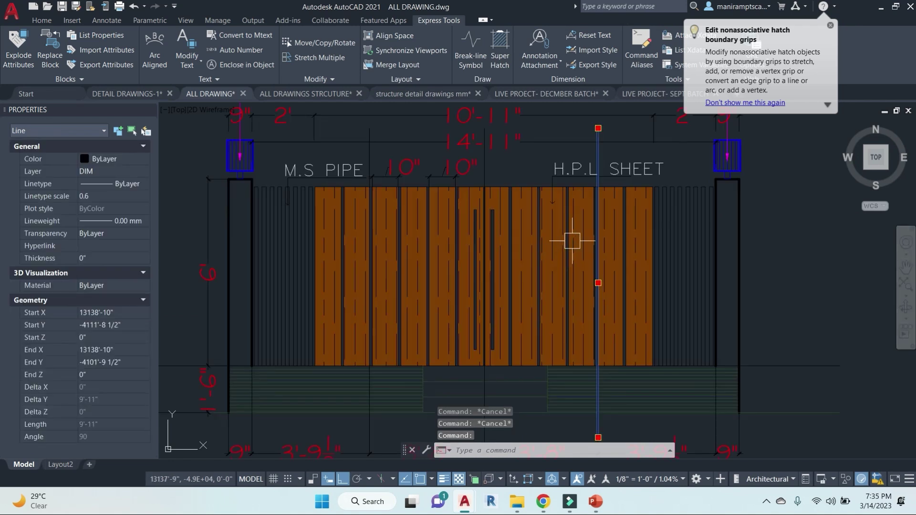
left_click(586, 233)
left_click(584, 236)
key("Return")
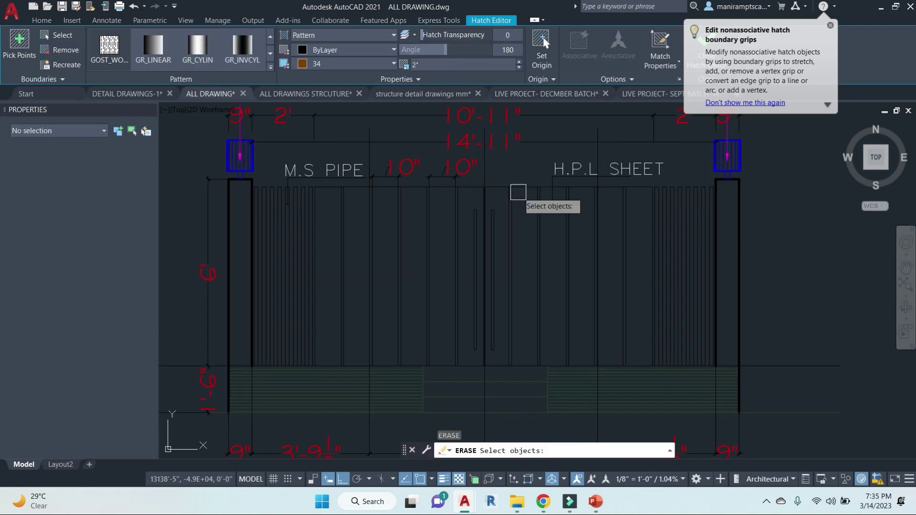
key("Escape")
key("Escape")
key("Escape")
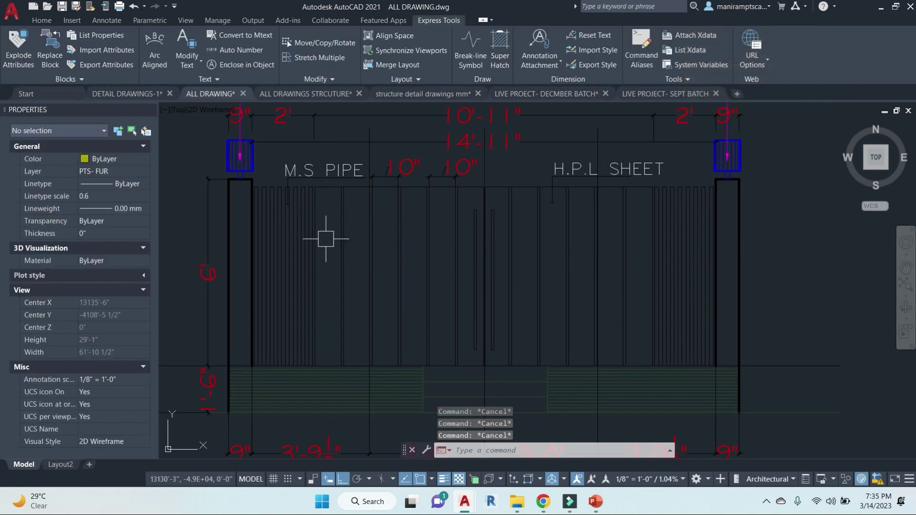
Offset the top edge of the copied gate's left leaf 6 inches downward.
middle_click_drag(326, 239, 430, 246)
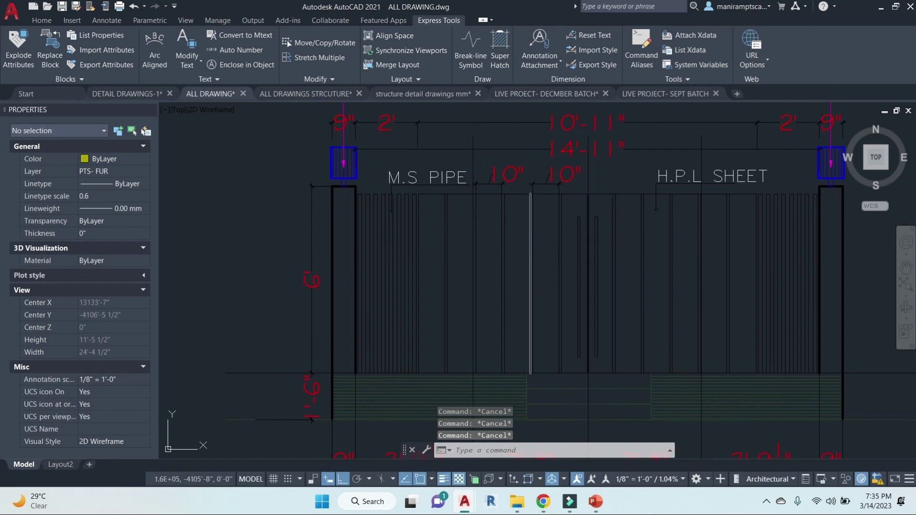
type("o")
key("Return")
type("6")
key("Return")
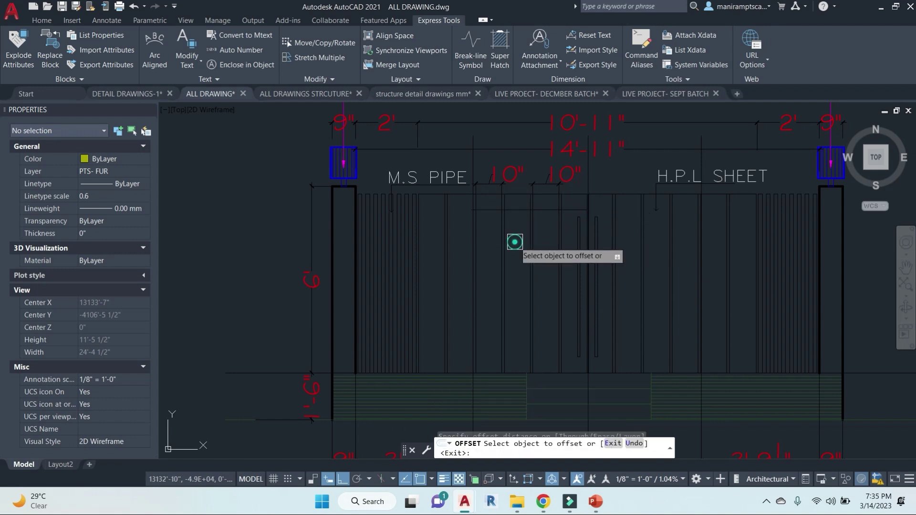
key("Escape")
Extend the offset horizontal line to the edge of the closely spaced M.S pipe section on the left leaf.
type("ex")
key("Return")
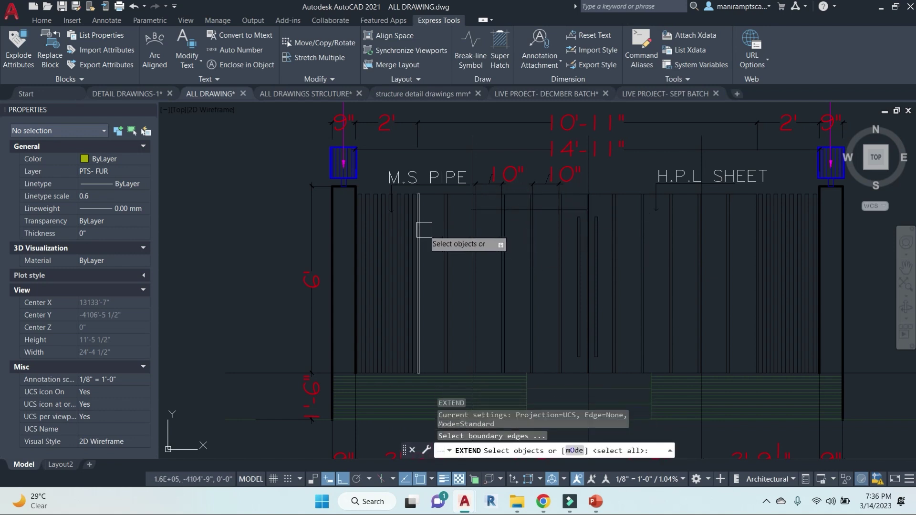
left_click(420, 228)
key("Return")
left_click(486, 210)
key("Escape")
Offset the extended horizontal line about 1 inch downward to form a horizontal pipe.
type("o")
key("Return")
scroll(511, 230, "up", 4)
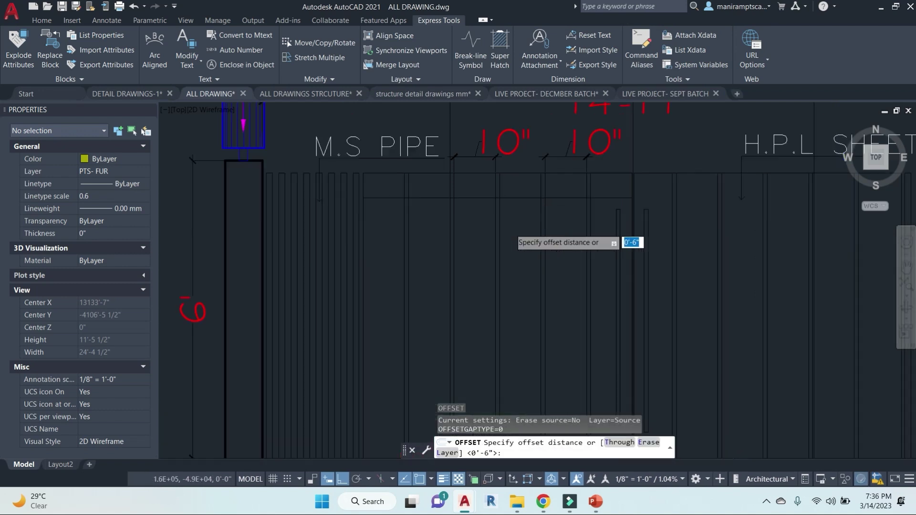
left_click(494, 230)
left_click(486, 230)
left_click(501, 180)
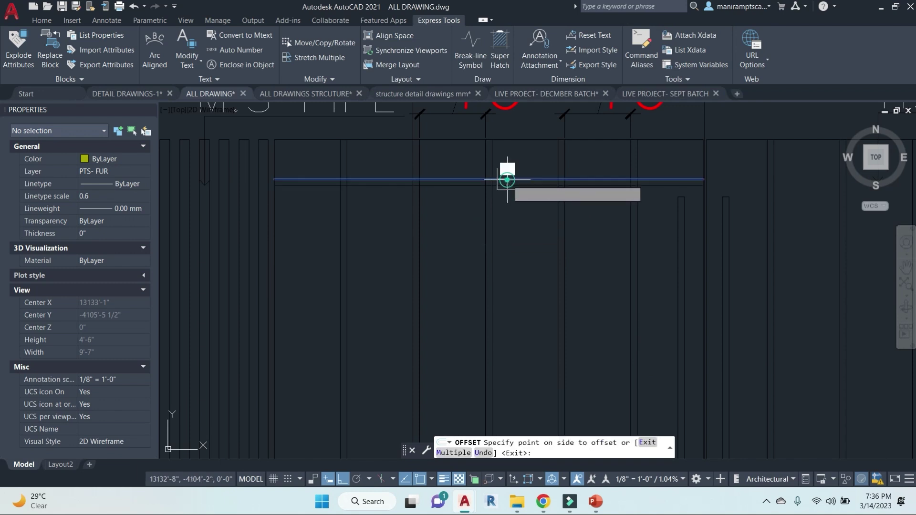
left_click(505, 192)
key("Escape")
key("Escape")
Copy the pair of horizontal pipe lines repeatedly down the left leaf at 7 inch intervals, starting from the leaf's top corner.
left_click(530, 216)
left_click(523, 174)
type("co")
key("Return")
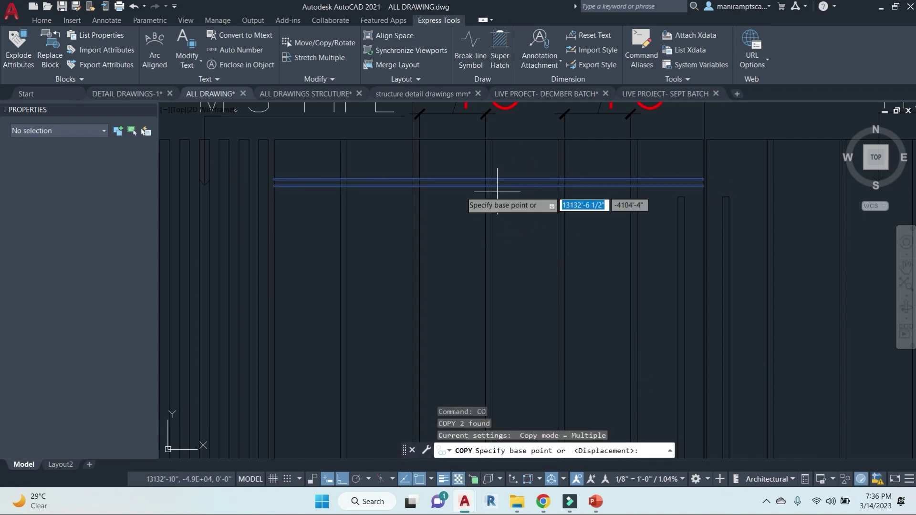
left_click(275, 139)
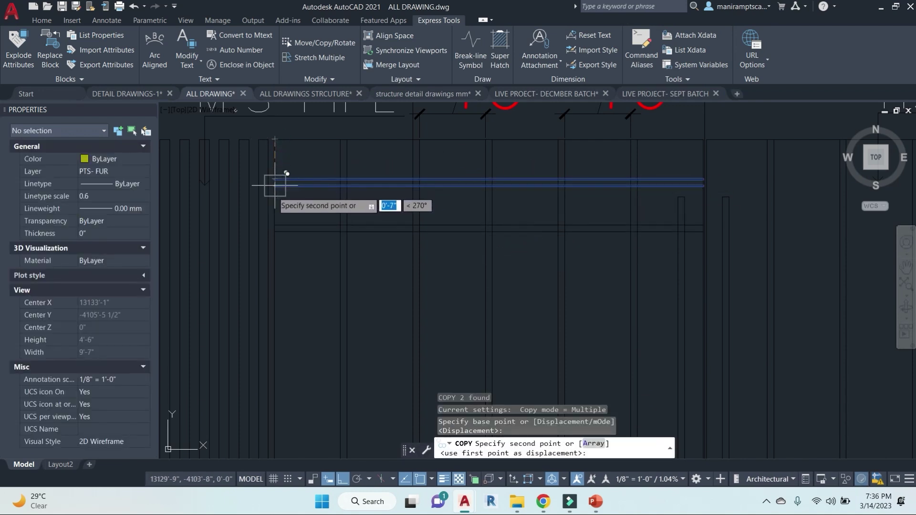
left_click(276, 224)
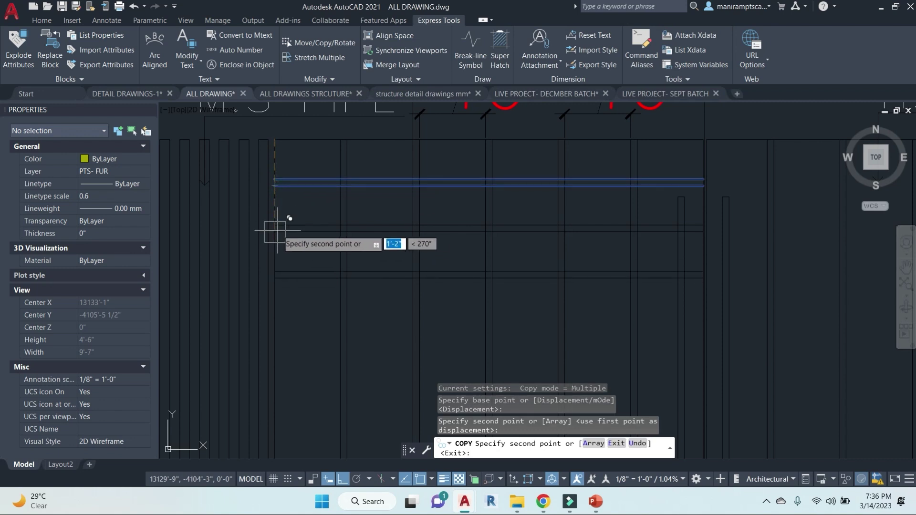
left_click(277, 274)
left_click(276, 322)
left_click(276, 371)
middle_click_drag(282, 371, 283, 346)
middle_click_drag(306, 316, 423, 313)
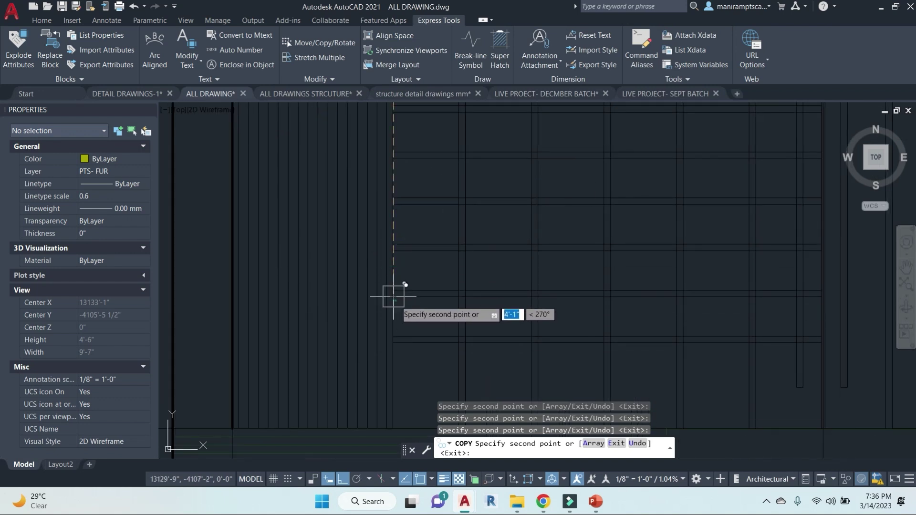
key("Escape")
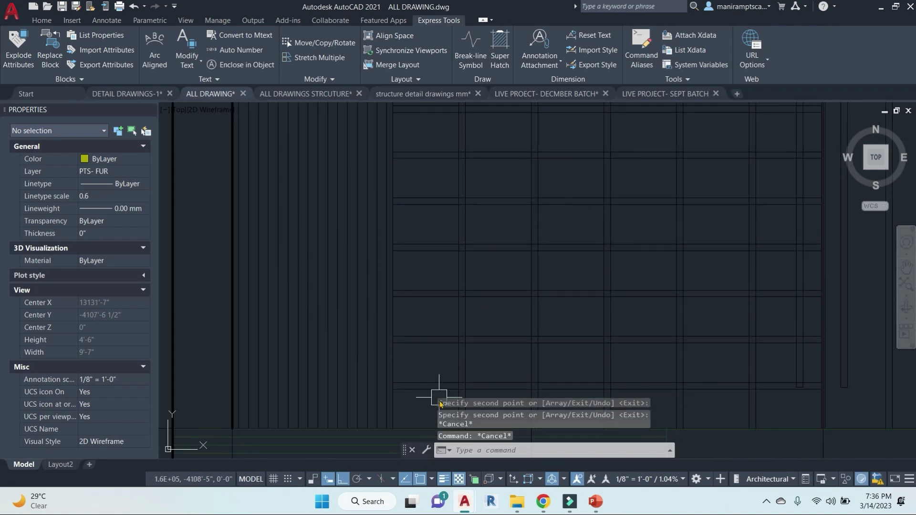
Mirror all the horizontal pipe lines about the gate's vertical centre line onto the right leaf, keeping the originals.
left_click(431, 407)
scroll(415, 216, "down", 2)
middle_click_drag(379, 202, 336, 220)
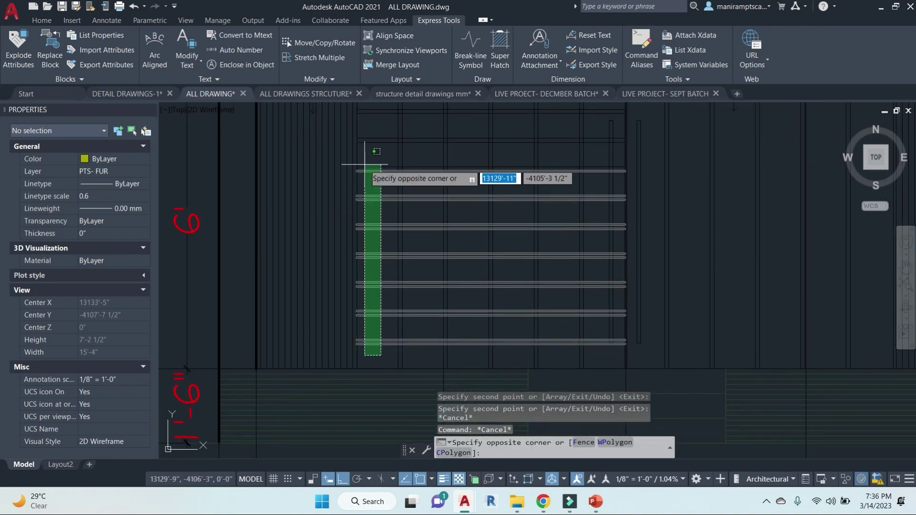
left_click(372, 129)
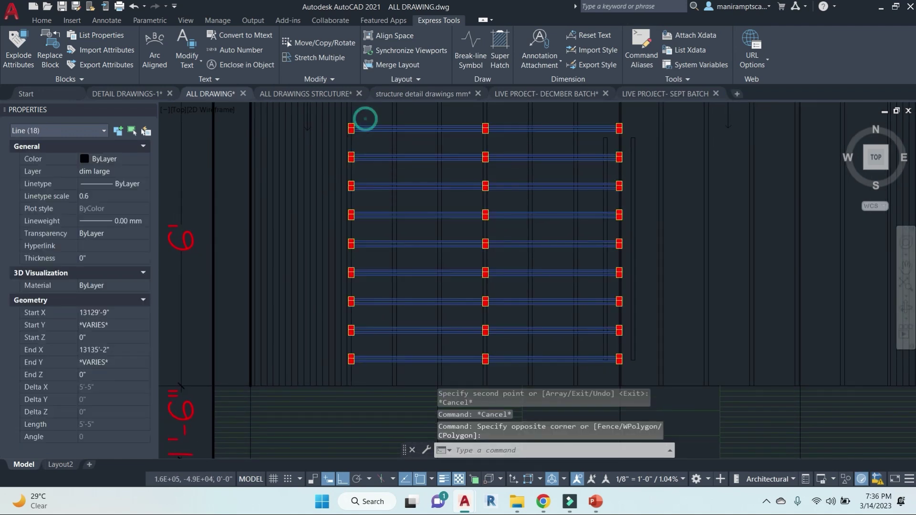
scroll(397, 138, "down", 2)
type("I")
key("Return")
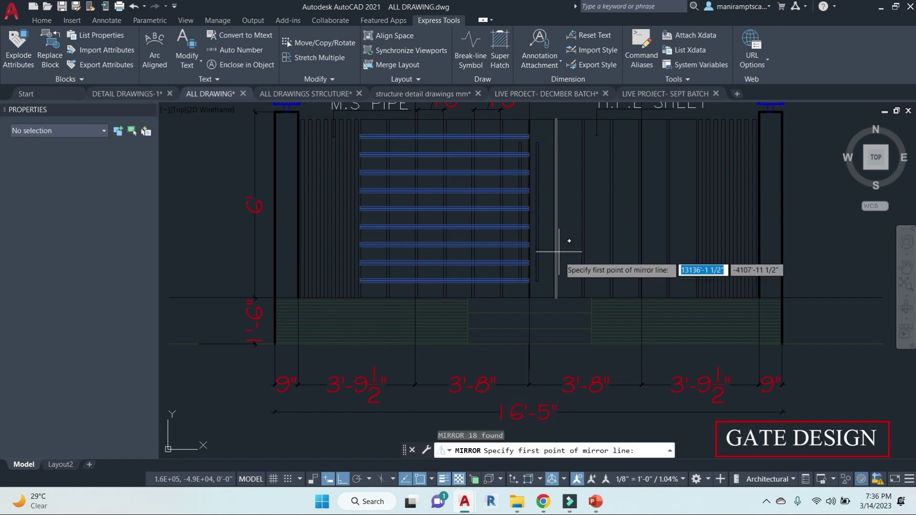
scroll(524, 341, "up", 3)
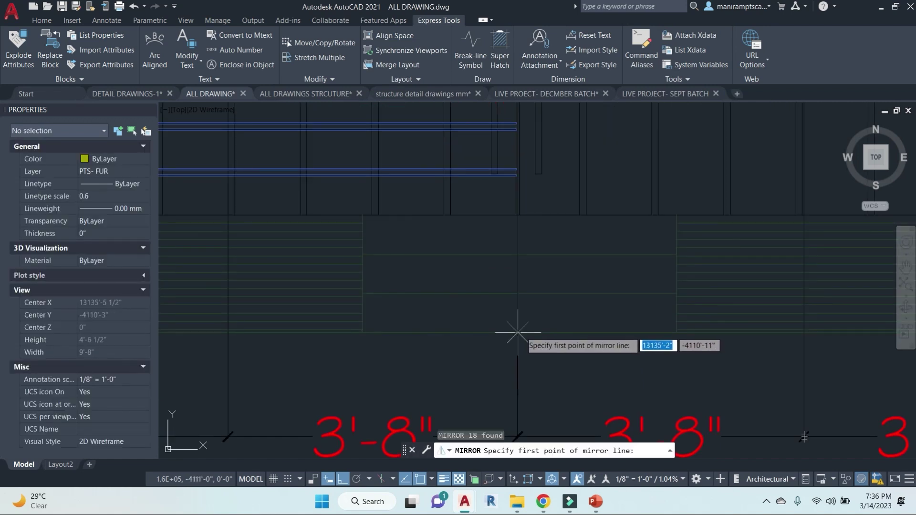
left_click(520, 329)
left_click(522, 241)
key("Return")
scroll(523, 241, "down", 4)
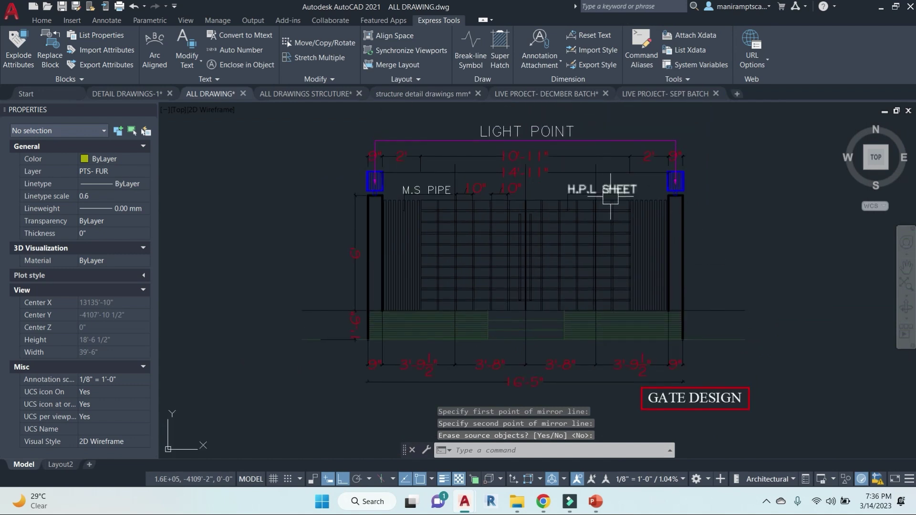
Change the H.P.L SHEET note of the copied gate to M.S PIPE.
scroll(611, 195, "up", 2)
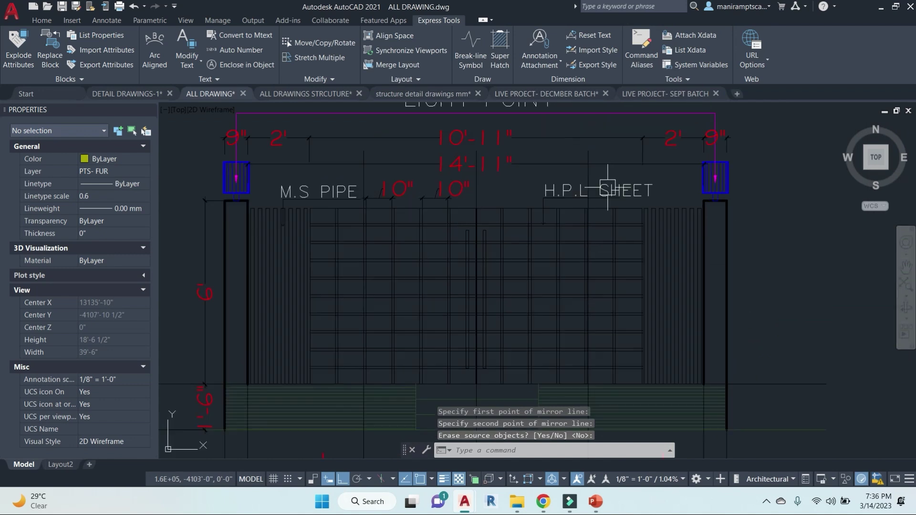
double_click(559, 185)
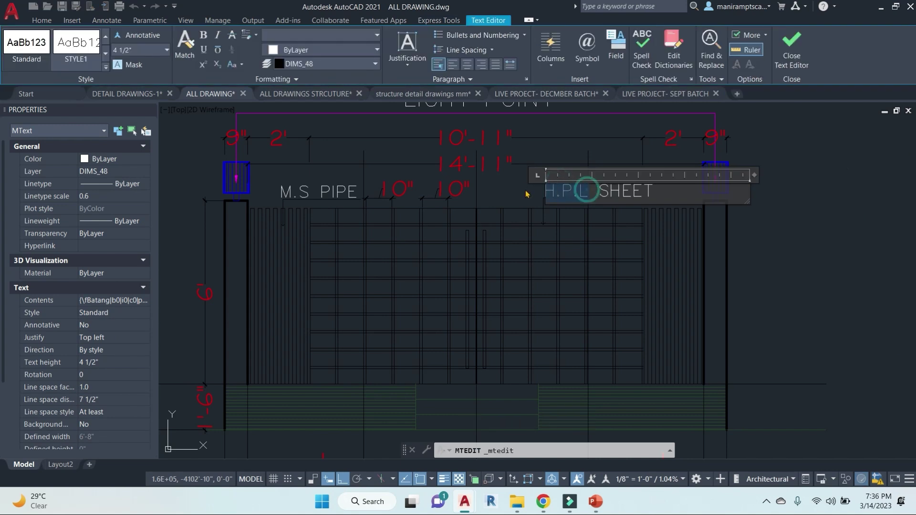
type("H")
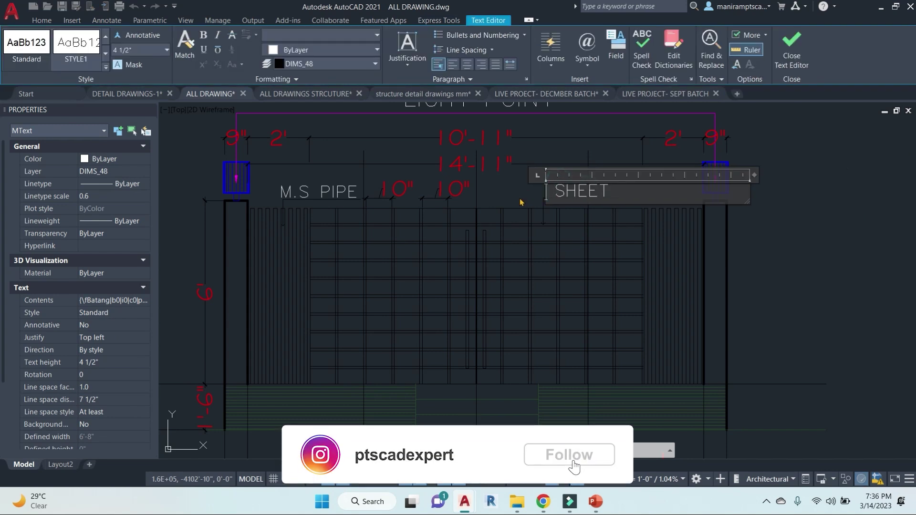
type("M.S PI")
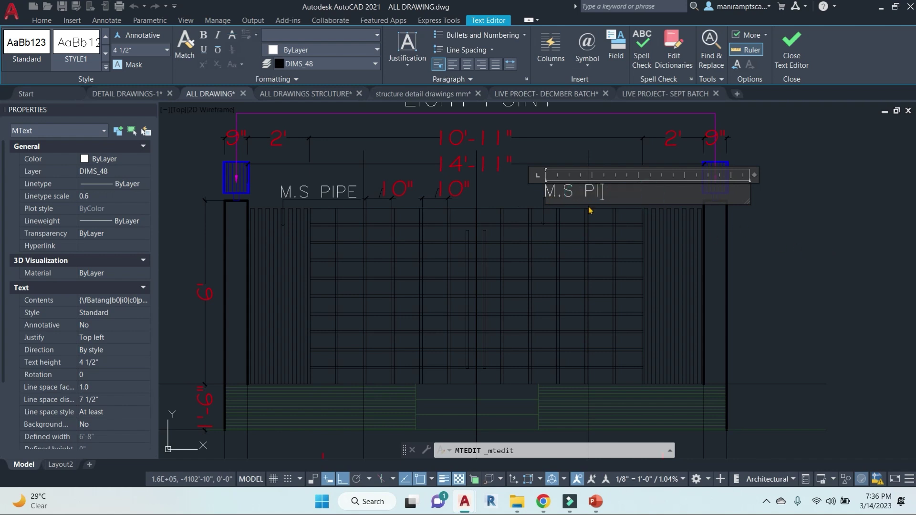
key("Escape")
key("Escape")
Examine the overall layout of the complete drawing set and the rotated and upright ground floor plans above it.
scroll(715, 241, "down", 8)
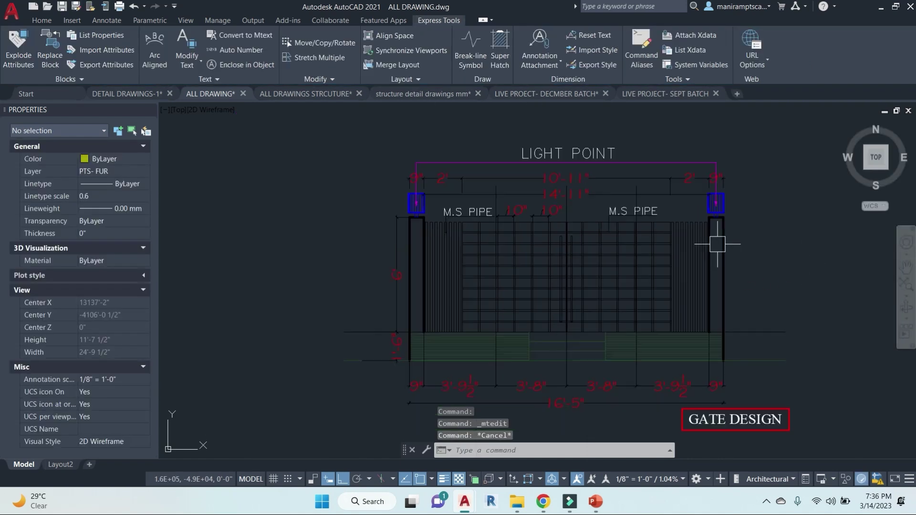
scroll(663, 311, "down", 4)
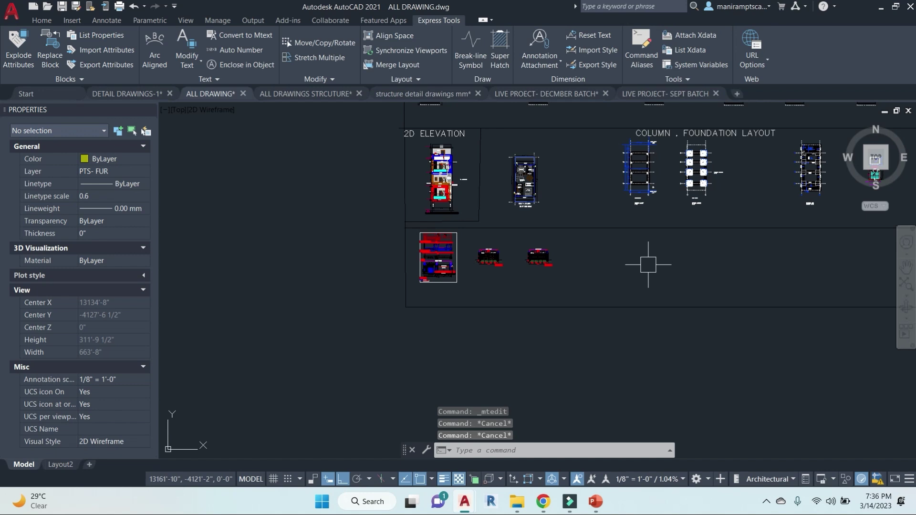
middle_click_drag(647, 265, 614, 279)
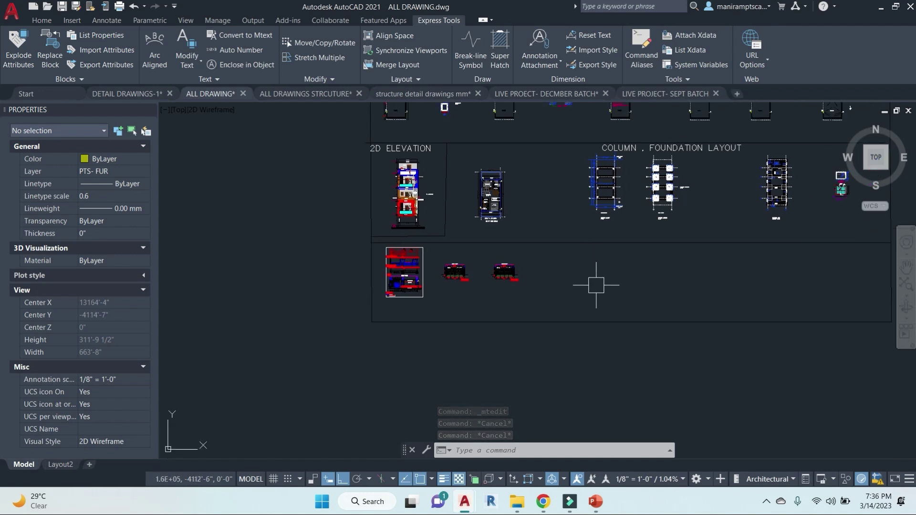
middle_click_drag(734, 268, 629, 303)
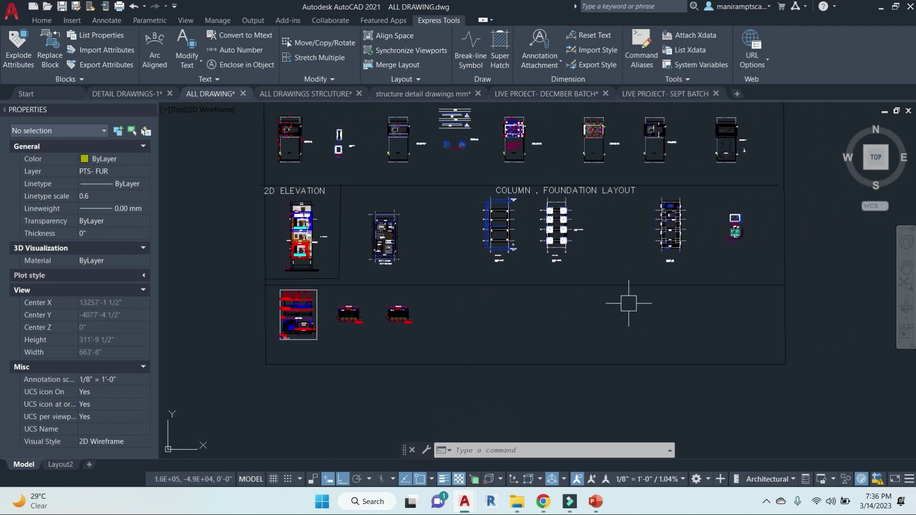
scroll(498, 302, "down", 8)
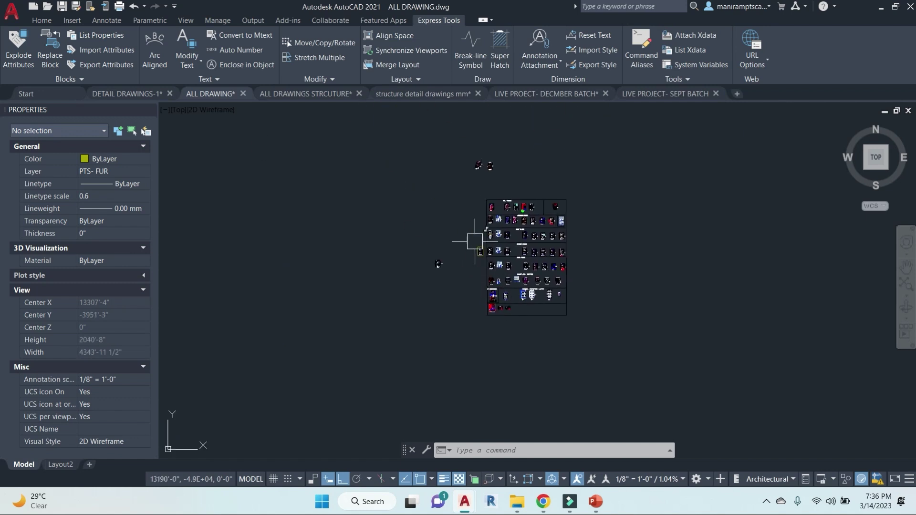
scroll(462, 208, "up", 8)
middle_click_drag(462, 208, 556, 270)
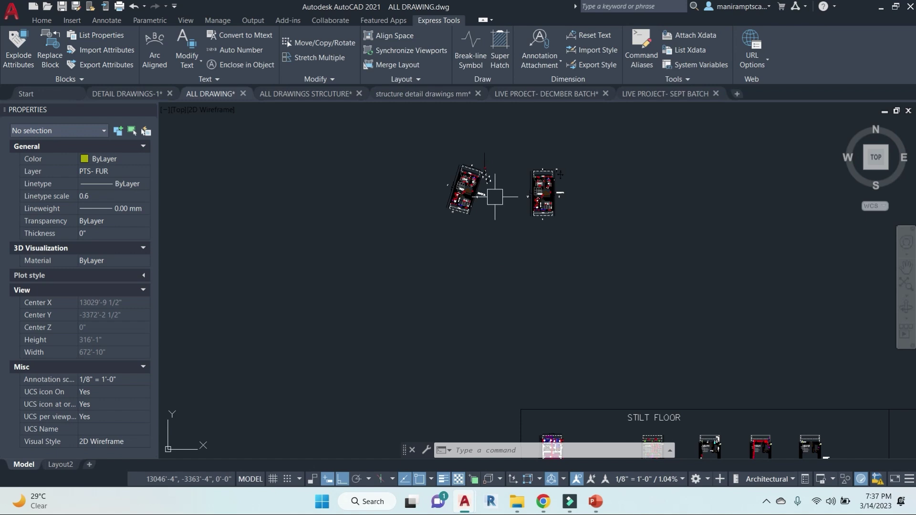
scroll(479, 177, "up", 6)
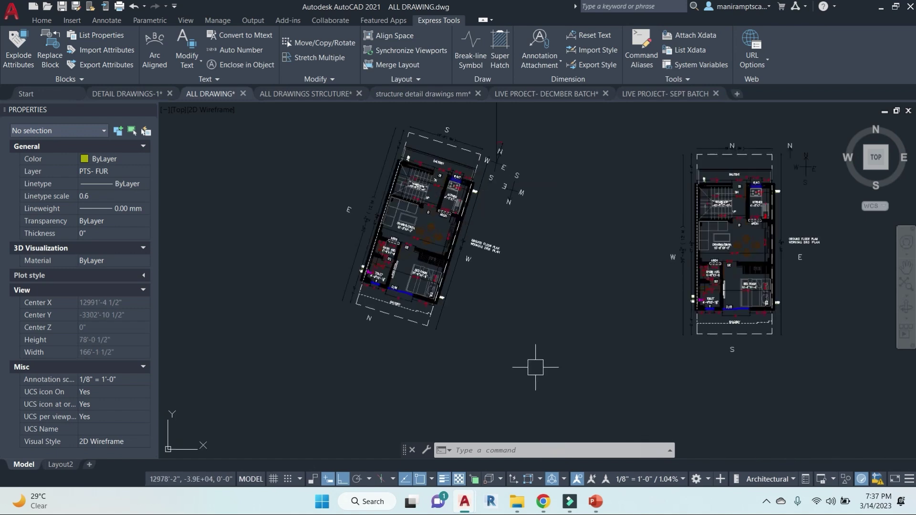
Switch to the Google Meet call in Chrome.
left_click(543, 501)
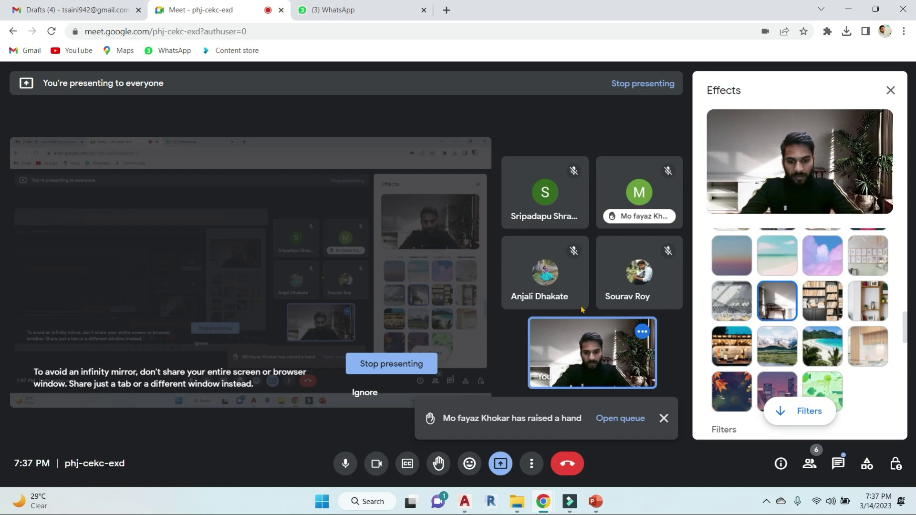
mouse_move(570, 321)
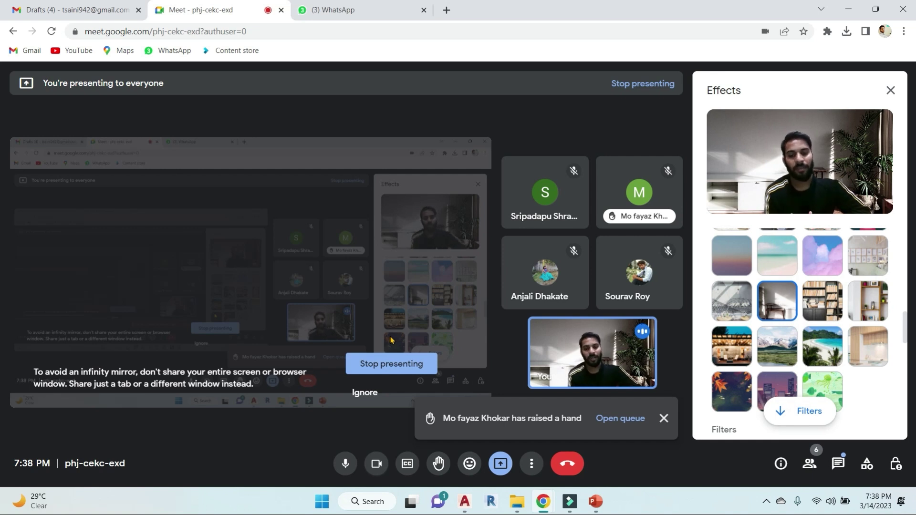
Switch back to AutoCAD, examine the sheet layout of the structure detail drawings mm file, and return to ALL DRAWING.
left_click(464, 502)
left_click(494, 430)
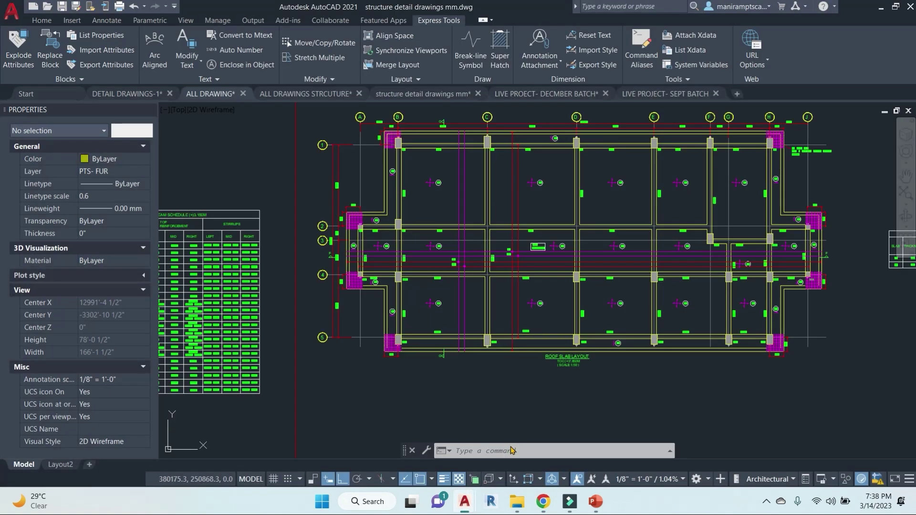
scroll(440, 246, "down", 4)
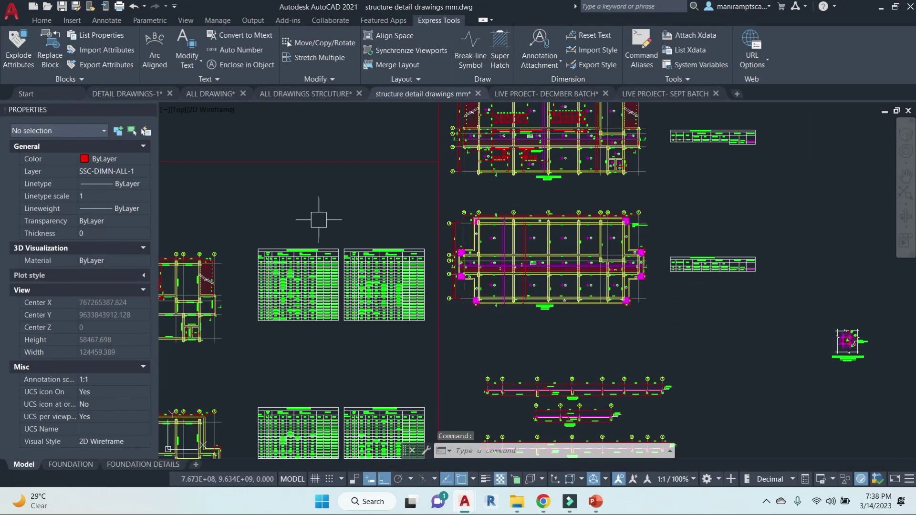
left_click(41, 20)
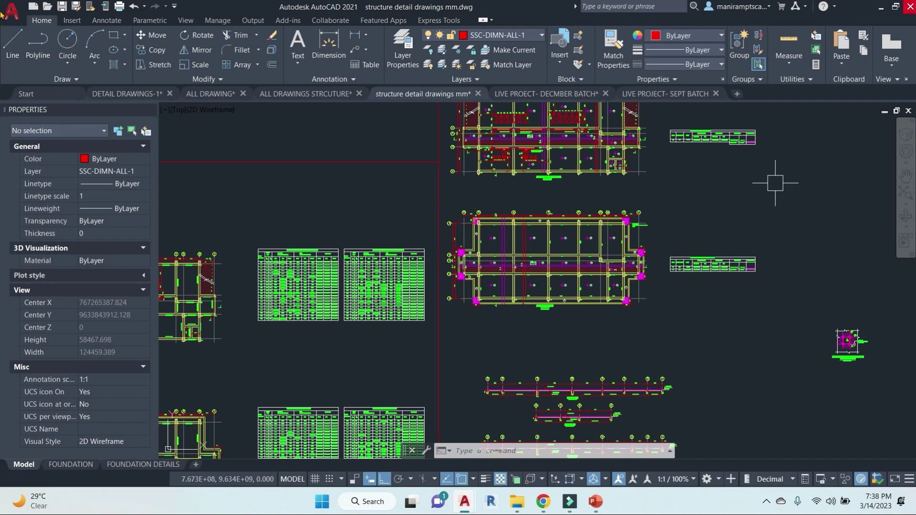
scroll(602, 260, "down", 4)
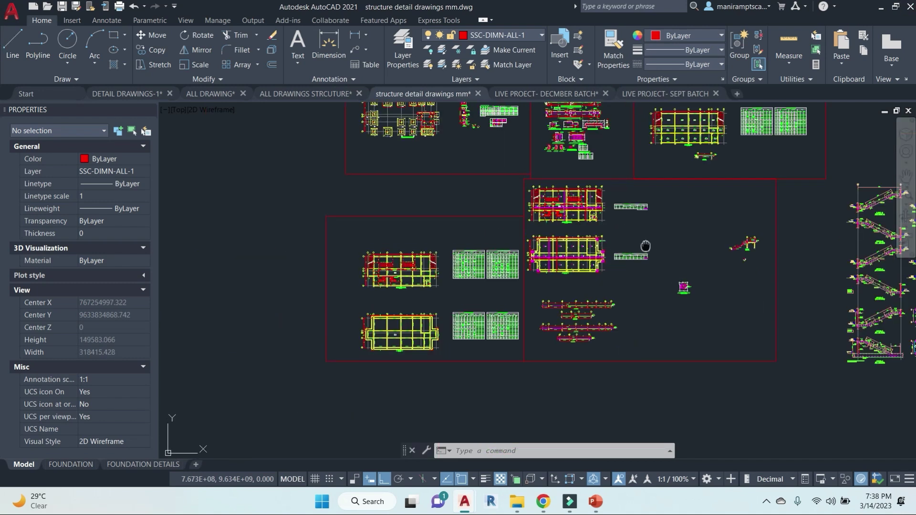
middle_click_drag(645, 246, 635, 285)
middle_click_drag(216, 165, 244, 182)
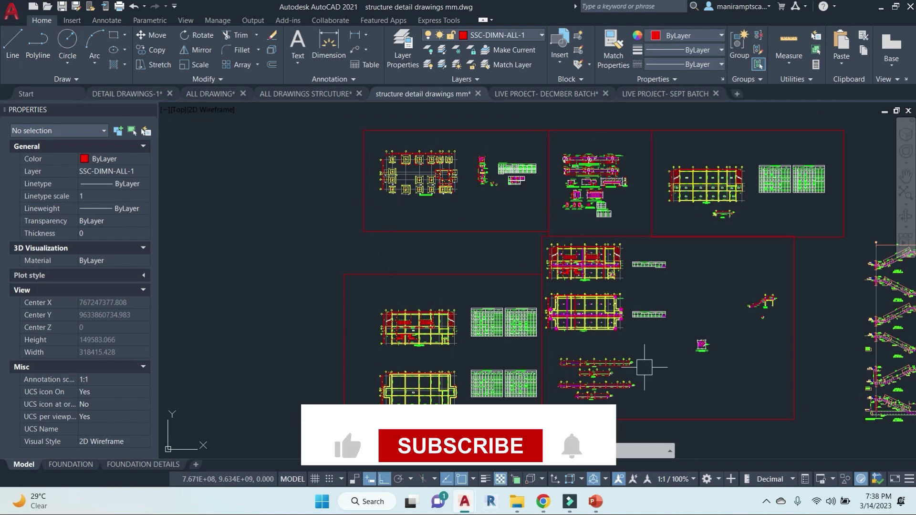
scroll(329, 229, "down", 2)
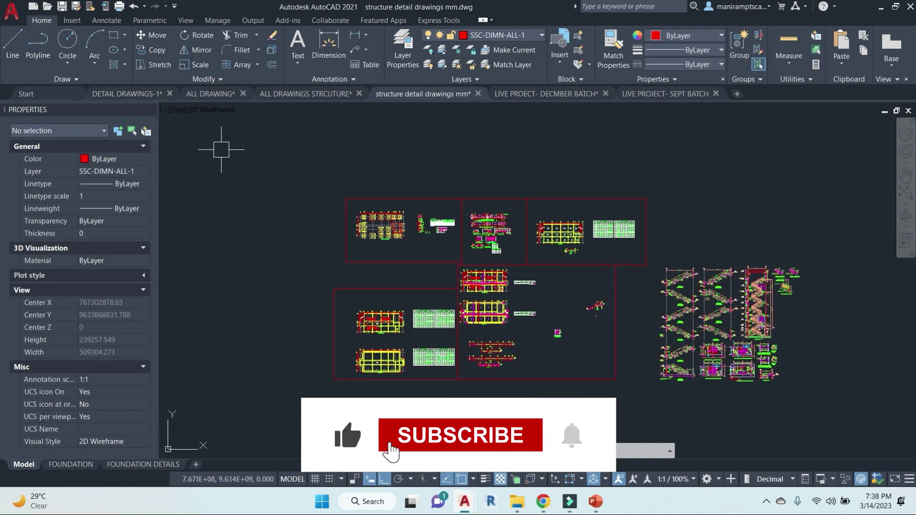
left_click(211, 93)
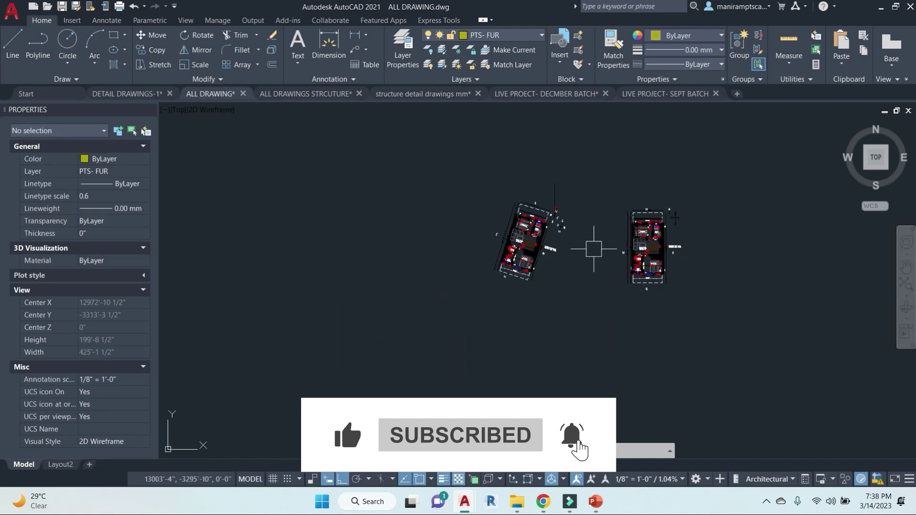
Examine the floor-by-floor layout of the drawing set from the stilt floor down to the third floor.
scroll(594, 249, "down", 2)
middle_click_drag(616, 324, 488, 258)
middle_click_drag(687, 270, 562, 194)
middle_click_drag(691, 355, 695, 302)
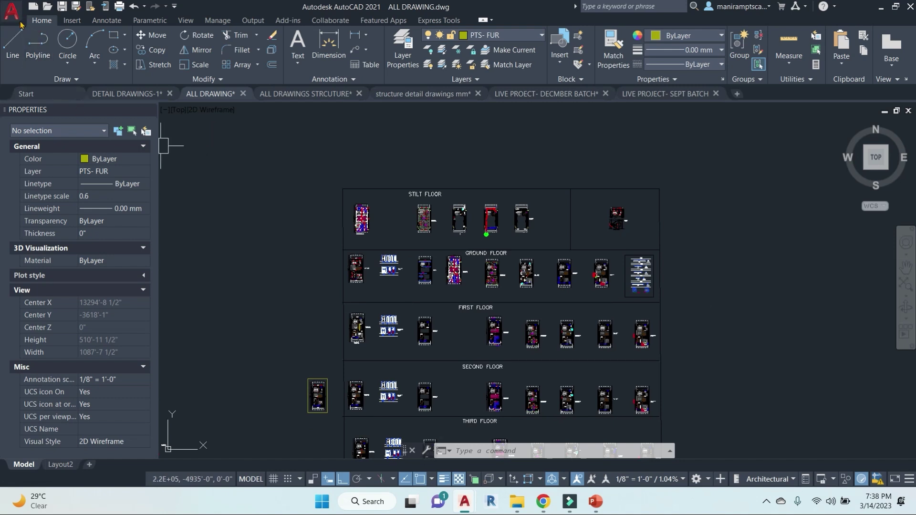
left_click(11, 10)
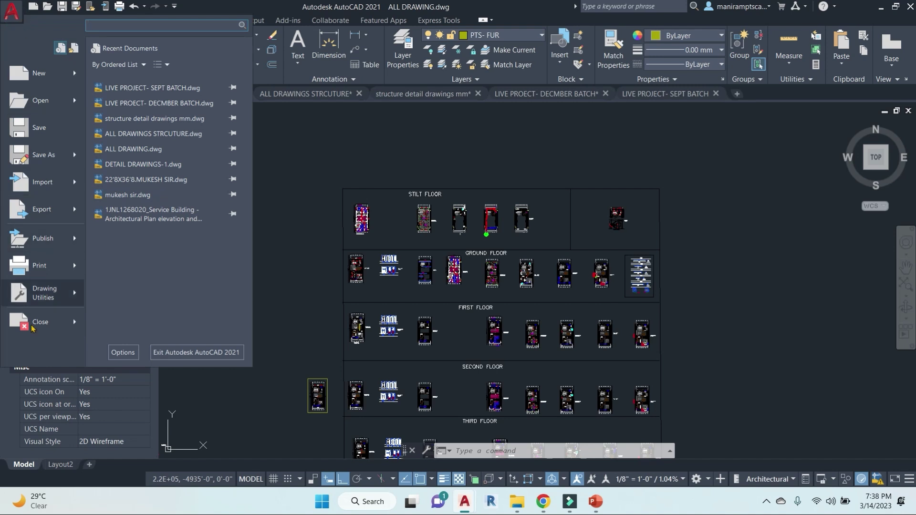
mouse_move(61, 79)
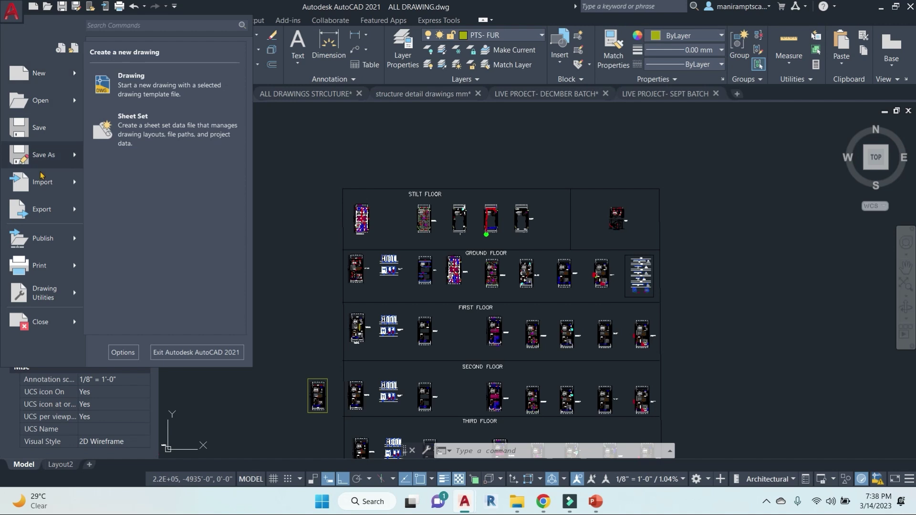
left_click(292, 147)
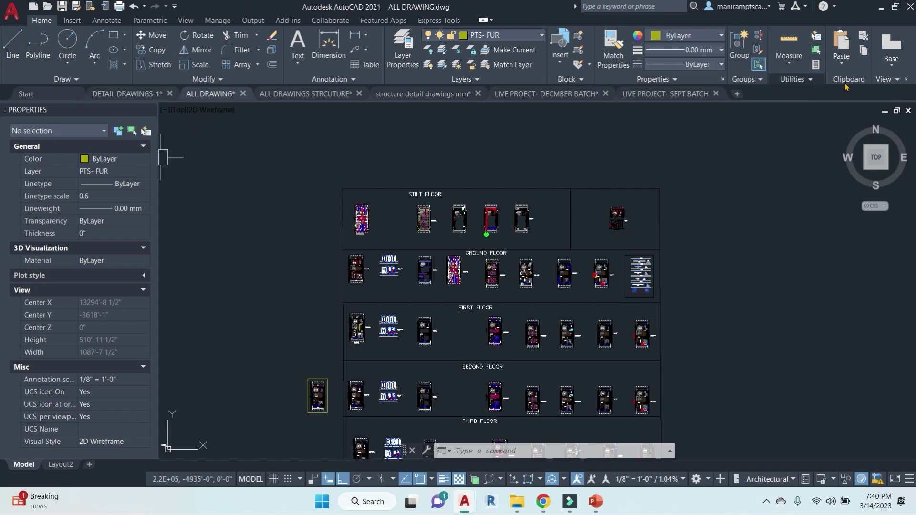
left_click(72, 20)
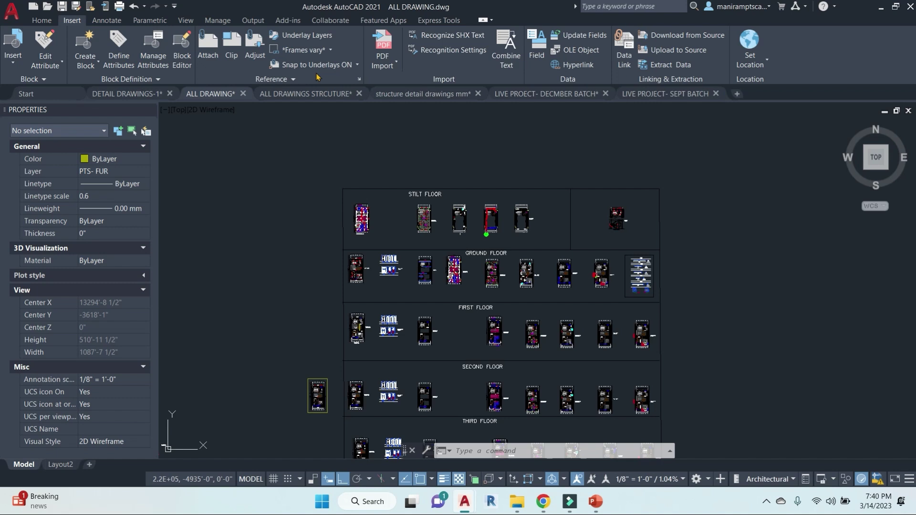
left_click(106, 20)
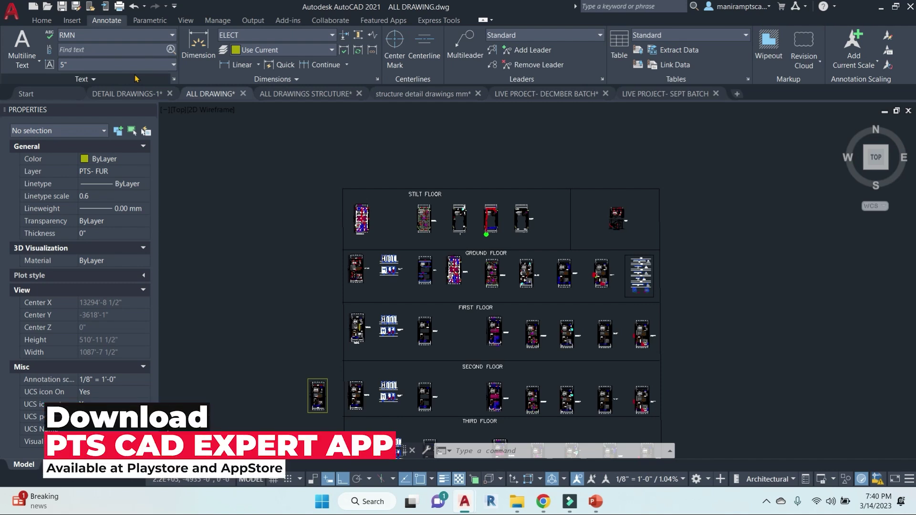
left_click(149, 20)
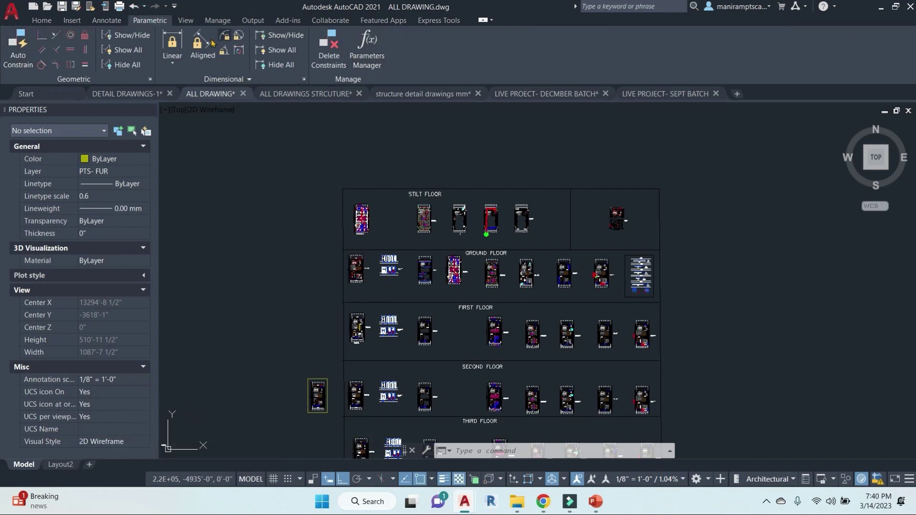
left_click(186, 20)
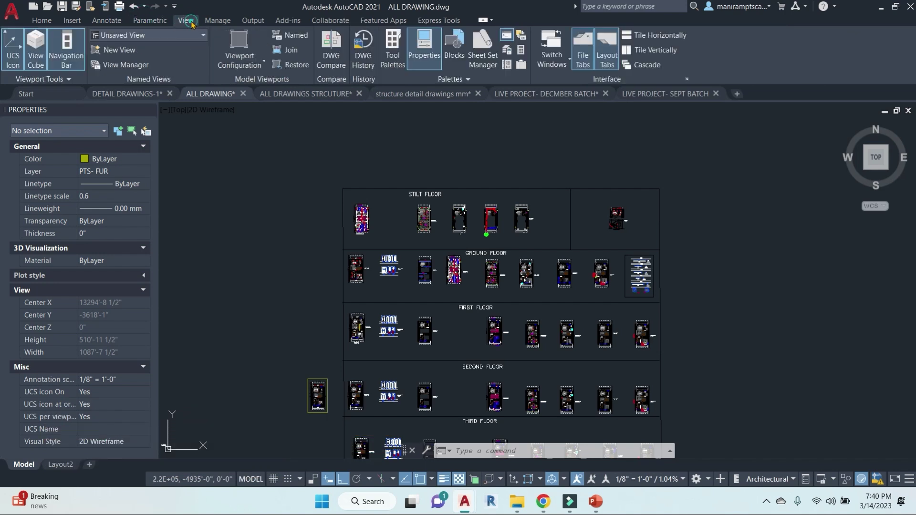
left_click(217, 20)
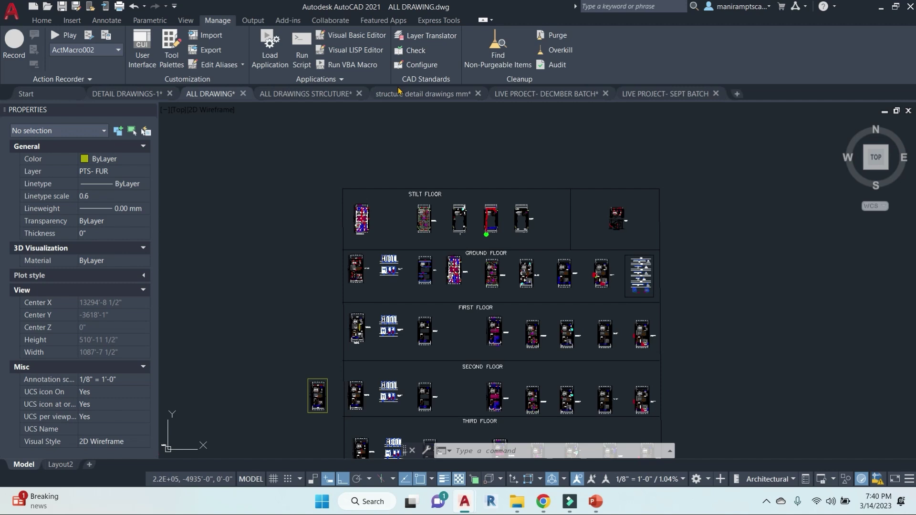
mouse_move(396, 98)
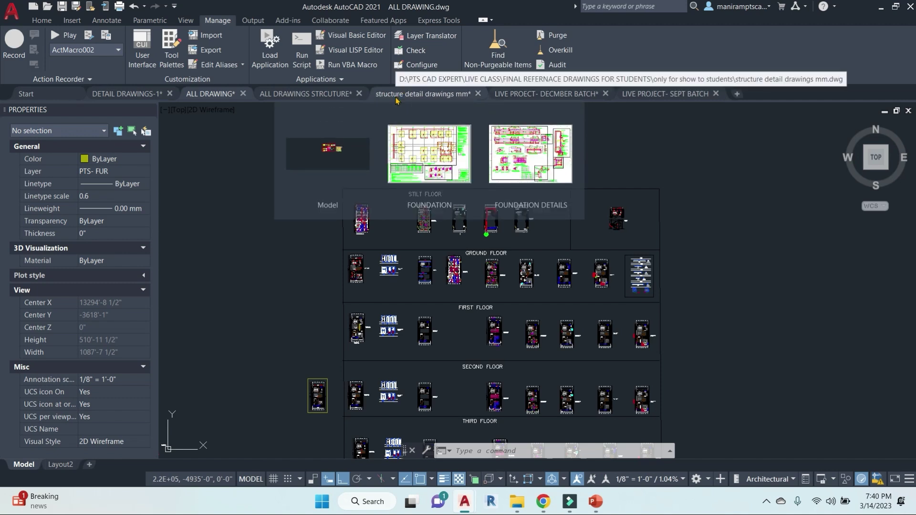
left_click(253, 20)
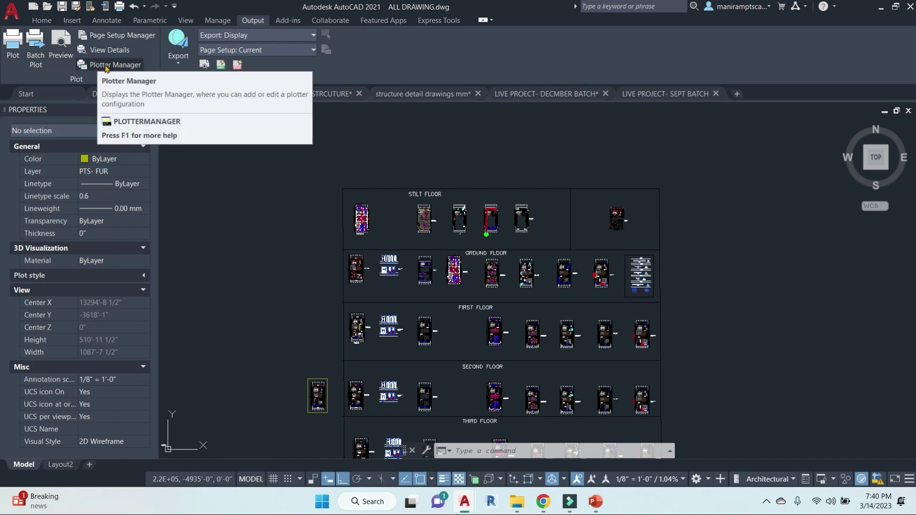
left_click(291, 21)
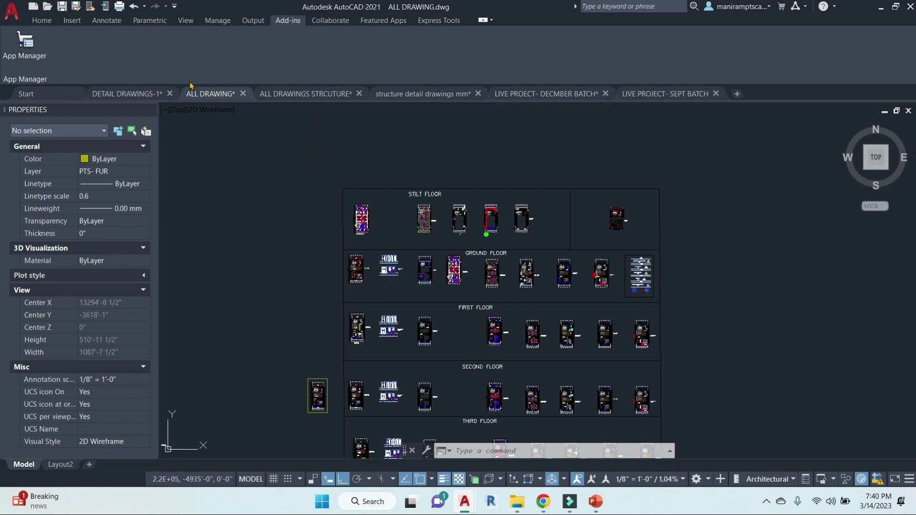
left_click(335, 22)
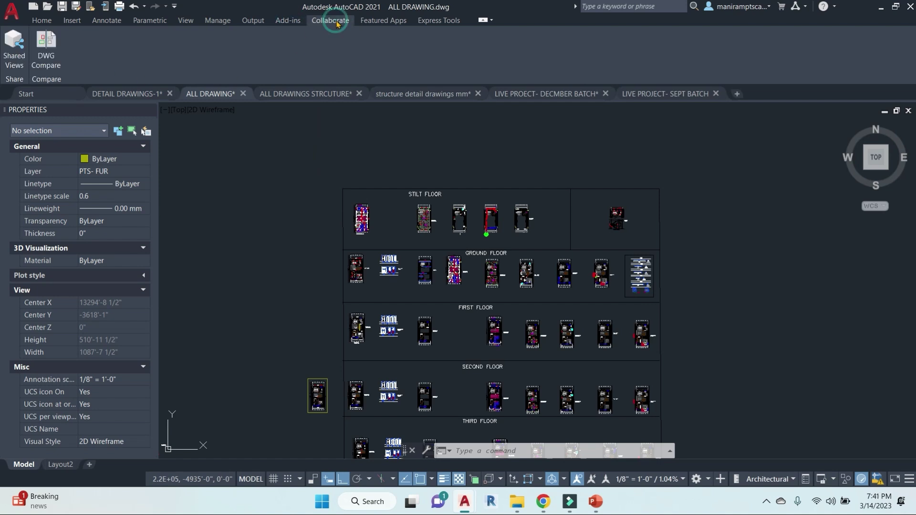
left_click(388, 20)
left_click(435, 22)
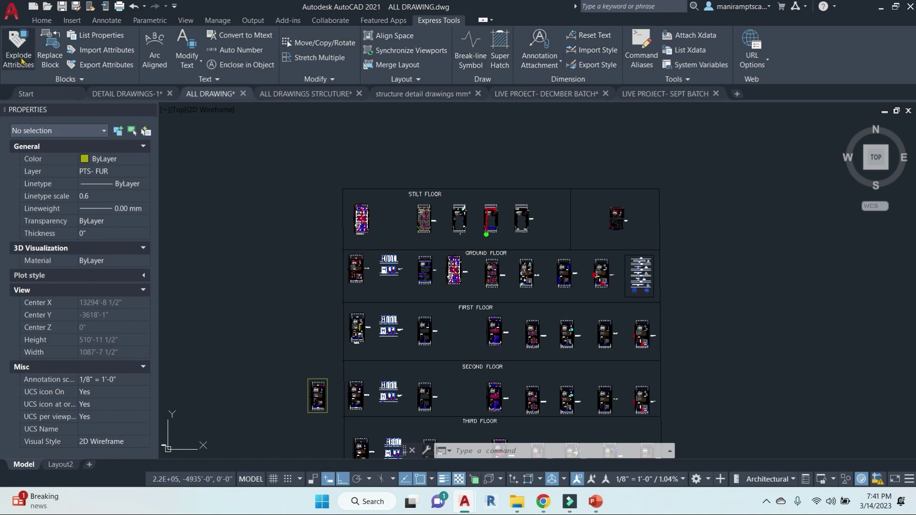
mouse_move(214, 98)
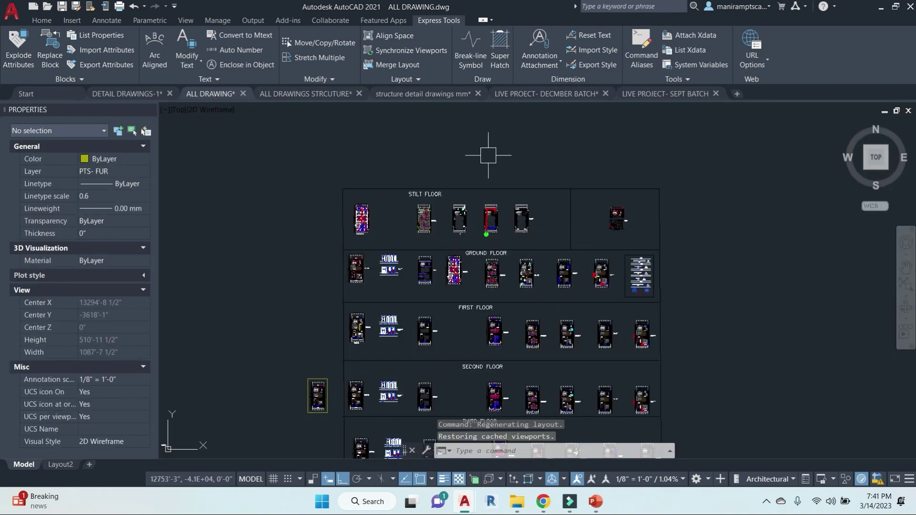
Examine the level, jali and MS pipe notes on the 2D elevation of the house.
scroll(496, 186, "down", 3)
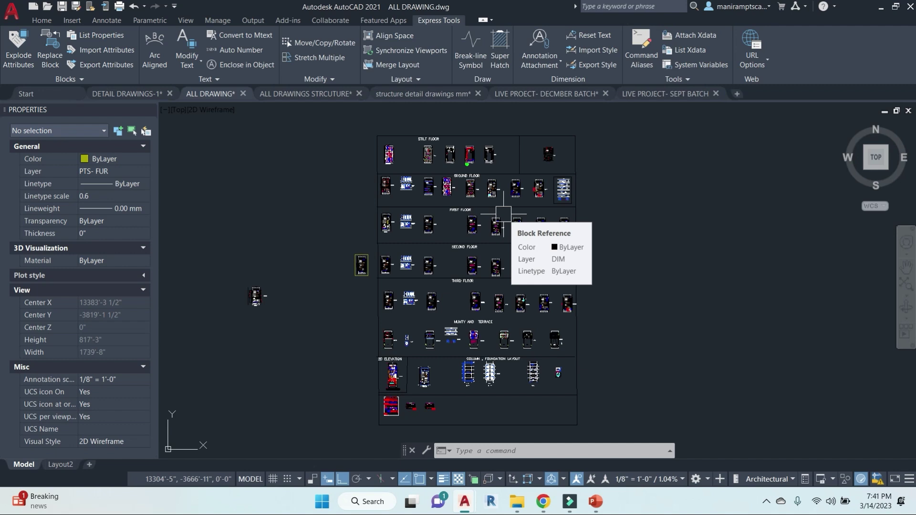
scroll(391, 381, "up", 10)
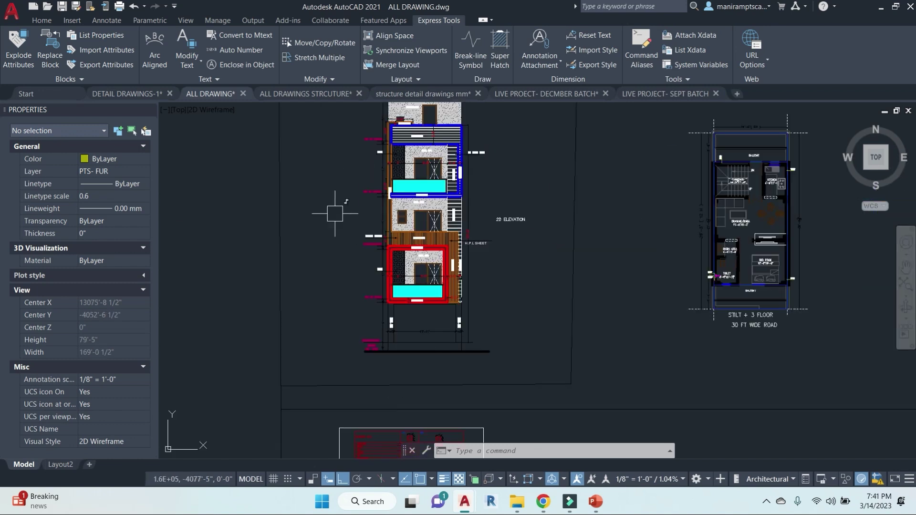
scroll(334, 214, "up", 5)
middle_click_drag(376, 198, 410, 382)
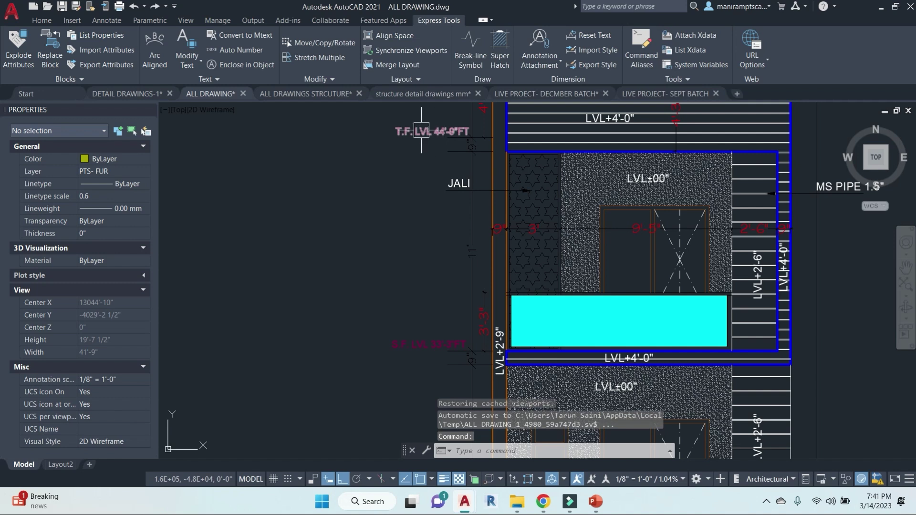
scroll(403, 238, "down", 4)
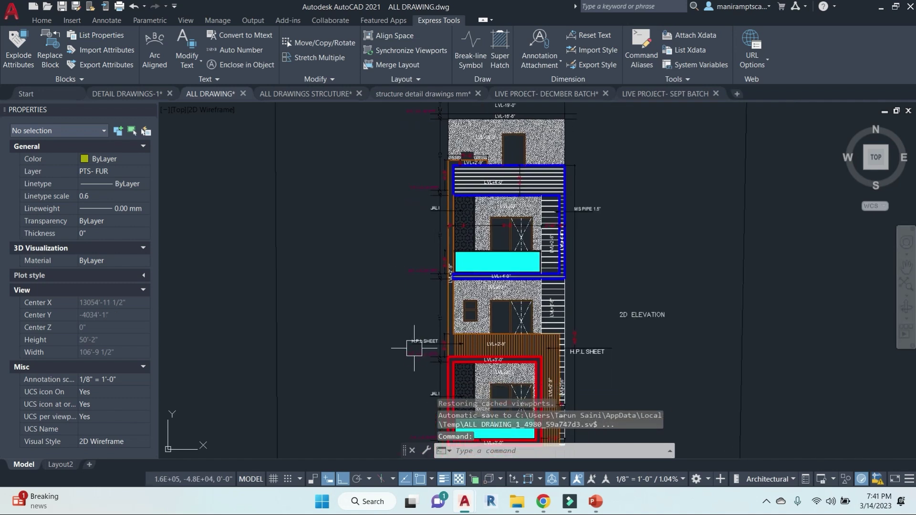
Look at the ALL DRAWINGS STRCUTURE file, switch to LIVE PROECT- DECMBER BATCH, and examine its front elevation and wall plan.
left_click(305, 94)
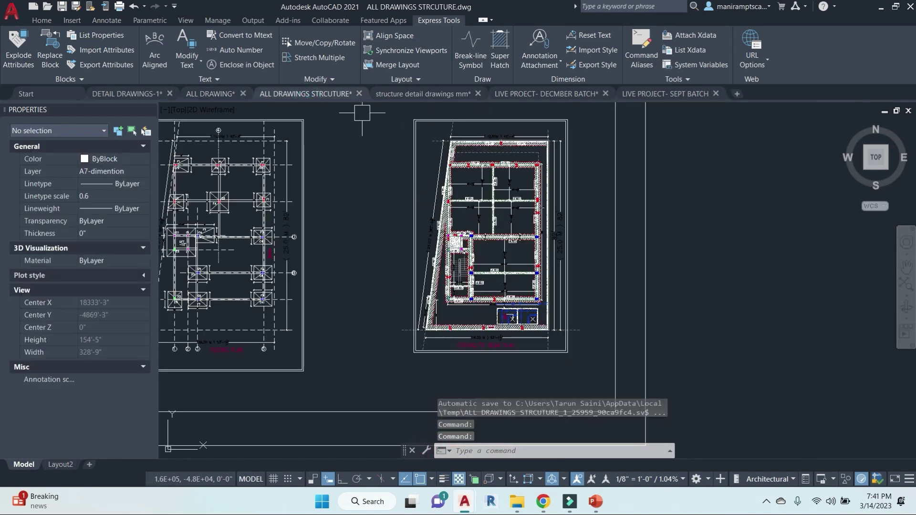
left_click(533, 94)
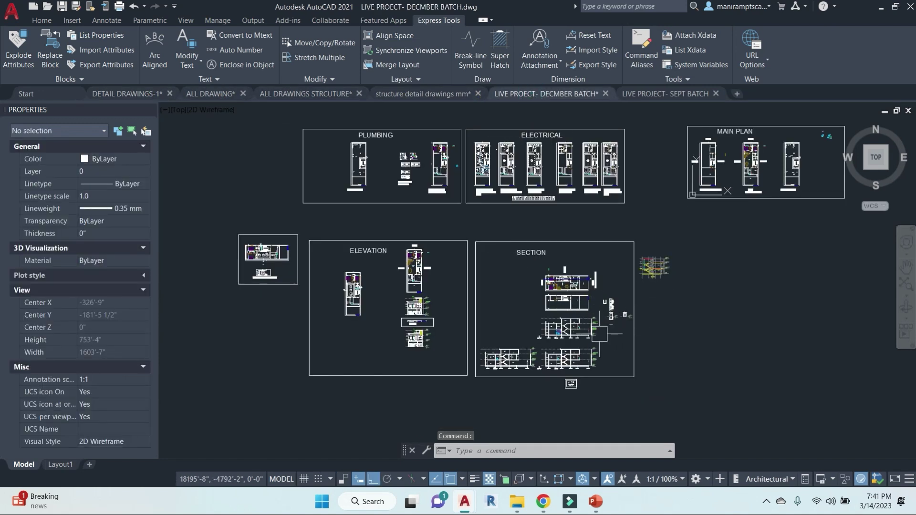
scroll(426, 321, "up", 5)
scroll(396, 275, "up", 8)
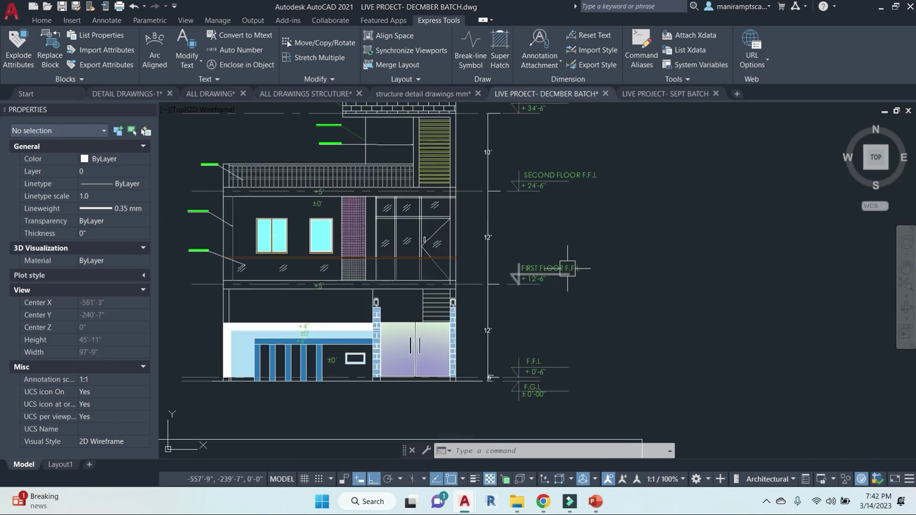
scroll(568, 268, "up", 2)
scroll(592, 286, "down", 4)
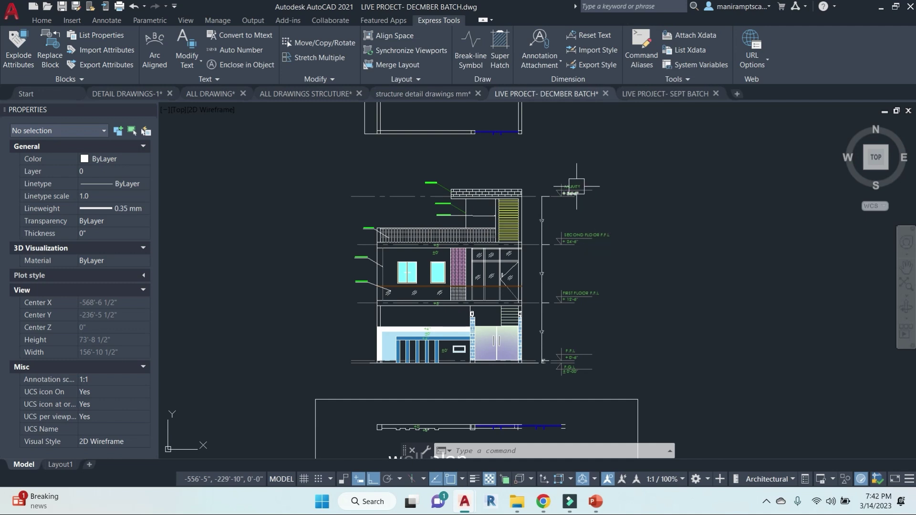
scroll(448, 268, "down", 2)
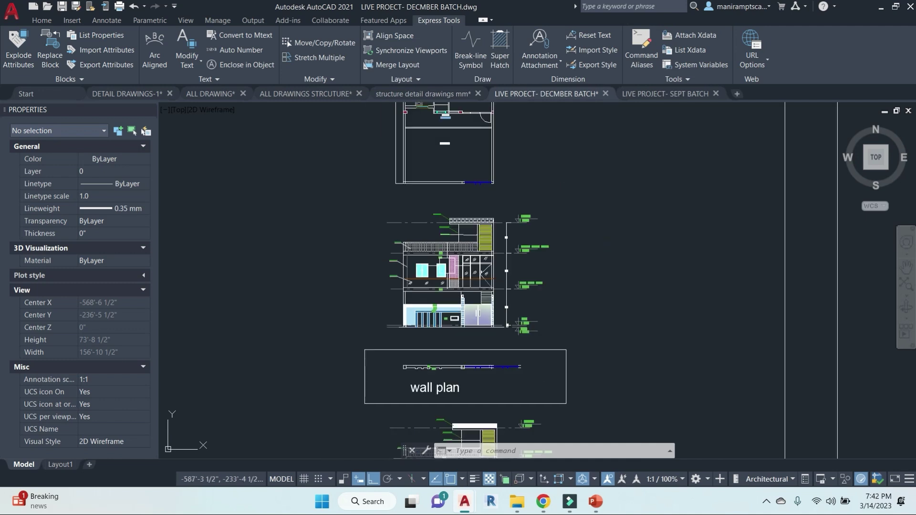
middle_click_drag(568, 307, 569, 301)
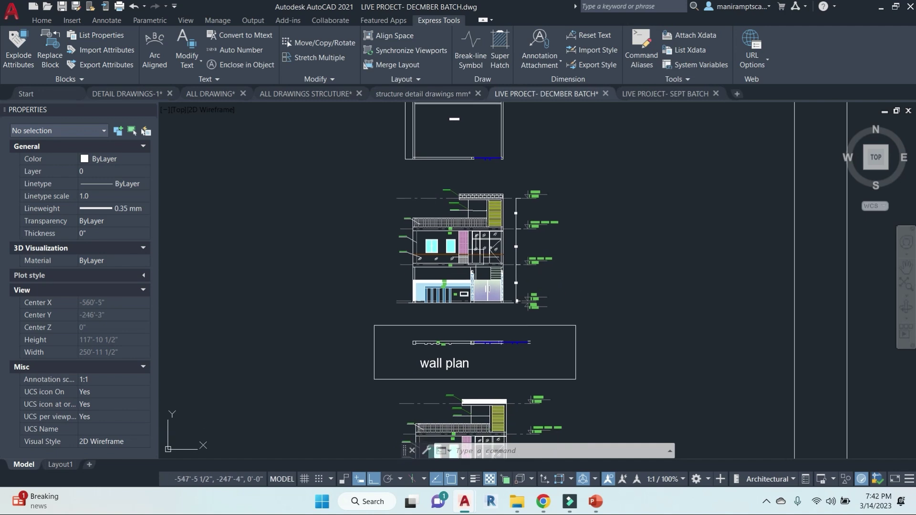
scroll(533, 288, "up", 4)
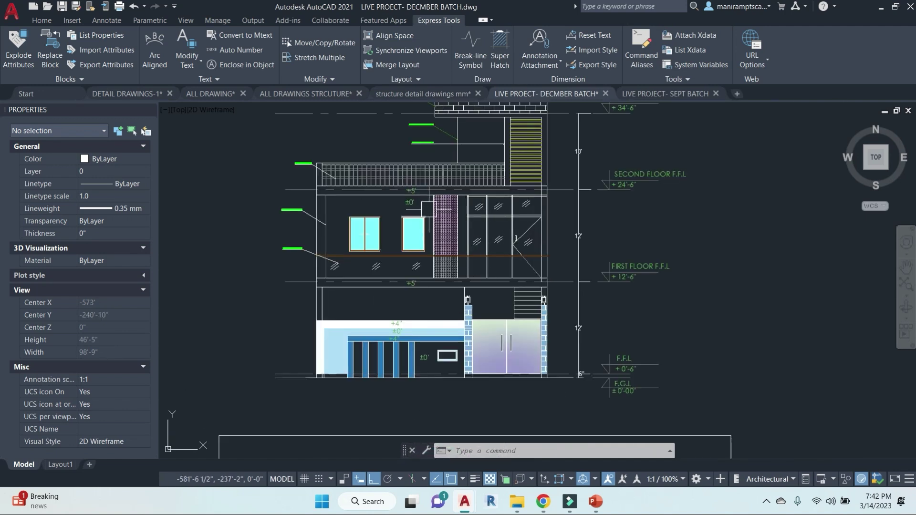
Examine the +5' and ±0' projection marks on the first floor facade of the front elevation.
scroll(414, 194, "up", 6)
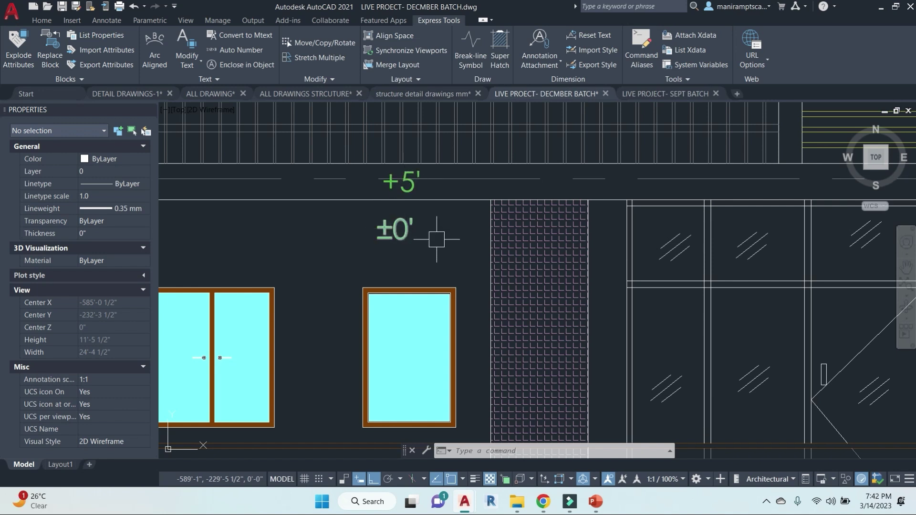
scroll(437, 240, "down", 4)
scroll(432, 369, "up", 6)
scroll(434, 338, "down", 4)
scroll(421, 341, "up", 2)
scroll(422, 340, "down", 4)
middle_click_drag(414, 221, 415, 251)
scroll(415, 251, "up", 2)
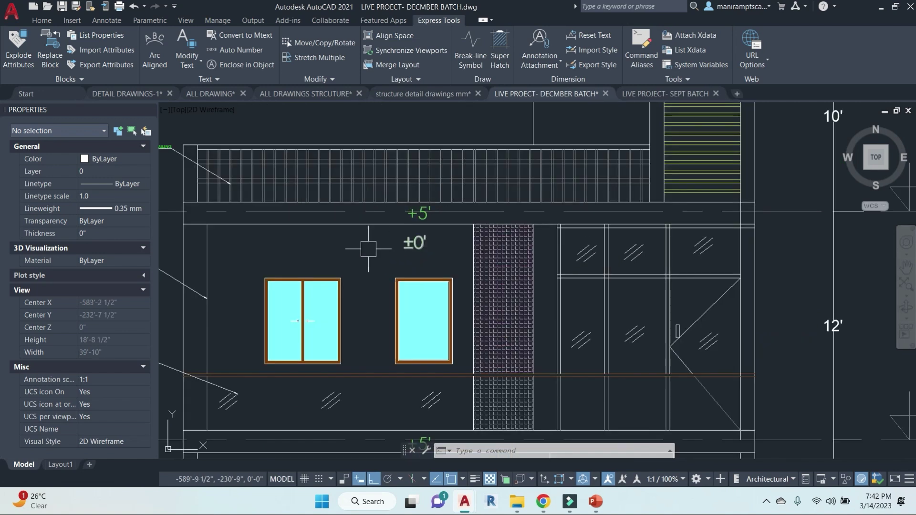
Examine the mumty, second floor and first floor level marks beside the front elevation.
scroll(415, 239, "down", 5)
scroll(562, 169, "up", 3)
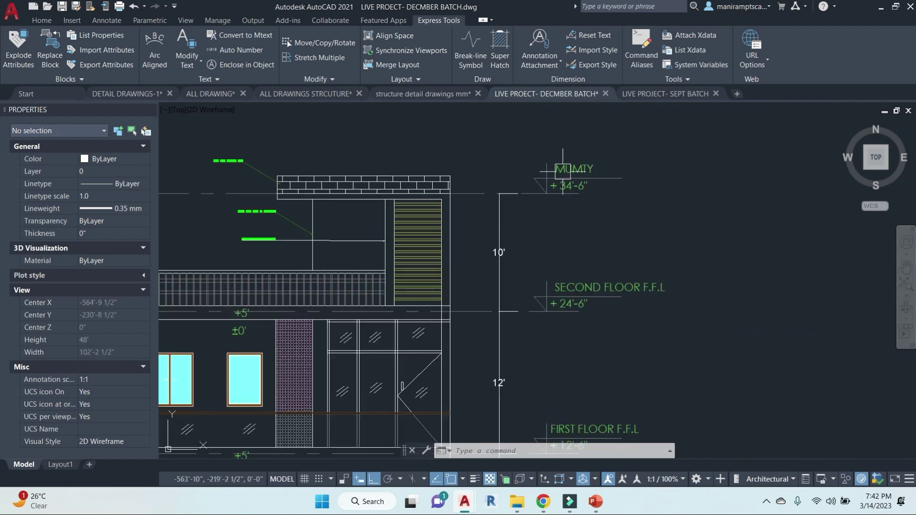
scroll(561, 221, "down", 2)
left_click(650, 288)
left_click(558, 155)
key("Escape")
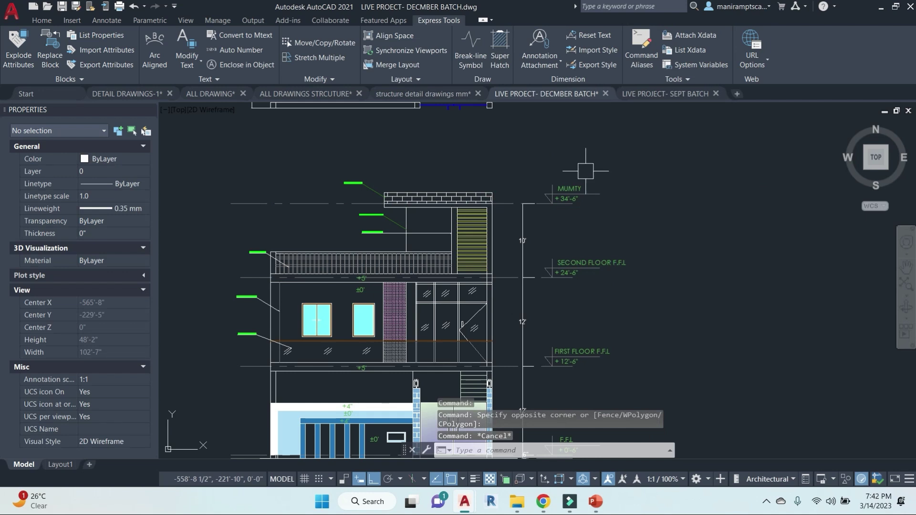
Examine the electrical plans and the overall arrangement of the plumbing, elevation, section and main plan sheets.
scroll(581, 210, "down", 4)
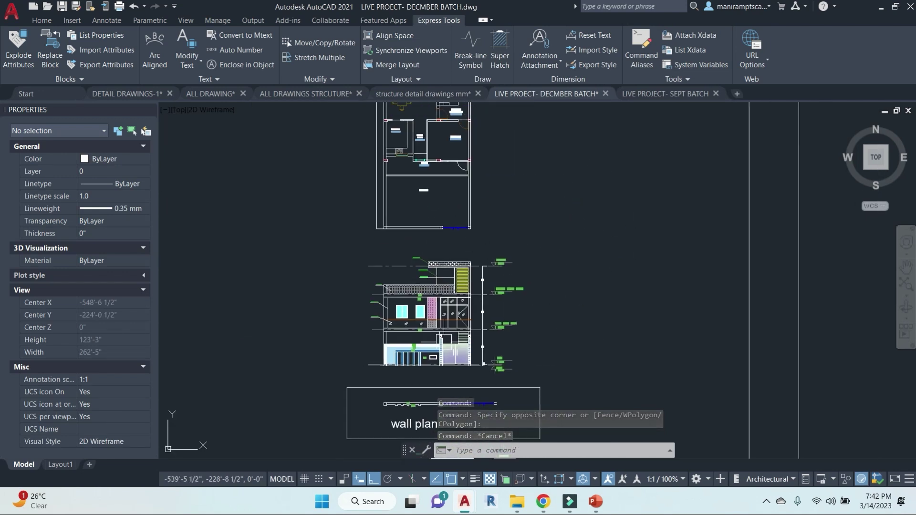
scroll(520, 303, "down", 4)
scroll(520, 303, "up", 2)
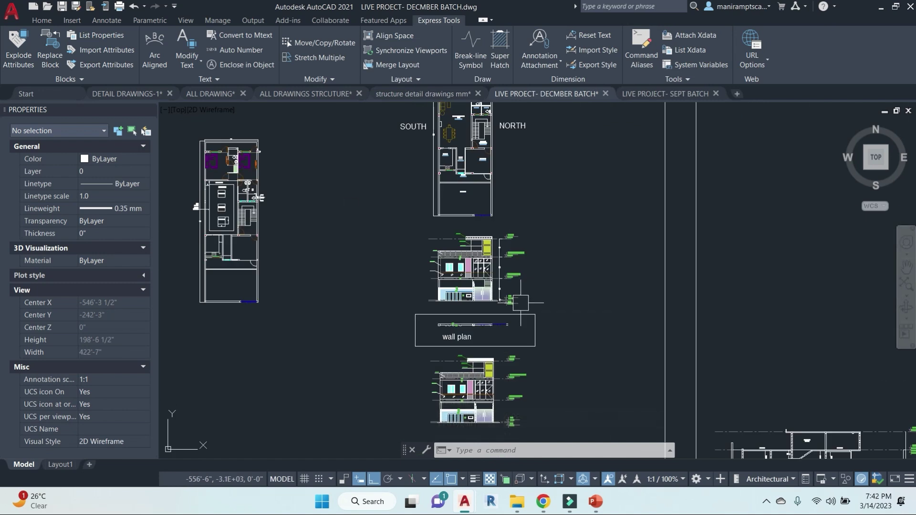
scroll(532, 254, "down", 4)
middle_click_drag(644, 145, 517, 370)
scroll(508, 293, "up", 4)
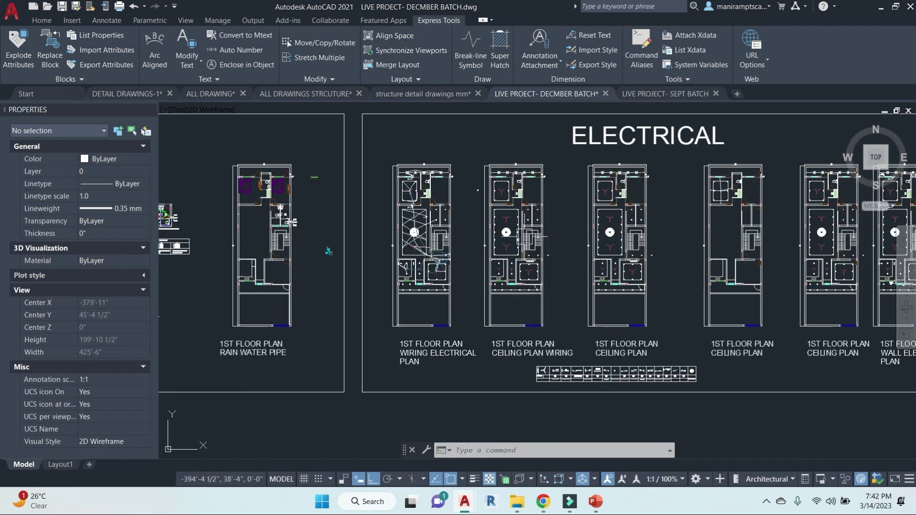
scroll(591, 219, "down", 5)
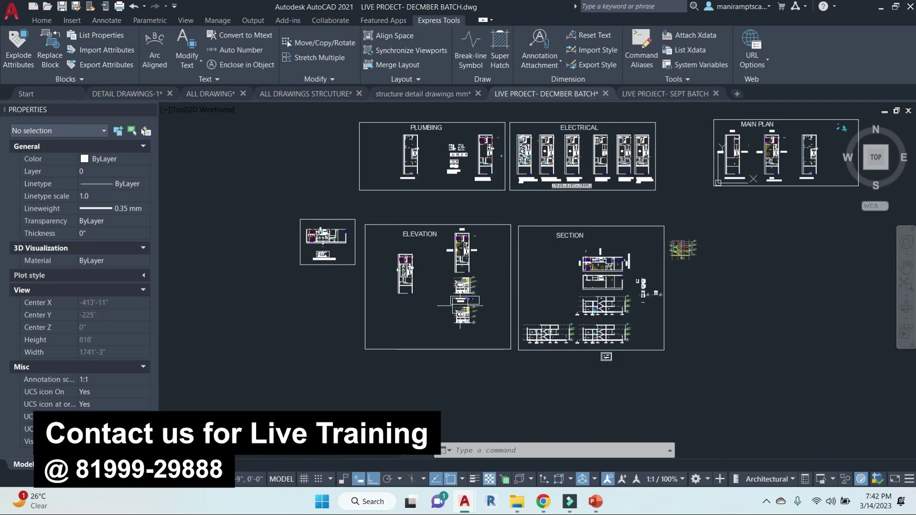
scroll(460, 305, "up", 2)
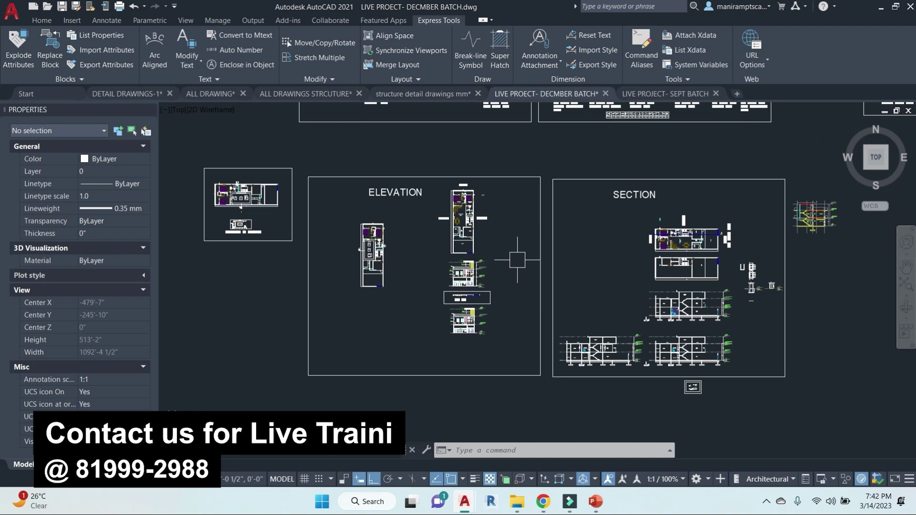
Examine the floor plan marked SOUTH and NORTH on the ELEVATION sheet, together with the elevations and wall plan below it.
middle_click_drag(626, 286, 549, 286)
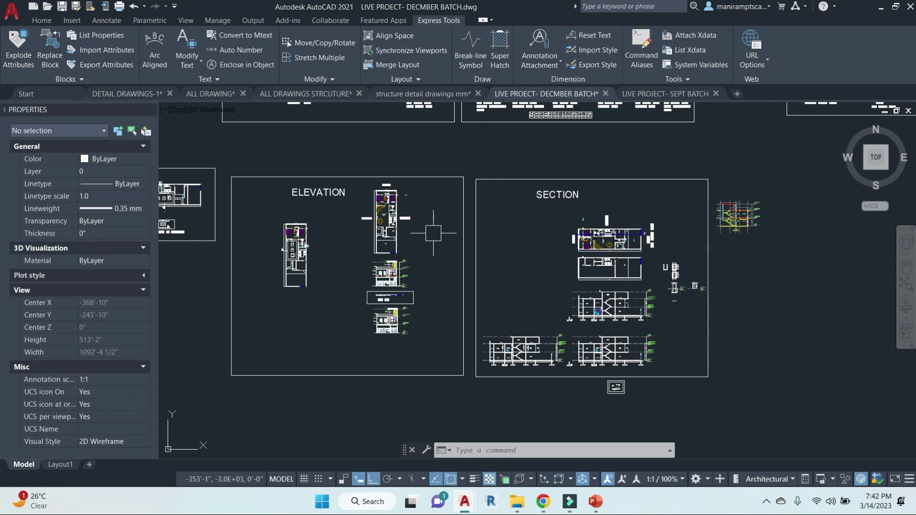
scroll(383, 209, "up", 8)
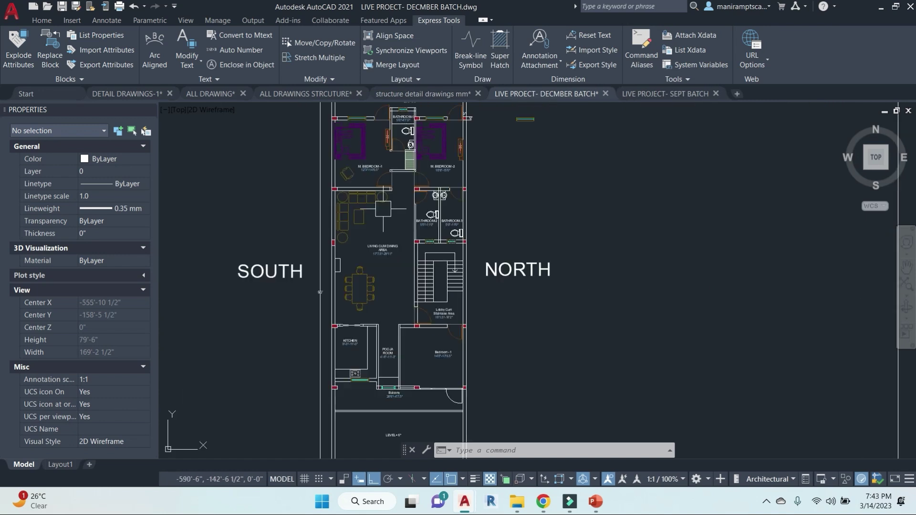
left_click(353, 204)
key("Escape")
key("Escape")
key("Escape")
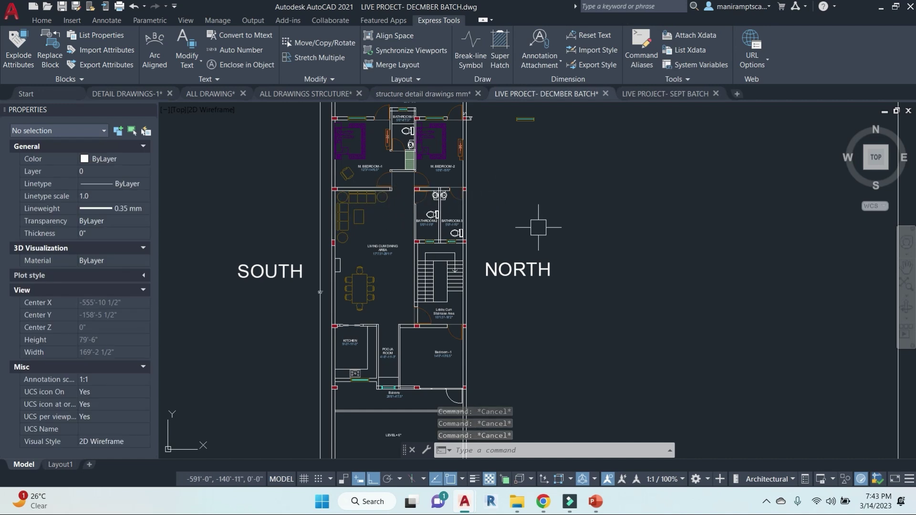
scroll(530, 229, "down", 4)
scroll(522, 238, "down", 4)
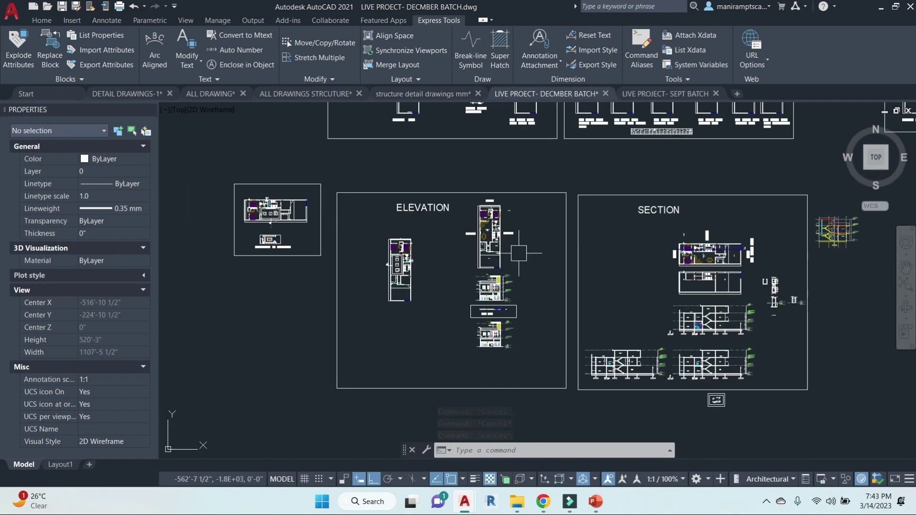
scroll(524, 251, "up", 2)
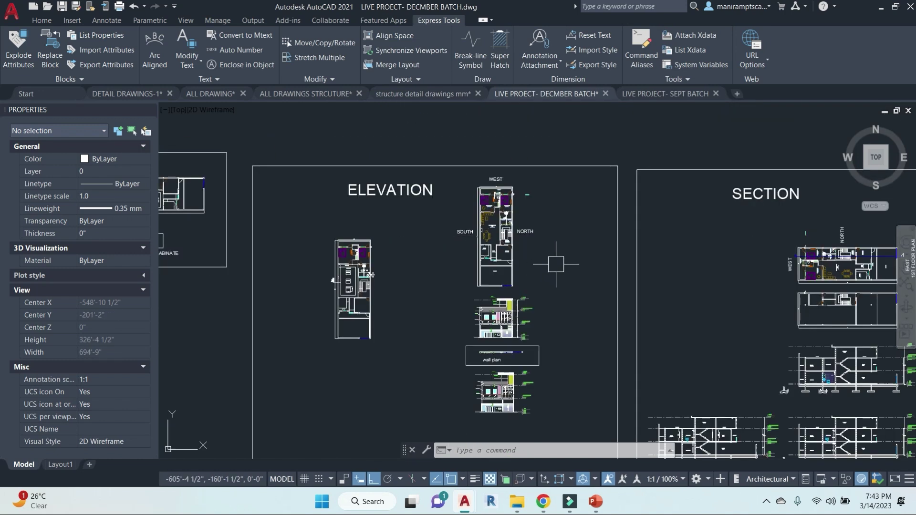
scroll(556, 264, "up", 4)
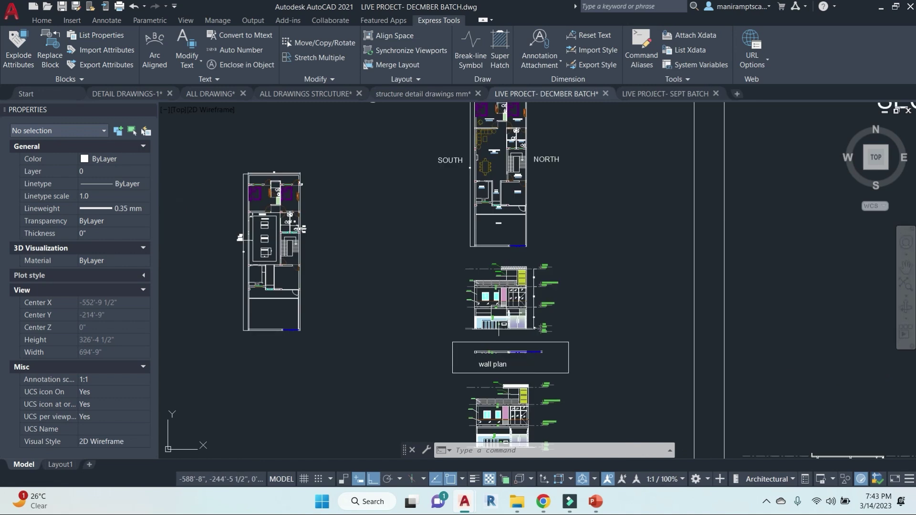
Switch to the DETAIL DRAWINGS-1 file and examine the sunshade, plinth beam protection and floor details.
left_click(125, 94)
scroll(447, 334, "down", 6)
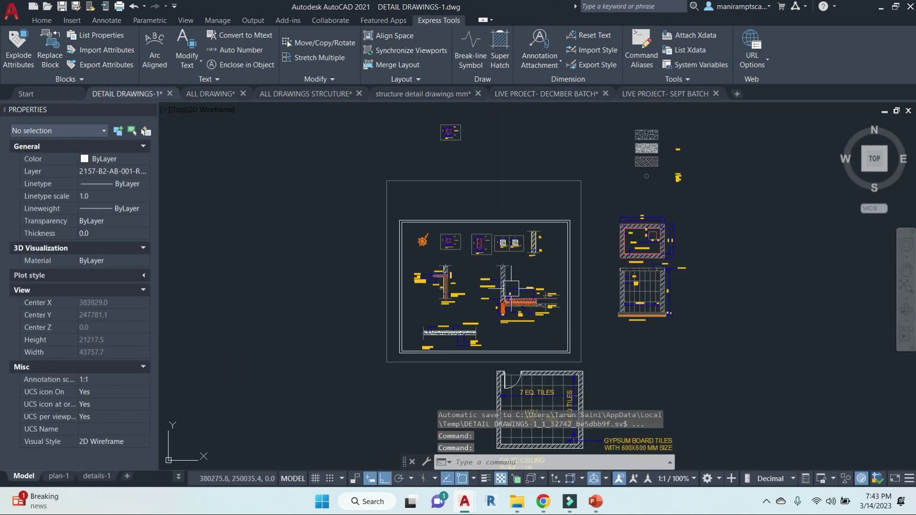
scroll(447, 333, "up", 6)
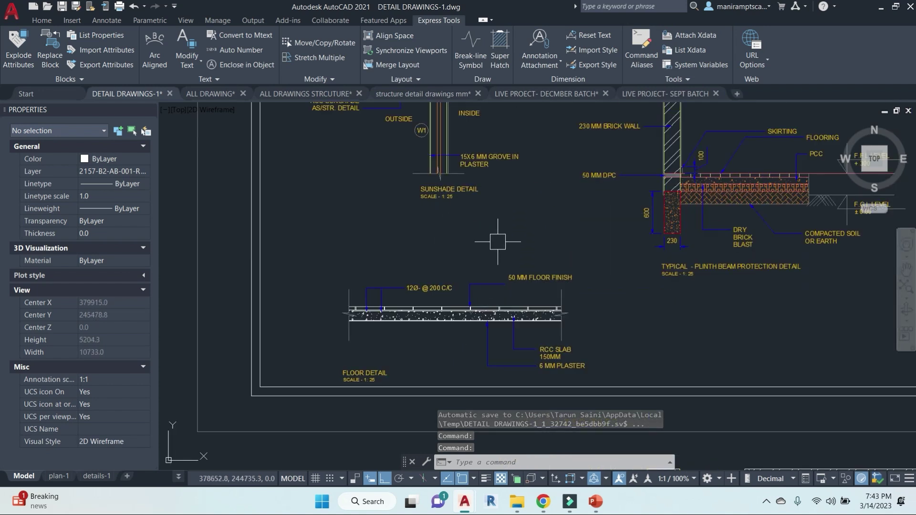
middle_click_drag(496, 286, 490, 326)
middle_click_drag(584, 221, 546, 314)
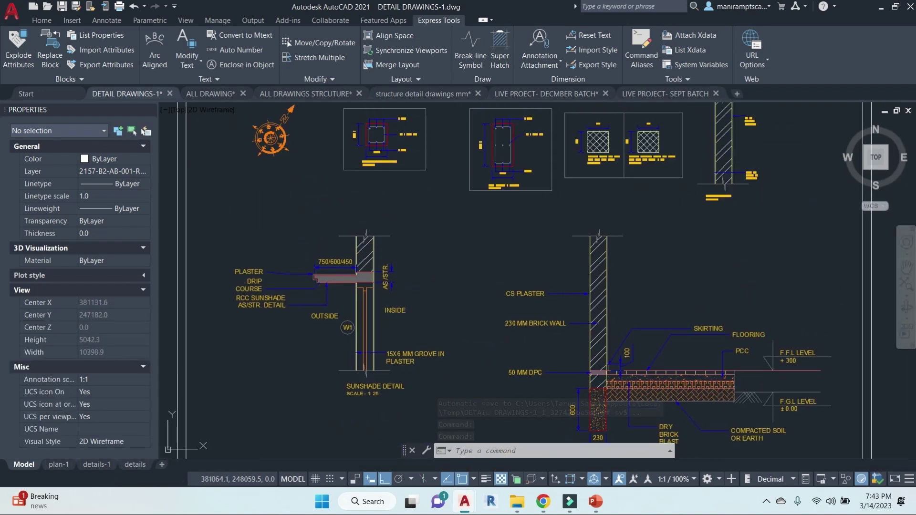
middle_click_drag(549, 236, 547, 247)
middle_click_drag(444, 313, 528, 253)
middle_click_drag(489, 344, 522, 173)
scroll(418, 305, "up", 4)
scroll(548, 288, "down", 4)
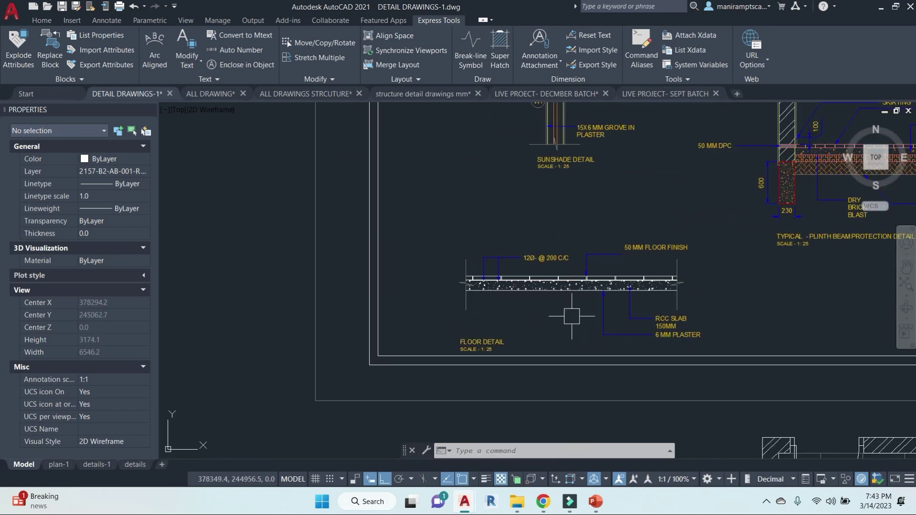
middle_click_drag(572, 315, 507, 276)
Check the Google Meet call in the browser and return to the floor detail in AutoCAD.
mouse_move(543, 502)
left_click(477, 424)
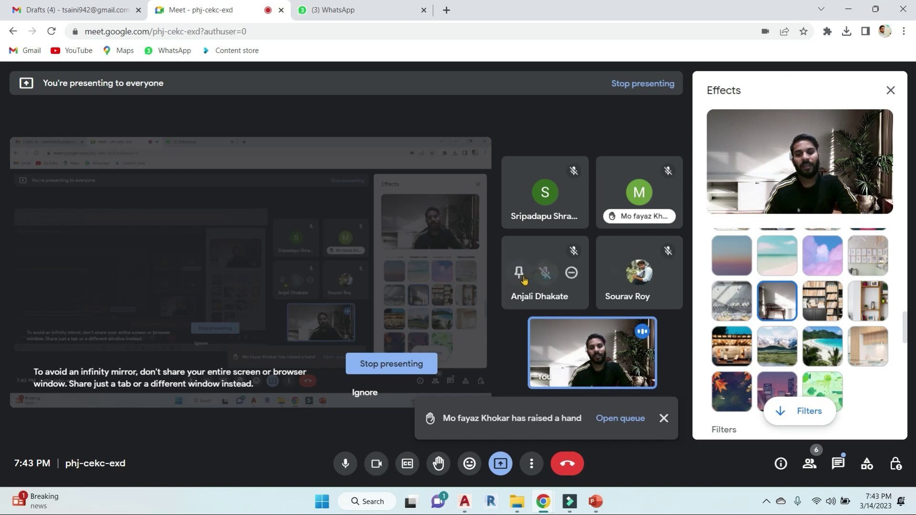
left_click(848, 9)
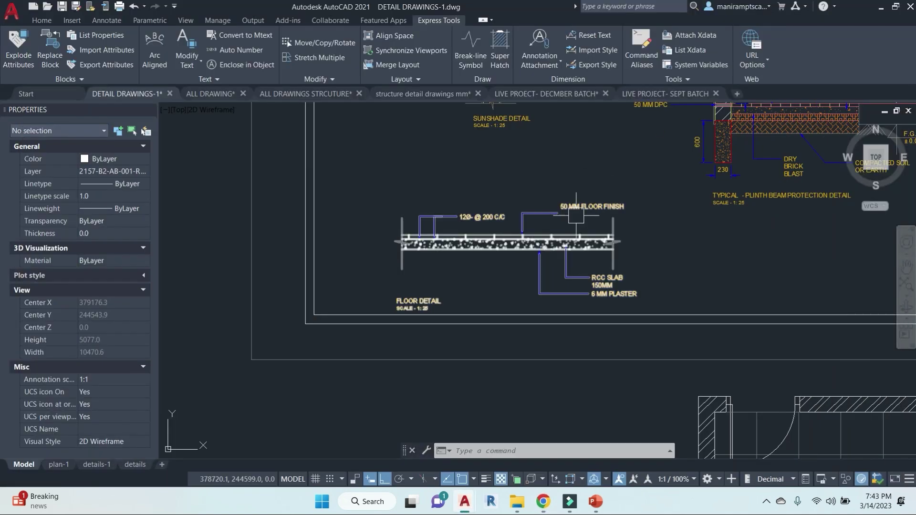
scroll(598, 227, "down", 2)
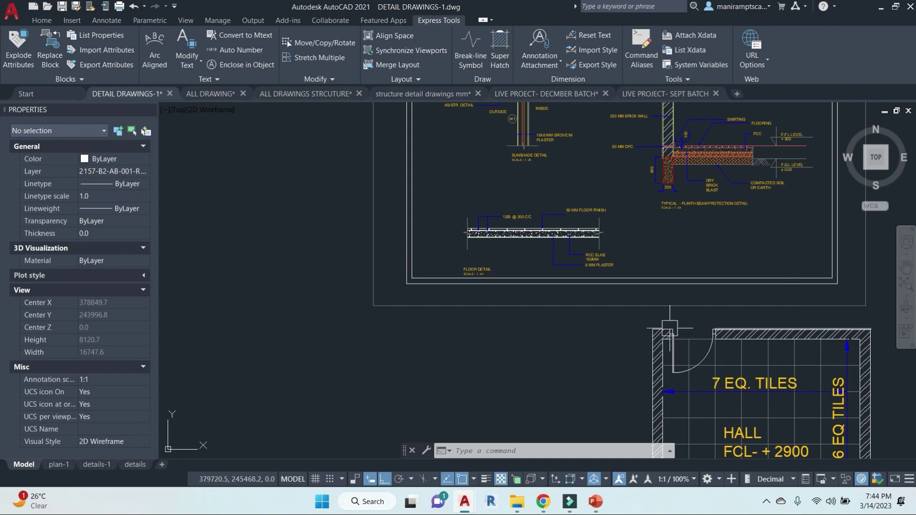
mouse_move(544, 501)
left_click(470, 455)
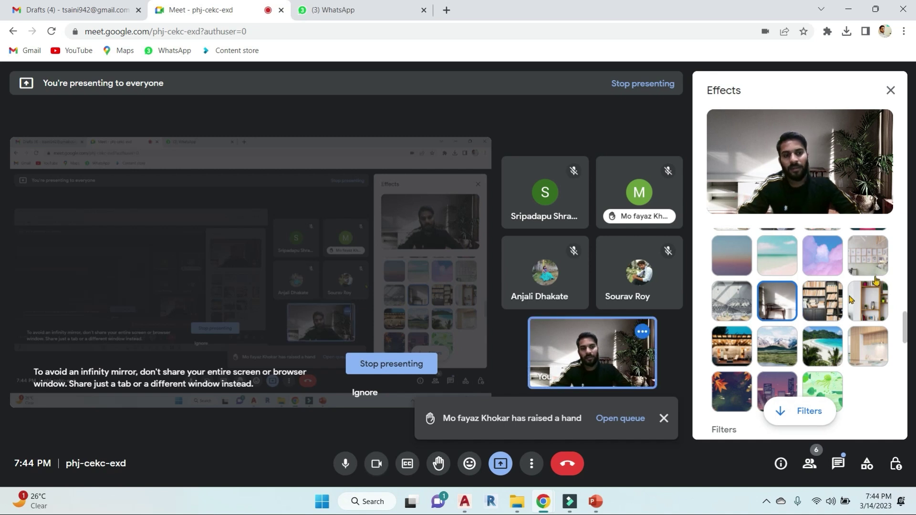
left_click(876, 8)
left_click(522, 72)
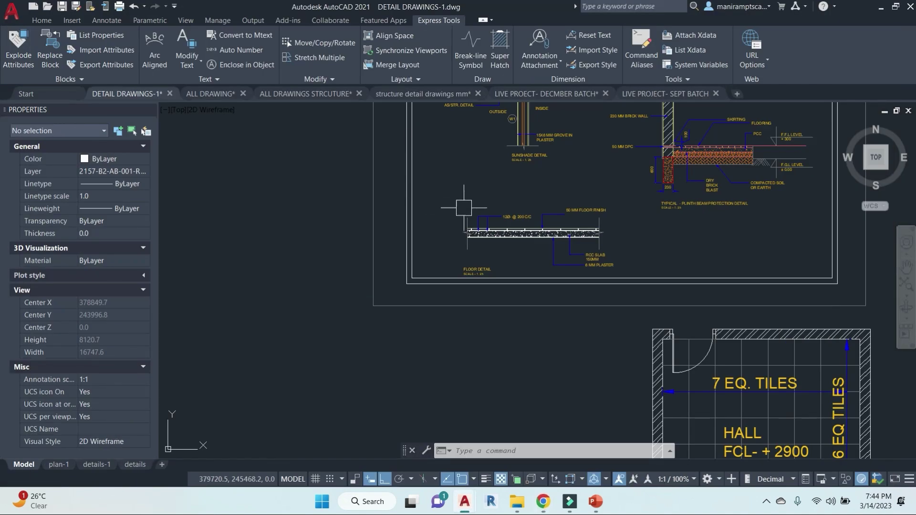
Examine the sunshade detail closely, including the W1 window tag and the 15X6 MM grove in plaster note.
mouse_move(483, 213)
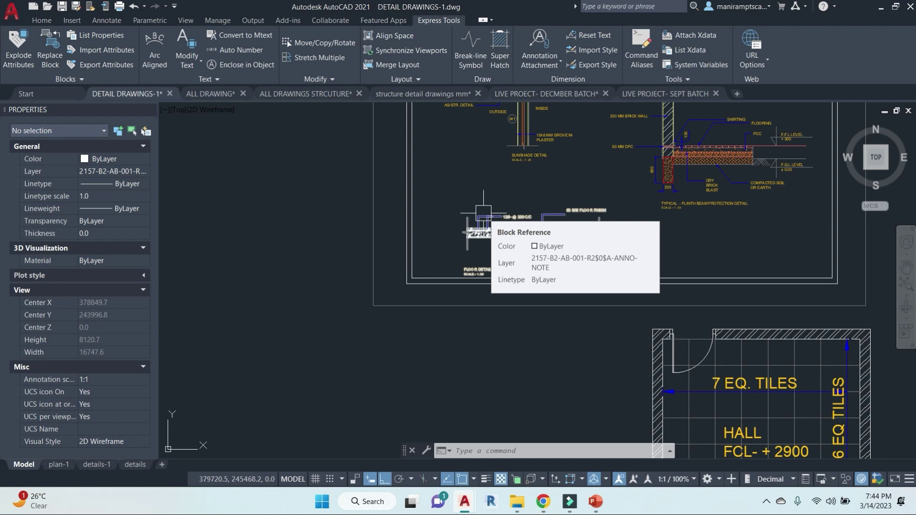
scroll(560, 126, "up", 5)
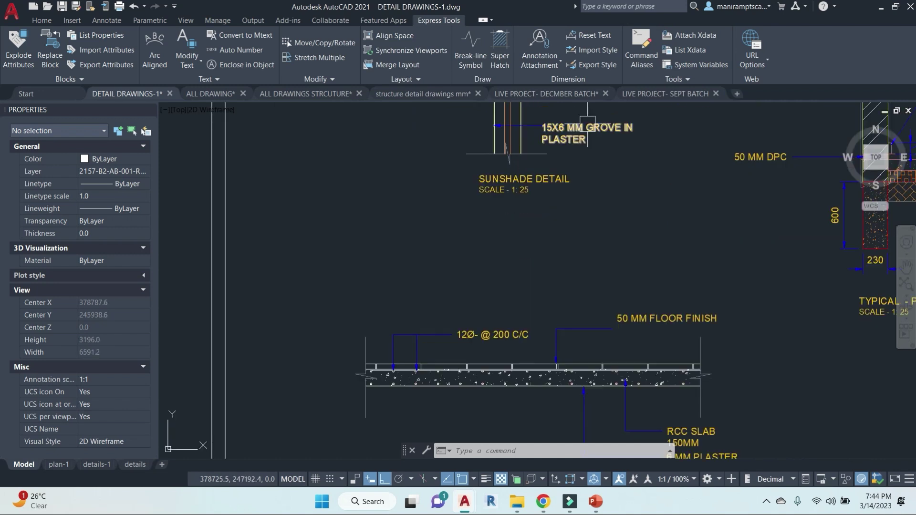
scroll(564, 125, "up", 3)
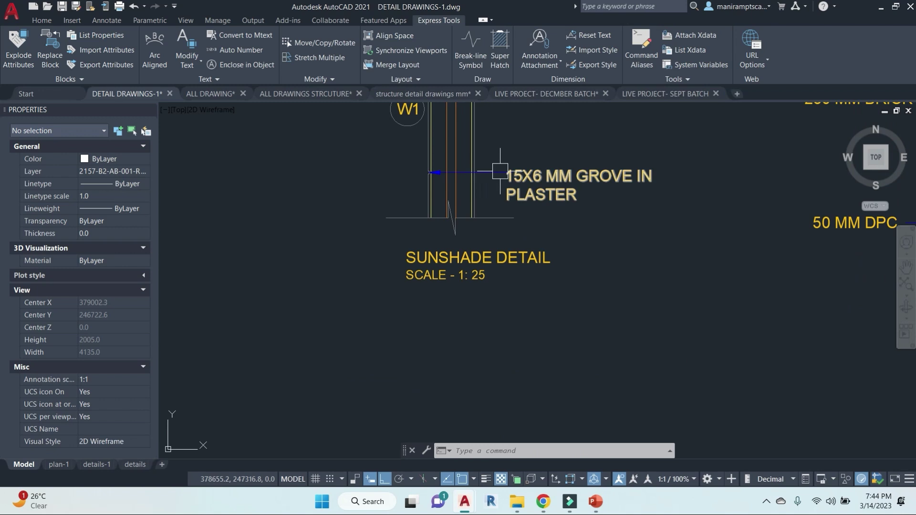
scroll(475, 171, "down", 3)
scroll(477, 172, "up", 8)
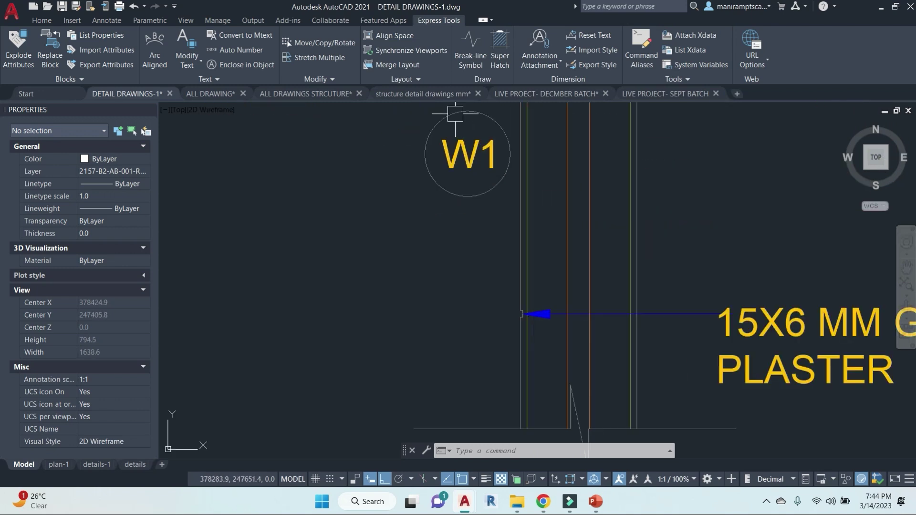
scroll(482, 186, "down", 4)
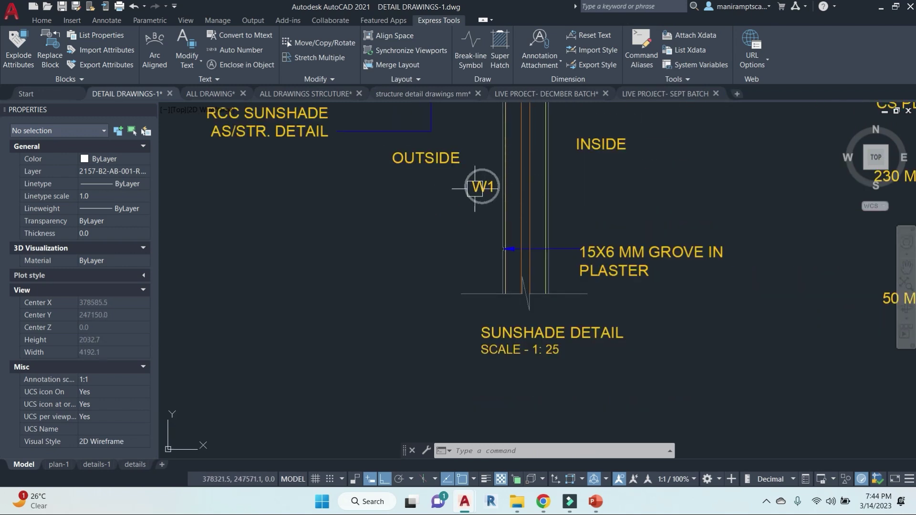
scroll(487, 188, "up", 4)
scroll(478, 219, "down", 10)
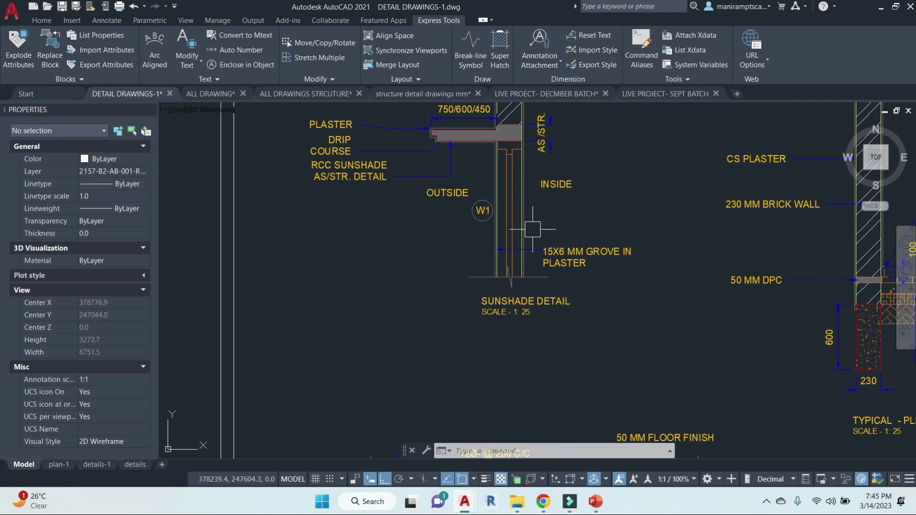
View the overall arrangement of the detail drawings, and switch to the structure detail drawings mm file to view its sheets.
scroll(532, 230, "down", 8)
scroll(474, 230, "up", 2)
scroll(641, 301, "down", 4)
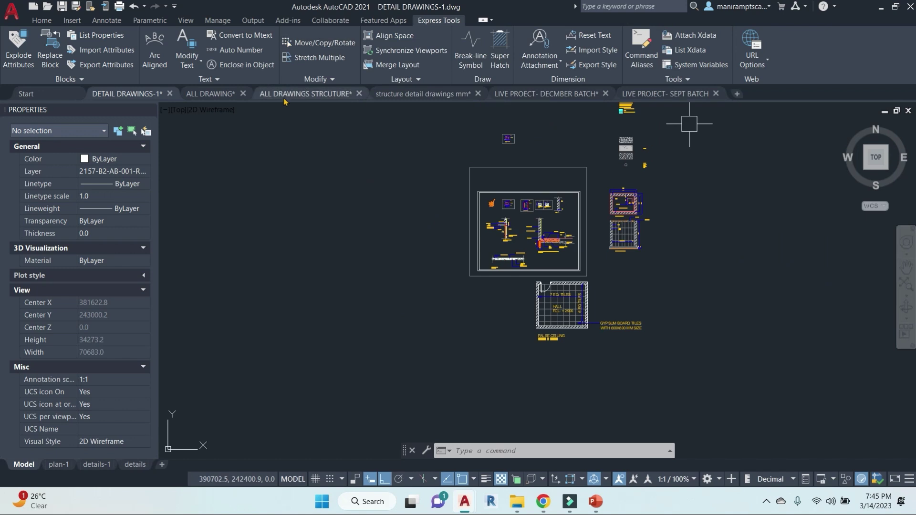
left_click(285, 97)
left_click(388, 93)
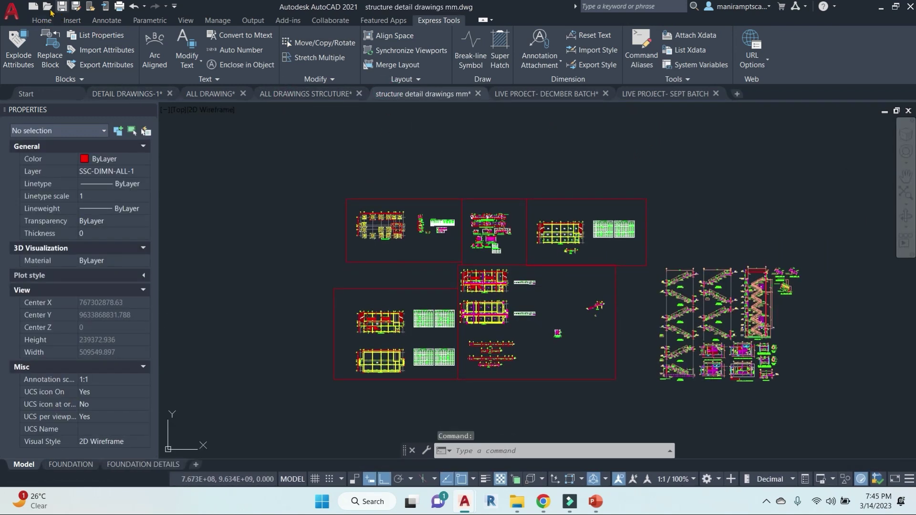
scroll(556, 333, "down", 5)
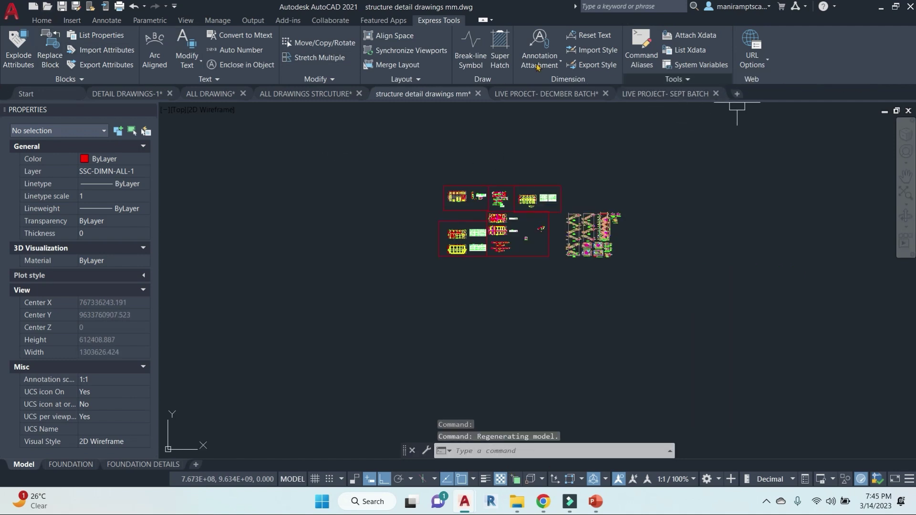
Create a new drawing from the acad template.
left_click(12, 10)
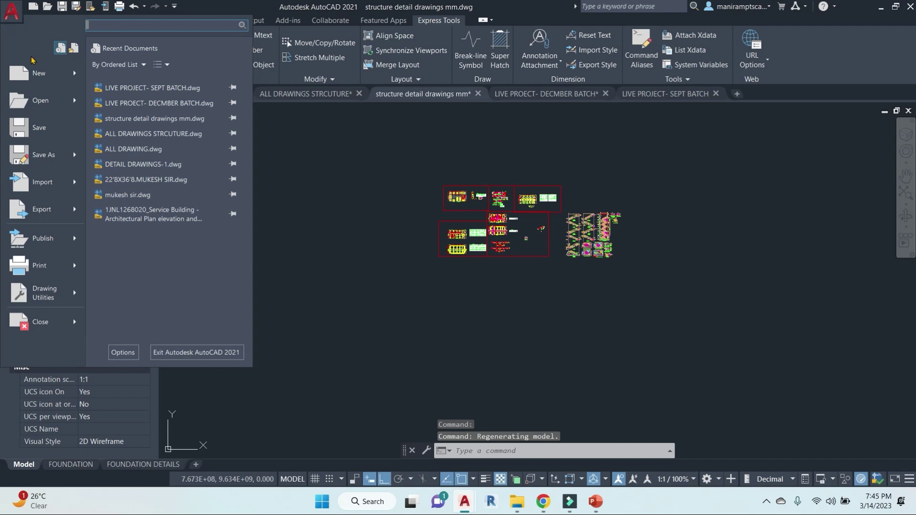
left_click(70, 73)
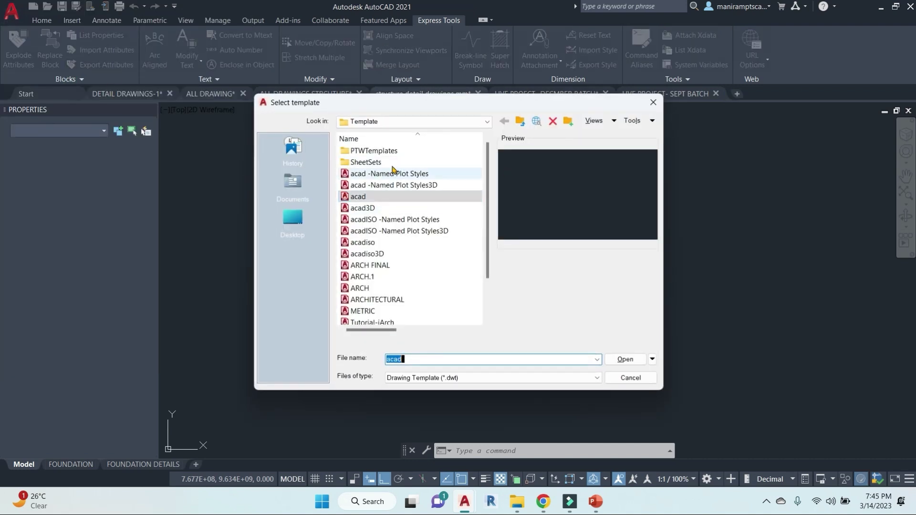
scroll(353, 260, "down", 1)
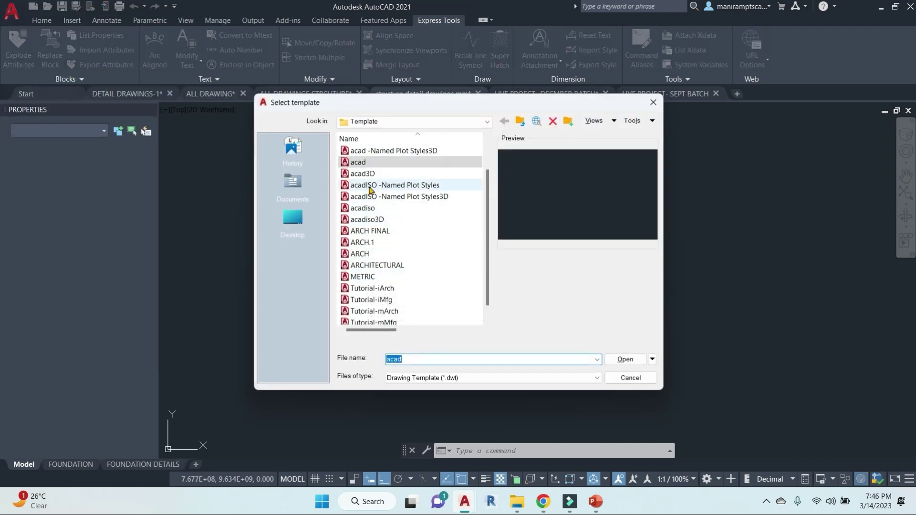
scroll(370, 190, "up", 1)
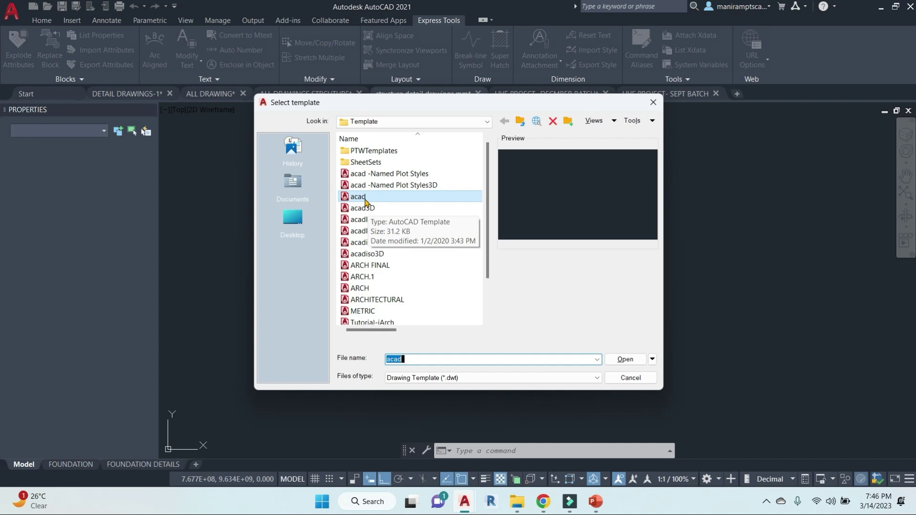
left_click(621, 363)
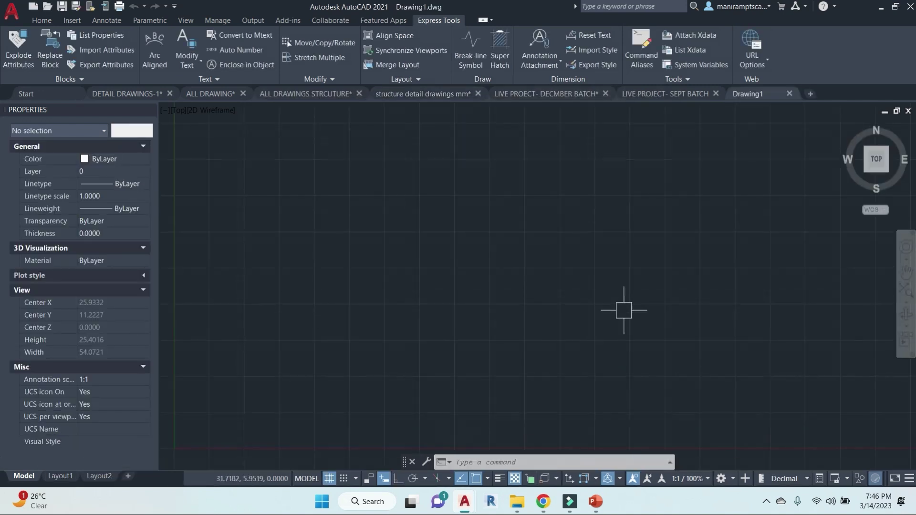
Review the length and angle types offered in the new drawing's Drawing Units settings, and close the settings.
key("Escape")
key("Escape")
key("Escape")
type("UN")
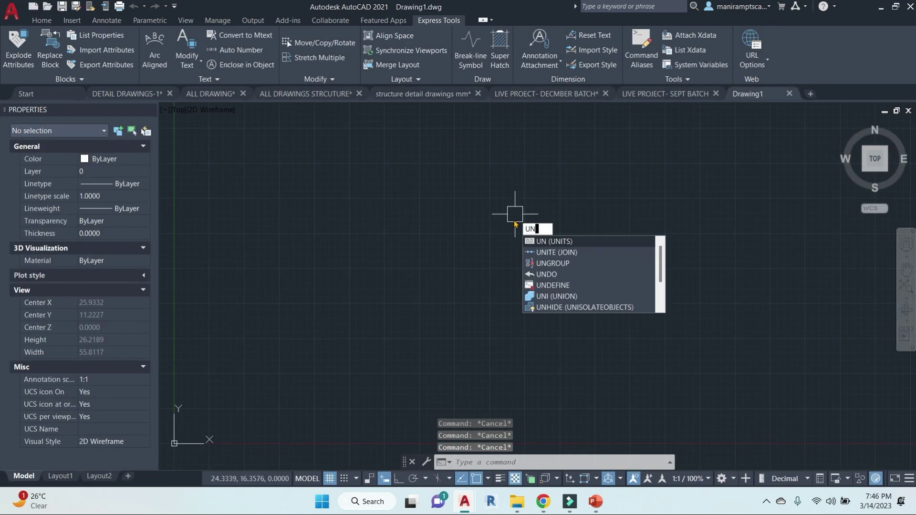
key("Return")
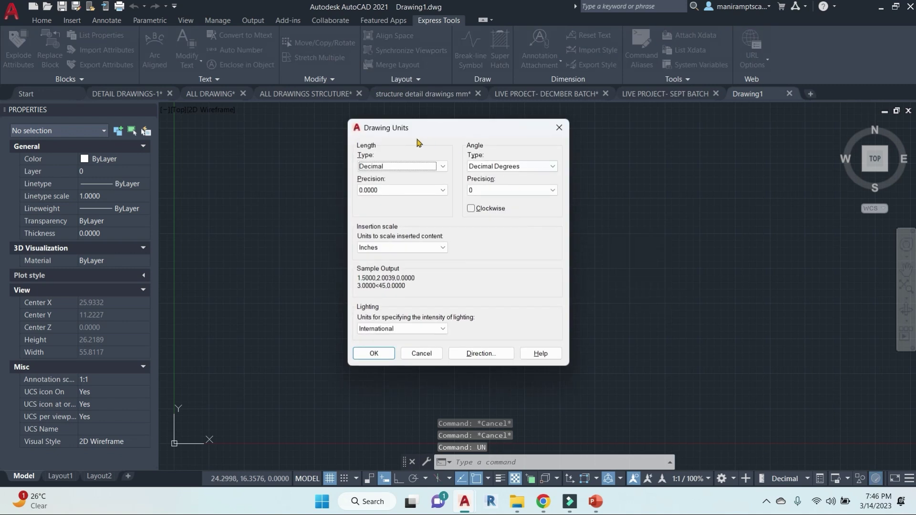
left_click(437, 167)
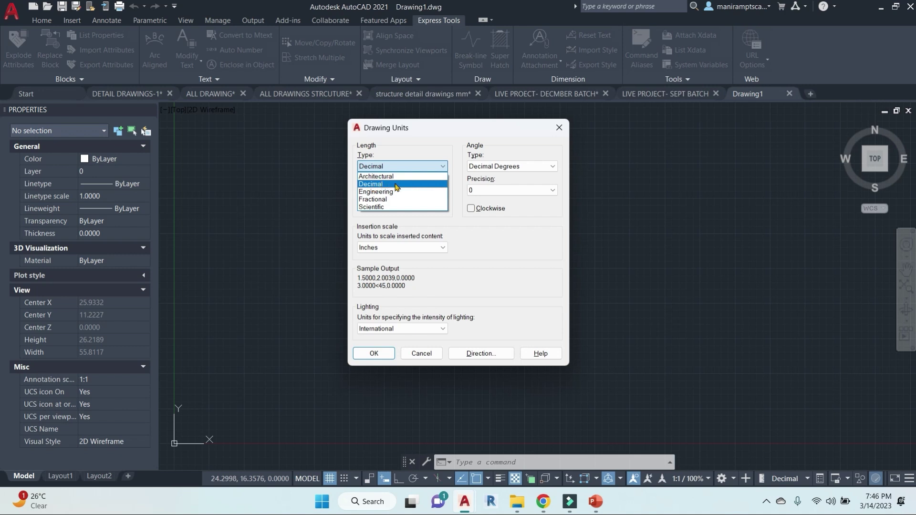
left_click(391, 184)
left_click(516, 168)
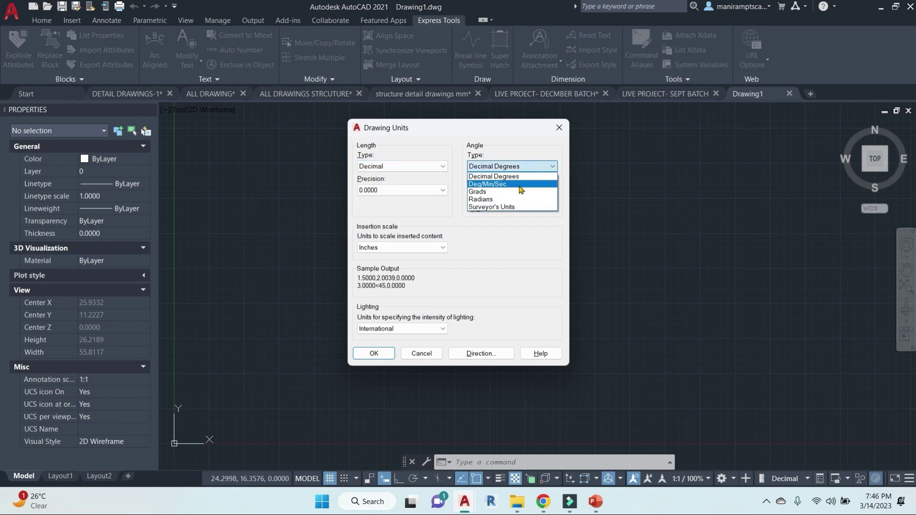
left_click(504, 244)
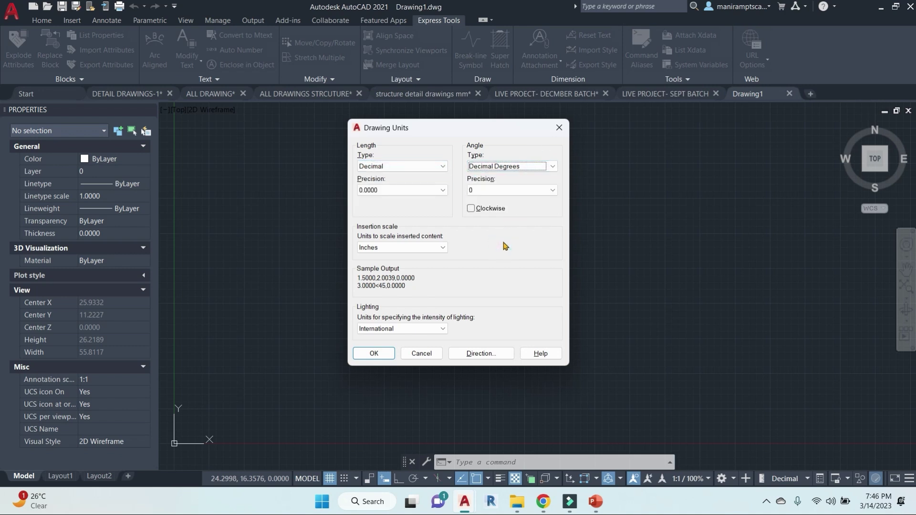
left_click(559, 128)
key("Escape")
key("Escape")
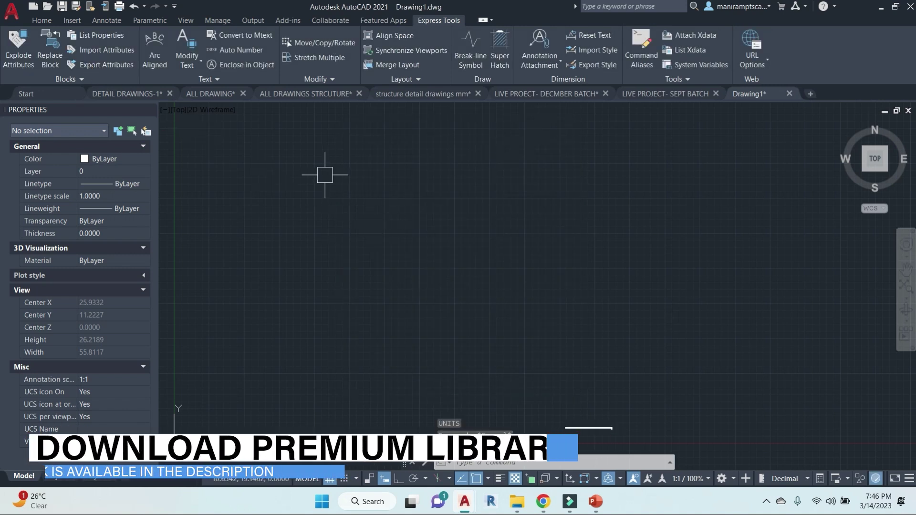
View the dimension style manager and the text style settings, closing each without changes.
type("d")
key("Return")
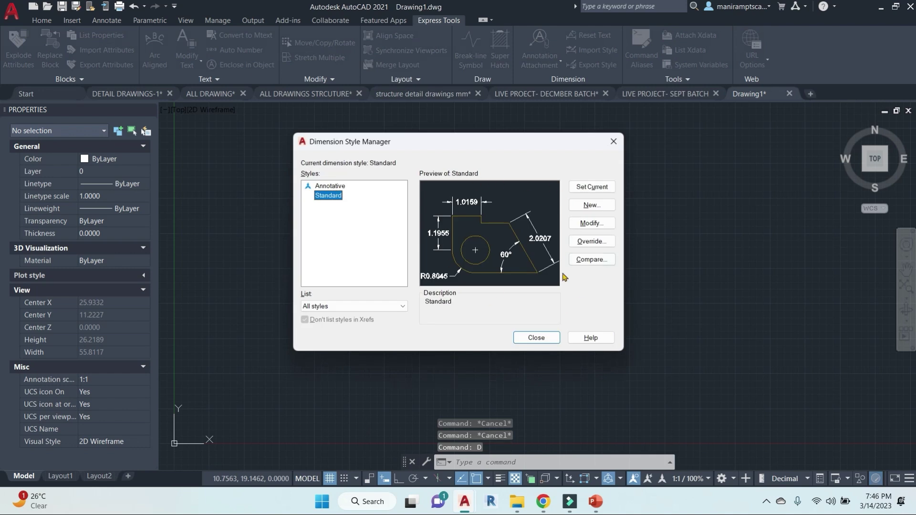
left_click(617, 140)
type("st")
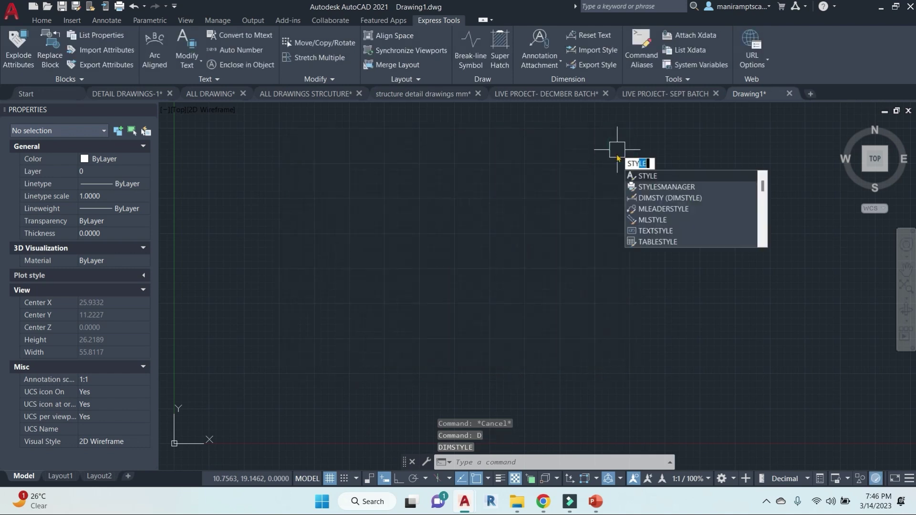
key("Return")
key("Escape")
key("Escape")
View the snap and grid options in the drafting settings, and close them without changes.
type("ds")
key("Return")
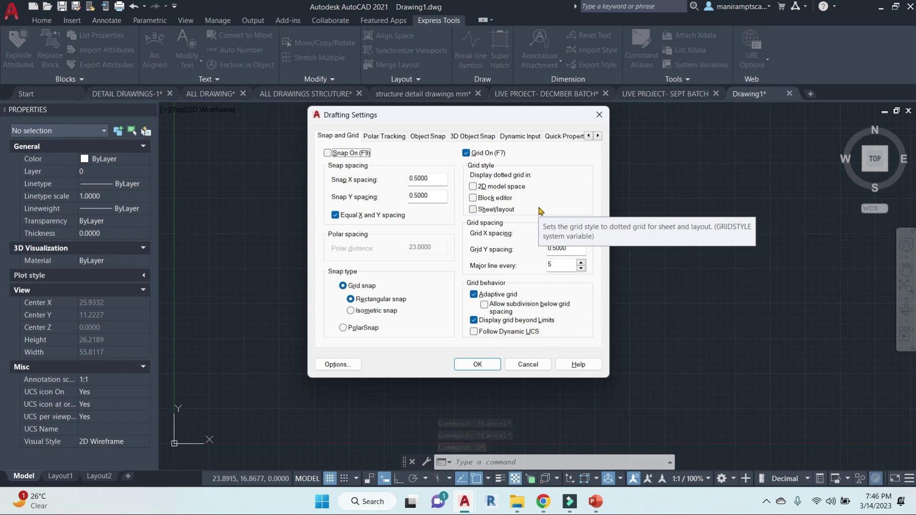
left_click(599, 115)
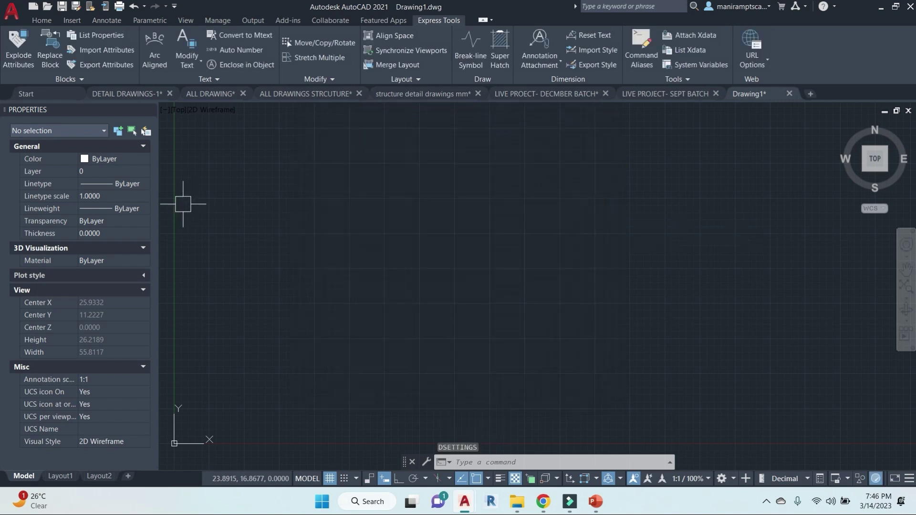
Display the basic draw, modify and annotation tools in place of the express tools.
left_click(42, 20)
key("Escape")
key("Escape")
key("Escape")
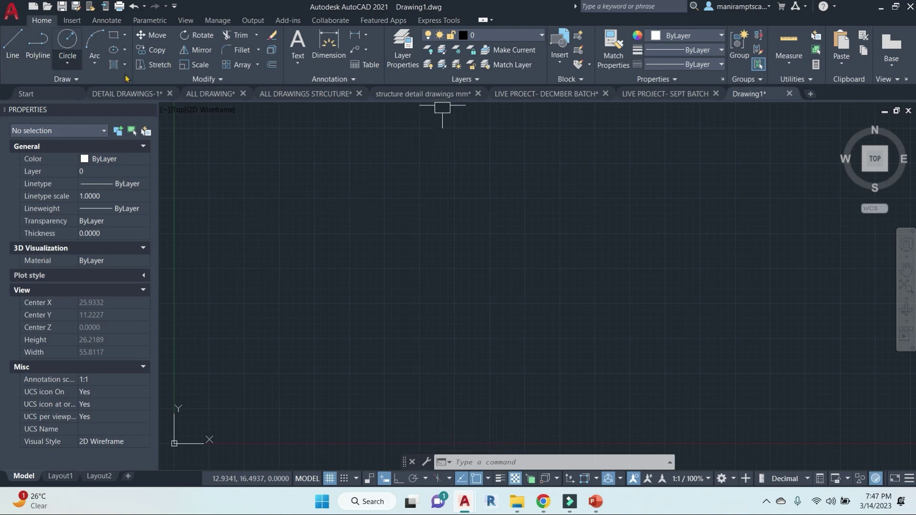
key("Escape")
key("Escape")
key("Escape")
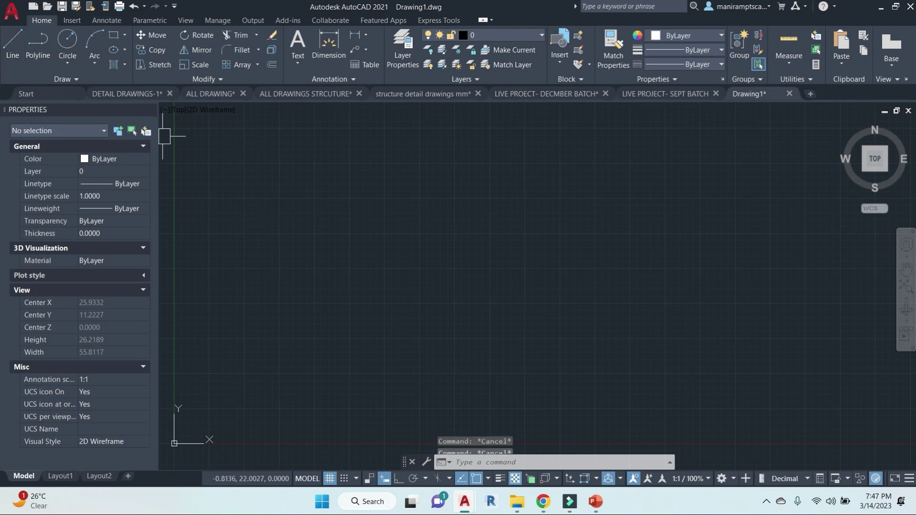
Draw a continuous zigzag chain of freehand angled segments across the empty drawing with the Line command.
type("l")
key("Return")
left_click(426, 157)
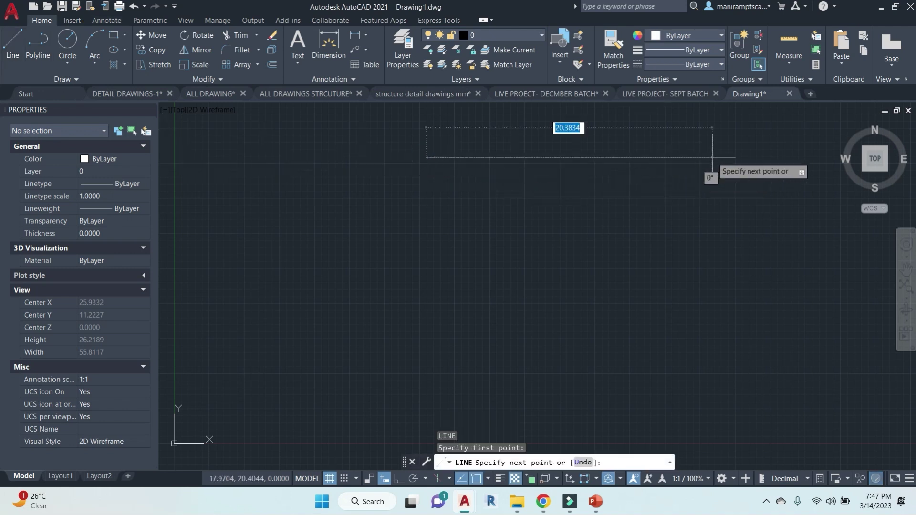
left_click(699, 168)
left_click(644, 262)
left_click(488, 280)
left_click(396, 231)
left_click(342, 212)
left_click(342, 328)
left_click(361, 347)
left_click(419, 336)
left_click(485, 232)
left_click(552, 245)
left_click(638, 326)
left_click(730, 296)
left_click(660, 191)
left_click(314, 184)
left_click(301, 291)
key("Escape")
Draw a separate single slanted line beside the start of the zigzag chain, away from the other segments.
key("Return")
left_click(253, 213)
left_click(214, 341)
key("Escape")
left_click(318, 310)
key("Escape")
key("Escape")
key("Escape")
middle_click_drag(349, 219, 370, 217)
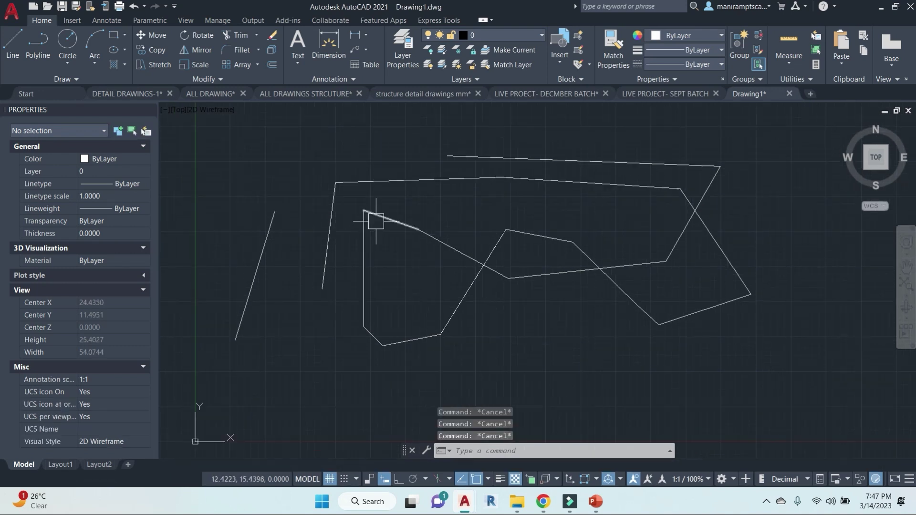
Turn on ortho mode and draw a chain of mainly horizontal and vertical line segments above the freehand lines.
middle_click_drag(566, 202, 532, 240)
type("l")
key("Return")
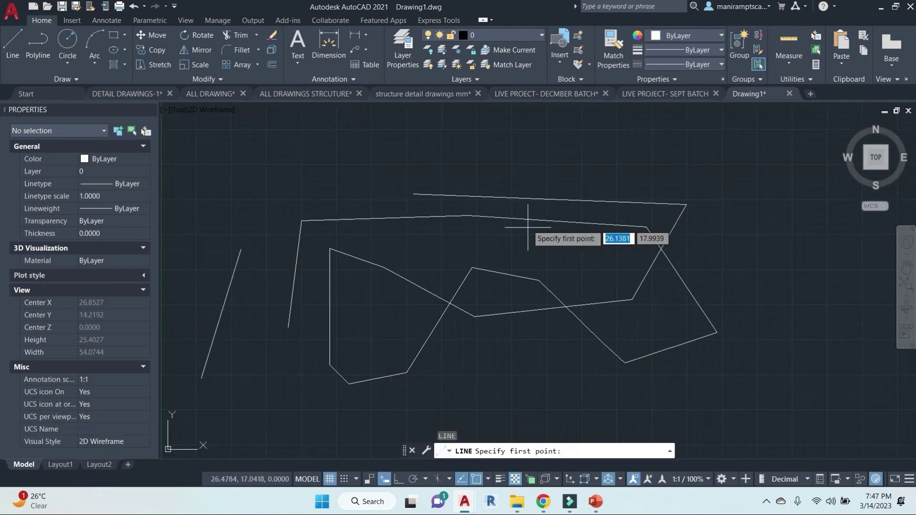
left_click(13, 44)
left_click(506, 150)
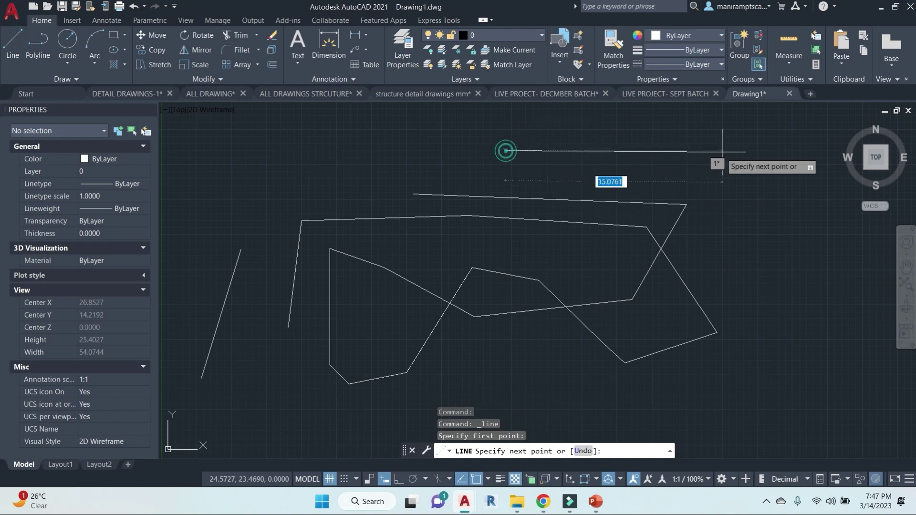
key("F8")
left_click(753, 150)
left_click(753, 254)
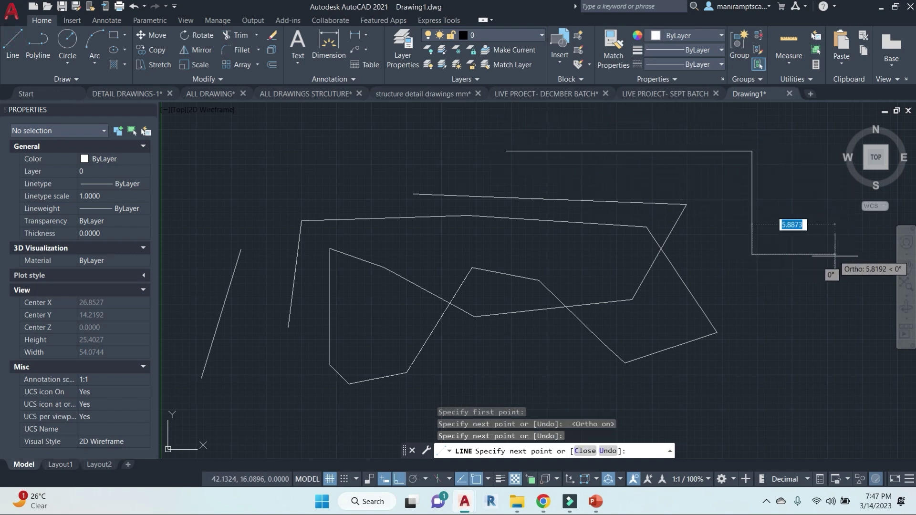
left_click(834, 254)
left_click(834, 134)
left_click(523, 134)
left_click(521, 173)
left_click(610, 172)
left_click(610, 111)
left_click(439, 111)
left_click(480, 181)
key("Escape")
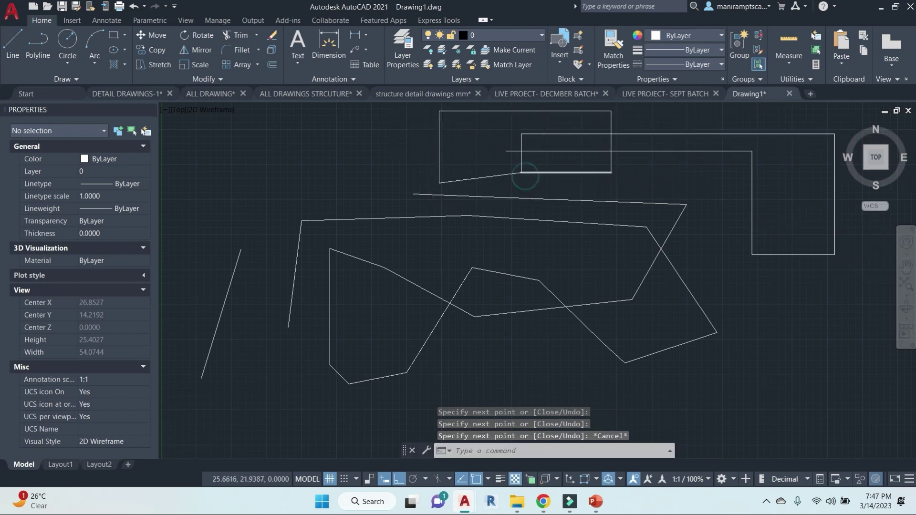
Draw a horizontal line 50 units long above the existing shapes.
scroll(414, 265, "down", 4)
key("Escape")
key("Escape")
key("Return")
left_click(450, 151)
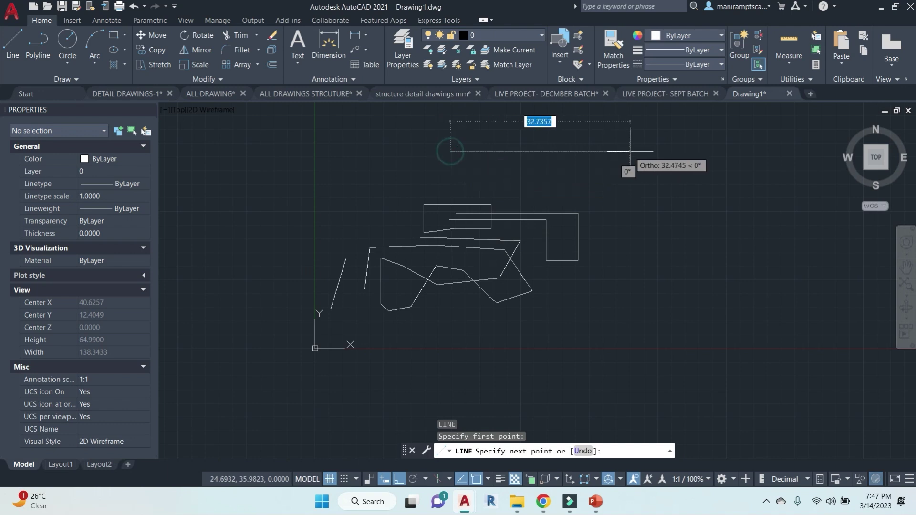
key("BackSpace")
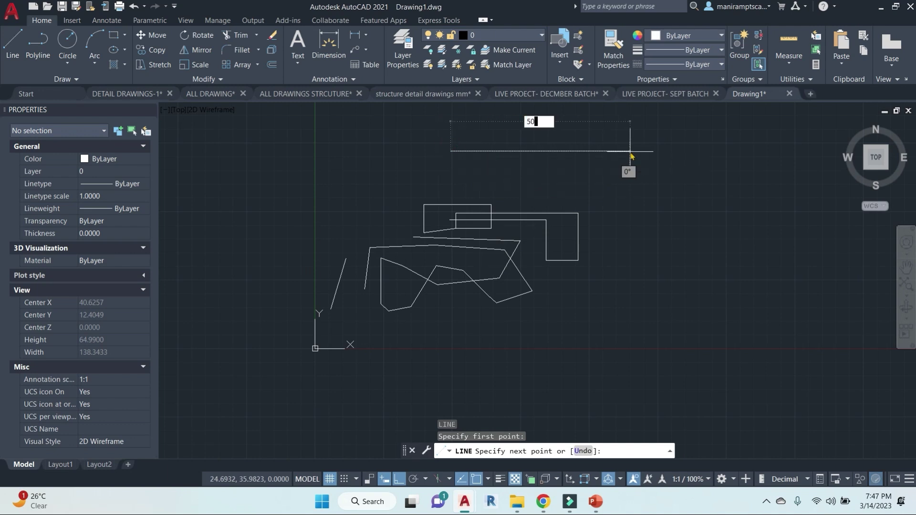
key("Return")
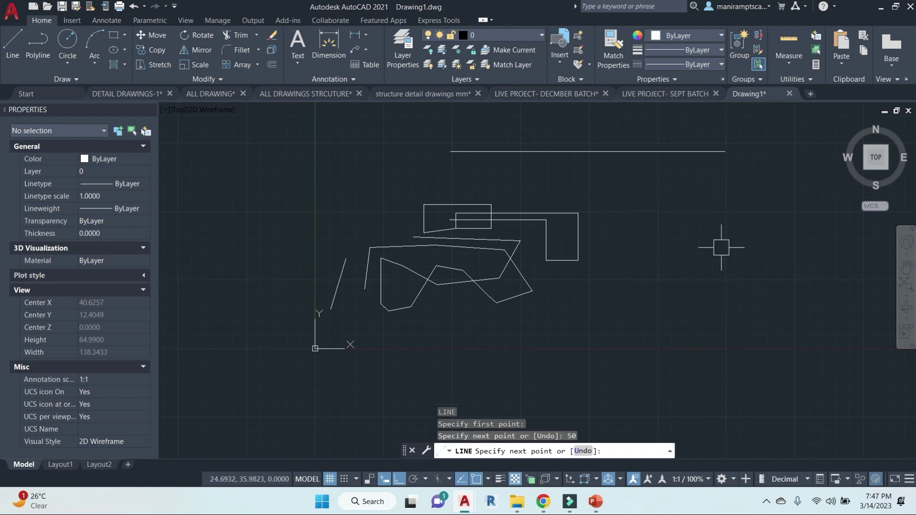
key("Escape")
key("Escape")
key("Escape")
key("Escape")
type("DLI")
key("Return")
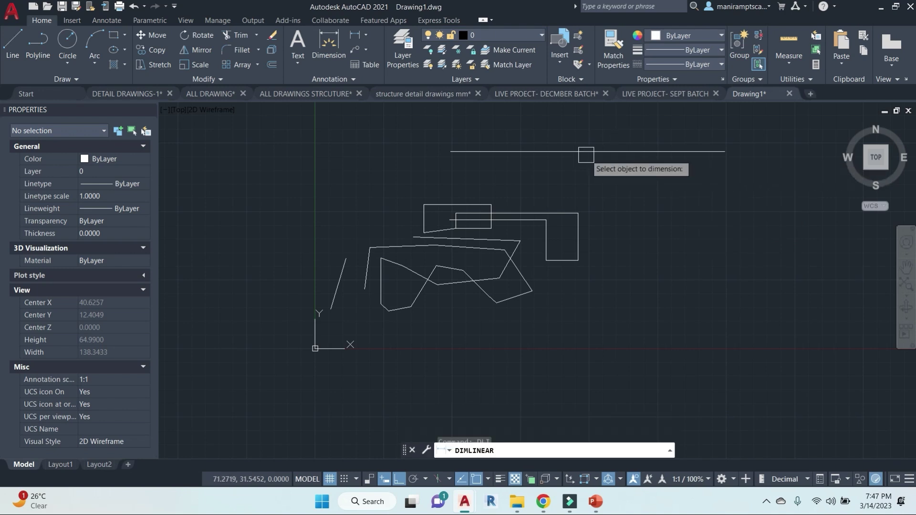
key("Return")
left_click(587, 151)
scroll(587, 144, "up", 4)
key("Escape")
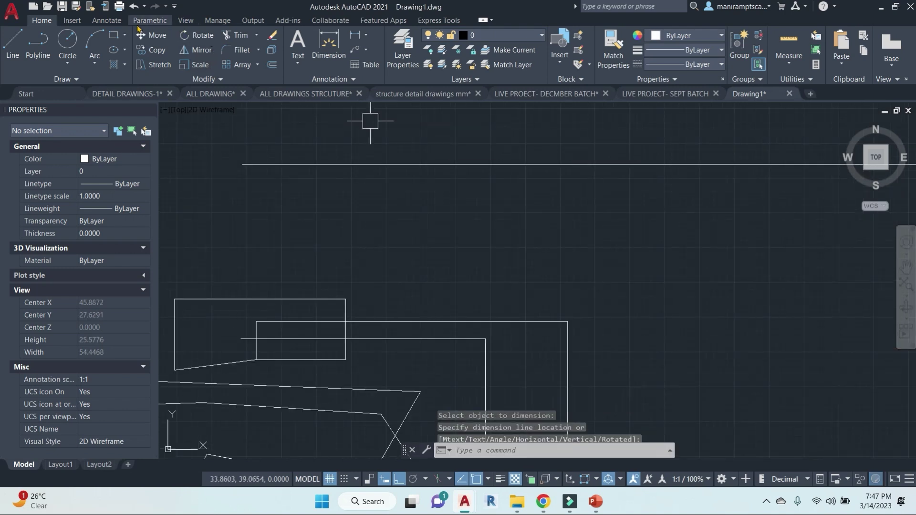
Add a linear dimension to the 50-unit horizontal line, placing it just above the line.
left_click(370, 37)
left_click(377, 53)
key("Return")
left_click(516, 165)
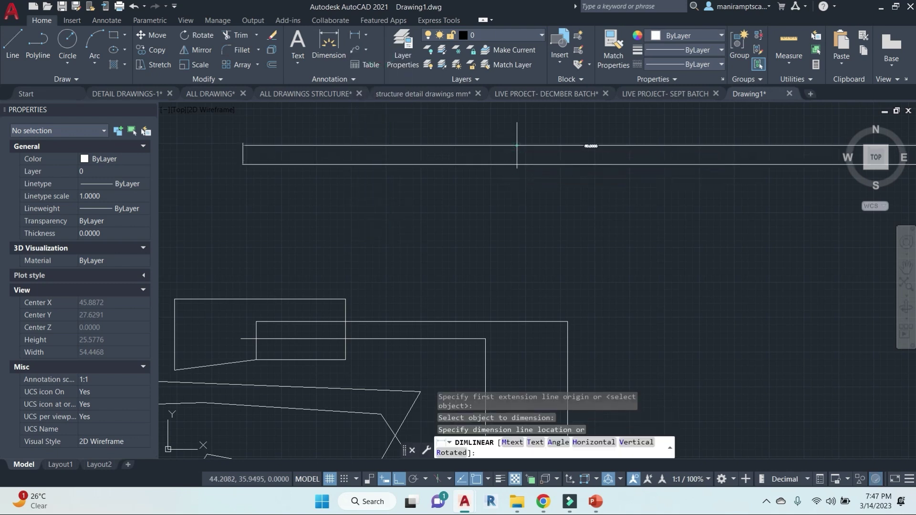
left_click(517, 145)
scroll(577, 163, "down", 3)
middle_click_drag(629, 245, 560, 243)
key("Escape")
key("Escape")
key("Escape")
Set the drawing's length units to Architectural with a precision of 0'-0 1/2".
key("Return")
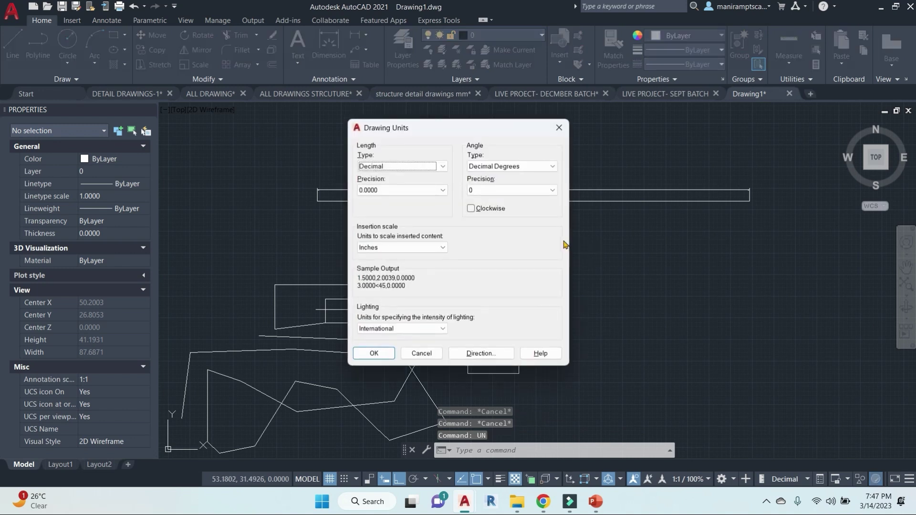
left_click(429, 166)
left_click(382, 176)
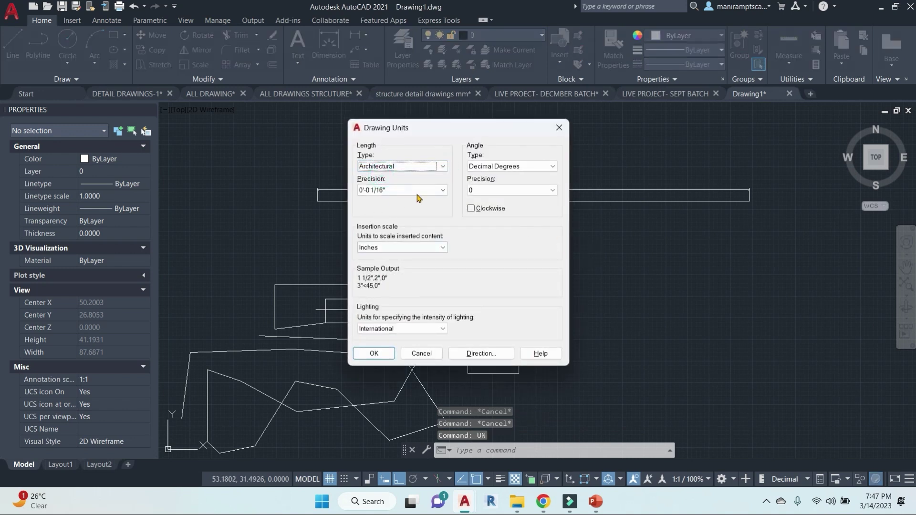
left_click(419, 190)
left_click(389, 205)
left_click(374, 354)
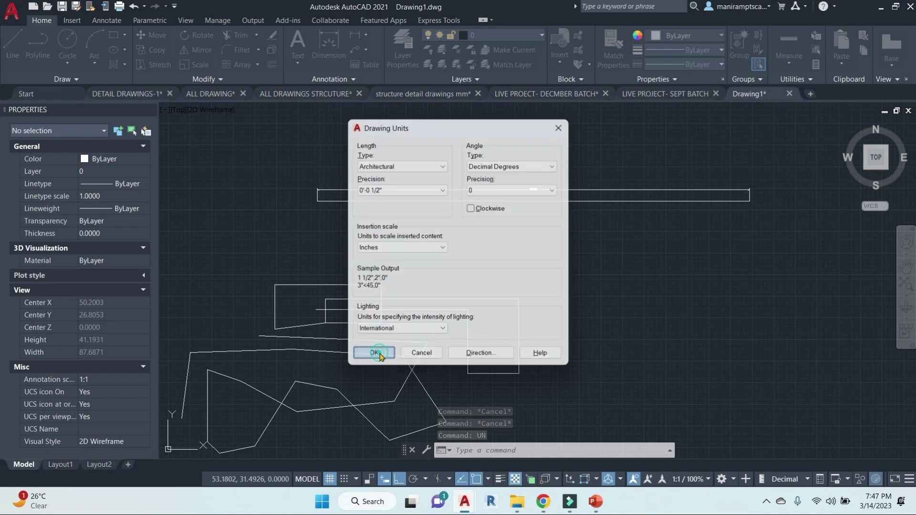
Draw a 50' horizontal line below the dimensioned 50-unit line.
type("l")
key("Return")
left_click(367, 232)
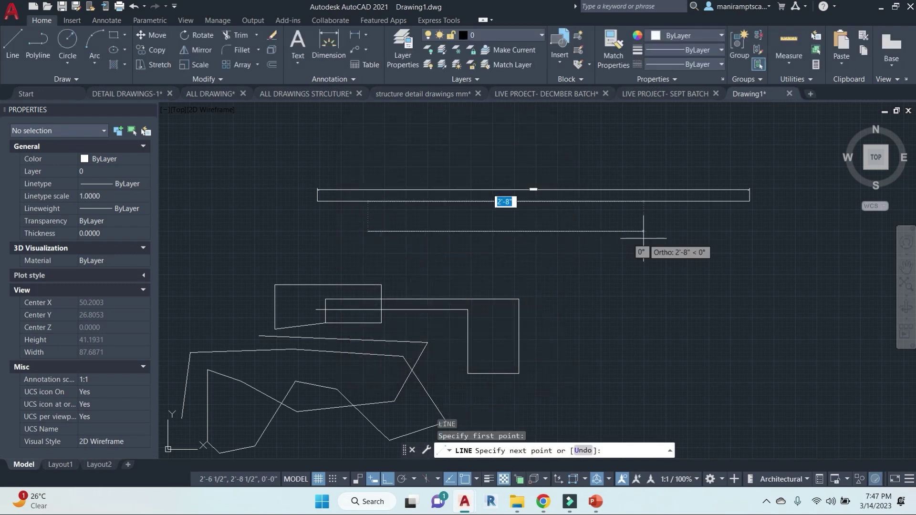
type("50")
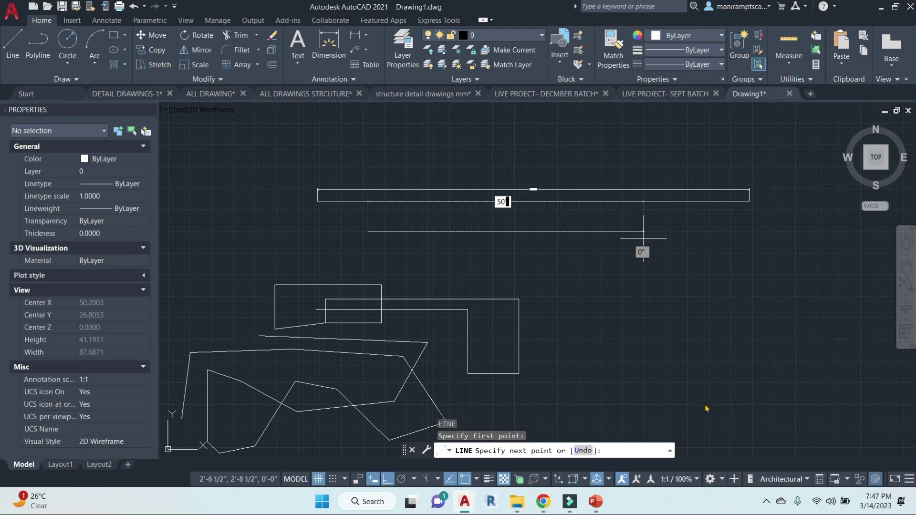
key("Return")
key("Escape")
key("Escape")
Add a linear dimension above the 50' horizontal line and examine its dimension text closely.
scroll(668, 270, "down", 5)
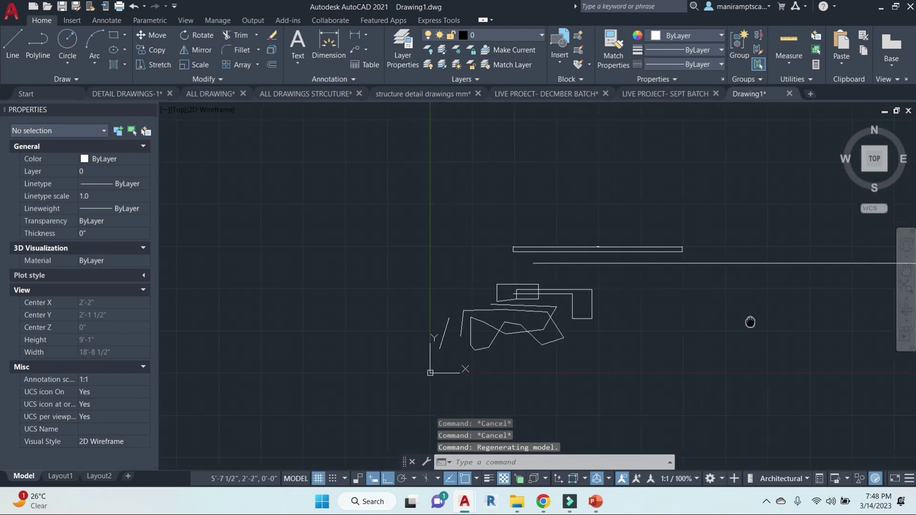
middle_click_drag(750, 322, 596, 306)
key("Return")
key("Return")
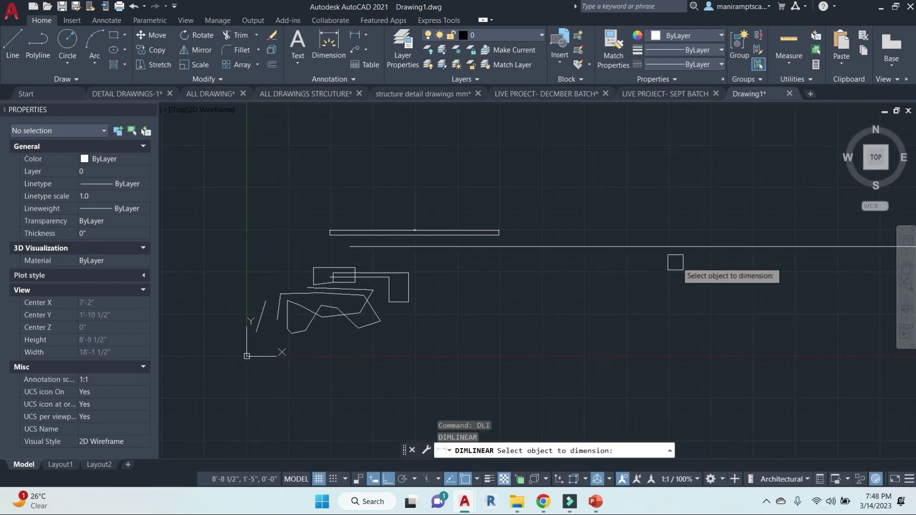
left_click(680, 247)
middle_click_drag(842, 242, 556, 206)
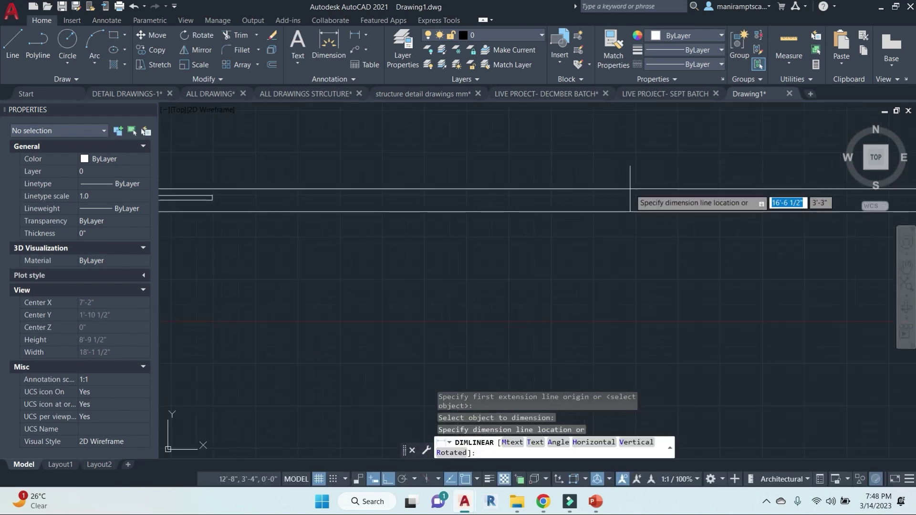
scroll(634, 203, "down", 3)
scroll(729, 200, "down", 4)
scroll(691, 200, "up", 5)
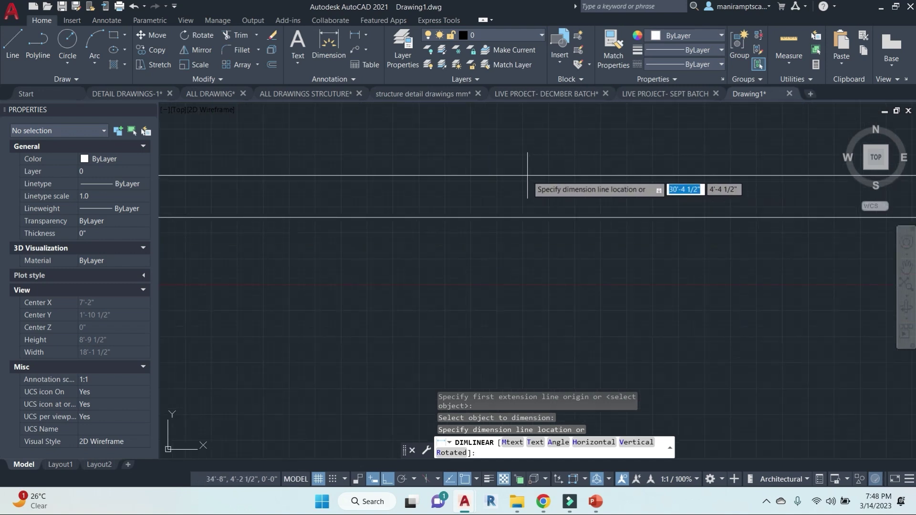
left_click(500, 188)
scroll(453, 178, "up", 5)
scroll(444, 155, "up", 2)
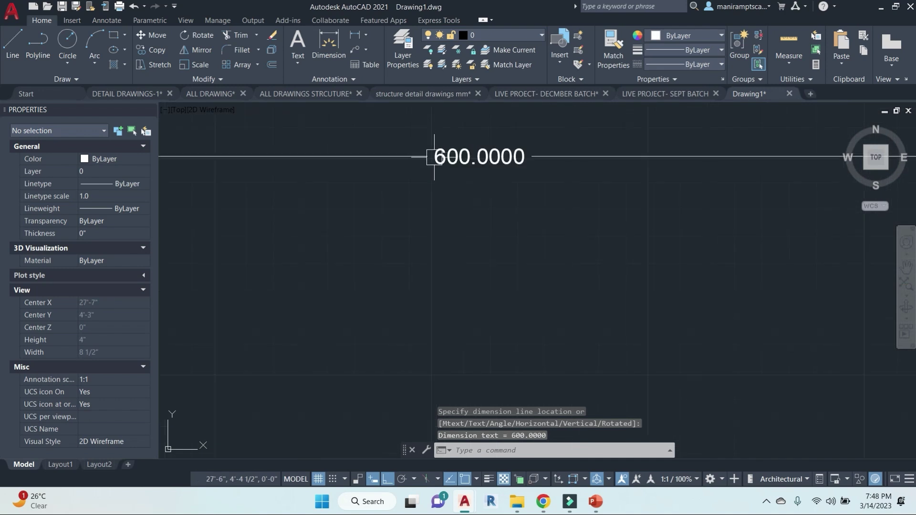
key("Escape")
key("Escape")
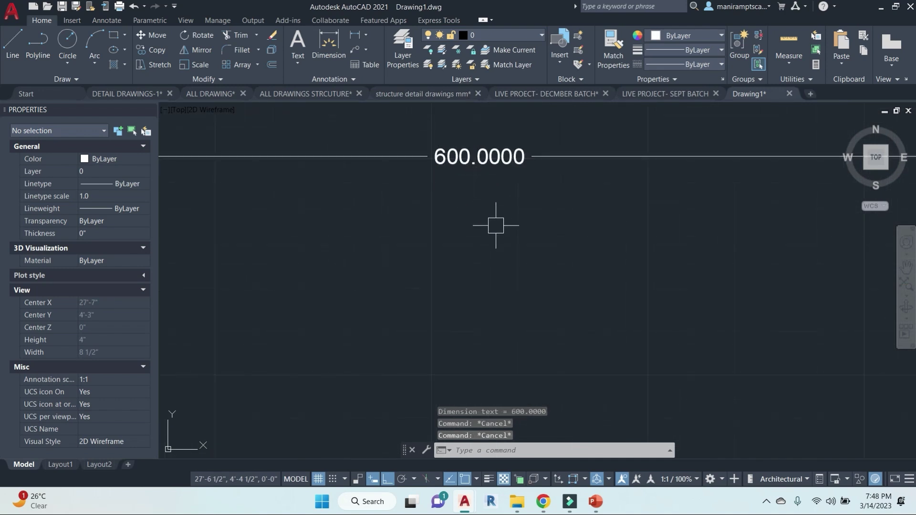
key("Escape")
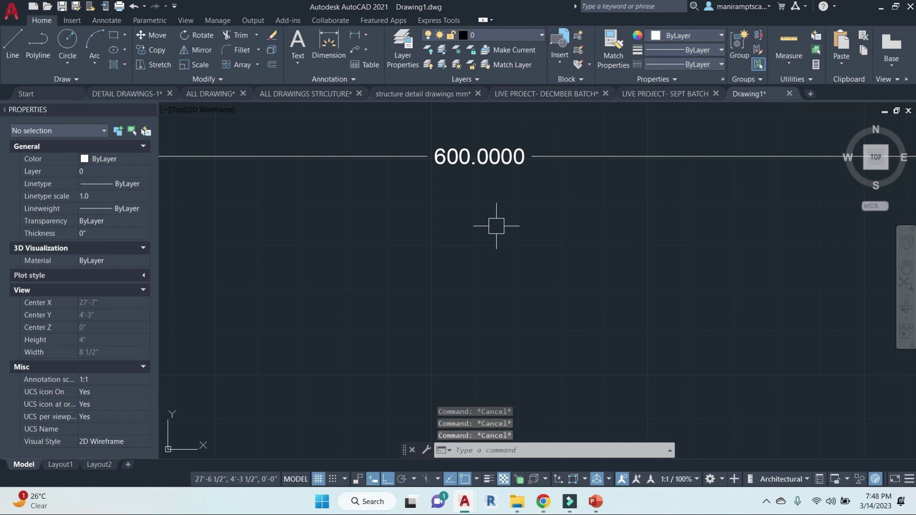
Modify the Standard dimension style's primary units to Architectural format with a precision of 0'-0 1/2".
type("D")
key("Return")
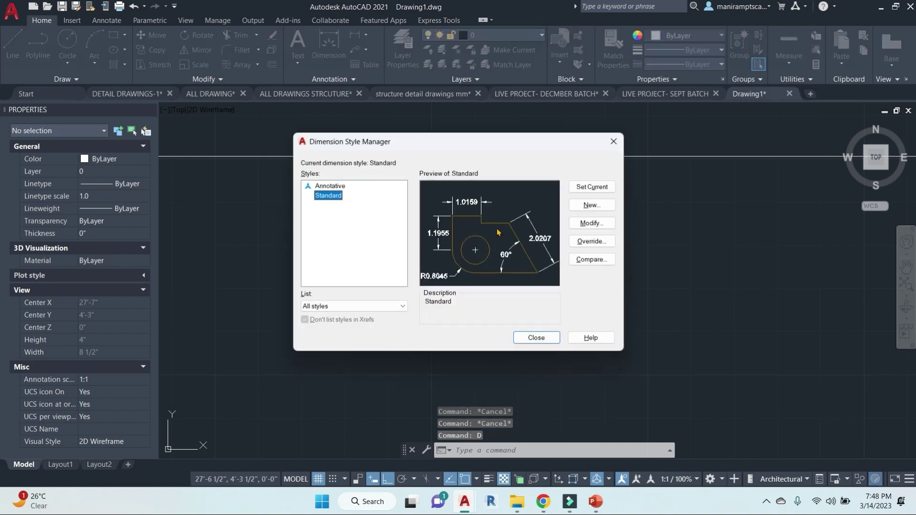
left_click(588, 224)
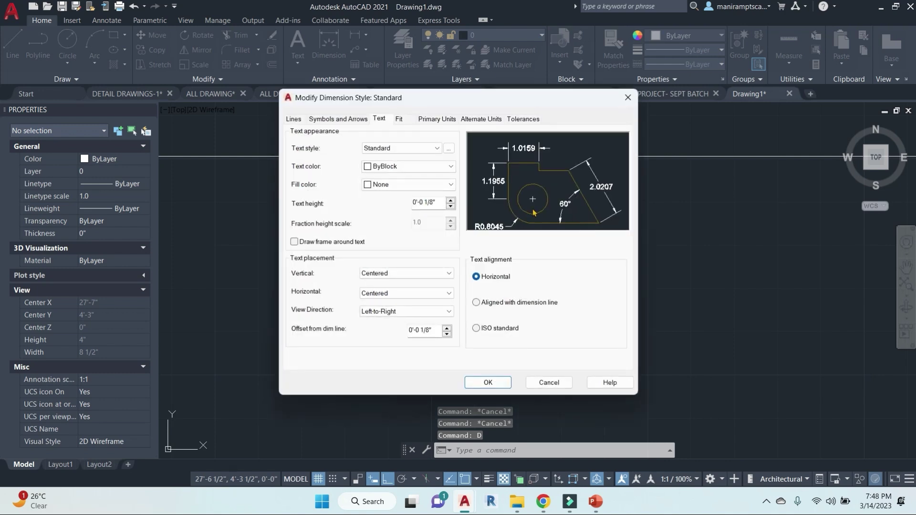
left_click(437, 119)
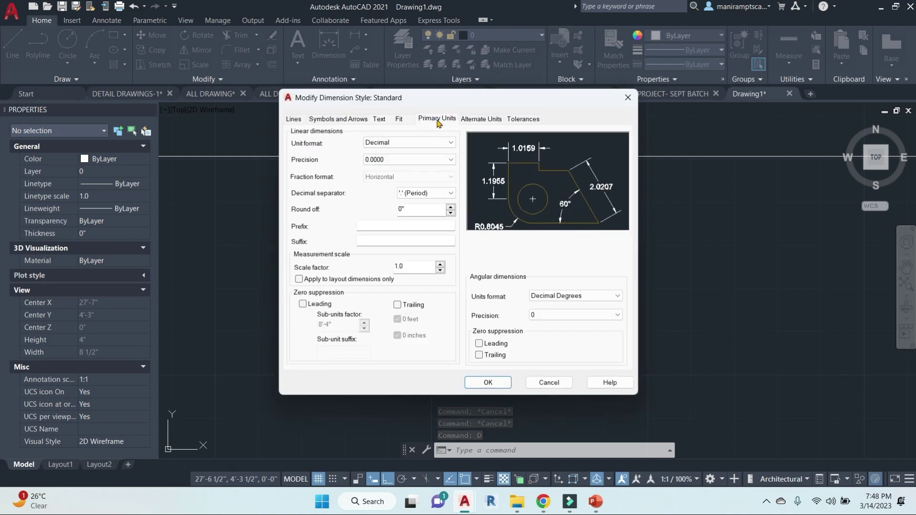
left_click(449, 142)
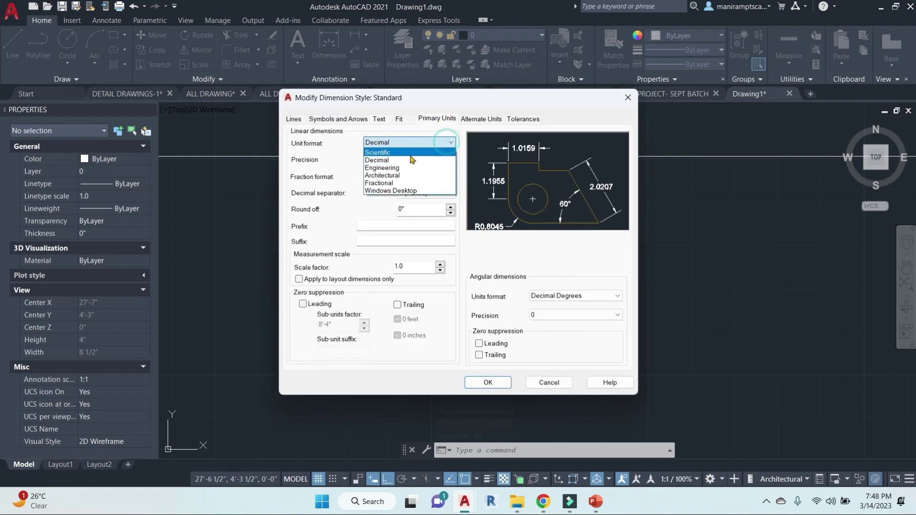
left_click(385, 177)
left_click(437, 162)
left_click(377, 184)
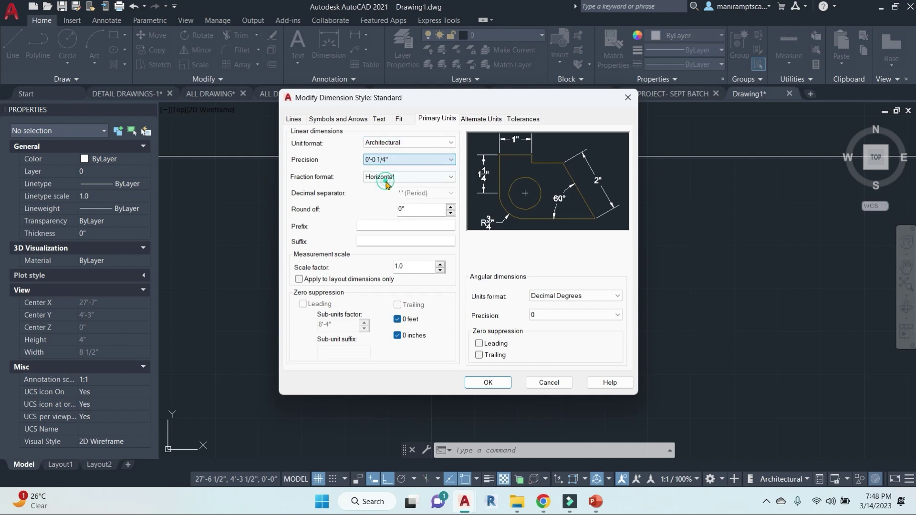
left_click(444, 159)
left_click(390, 178)
left_click(488, 382)
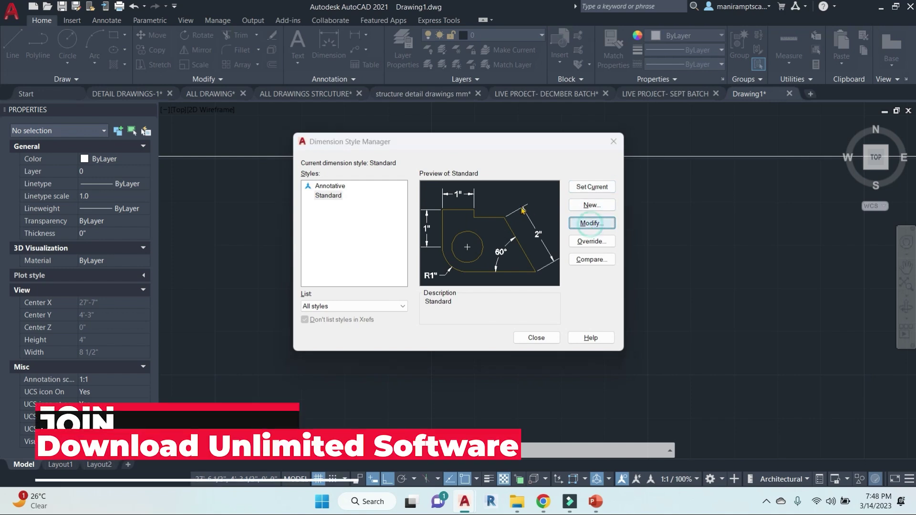
Set the Standard dimension style's text height to 7" and make the style current.
left_click(591, 223)
left_click(378, 119)
left_click_drag(422, 202, 368, 204)
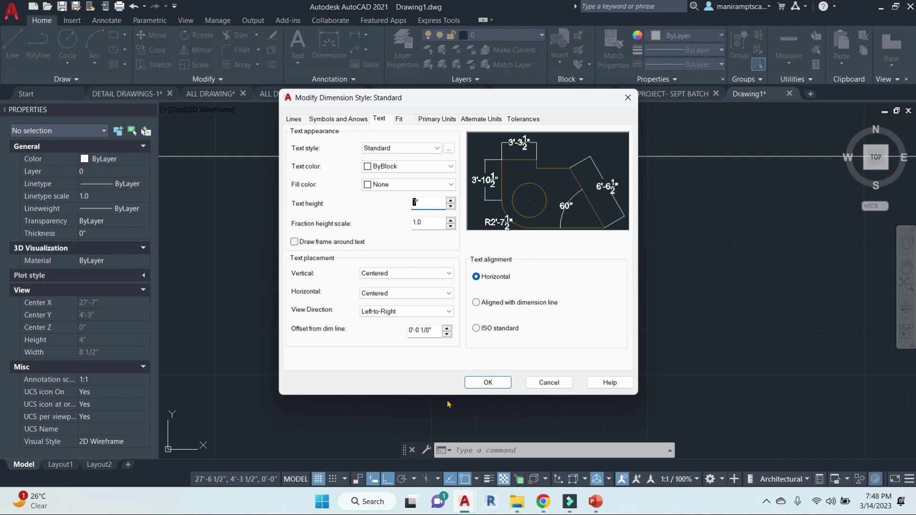
left_click(487, 388)
left_click(591, 190)
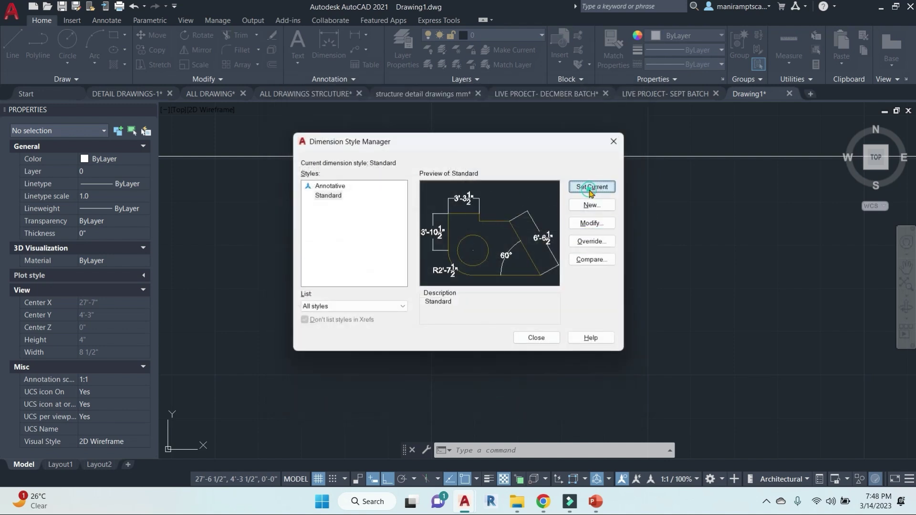
left_click(536, 337)
Erase the 4'-2" dimension and the short horizontal line it measures.
scroll(581, 279, "down", 5)
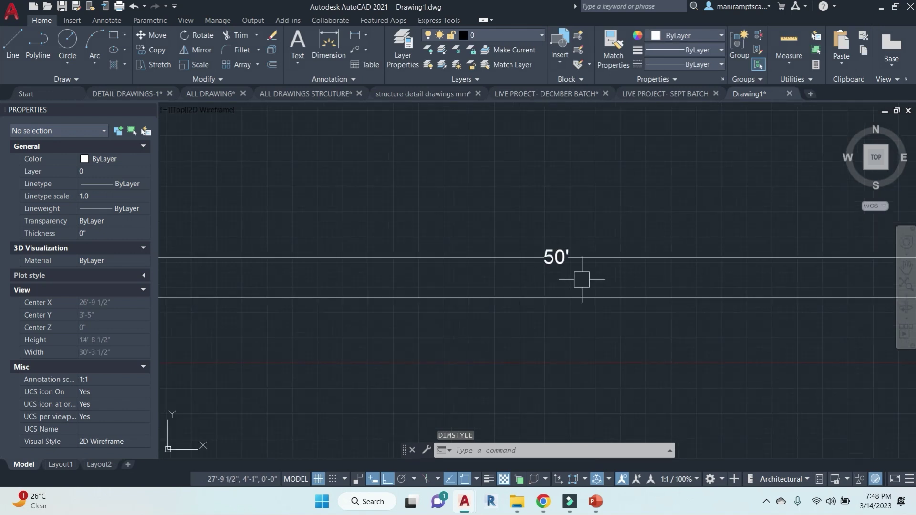
scroll(525, 305, "down", 1)
scroll(460, 321, "down", 2)
scroll(273, 252, "up", 5)
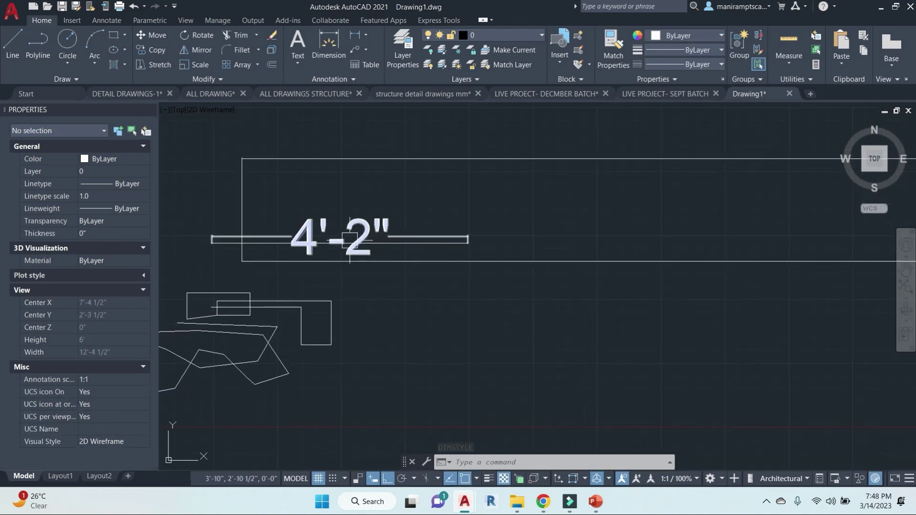
left_click(511, 245)
left_click(276, 199)
type("e")
key("Return")
key("Escape")
scroll(337, 204, "down", 6)
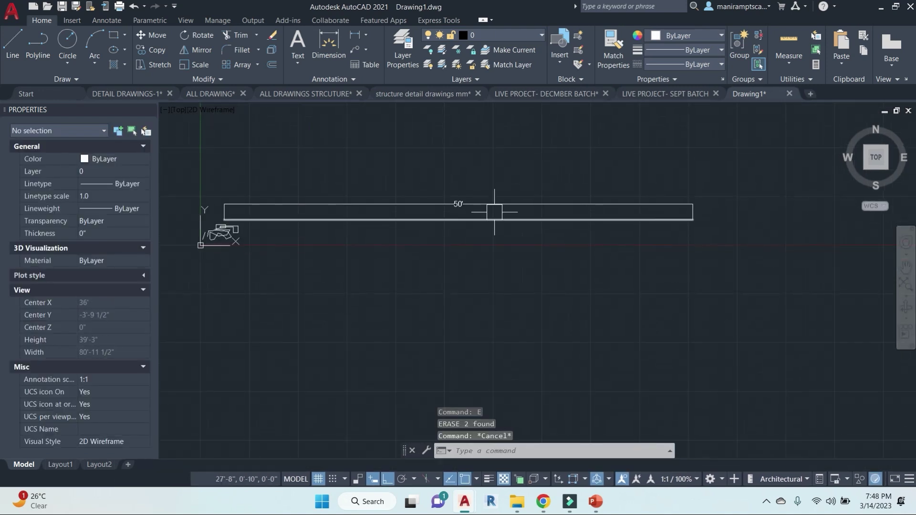
key("Escape")
key("Escape")
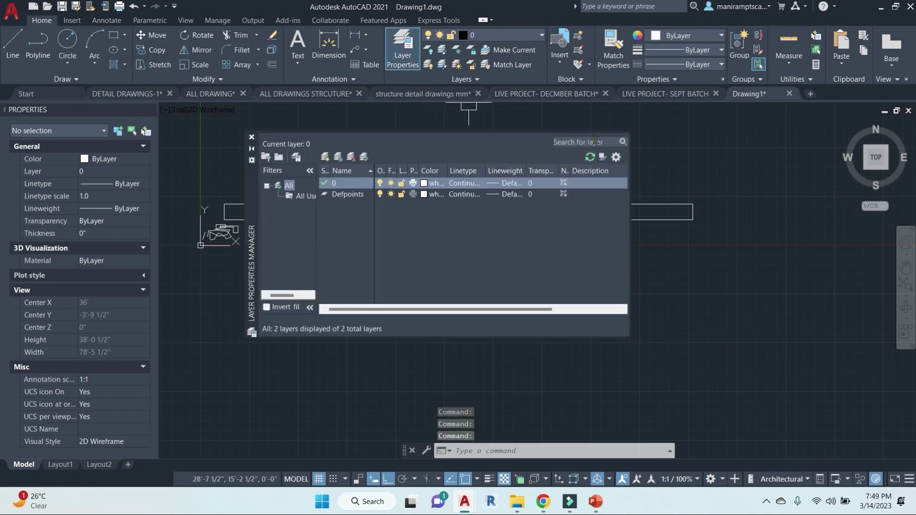
Close the layer properties, switch to the ALL DRAWINGS STRCUTURE drawing and look through its layer list.
left_click(252, 138)
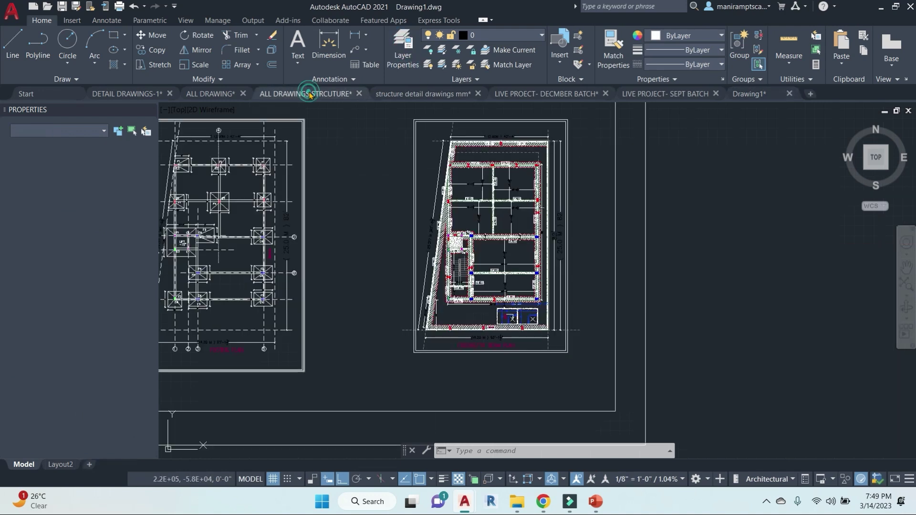
left_click(308, 94)
left_click(520, 42)
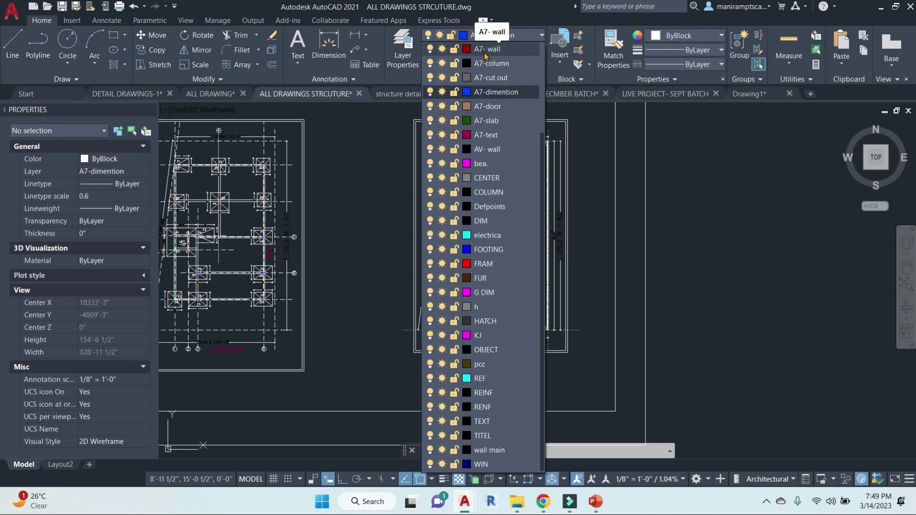
left_click(716, 226)
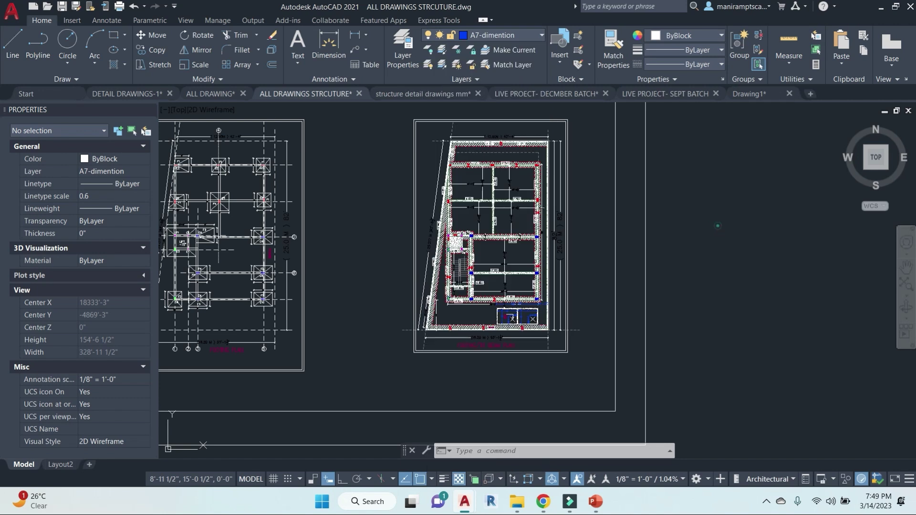
left_click(718, 220)
left_click(731, 325)
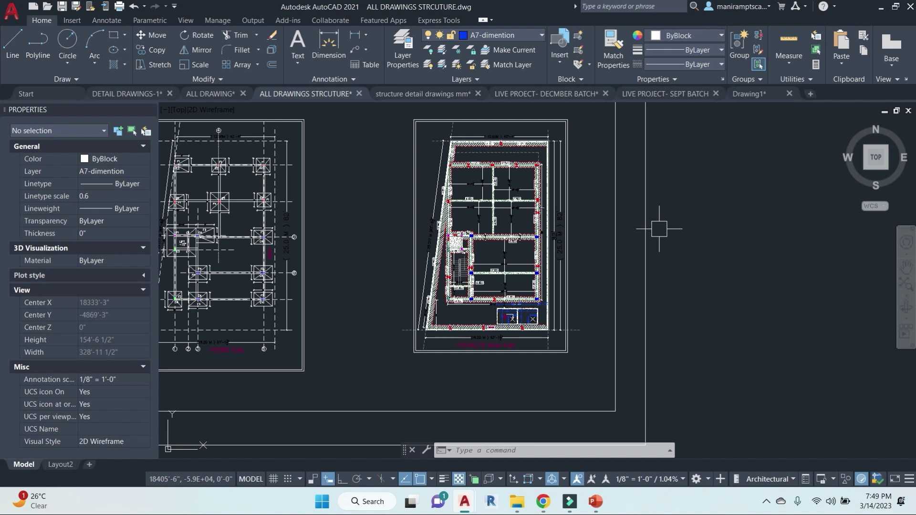
Look over the LIVE PROECT- DECMBER BATCH sheets and examine the working plans in LIVE PROJECT- SEPT BATCH.
left_click(546, 93)
scroll(491, 279, "down", 3)
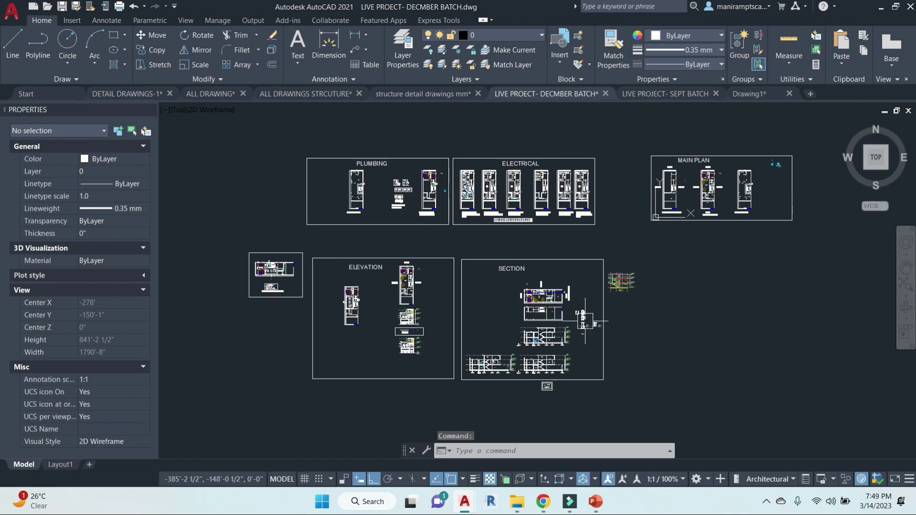
left_click(663, 93)
scroll(533, 232, "down", 4)
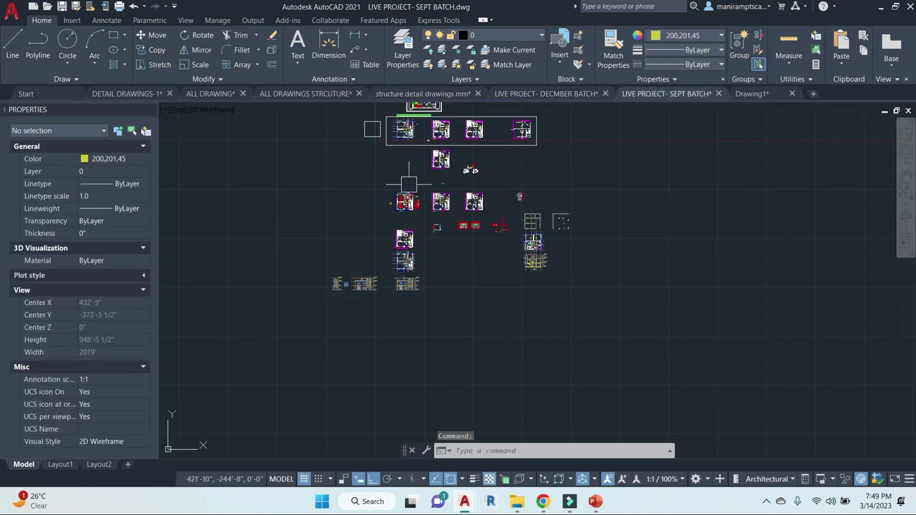
scroll(409, 183, "up", 8)
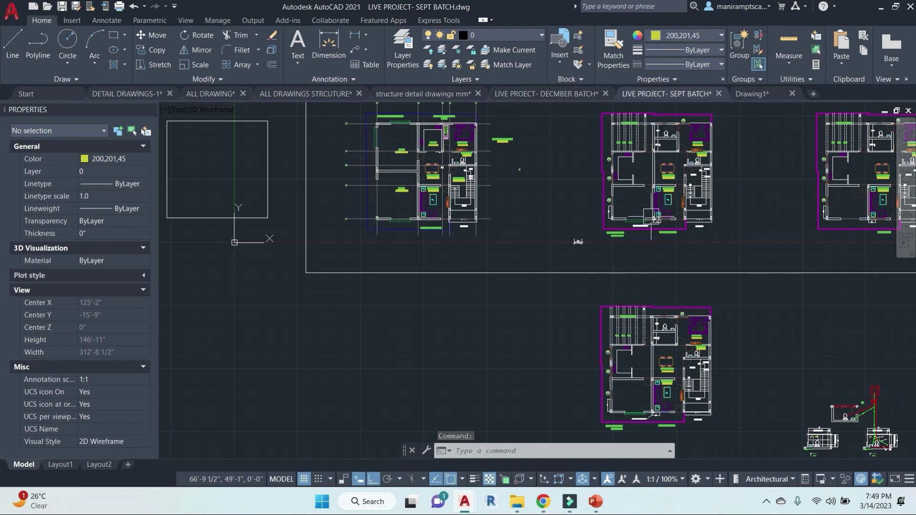
scroll(577, 242, "up", 4)
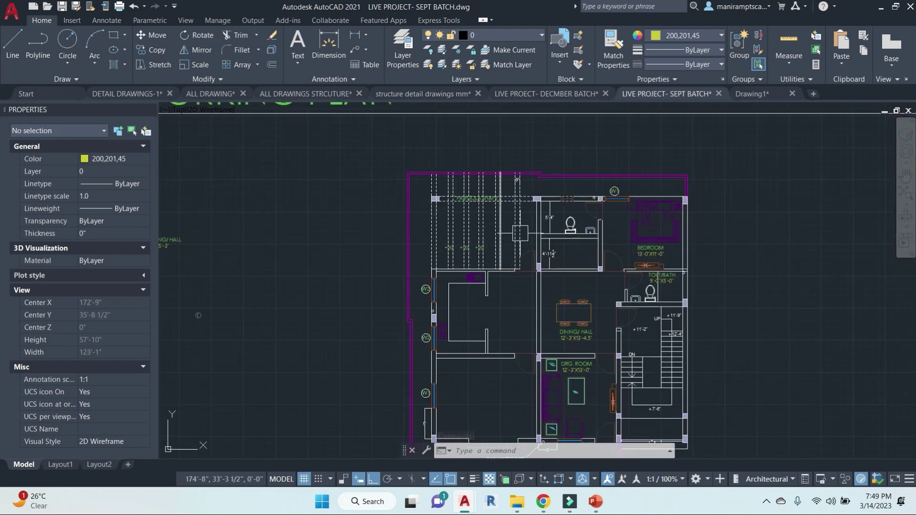
Examine the remaining floor plans, structural layouts and detail drawings in the LIVE PROJECT- SEPT BATCH drawing.
scroll(520, 233, "down", 8)
middle_click_drag(624, 310, 650, 213)
middle_click_drag(670, 284, 576, 219)
scroll(685, 285, "up", 2)
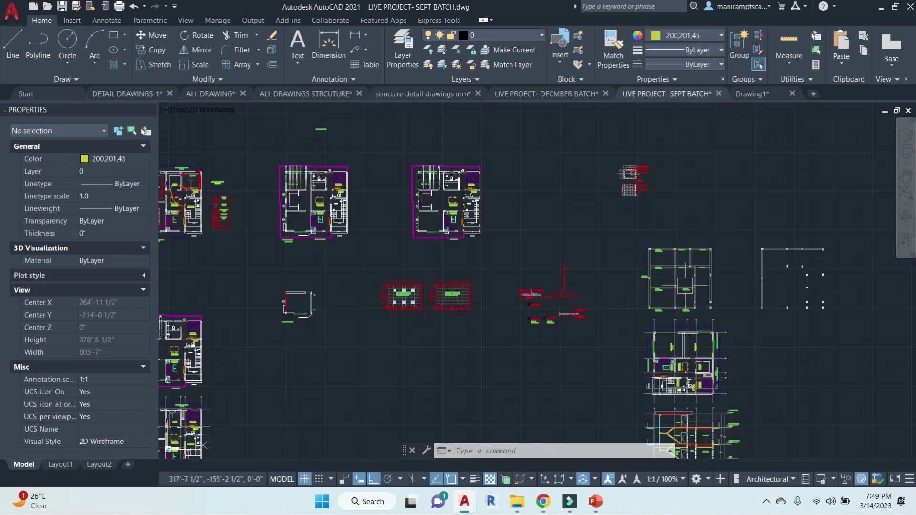
scroll(685, 285, "up", 7)
scroll(705, 198, "up", 5)
scroll(700, 194, "down", 6)
scroll(598, 225, "down", 2)
middle_click_drag(604, 231, 578, 163)
middle_click_drag(583, 345, 678, 368)
scroll(576, 253, "down", 8)
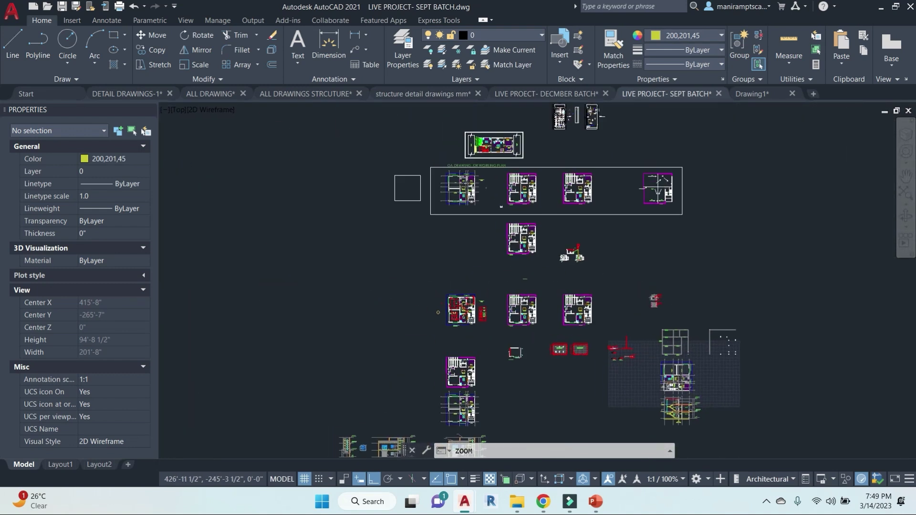
Examine the two elevations beside the floor plans and the dimensioned window detail between them.
middle_click_drag(551, 395, 551, 250)
scroll(459, 278, "up", 9)
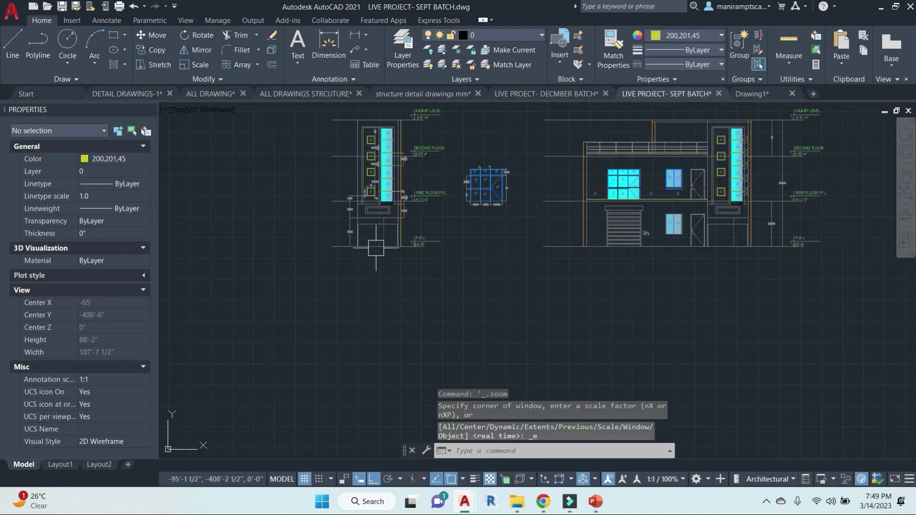
scroll(378, 163, "up", 4)
scroll(454, 193, "down", 4)
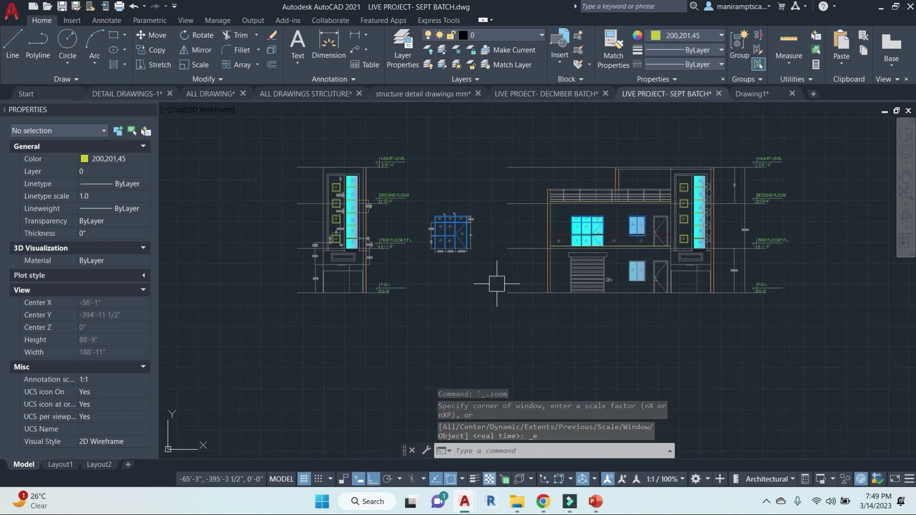
scroll(486, 239, "up", 6)
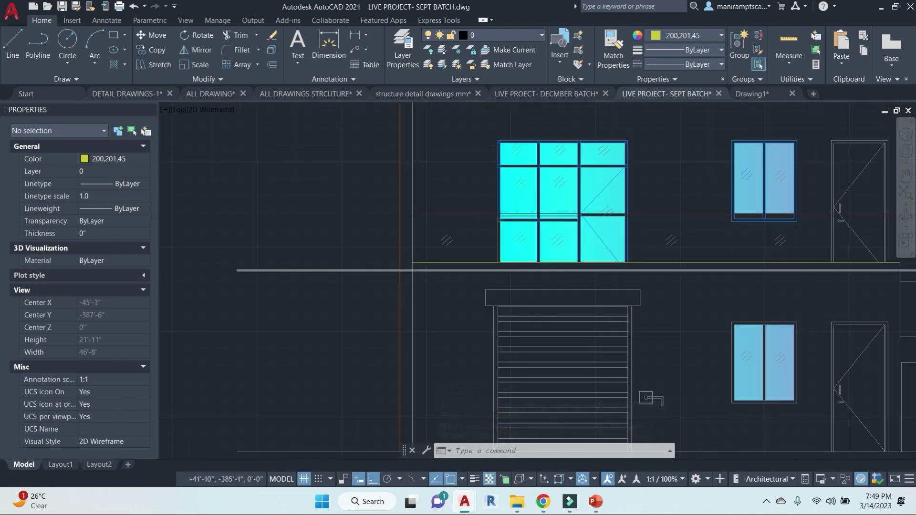
scroll(605, 269, "down", 4)
middle_click_drag(370, 261, 458, 267)
scroll(455, 266, "up", 4)
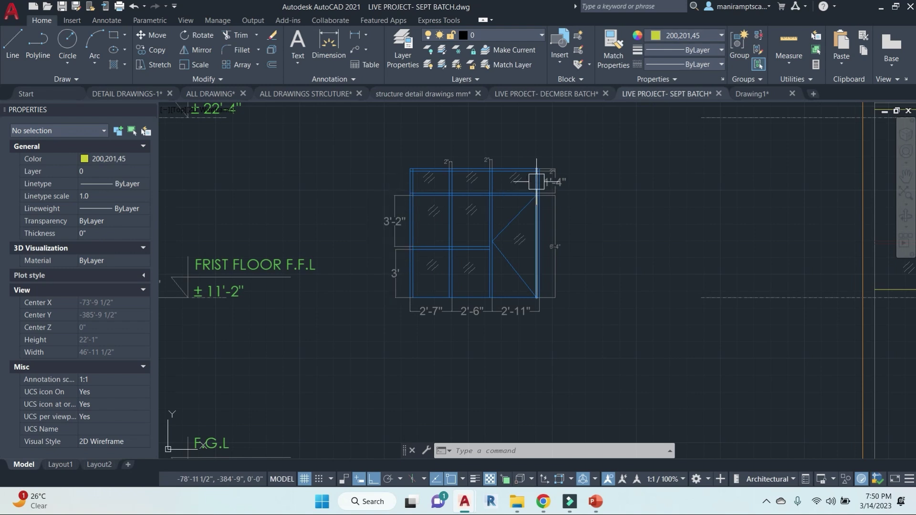
scroll(560, 267, "down", 2)
middle_click_drag(392, 317, 605, 312)
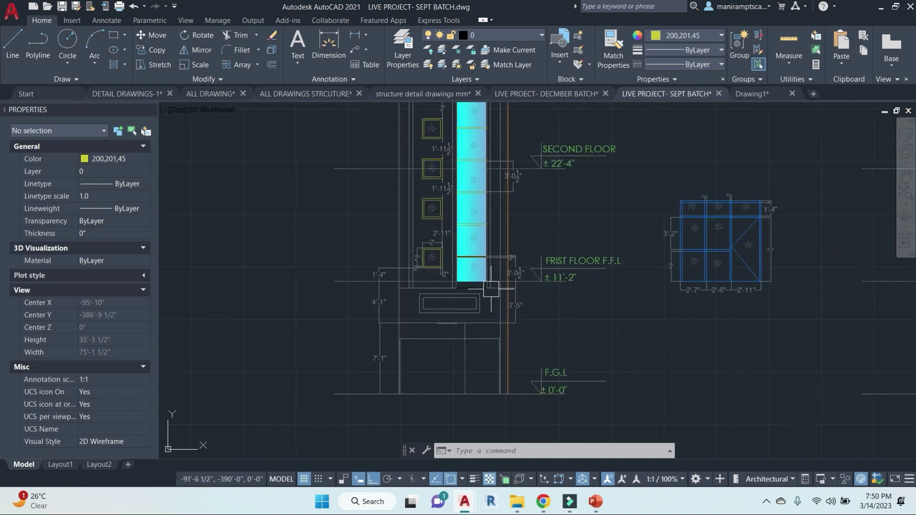
scroll(444, 229, "up", 6)
scroll(470, 201, "down", 9)
middle_click_drag(513, 326, 411, 371)
scroll(569, 327, "down", 4)
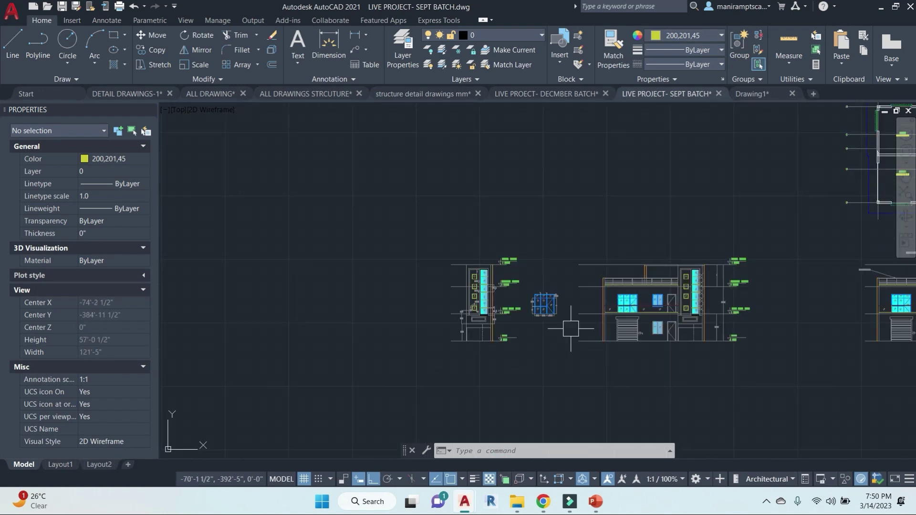
Inspect the elevation below the floor plans closely and regenerate the model to smooth its circular fittings.
middle_click_drag(715, 342, 547, 322)
middle_click_drag(758, 337, 654, 261)
scroll(655, 261, "down", 1)
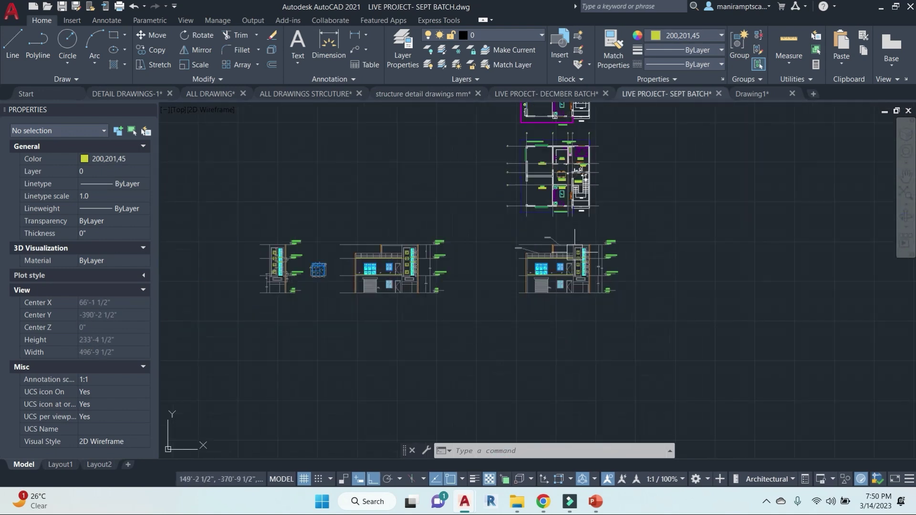
scroll(566, 275, "up", 6)
scroll(638, 302, "up", 5)
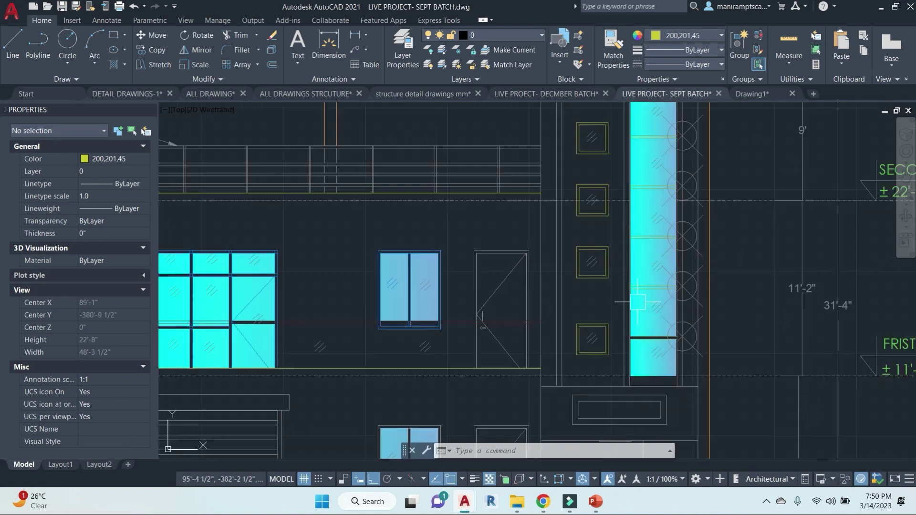
type("RE")
key("Return")
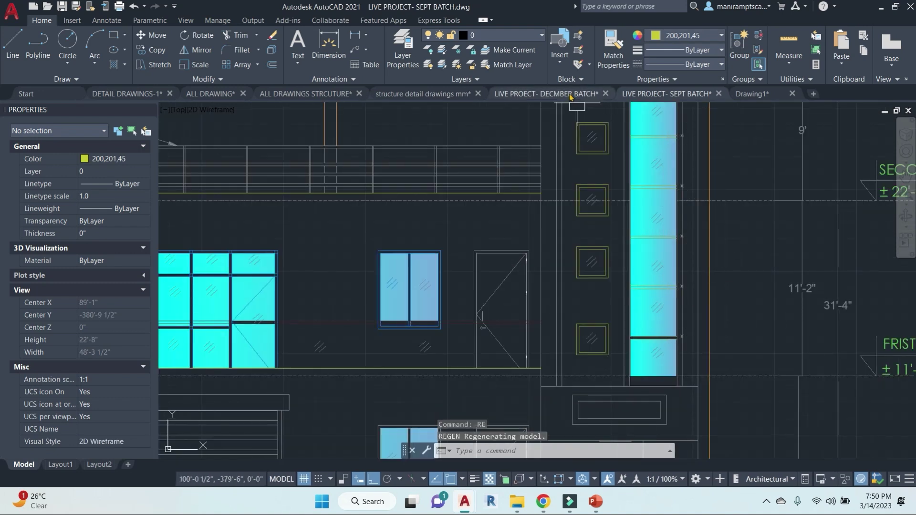
Switch to the LIVE PROECT- DECMBER BATCH drawing and examine the front elevation and the ELEVATION sheet.
left_click(546, 94)
middle_click_drag(331, 331, 557, 306)
scroll(431, 260, "up", 12)
key("Escape")
key("Escape")
key("Escape")
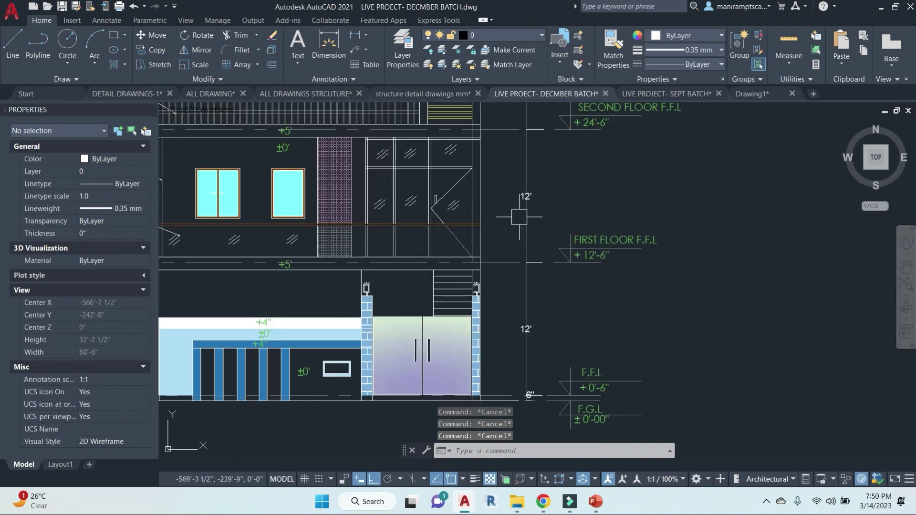
scroll(565, 214, "down", 6)
scroll(627, 218, "down", 4)
middle_click_drag(628, 217, 547, 266)
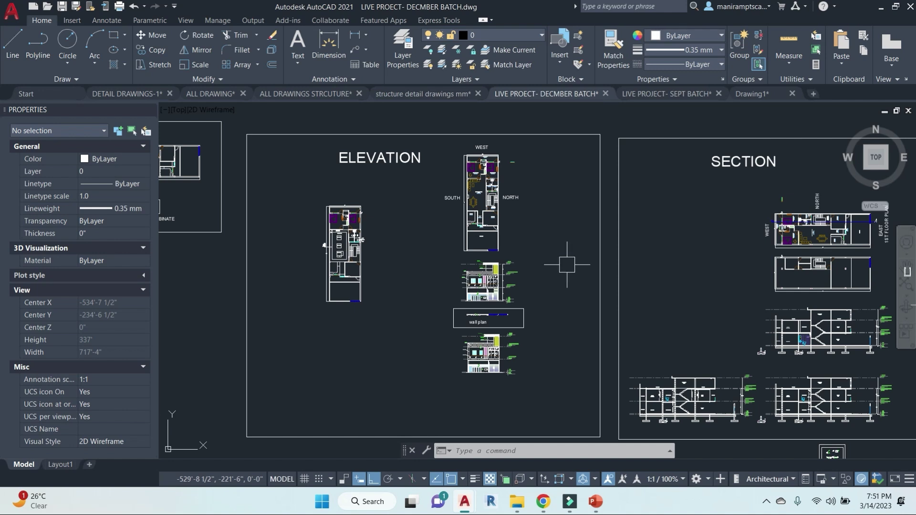
Switch to the Google Meet call, show the participants and admit the person waiting to join.
mouse_move(542, 502)
left_click(490, 440)
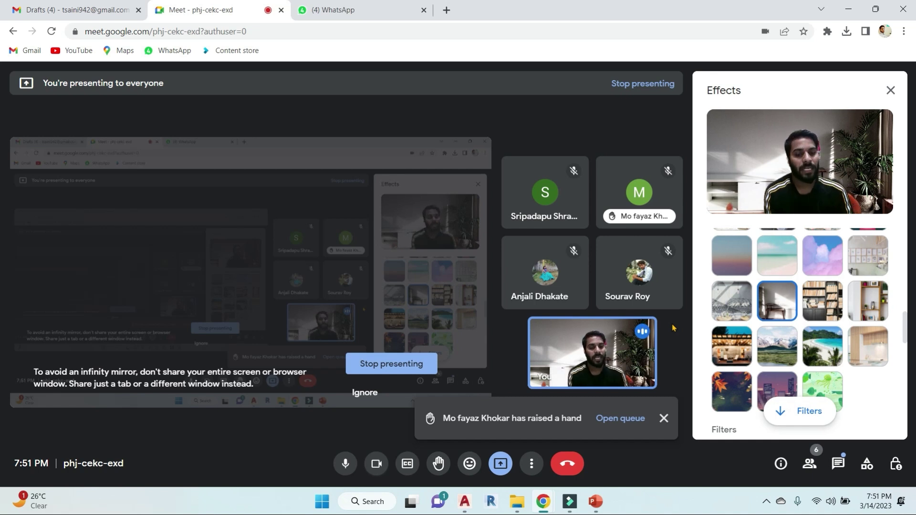
key("ctrl+alt+p")
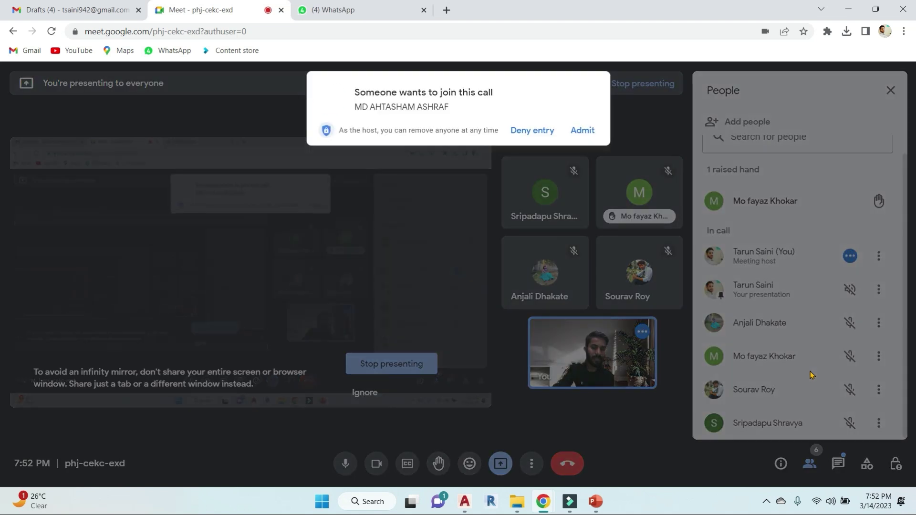
left_click(584, 131)
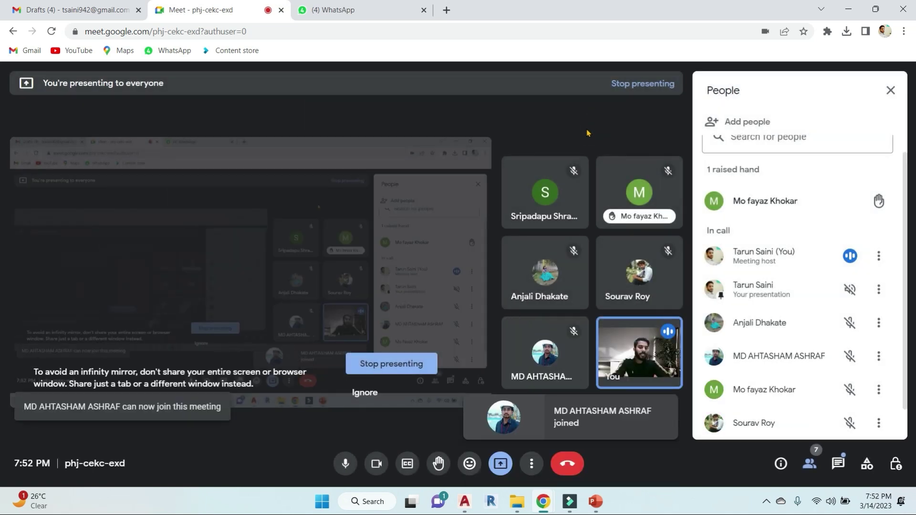